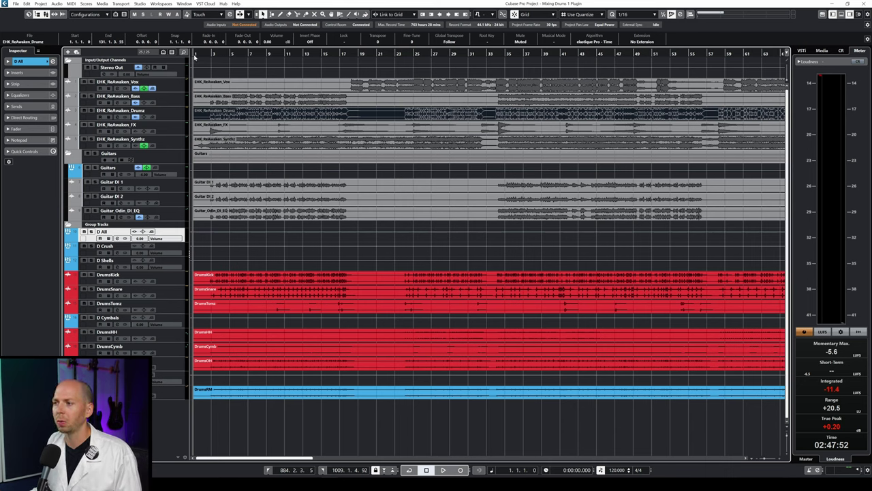
- Play the song from the start, select all the individual drum clips and set their clip volume to 11 dB
key(space)
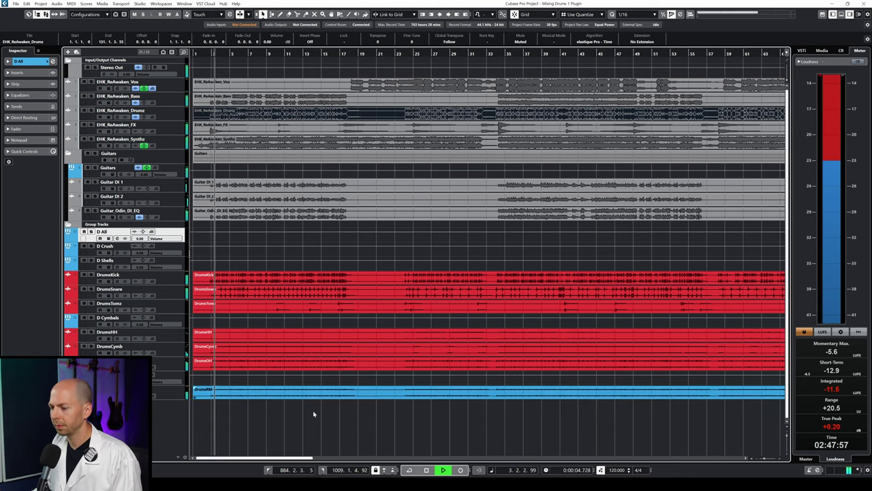
drag(314, 421, 287, 285)
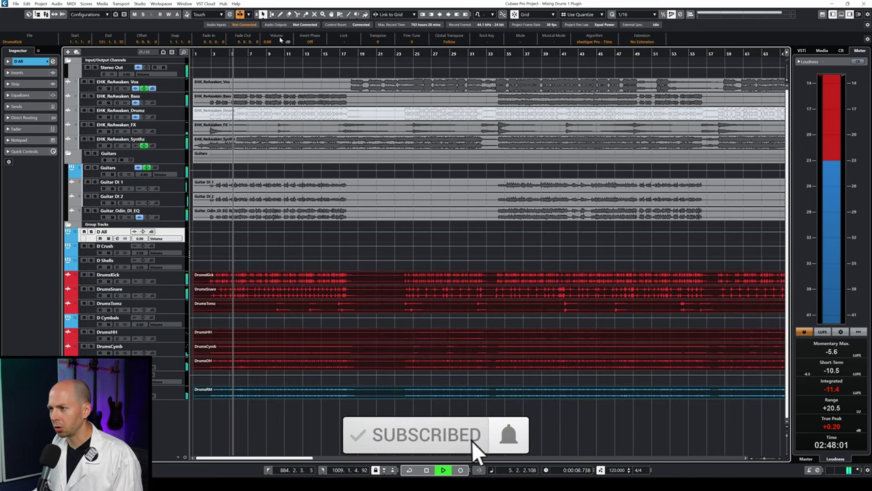
click(270, 43)
text(5)
key(Return)
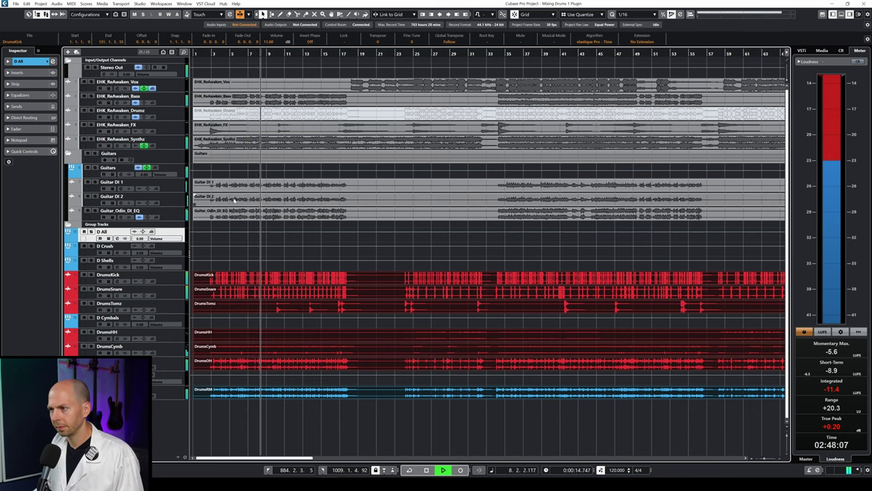
- Enable solo, switch it to the DrumsKick track and listen to the kick on its own
key(s)
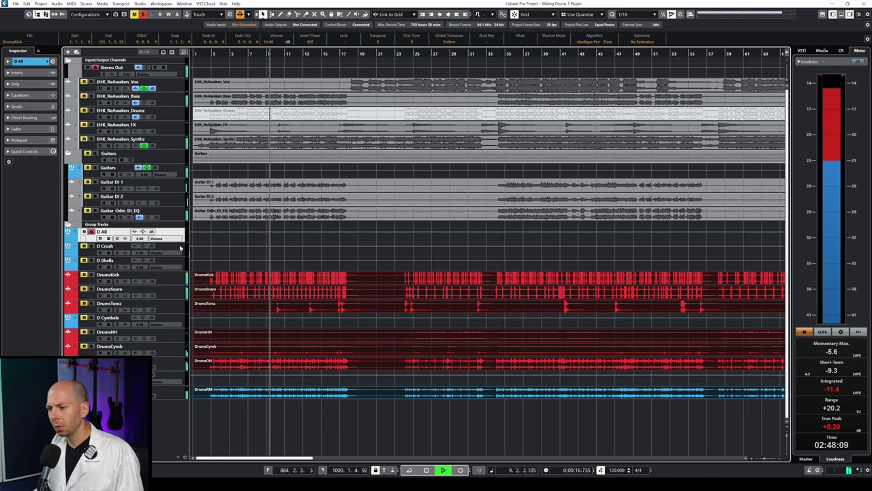
click(181, 248)
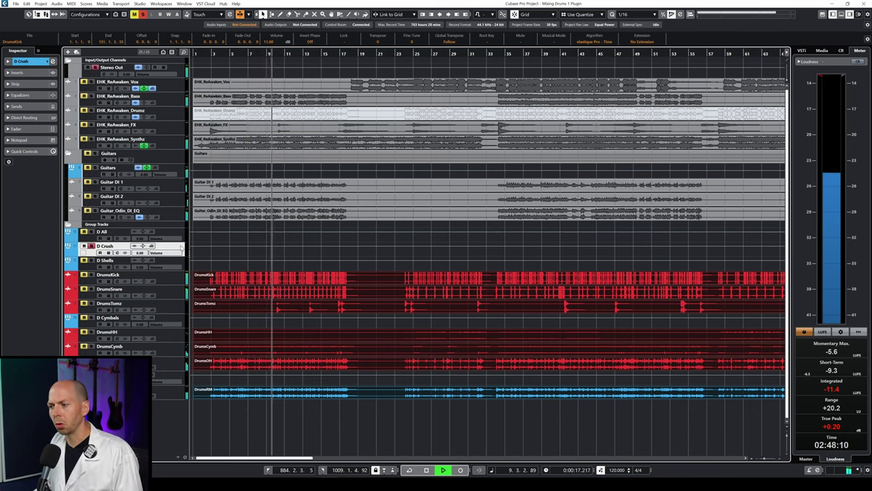
click(176, 281)
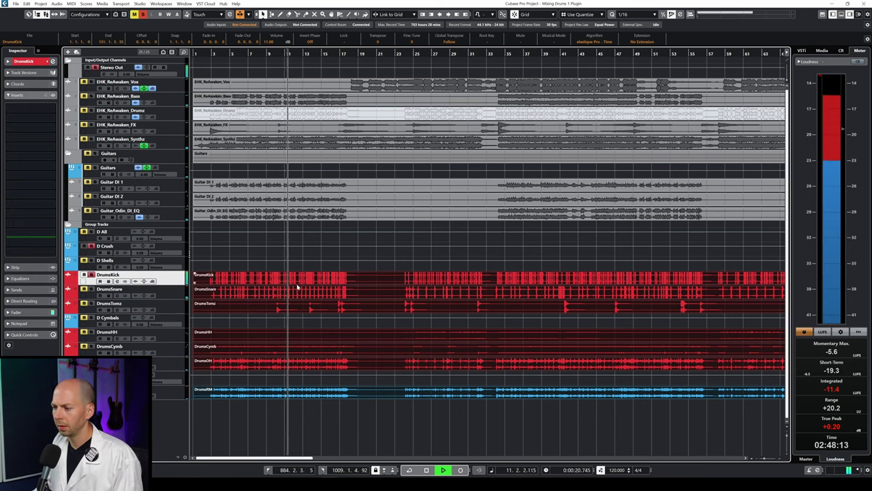
scroll(297, 283, up, 6)
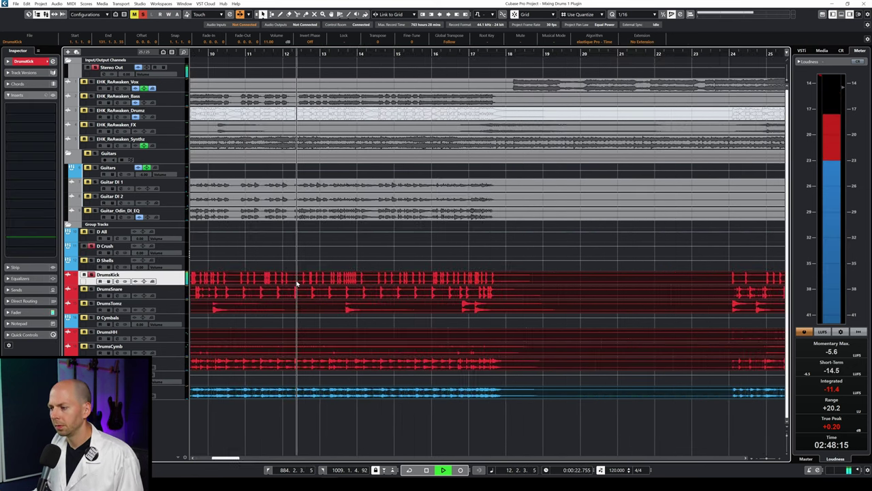
key(g)
key(g)
key(space)
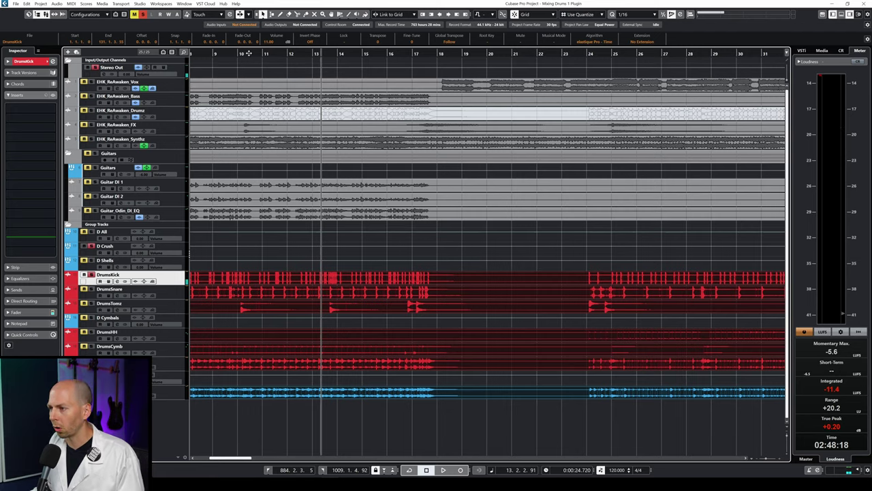
- Audition the DrumsSnare track in solo from around bar 4
click(249, 53)
scroll(249, 53, left, 10)
click(266, 53)
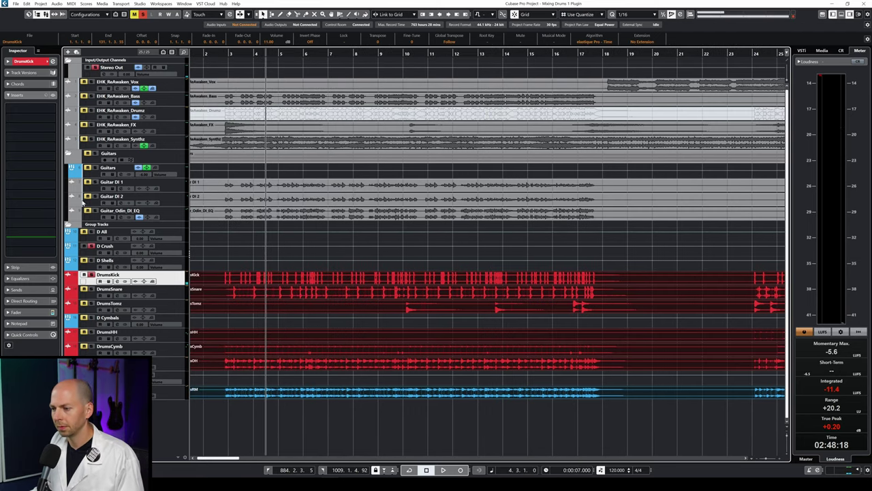
click(177, 295)
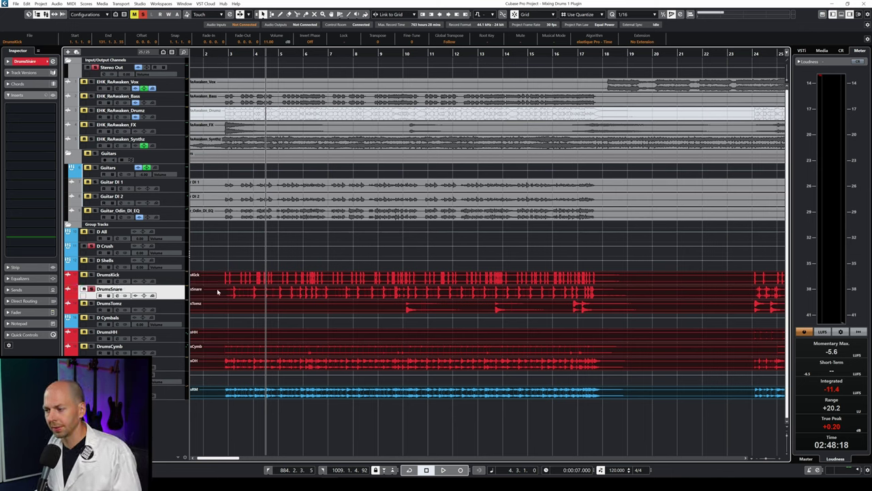
key(space)
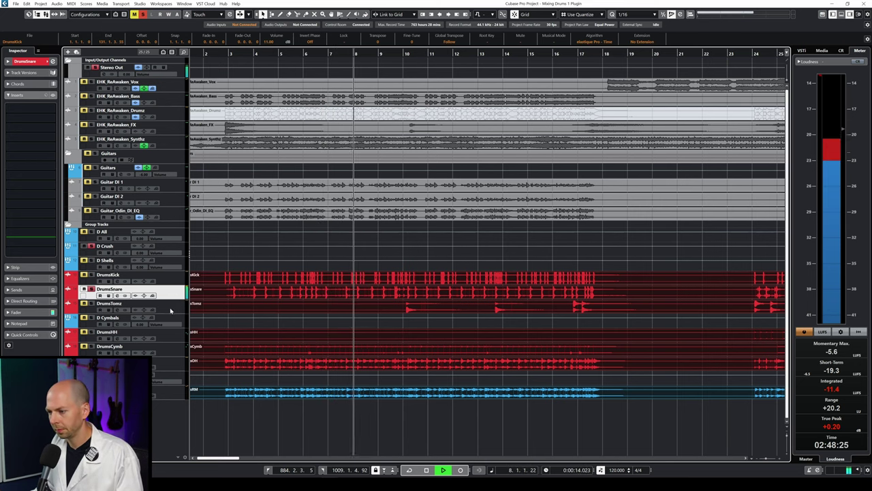
- Audition the DrumsTomz track in solo, jumping playback to the tom hits between bars 10 and 17
click(170, 310)
key(space)
click(402, 54)
key(space)
key(space)
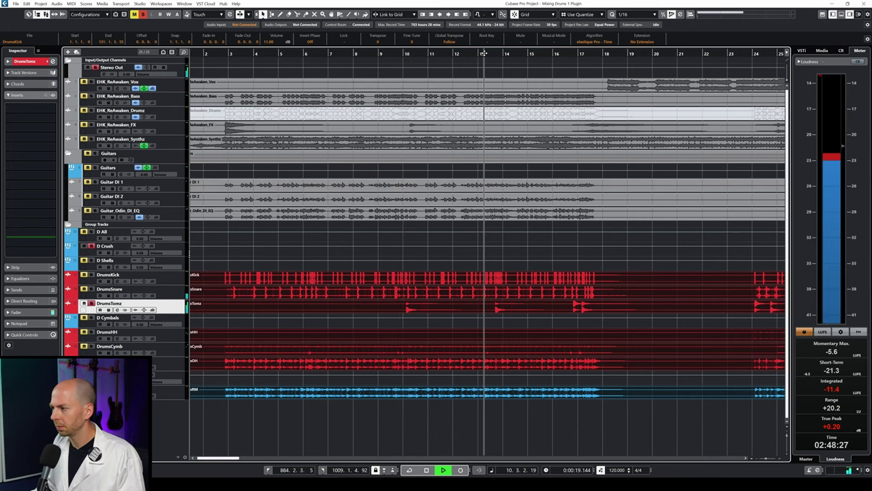
drag(496, 53, 493, 50)
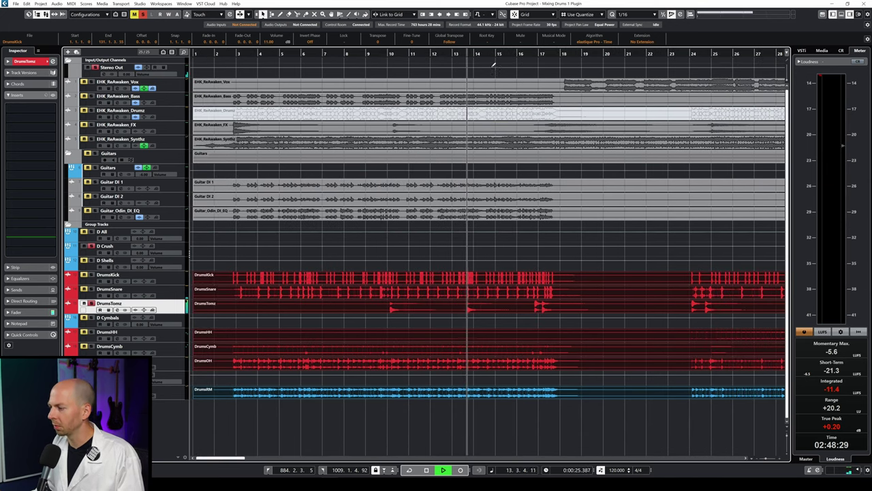
click(524, 52)
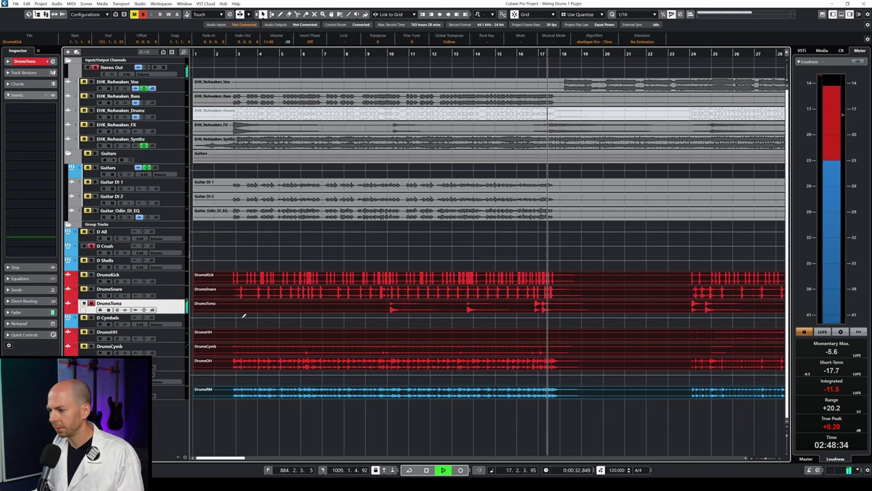
- Solo the DrumsHH track, play it from around bar 25 and set its clip volume to 13 dB
click(177, 334)
key(g)
key(g)
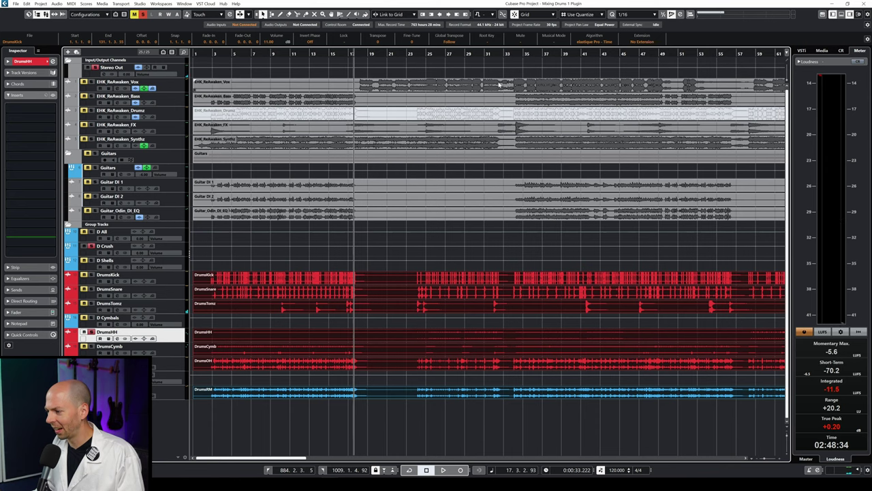
double_click(428, 50)
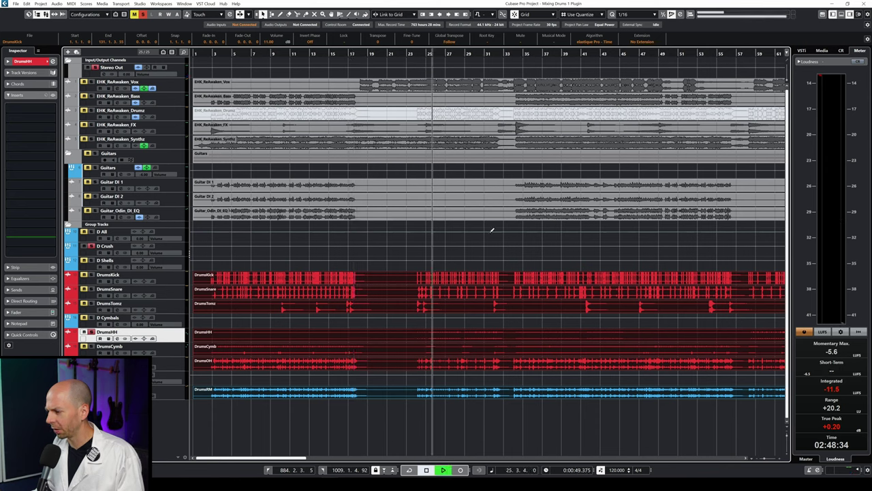
click(302, 339)
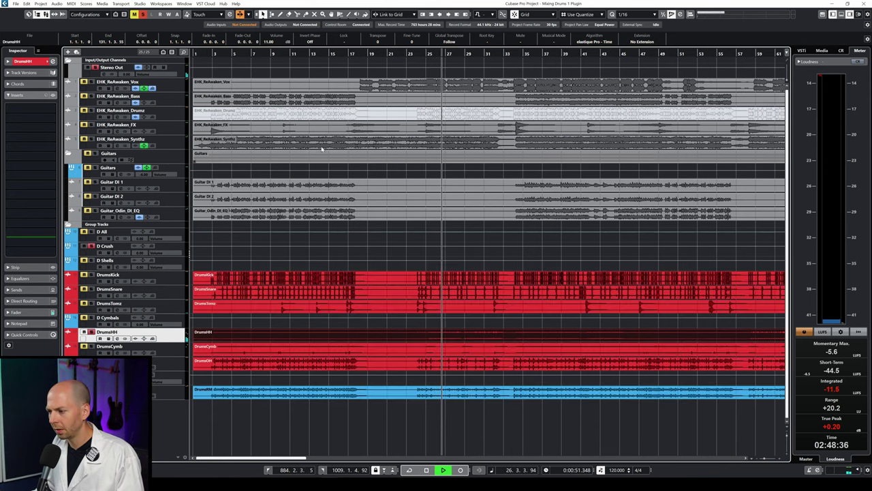
scroll(270, 42, up, 13)
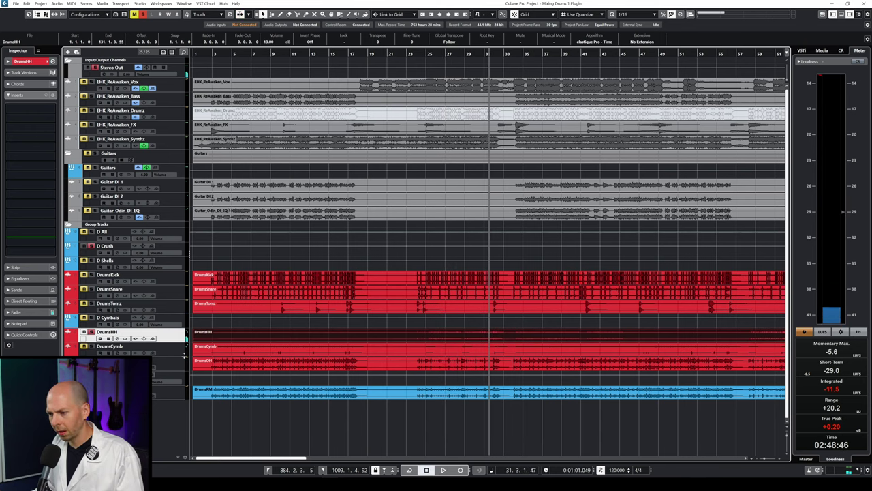
- Solo the DrumsCymb track and set its clip volume to 18 dB while listening to it
click(172, 354)
drag(508, 53, 487, 52)
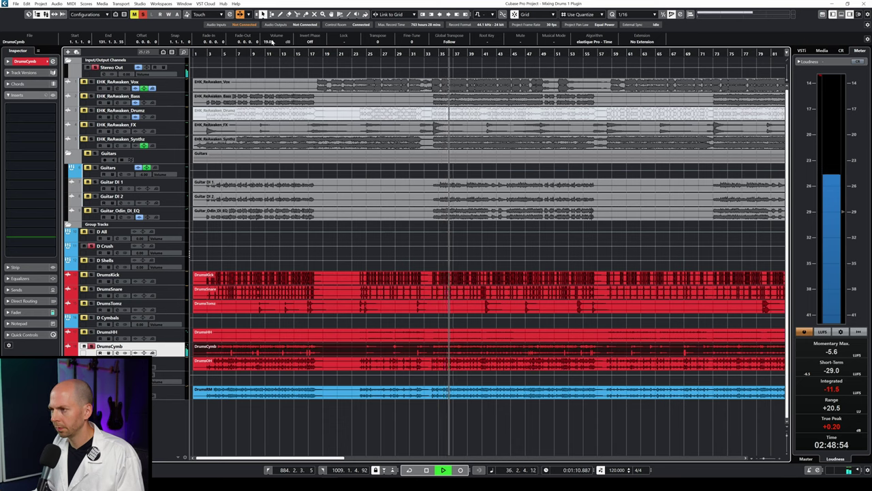
key(space)
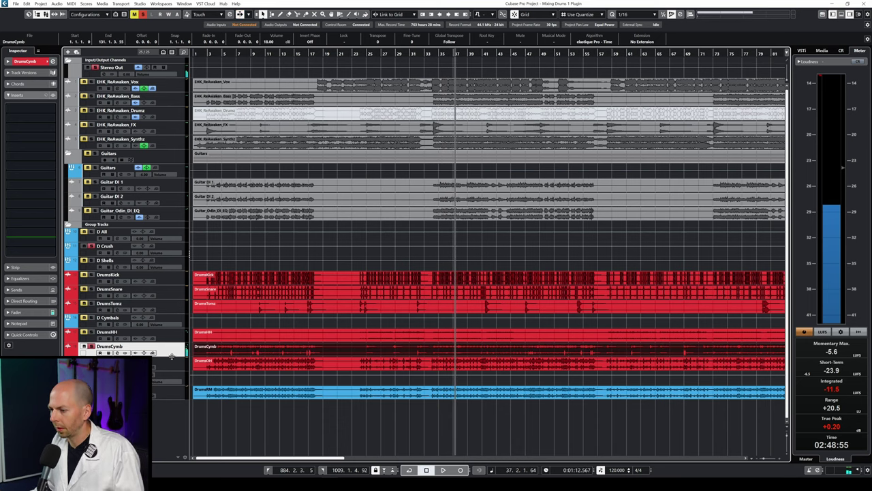
- Audition the DrumsOH track and the DrumsRM track one after the other in solo
click(173, 365)
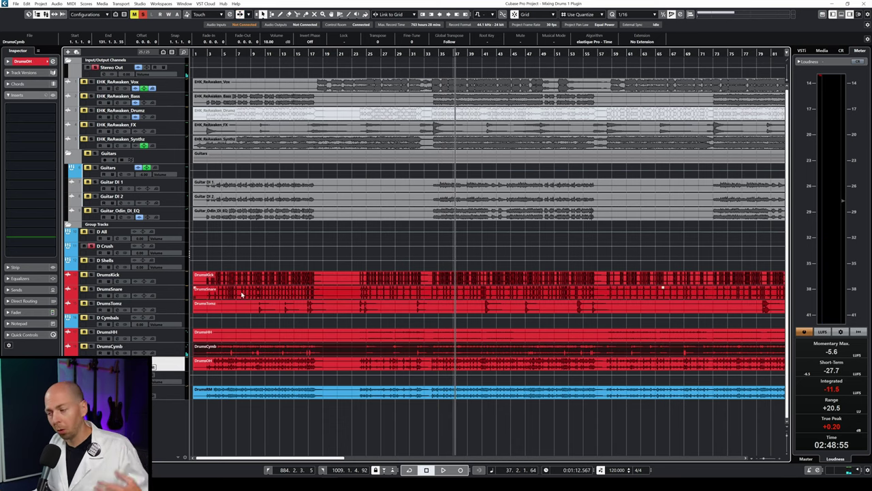
key(space)
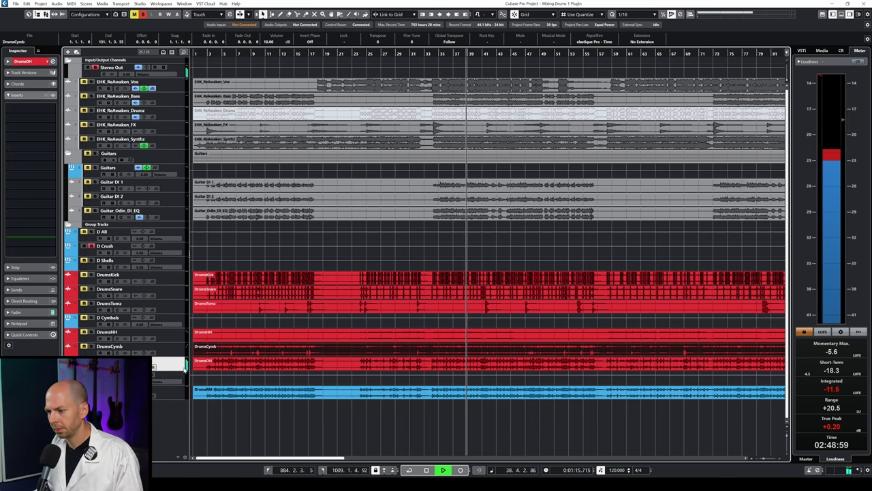
key(space)
click(208, 397)
key(space)
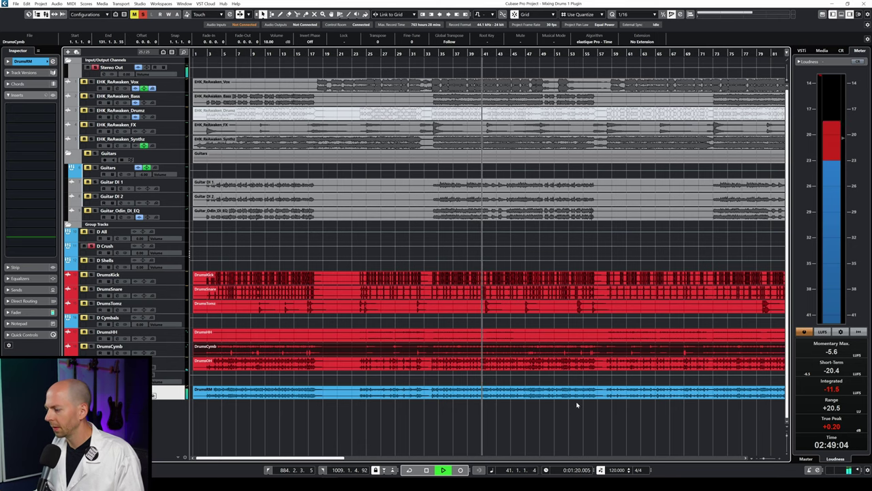
key(space)
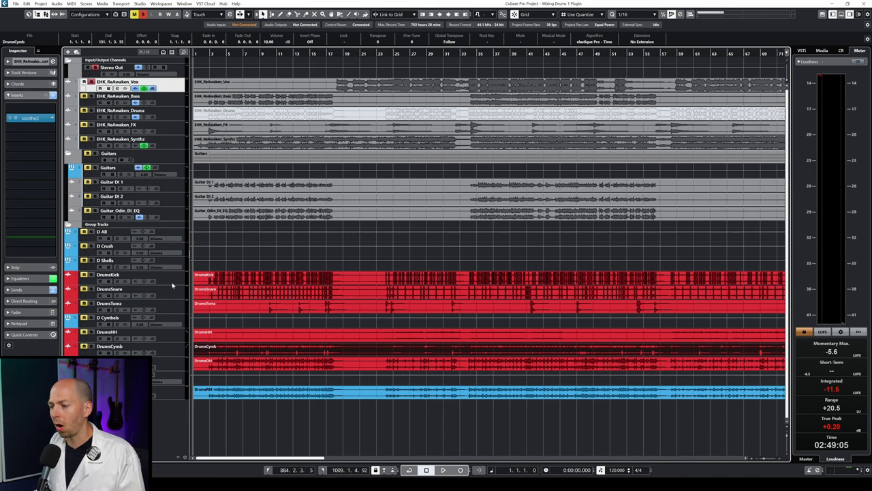
- Review how the drum tracks are organised under the D All, D Crush, D Shells and D Cymbals group tracks
click(172, 279)
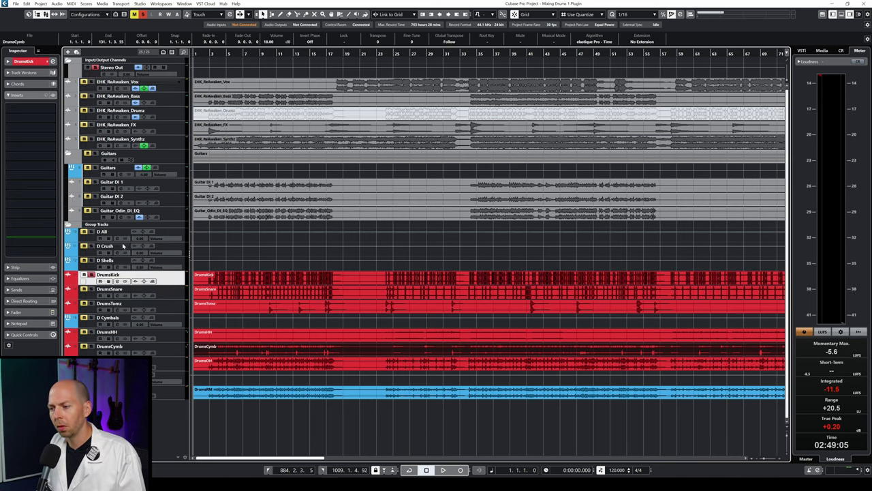
scroll(220, 254, up, 3)
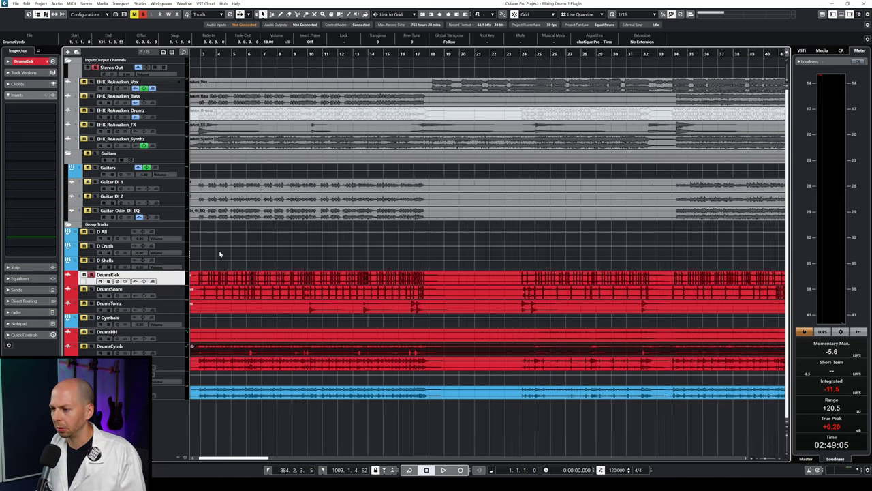
drag(219, 59, 247, 53)
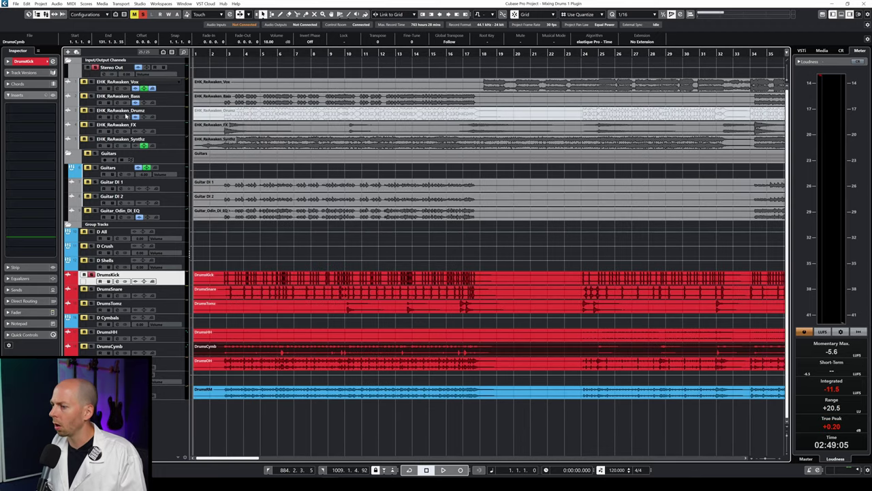
click(175, 236)
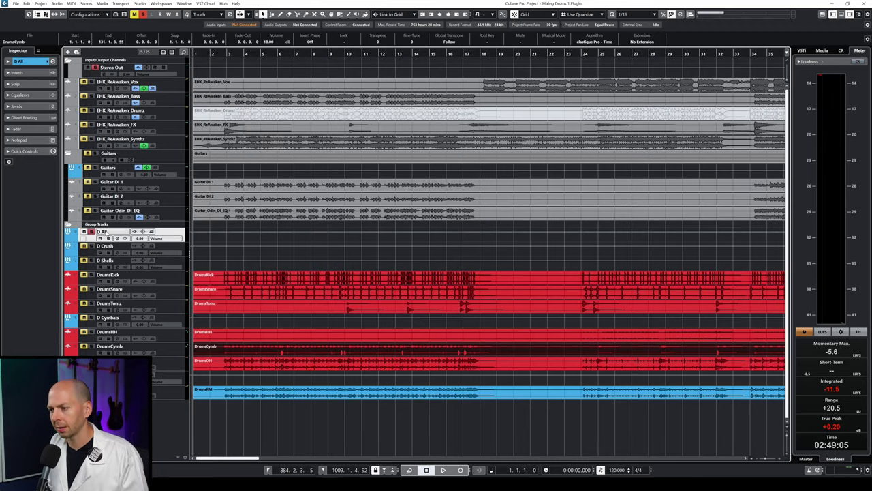
click(171, 247)
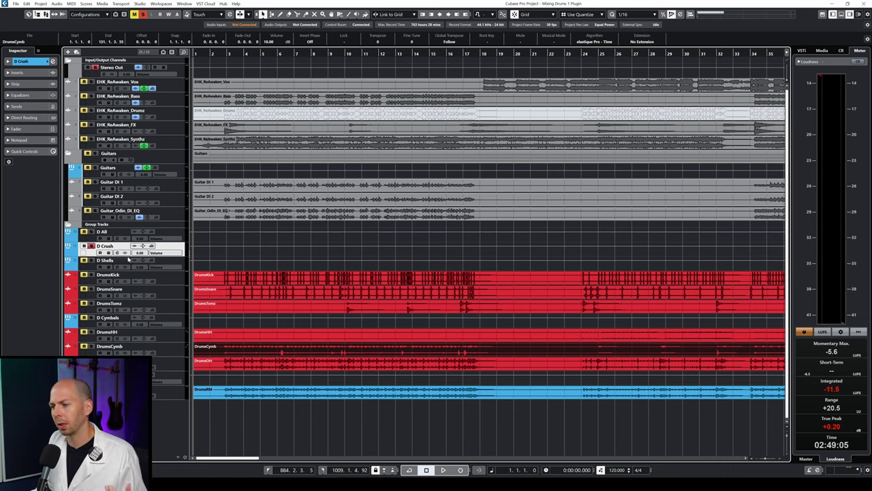
click(175, 262)
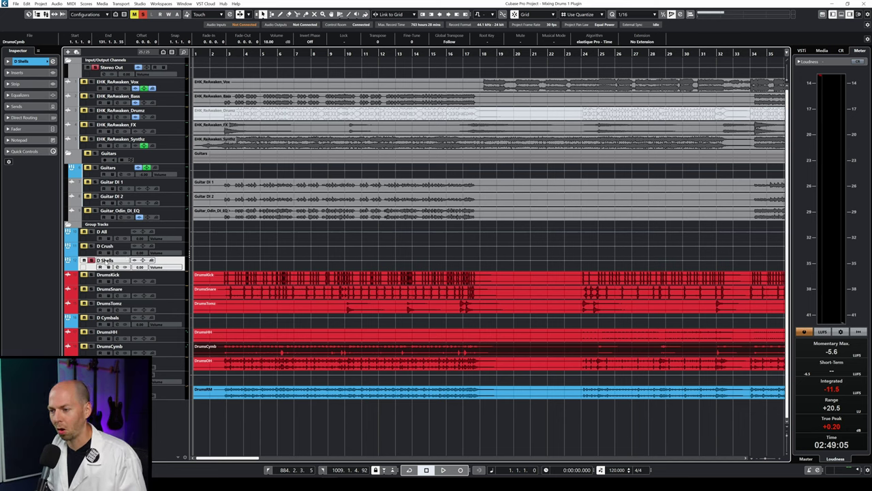
click(172, 318)
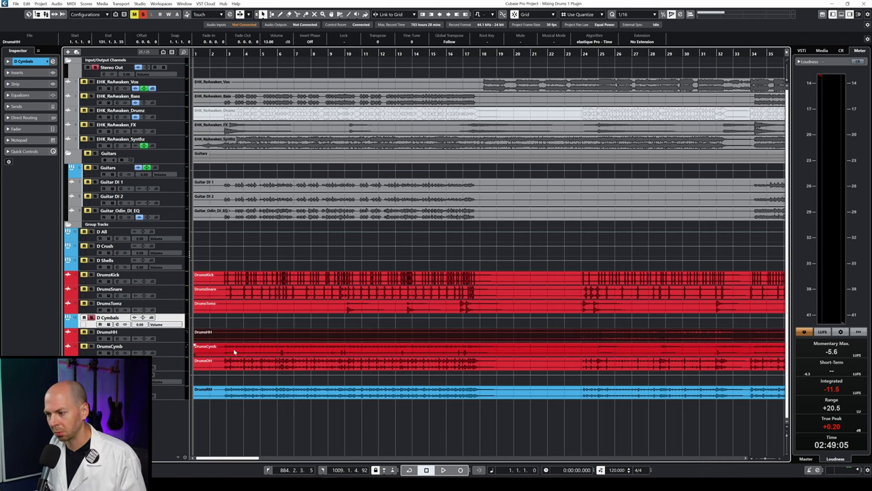
click(261, 362)
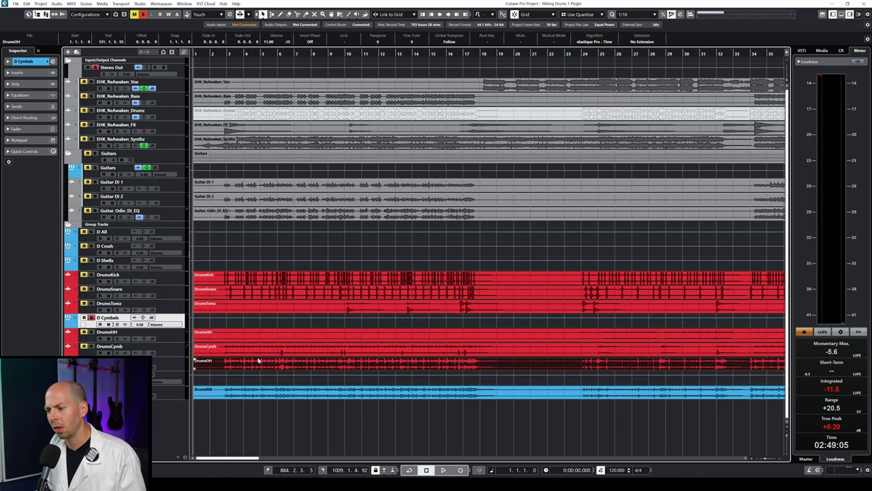
- Route the output of the DrumsRM track to the D Rooms group
click(176, 393)
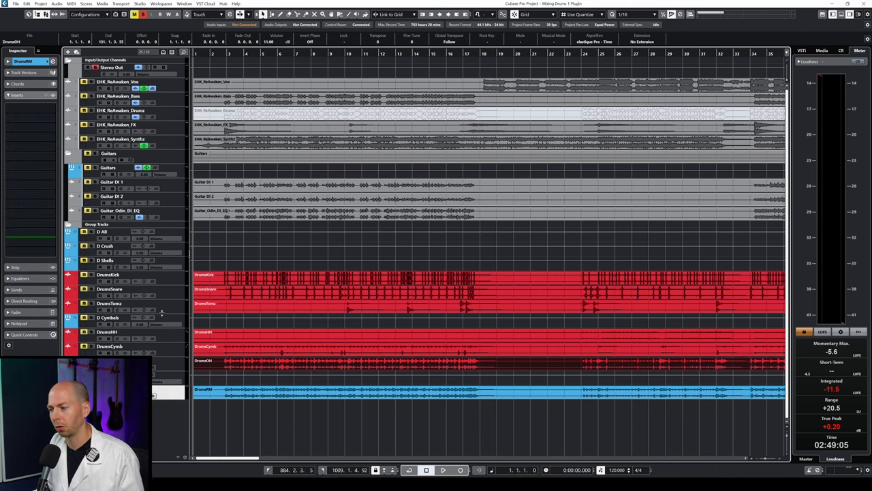
click(28, 66)
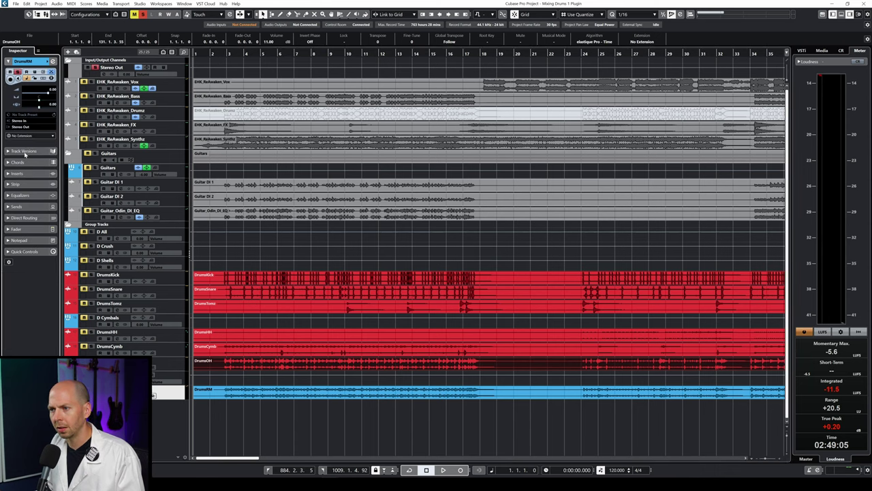
click(22, 127)
click(36, 224)
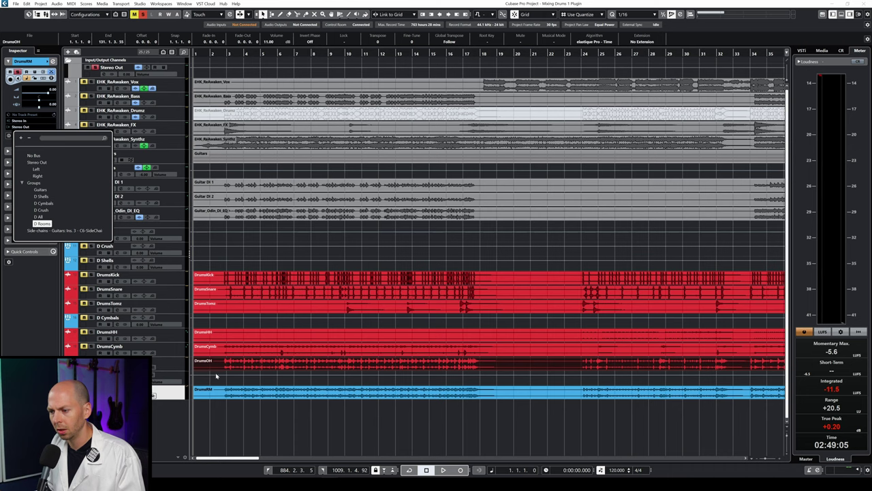
- Route the outputs of the DrumsHH, DrumsCymb and DrumsOH tracks to the D Cymbals group
click(175, 362)
shift+click(167, 332)
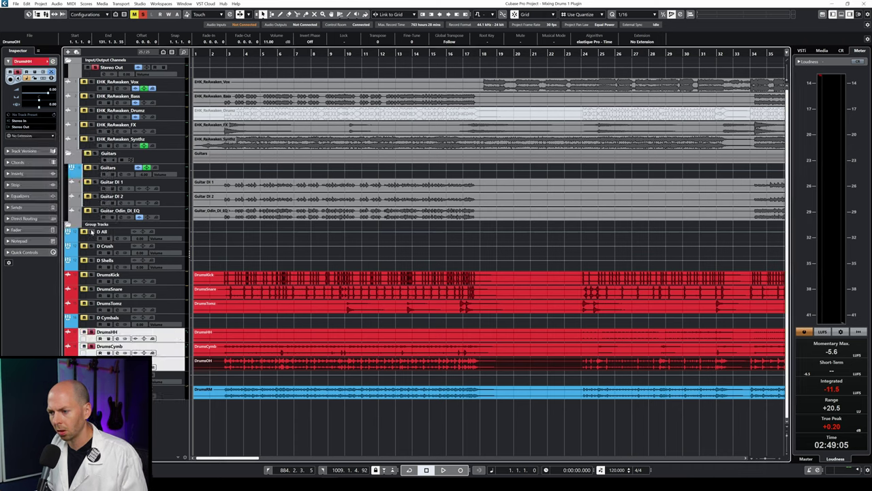
click(21, 127)
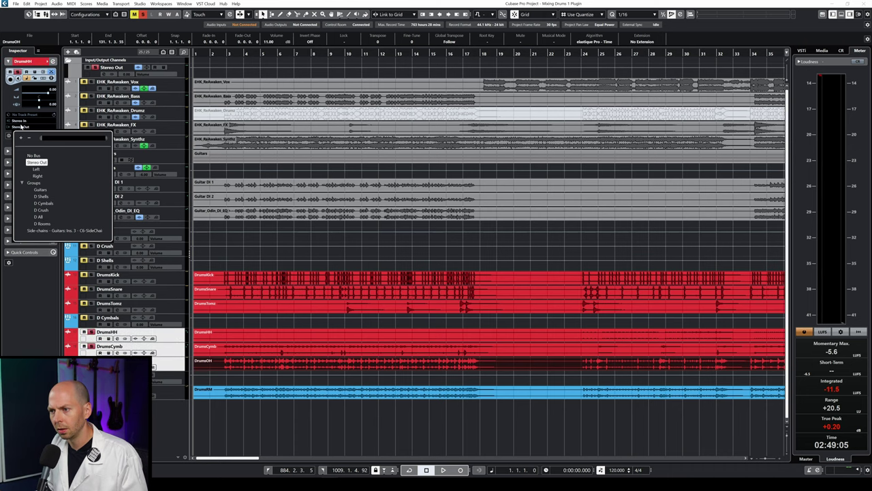
click(42, 203)
- Route the outputs of the DrumsKick, DrumsSnare and DrumsTomz tracks to the D Shells group
click(175, 309)
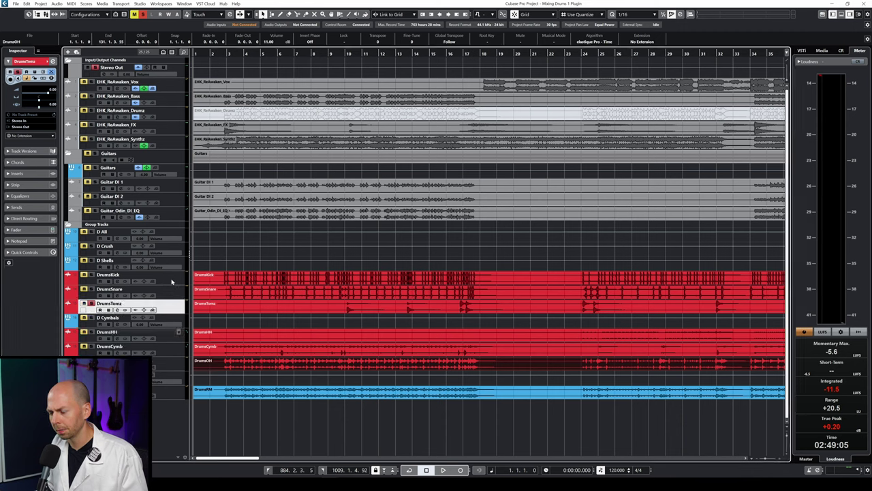
shift+click(170, 280)
click(41, 197)
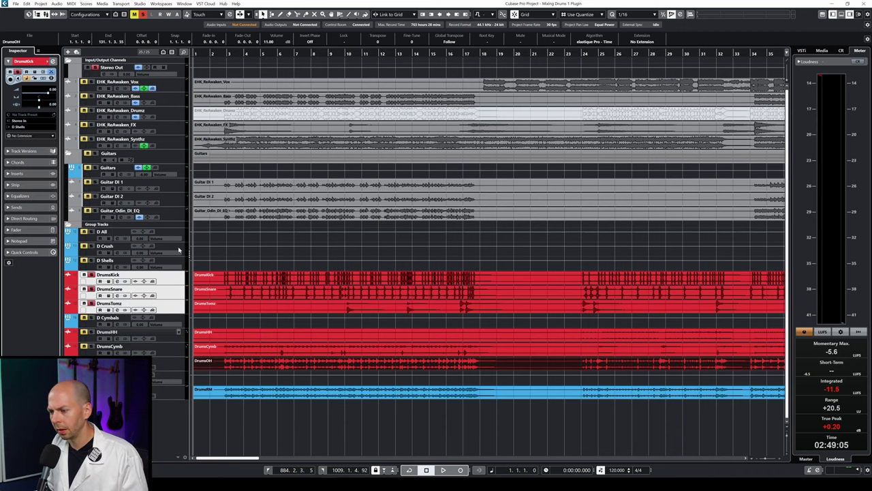
- Route the outputs of the D Shells, D Cymbals and D Rooms groups together to the D All group
click(179, 250)
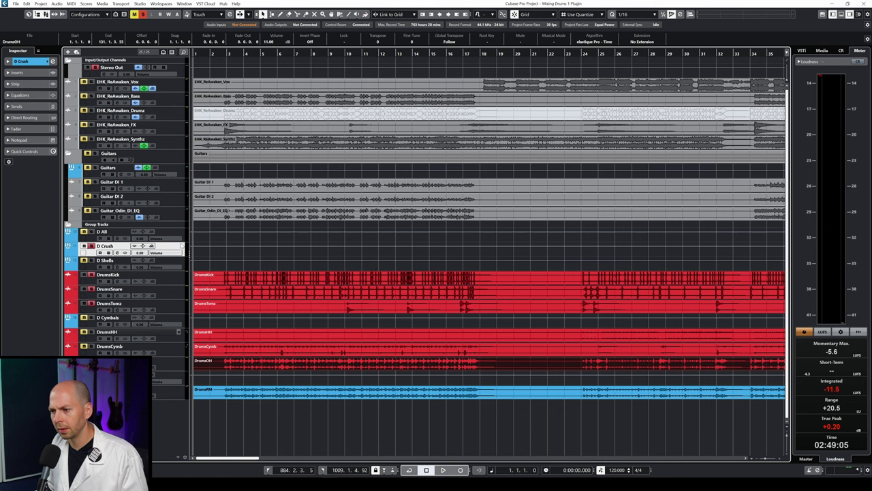
click(181, 380)
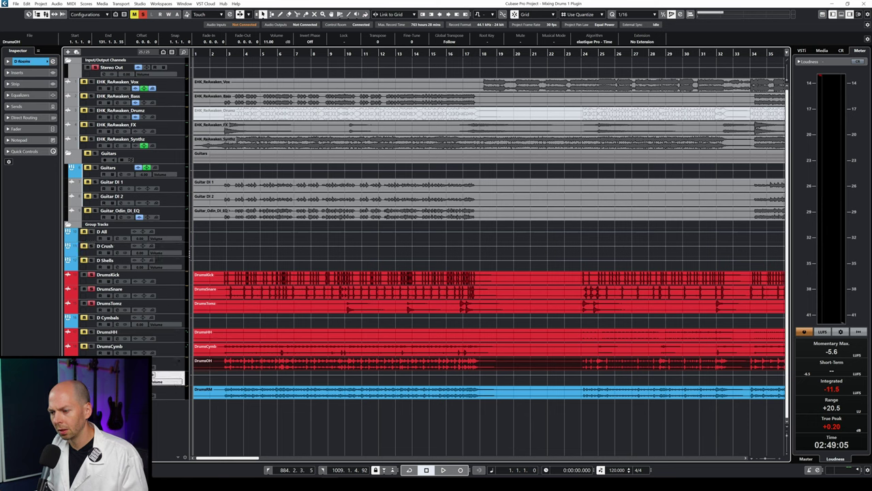
click(181, 321)
ctrl+click(177, 269)
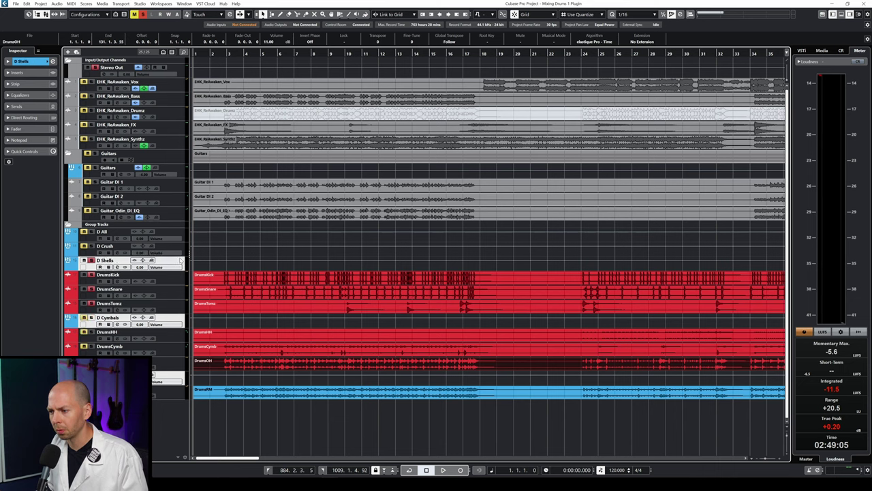
click(28, 62)
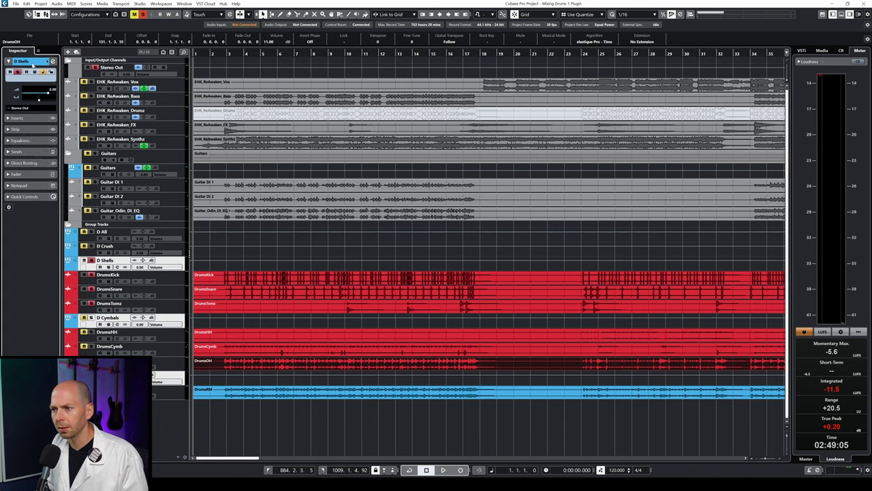
click(19, 108)
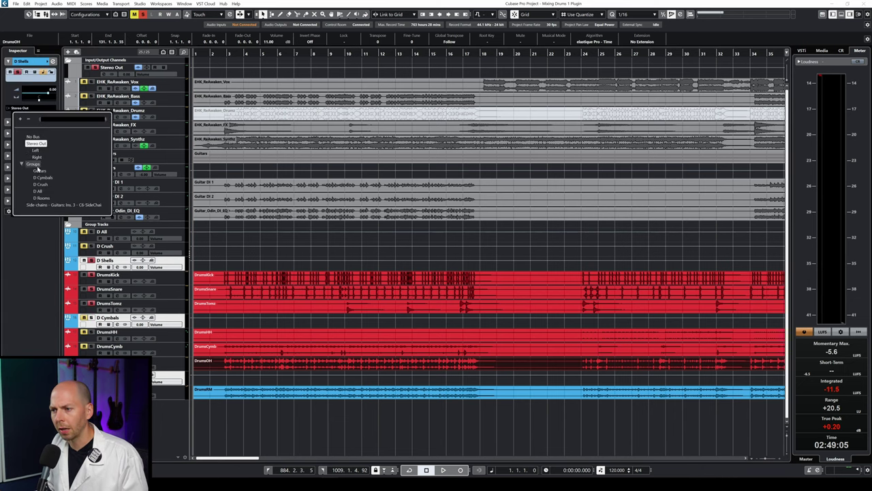
click(38, 191)
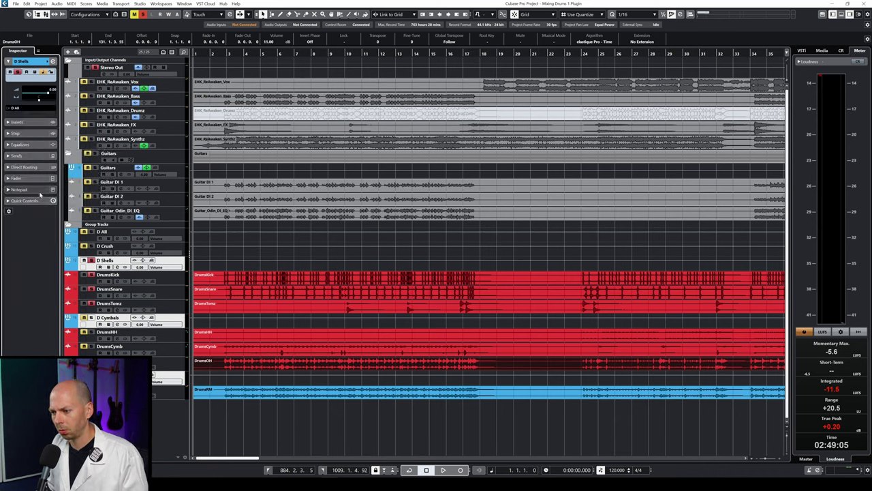
- Route the output of the D Crush group to the D All group
click(185, 250)
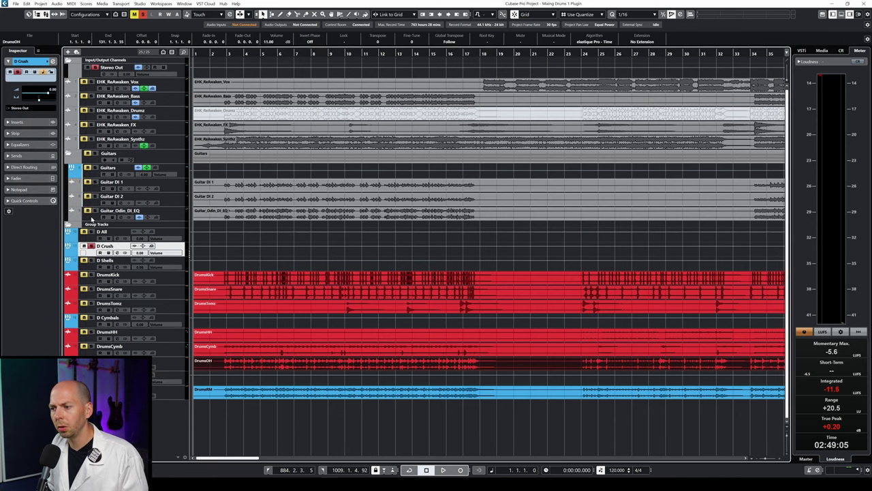
click(27, 108)
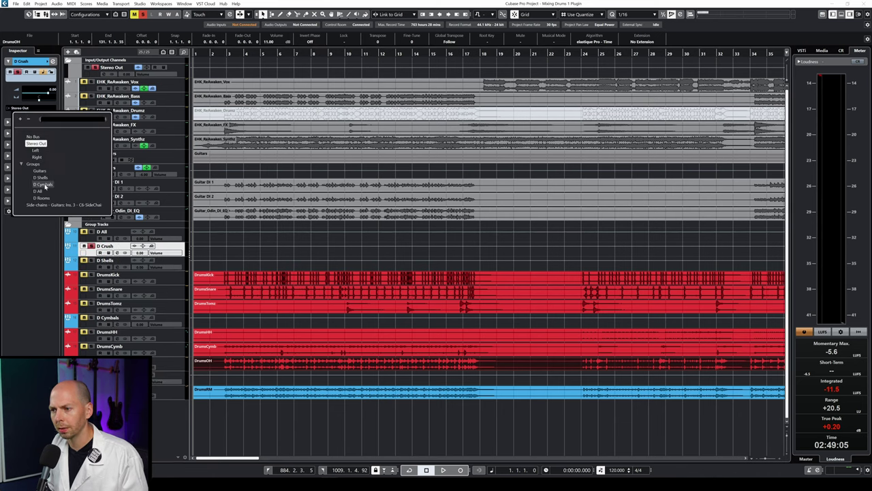
click(38, 191)
click(180, 234)
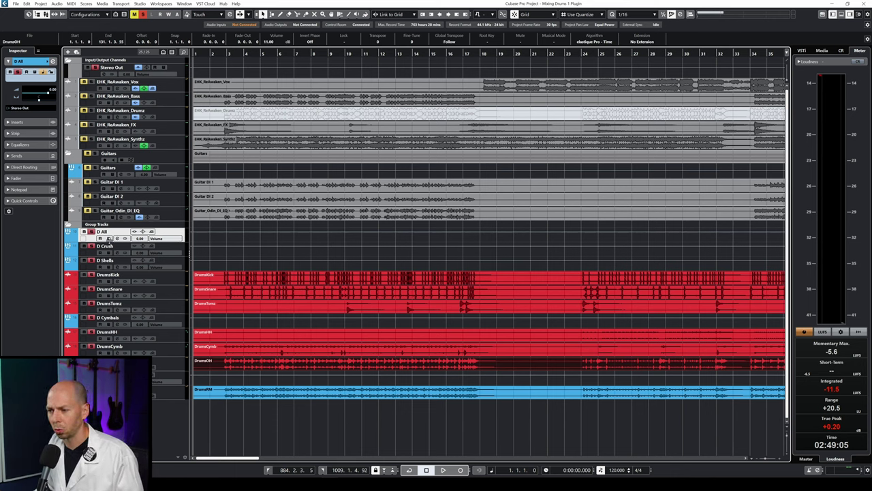
ctrl+click(139, 238)
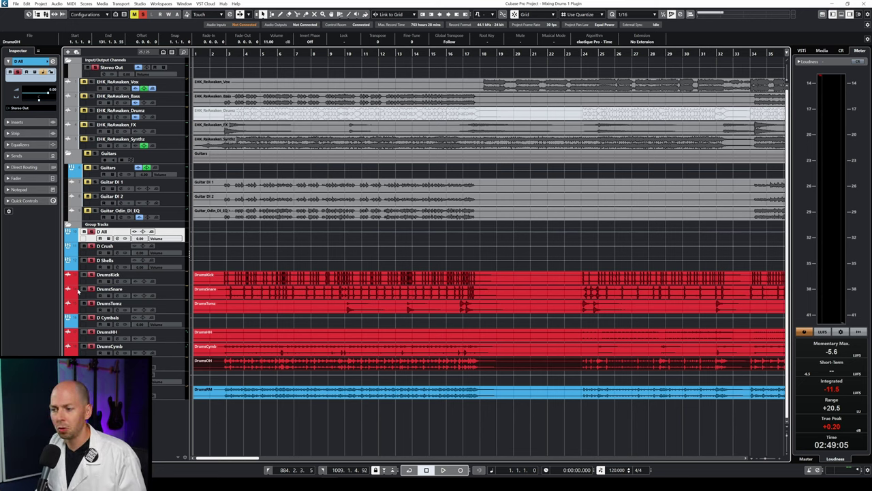
click(176, 276)
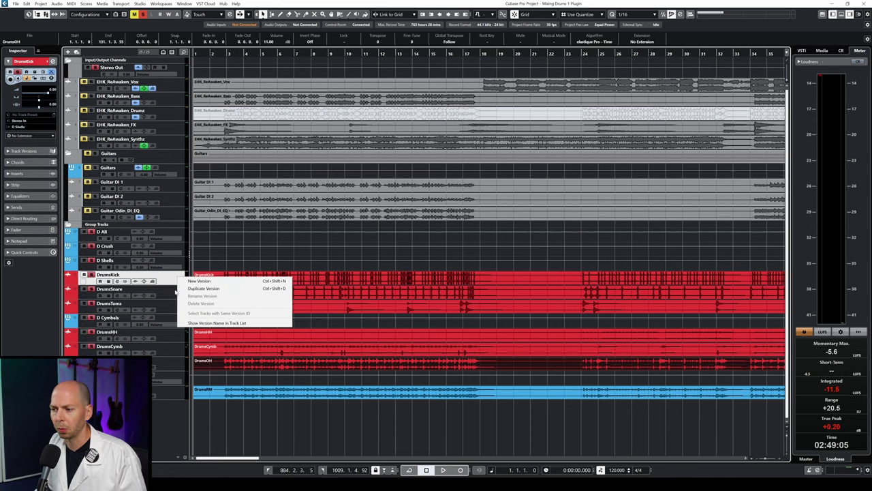
click(192, 423)
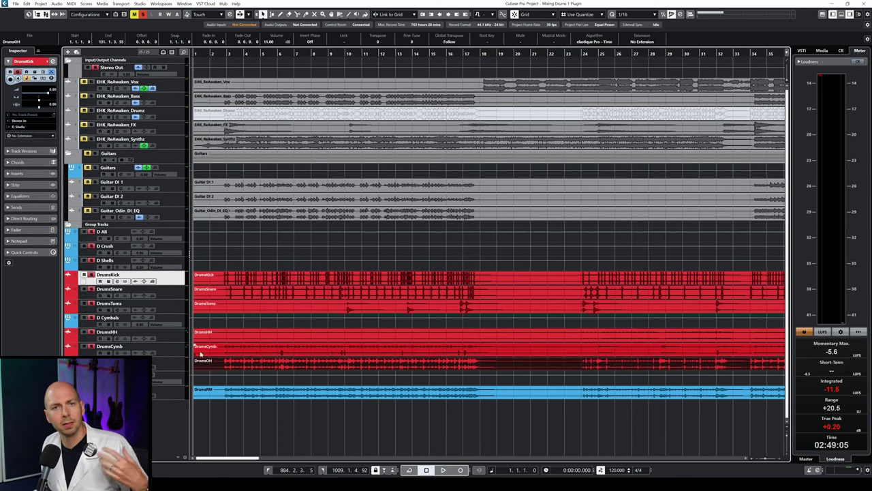
click(177, 232)
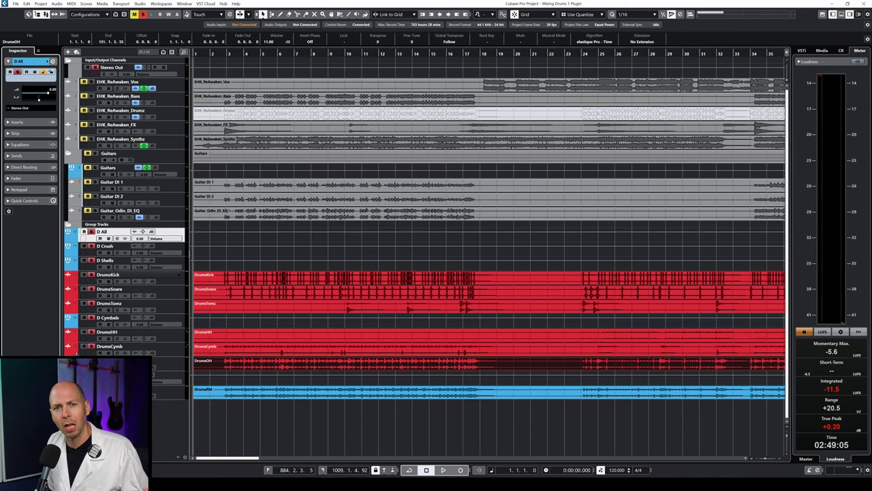
- Insert the SSL EV2 Channel Stereo plug-in on the DrumsKick track
click(237, 280)
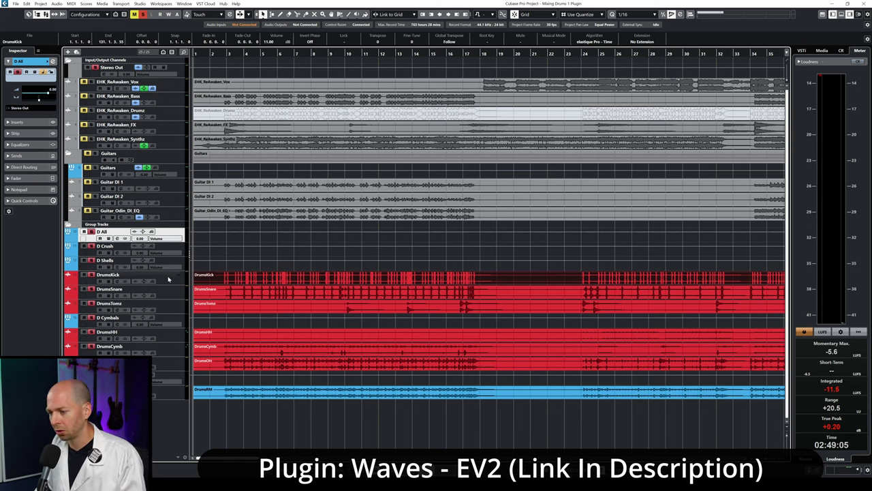
click(182, 281)
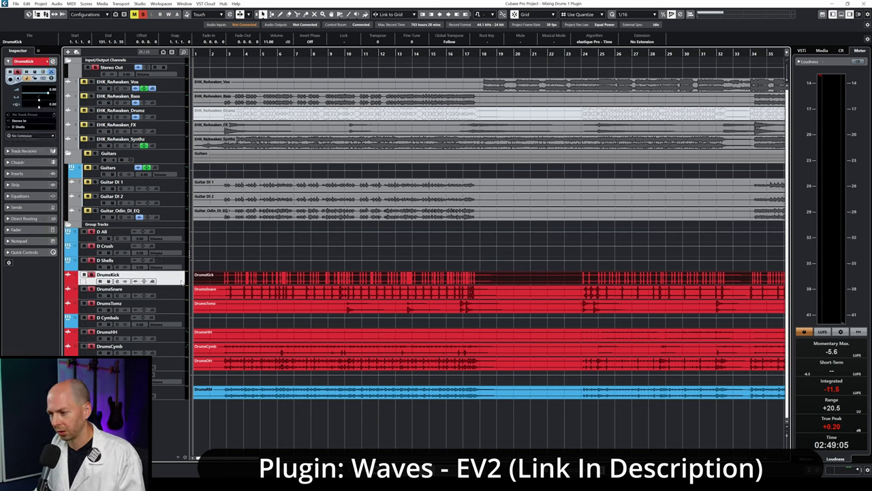
click(19, 173)
click(28, 117)
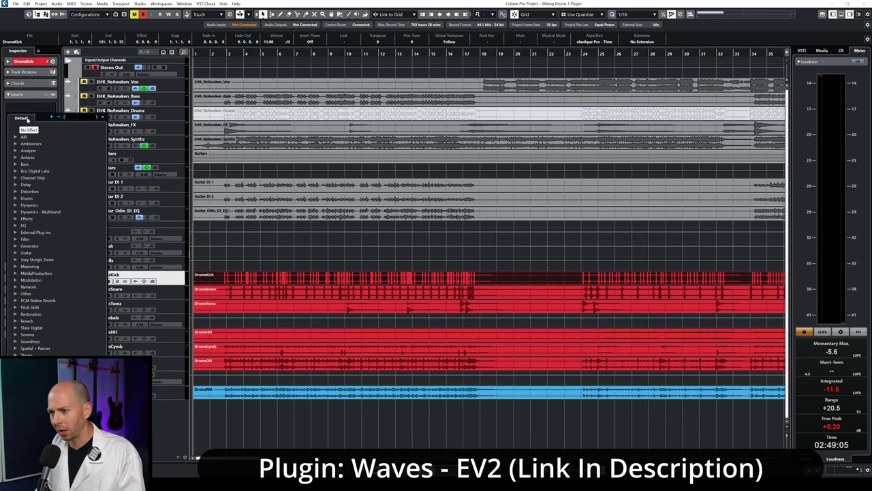
text(ev)
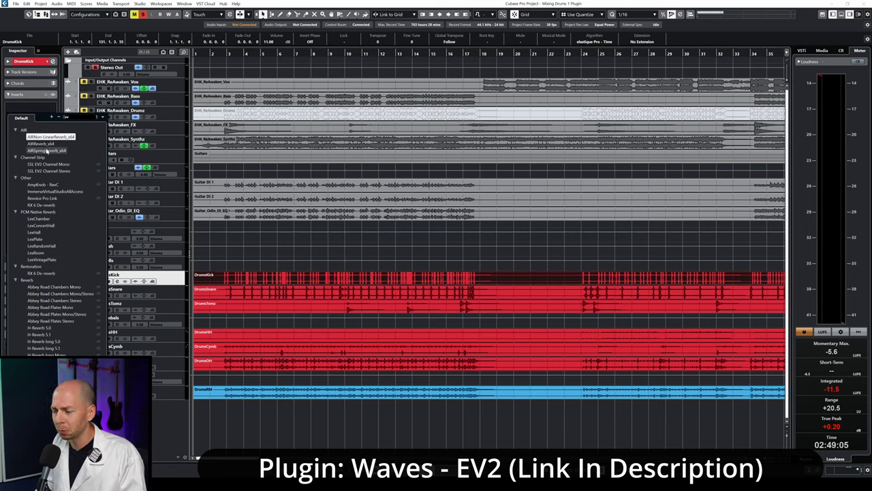
text(2)
click(48, 143)
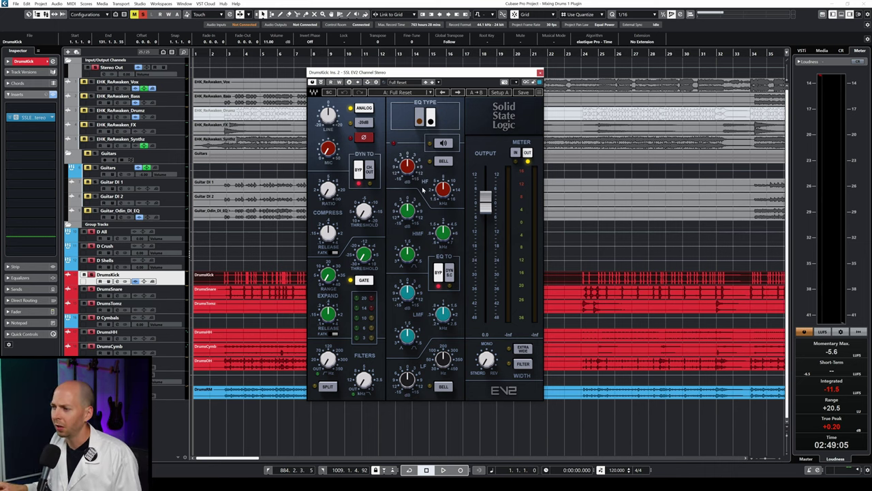
- Move the SSL EV2 Channel window clear of the track list and audition the soloed DrumsKick track through it
drag(387, 73, 491, 74)
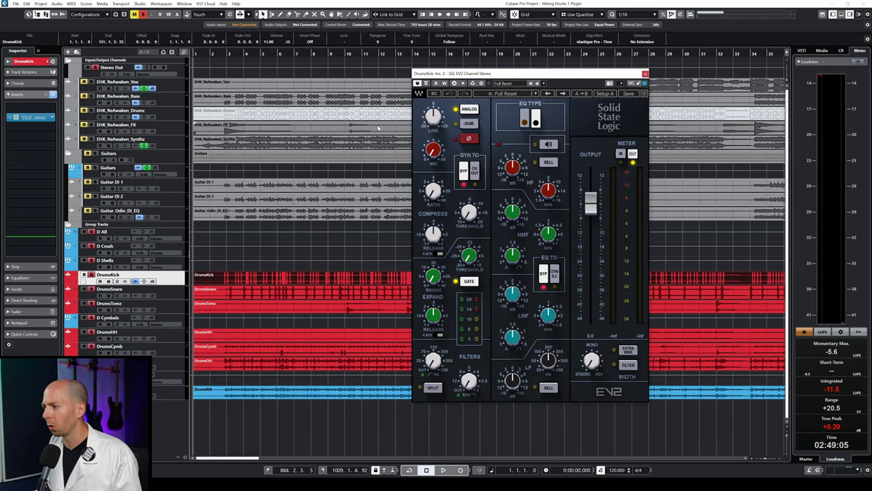
drag(509, 76, 476, 80)
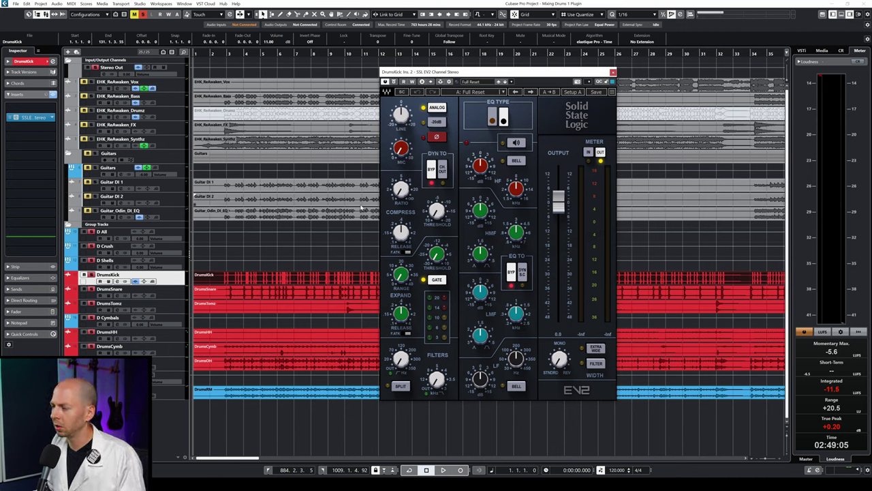
key(s)
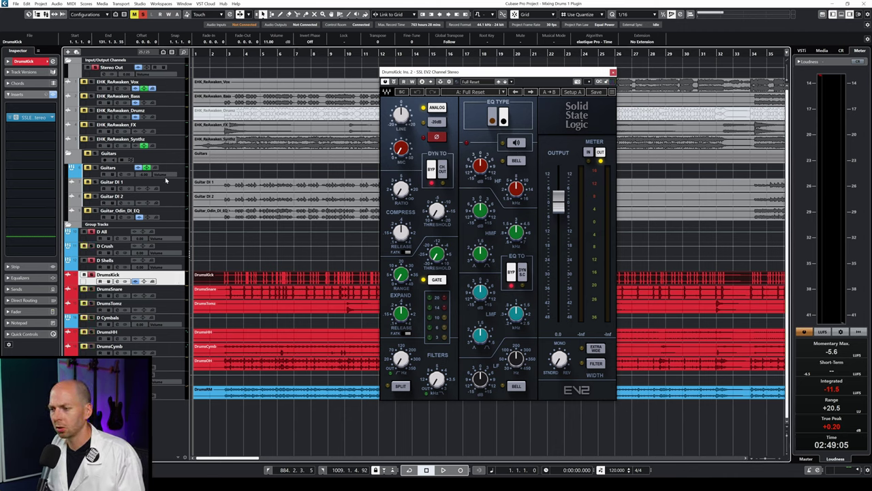
key(space)
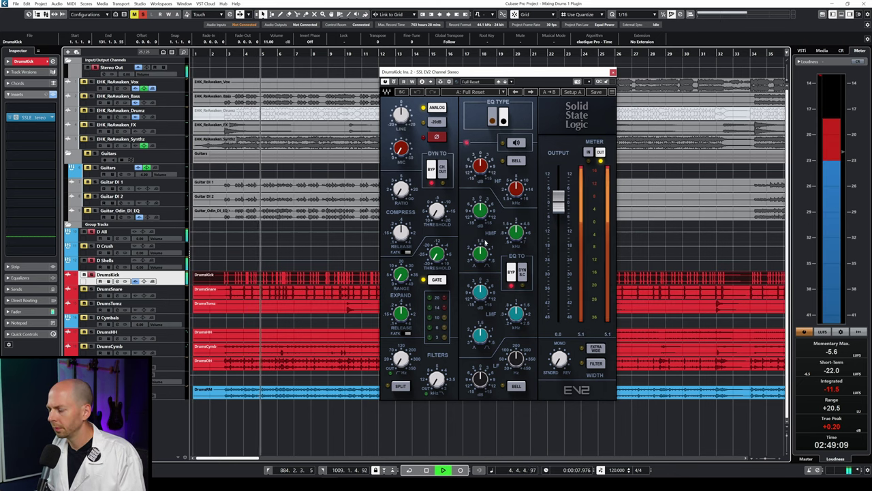
key(space)
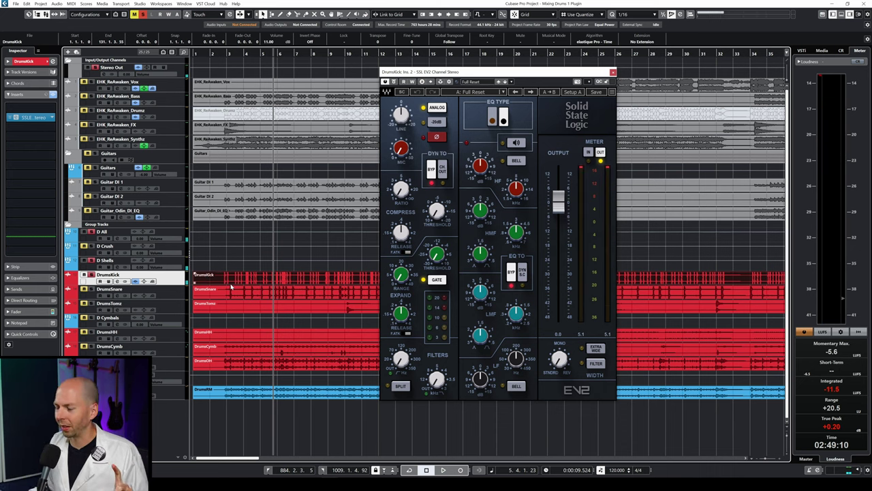
- Close and reopen the SSL EV2 Channel window on DrumsKick, move it aside and play the kick again
click(612, 71)
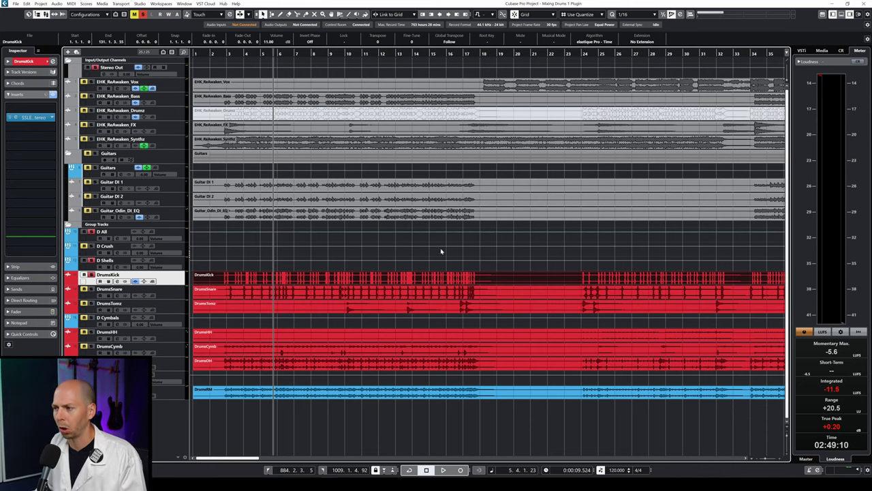
click(27, 117)
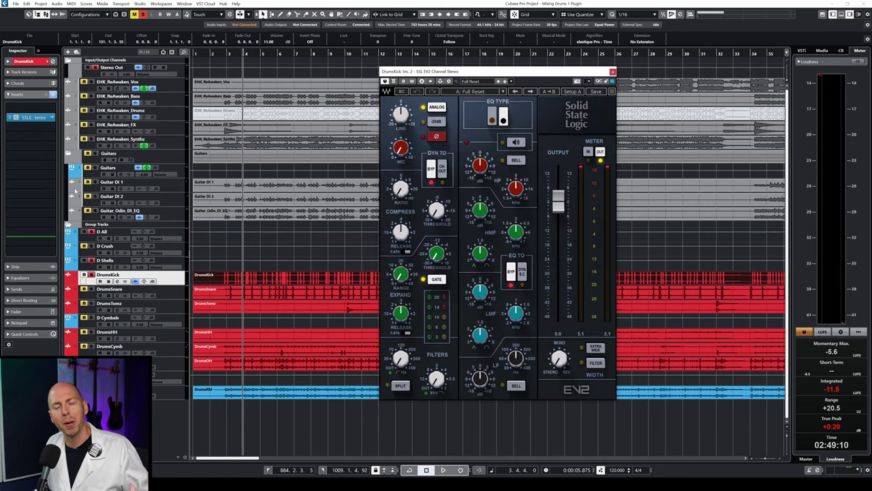
key(space)
drag(576, 126, 625, 125)
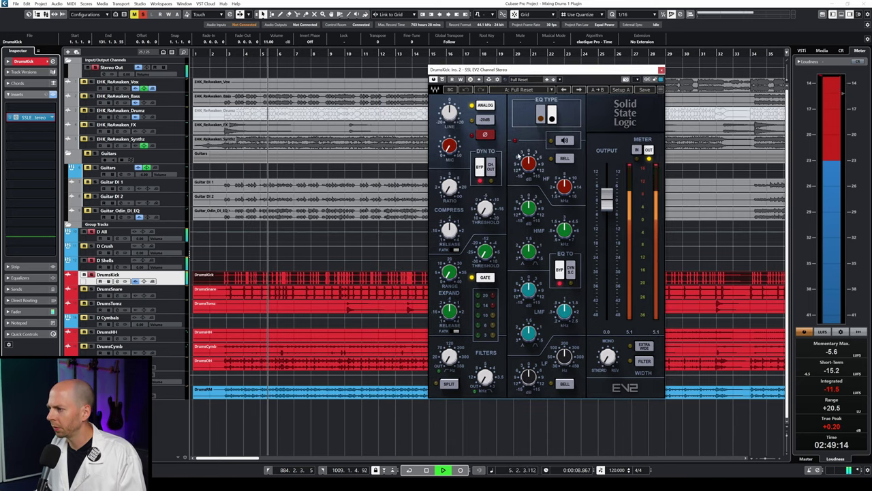
key(space)
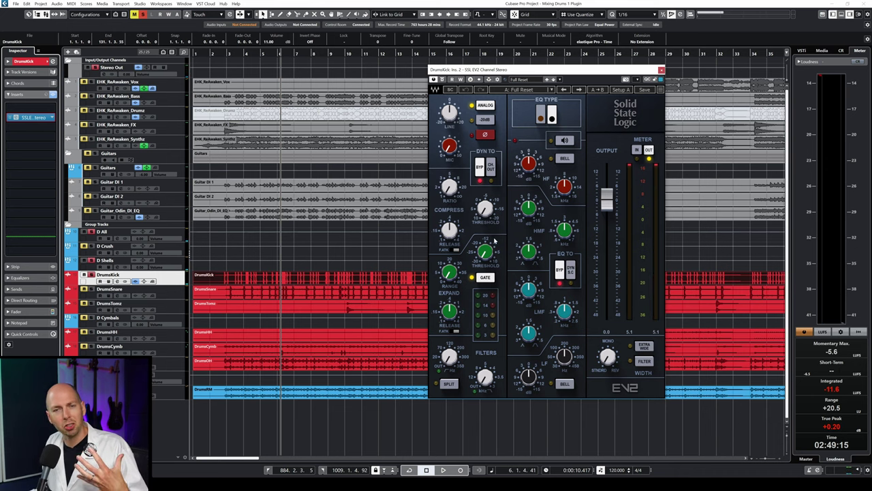
- Solo the tracks from EHK_ReAwaken_Vox to Guitar_Odin_DI_EQ and listen to them from about bar 4 and about bar 34
click(176, 88)
shift+click(173, 216)
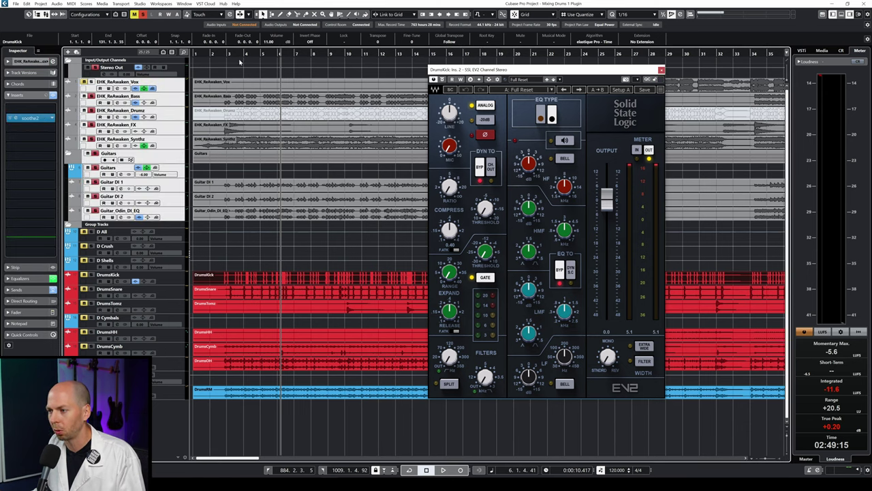
click(254, 53)
key(space)
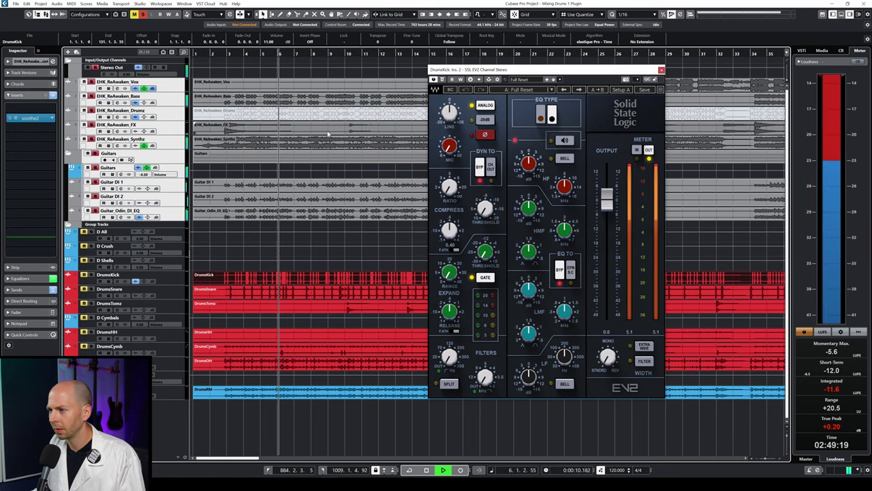
key(g)
key(g)
click(363, 53)
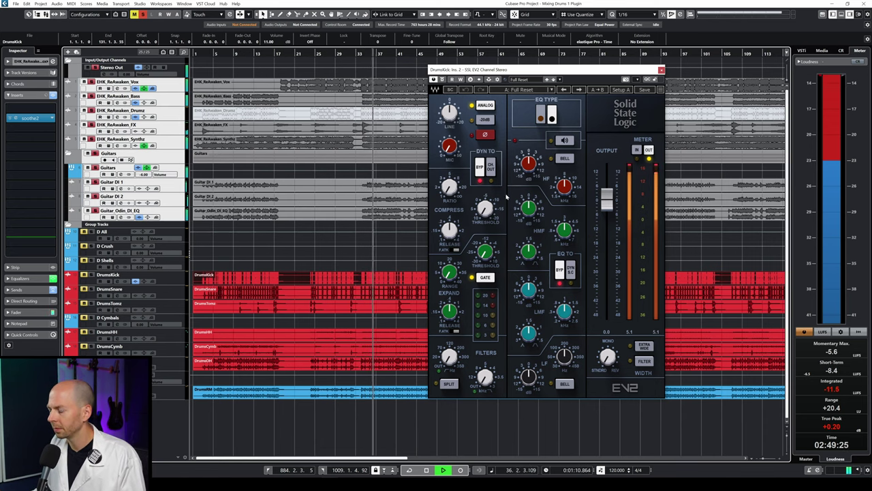
key(space)
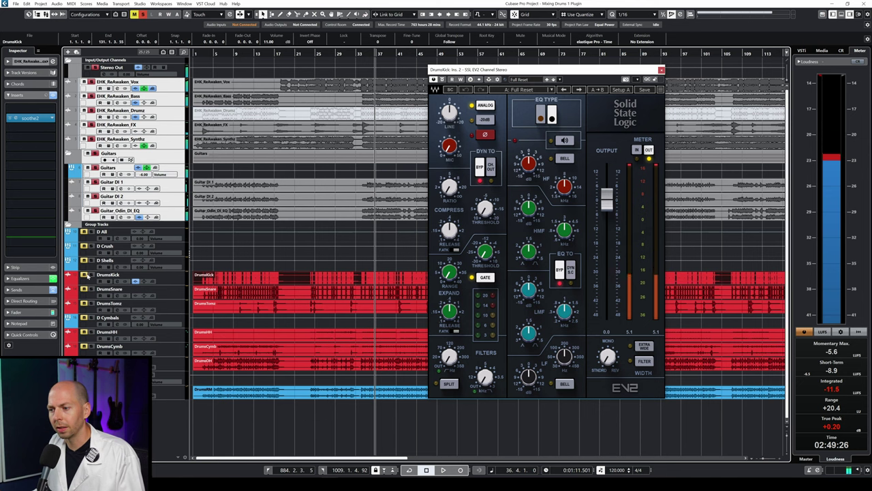
- Solo the DrumsKick track, play it and raise the EV2's HF gain to about 5.4 dB
click(176, 277)
key(space)
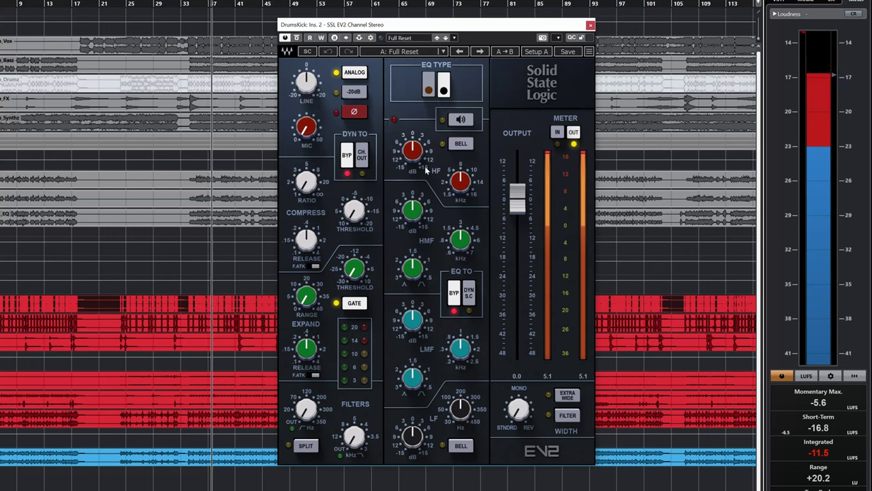
drag(415, 151, 415, 130)
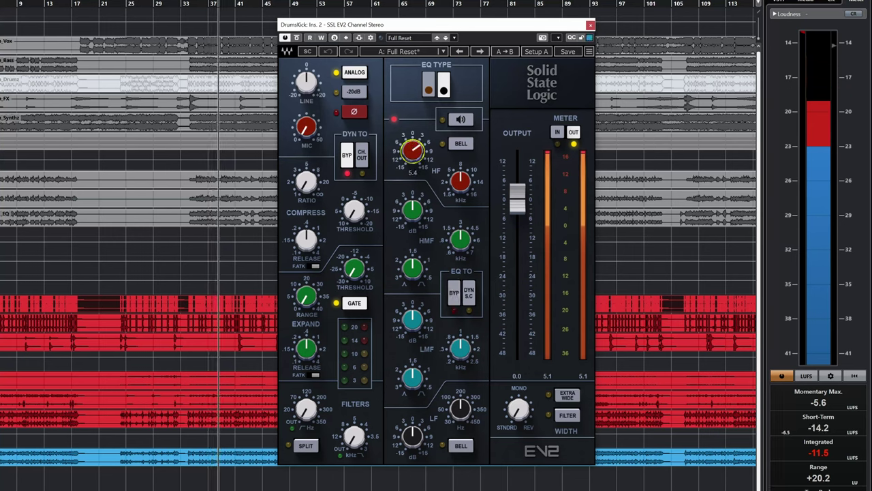
key(space)
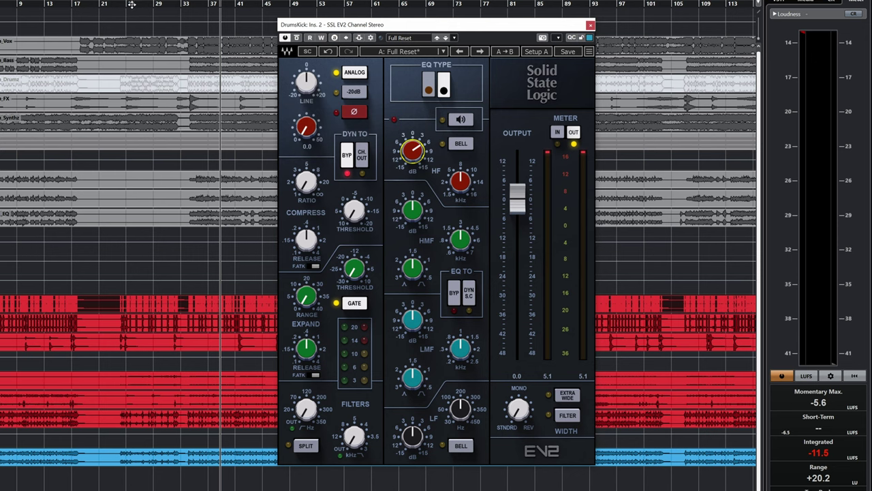
- Replay the kick from about bar 10, try the HF band as a bell around 8.17 kHz, and return it to a shelf
drag(87, 6, 30, 6)
key(space)
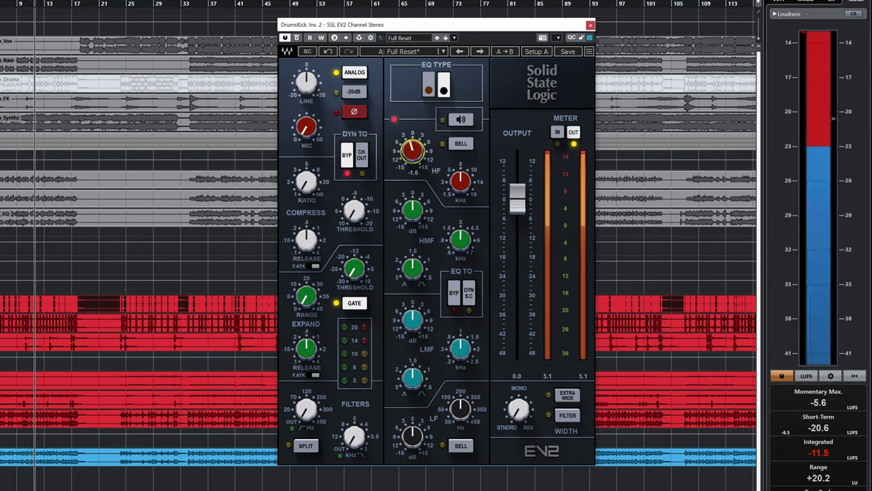
click(461, 143)
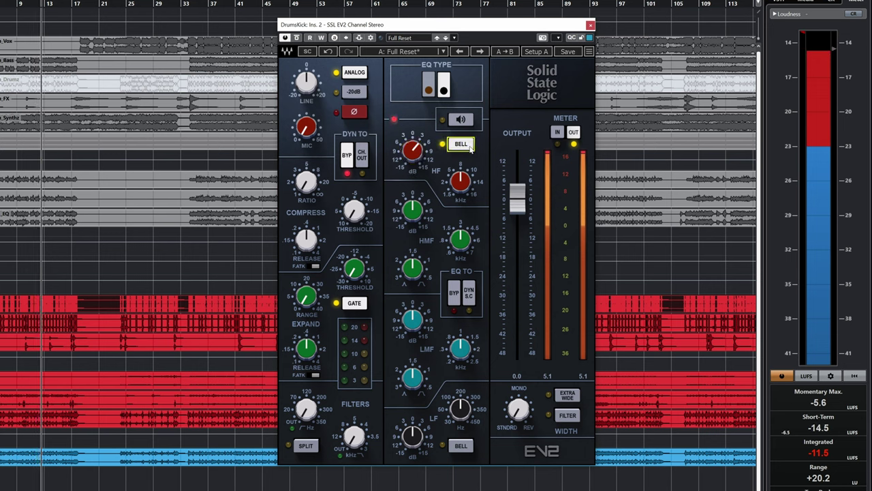
mouse_move(462, 183)
mouse_down()
mouse_move(461, 166)
mouse_move(462, 197)
mouse_up()
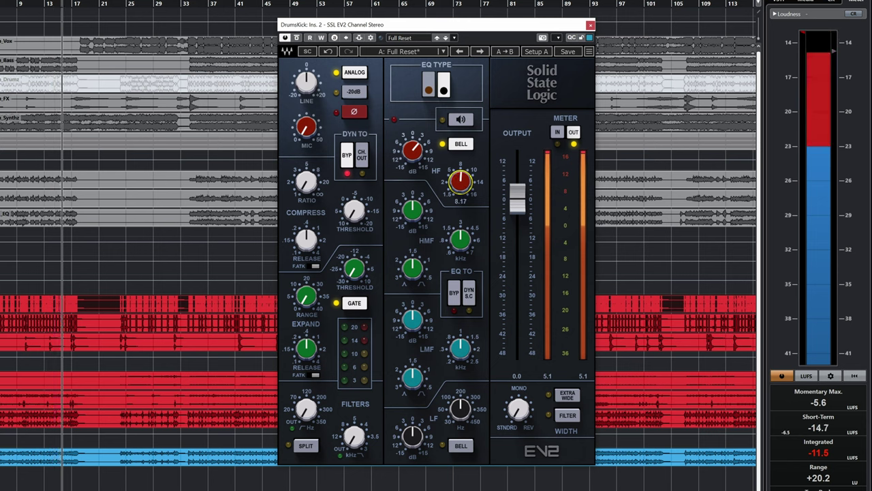
click(459, 144)
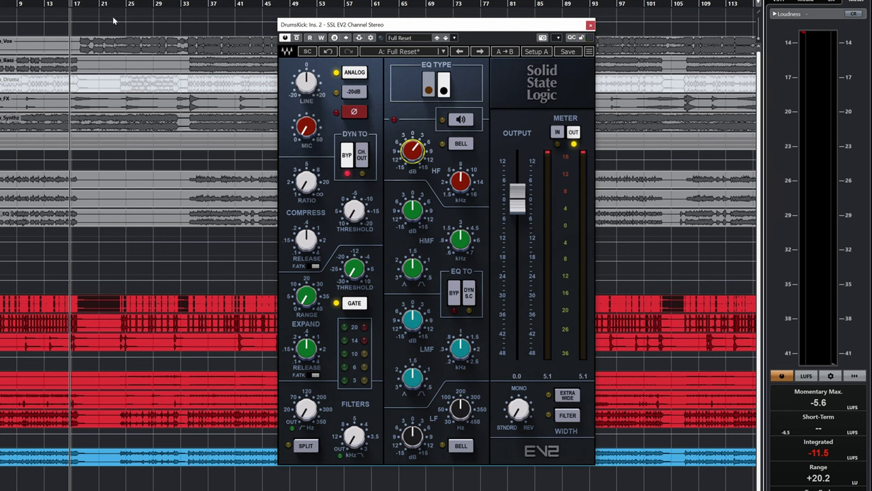
- Audition the kick with exaggerated HF boosts and settle the HF gain between 3 and 6 dB
key(space)
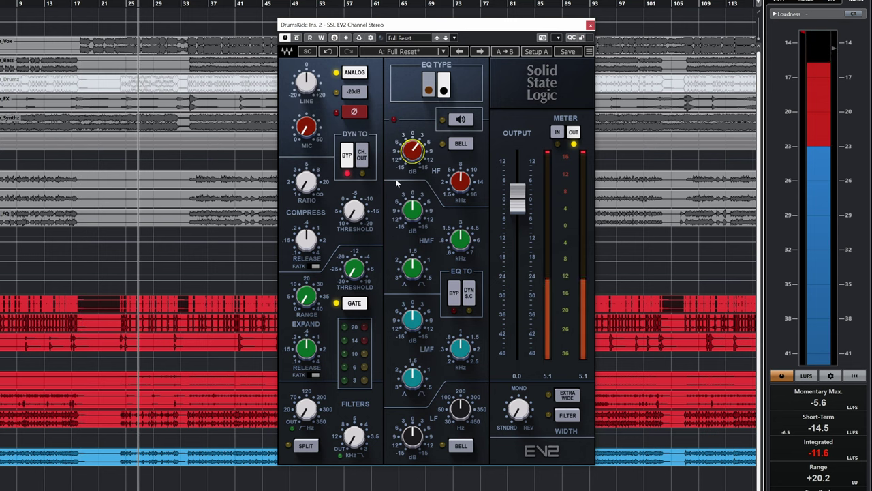
drag(413, 151, 413, 114)
key(space)
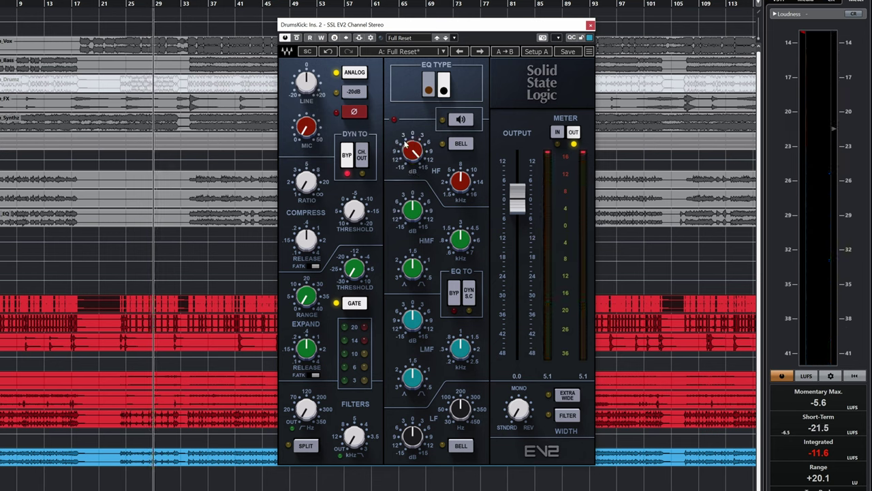
drag(413, 151, 413, 170)
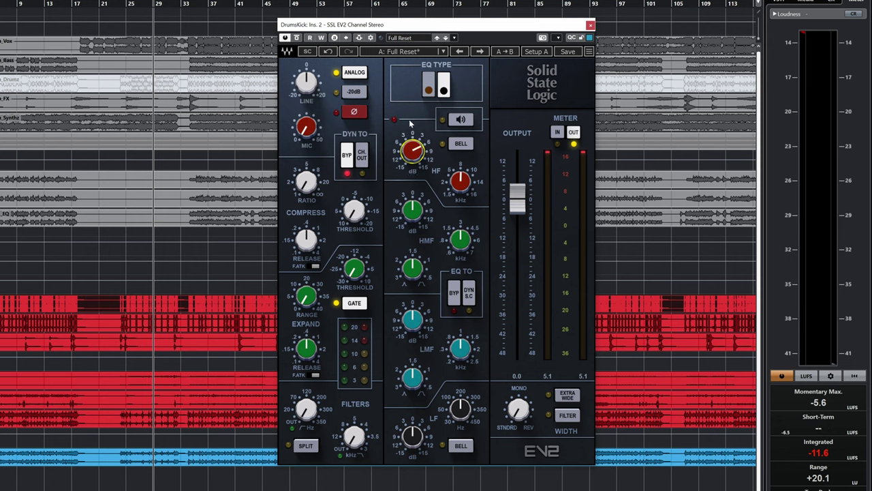
key(space)
mouse_move(413, 151)
mouse_down()
mouse_move(412, 166)
mouse_move(412, 158)
mouse_up()
key(space)
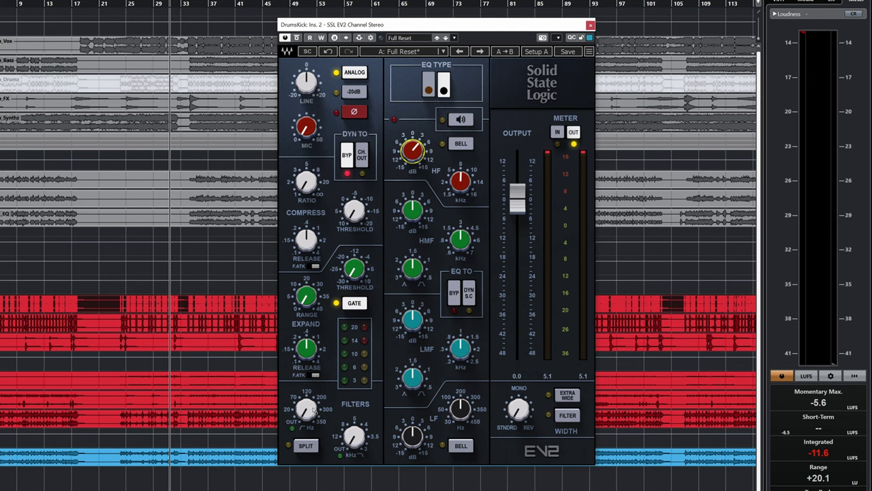
- Switch the LF band to a bell and lower its frequency to between 50 and 100 Hz while auditioning the kick
key(space)
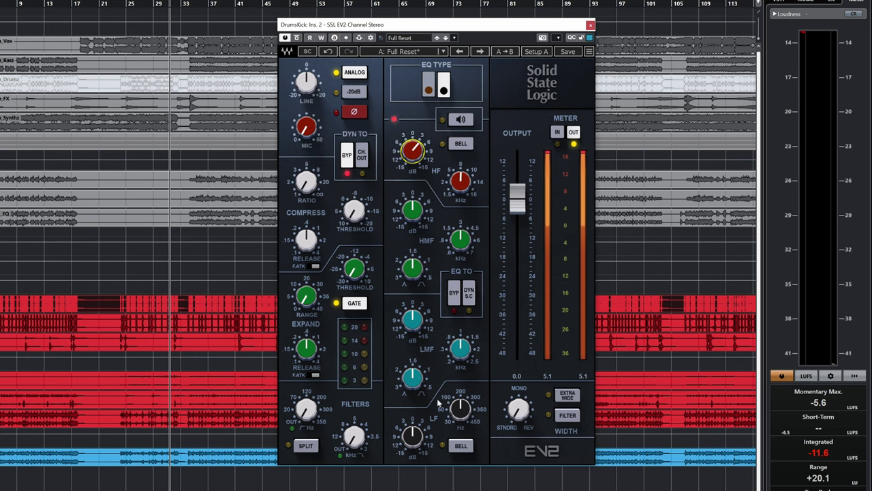
key(space)
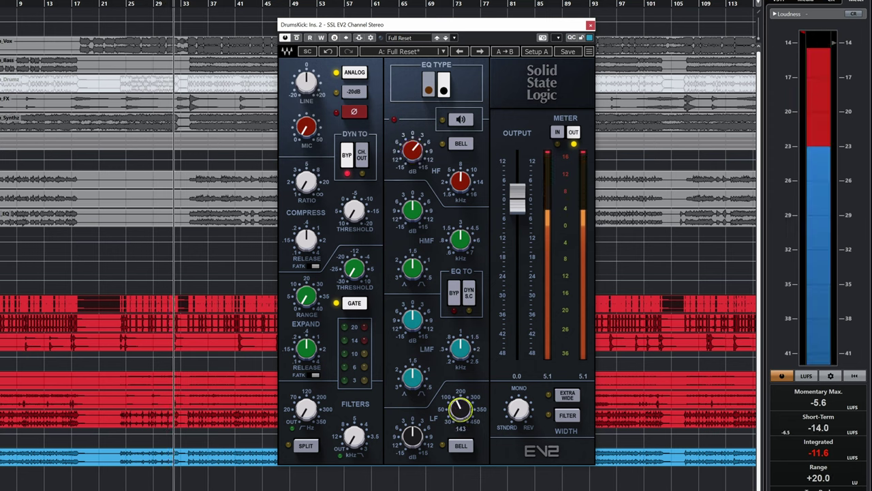
click(460, 446)
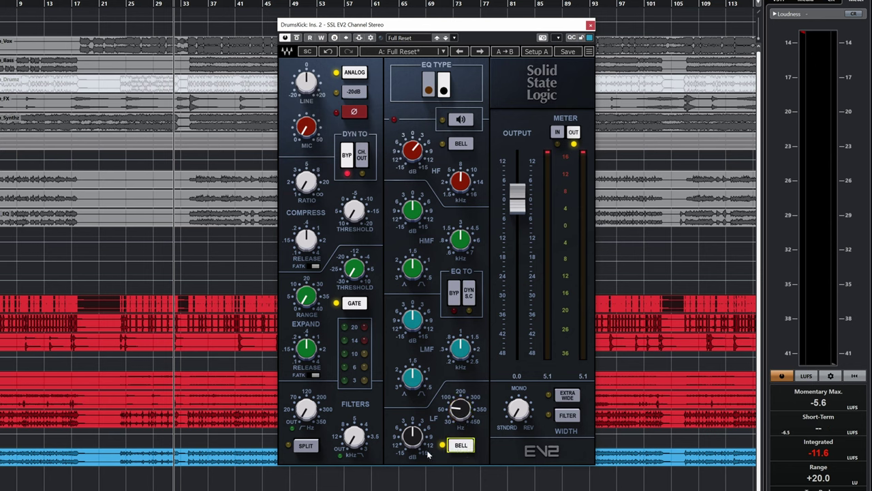
key(space)
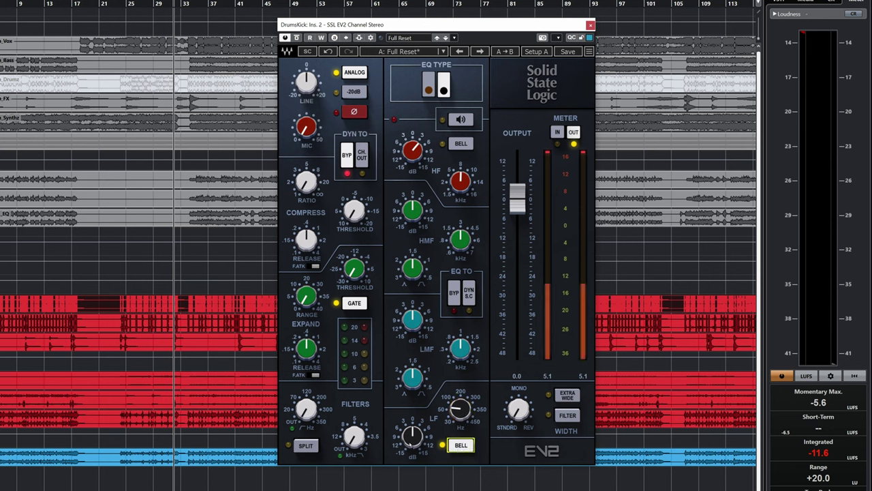
key(space)
drag(460, 413, 465, 407)
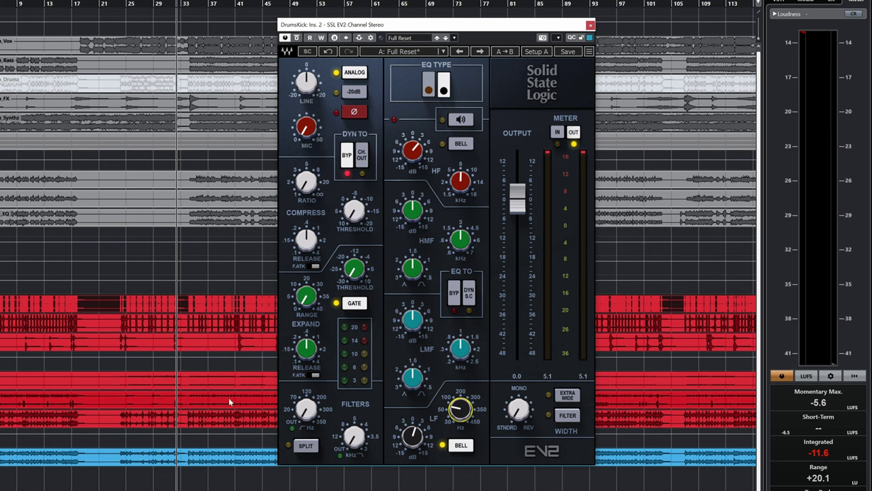
- Set the LF gain to about 3.5 dB during playback, comparing the kick with the plug-in bypassed
key(space)
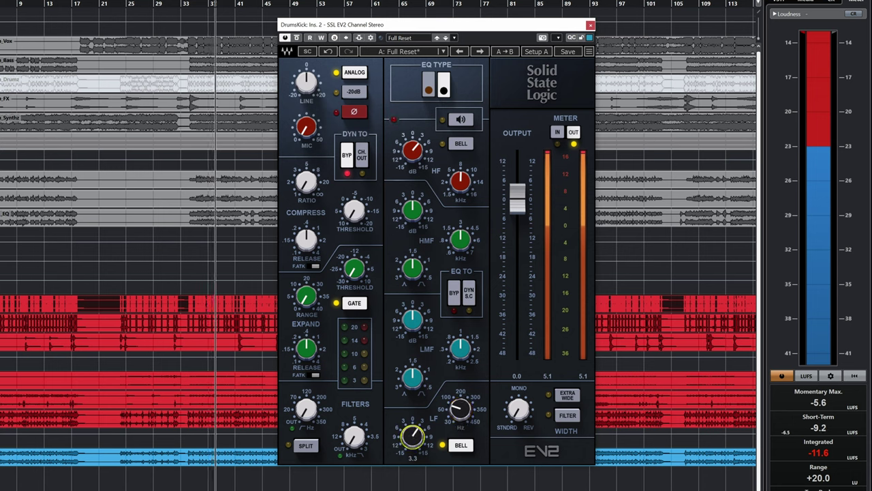
drag(412, 436, 412, 442)
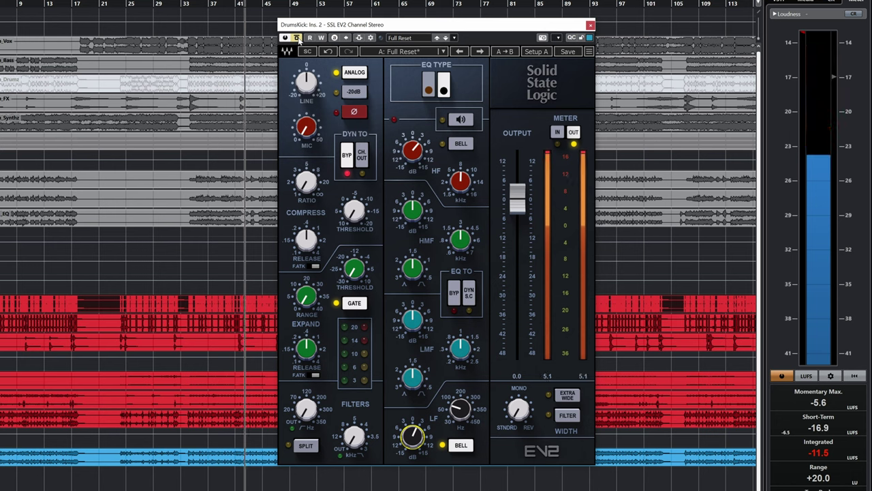
drag(458, 413, 458, 409)
drag(413, 437, 413, 433)
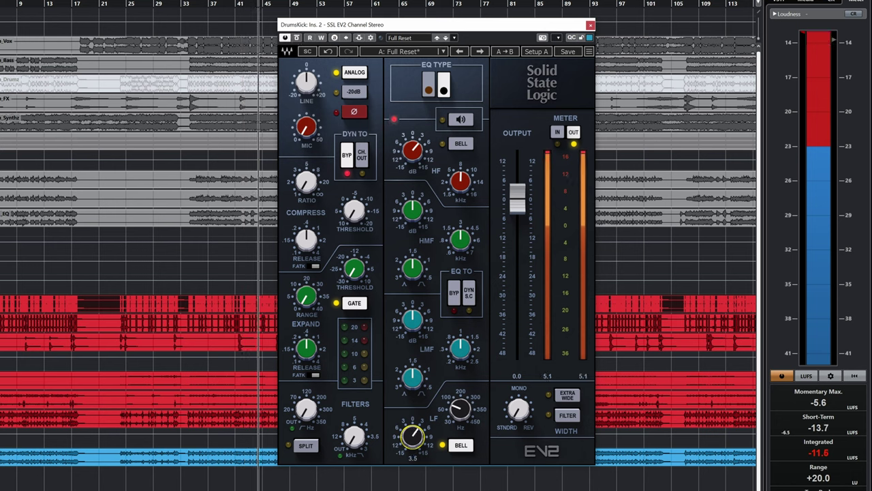
key(space)
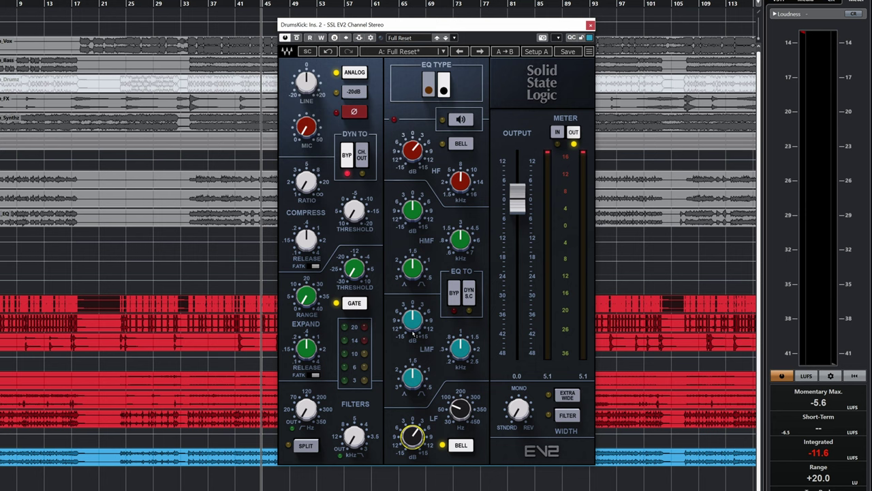
- Boost the LMF band by about 5.1 dB, lower its frequency below 1 kHz and narrow its Q to between 2 and 3
drag(460, 350, 459, 369)
key(space)
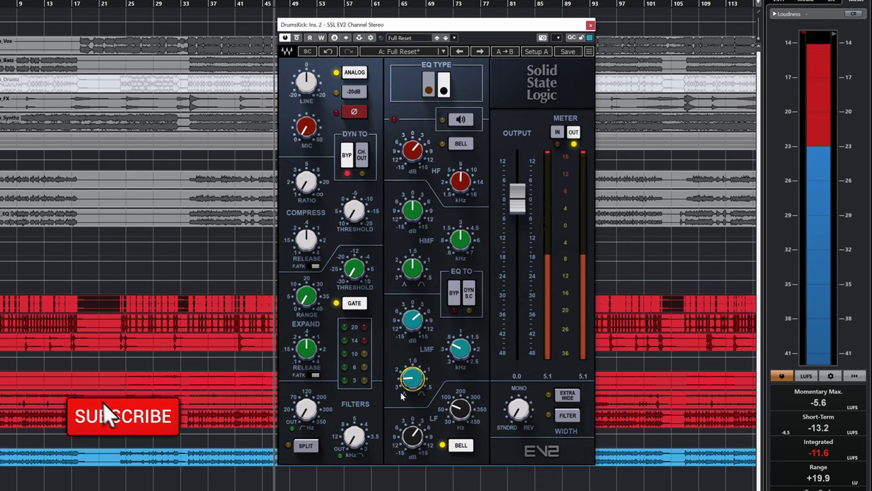
key(space)
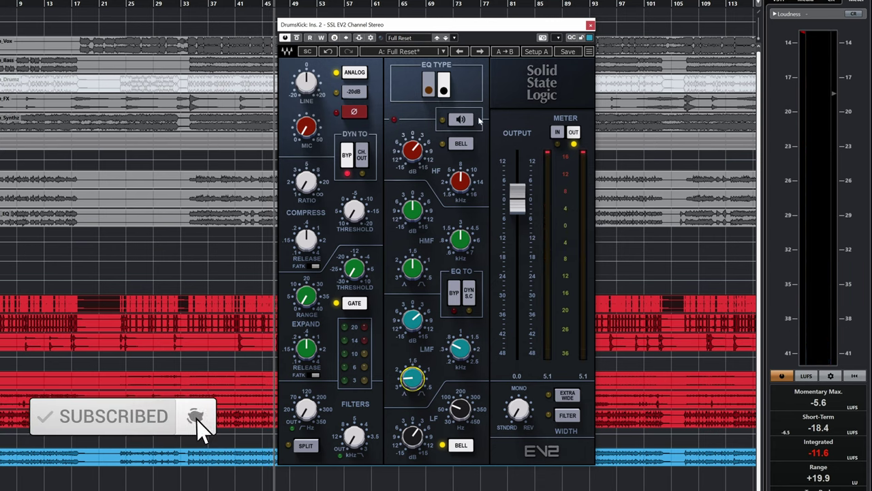
- Lower the LMF frequency to between 0.3 and 1 kHz with the EQ's listen mode on, then switch listening off
click(462, 121)
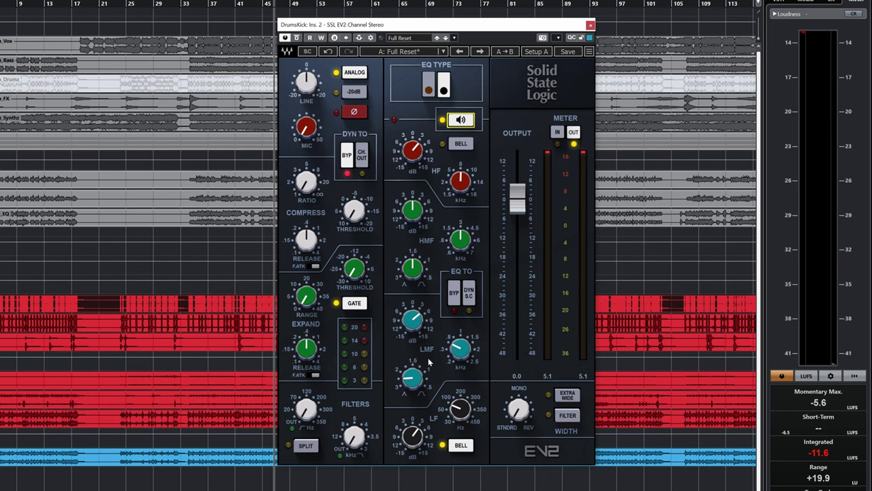
key(space)
mouse_move(460, 349)
drag(460, 349, 460, 358)
scroll(460, 349, down, 4)
scroll(460, 349, up, 2)
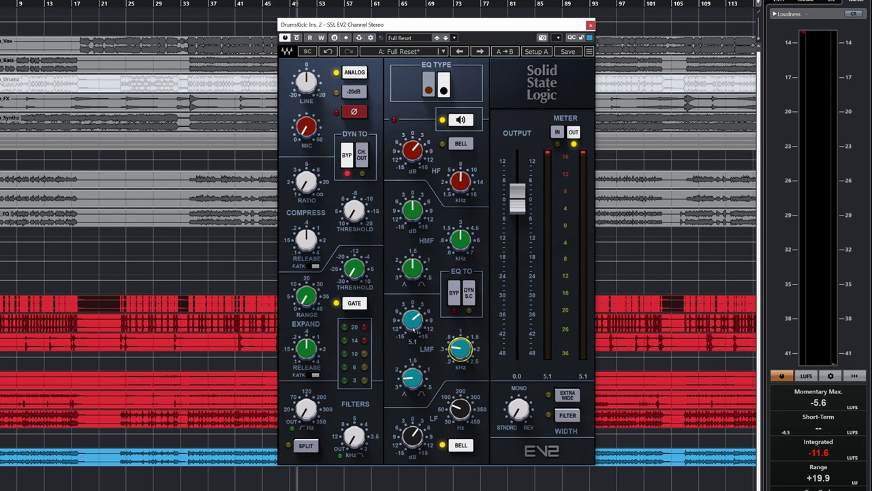
click(455, 124)
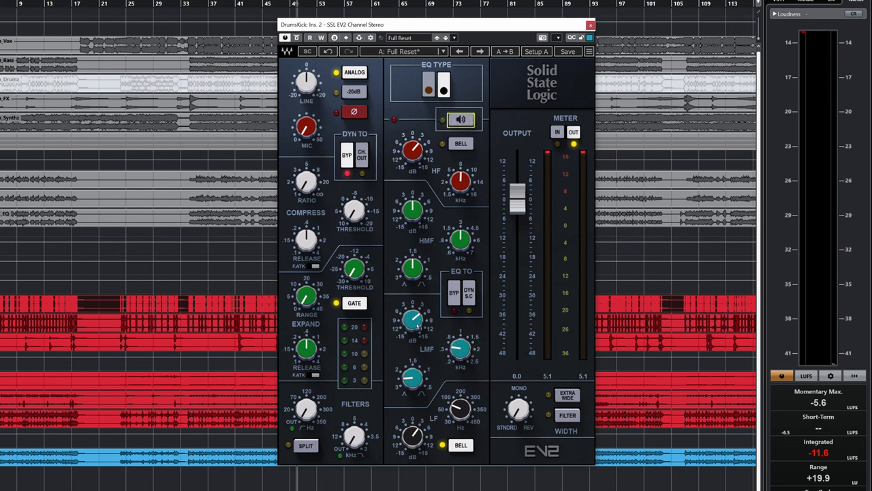
- Exaggerate the LMF gain from a boost of about 14.7 dB to a cut of about 11.3 dB while playing the kick
drag(417, 326, 417, 314)
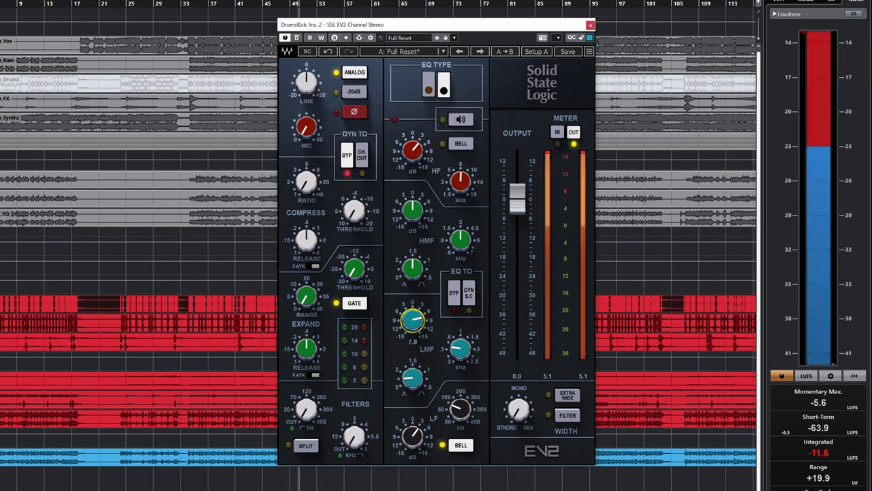
scroll(414, 324, up, 2)
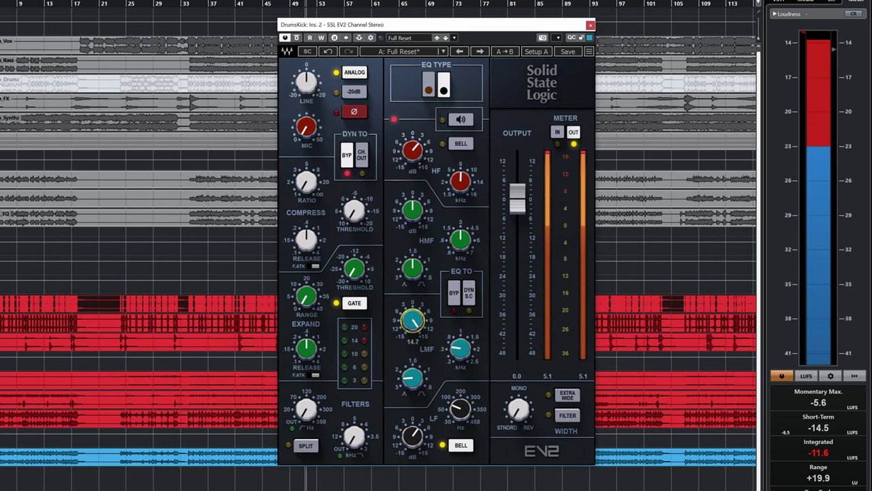
key(space)
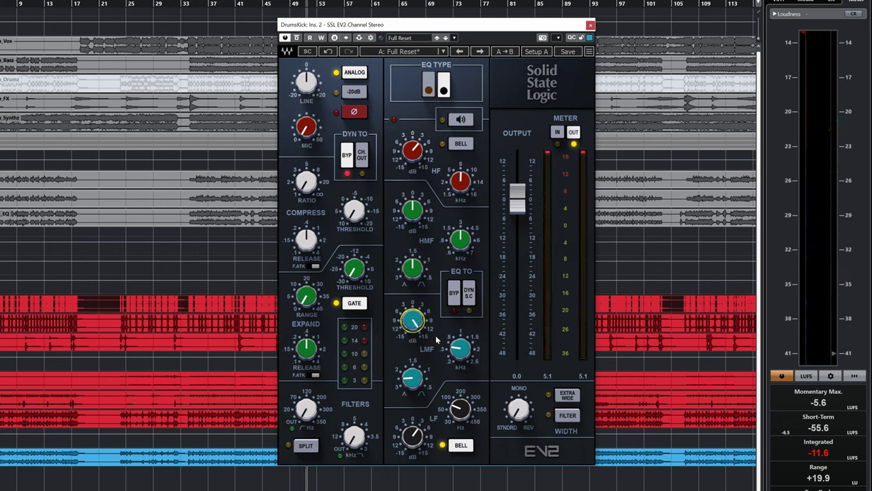
key(space)
drag(415, 322, 415, 371)
scroll(413, 325, down, 2)
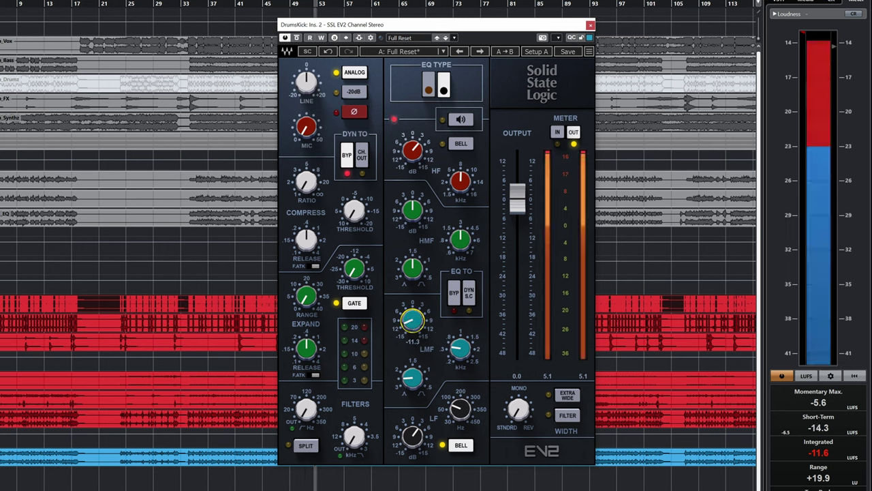
key(space)
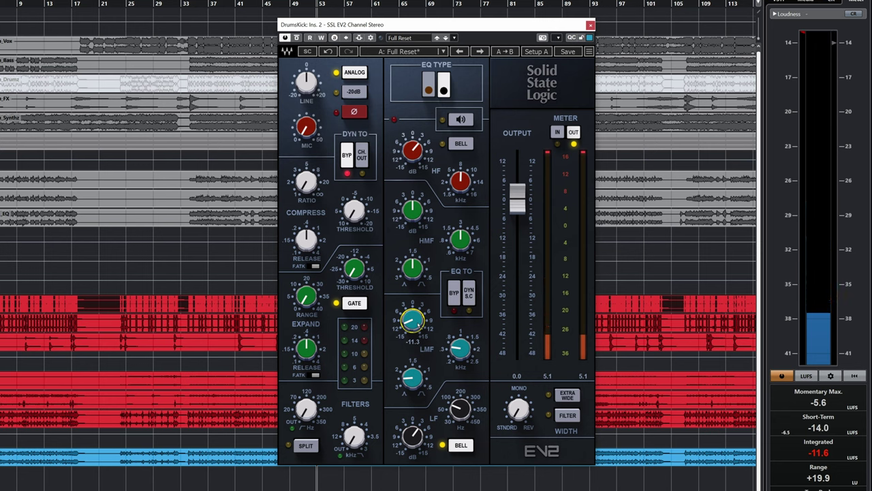
- Set the LMF gain to about 1.1 dB by ear and play the kick again from about bar 36
scroll(414, 324, down, 1)
key(space)
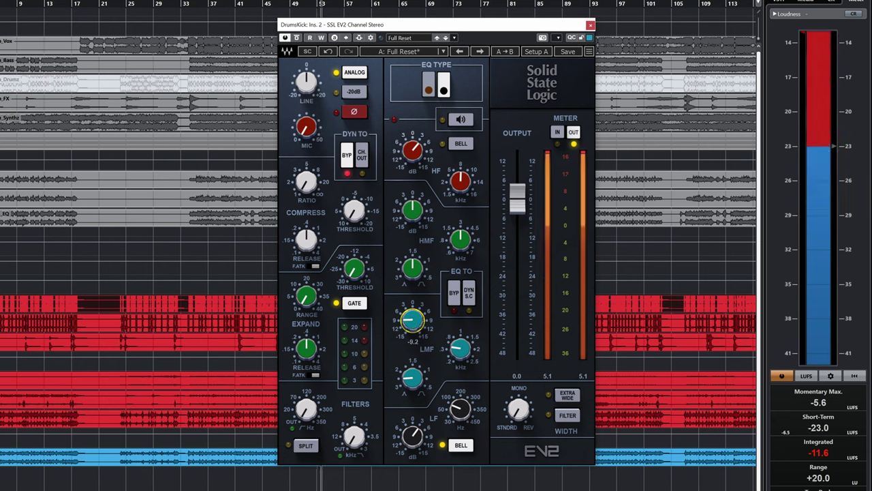
scroll(413, 324, up, 2)
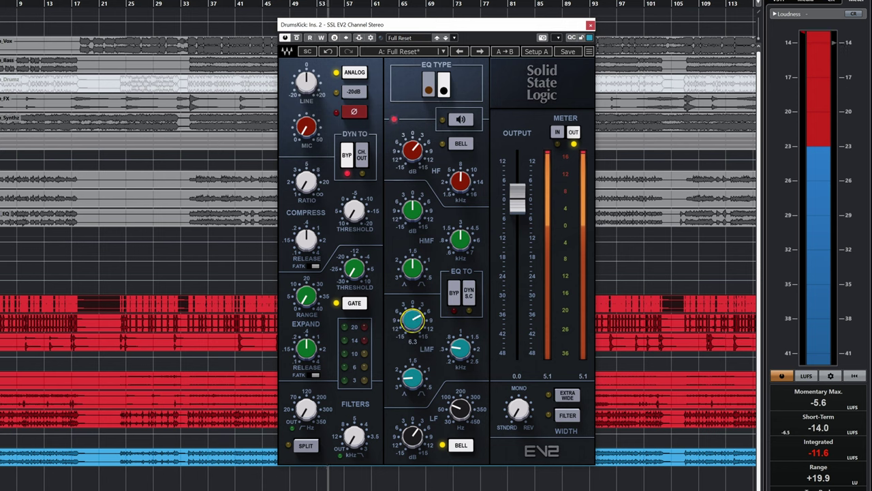
scroll(414, 324, up, 4)
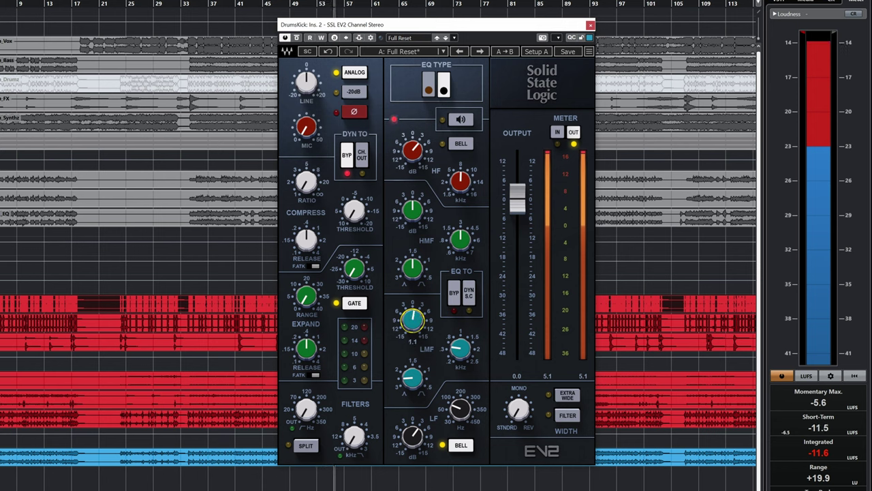
key(space)
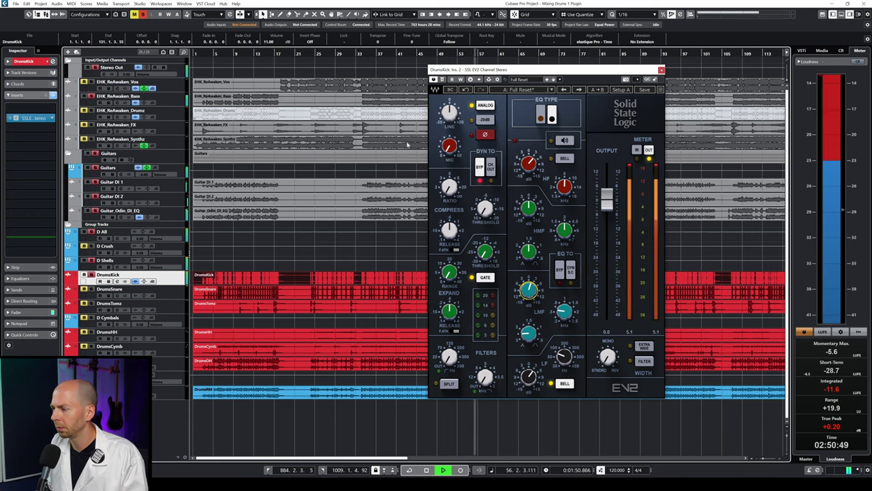
click(369, 53)
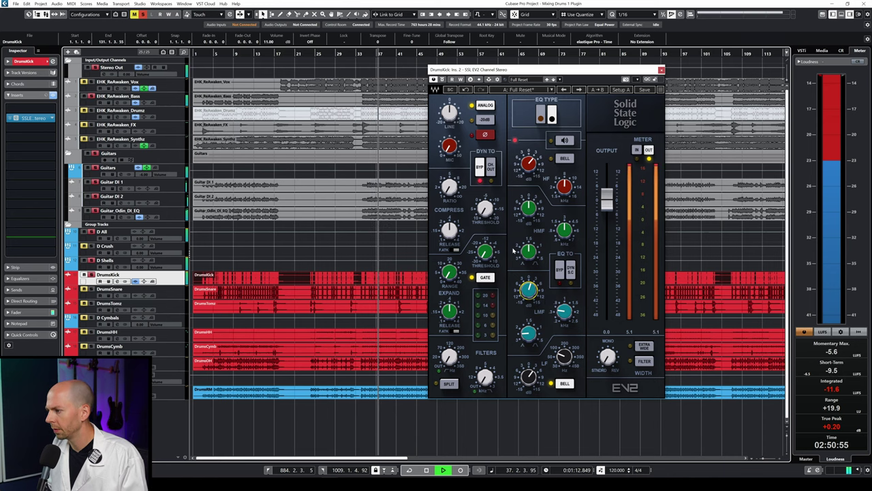
- Stop the kick playback, enable the kick's dynamics section and set the compressor ratio to about 3.5
key(space)
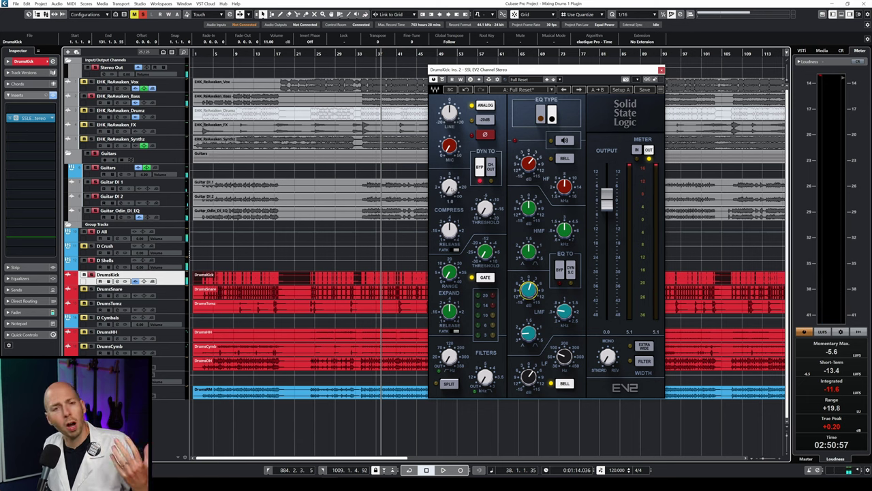
mouse_move(450, 189)
mouse_down()
mouse_move(451, 176)
mouse_move(449, 184)
mouse_up()
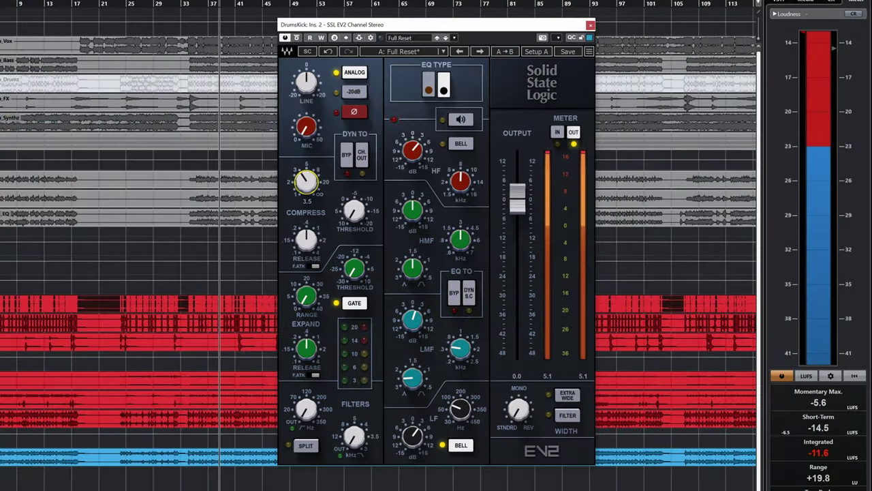
scroll(308, 179, down, 2)
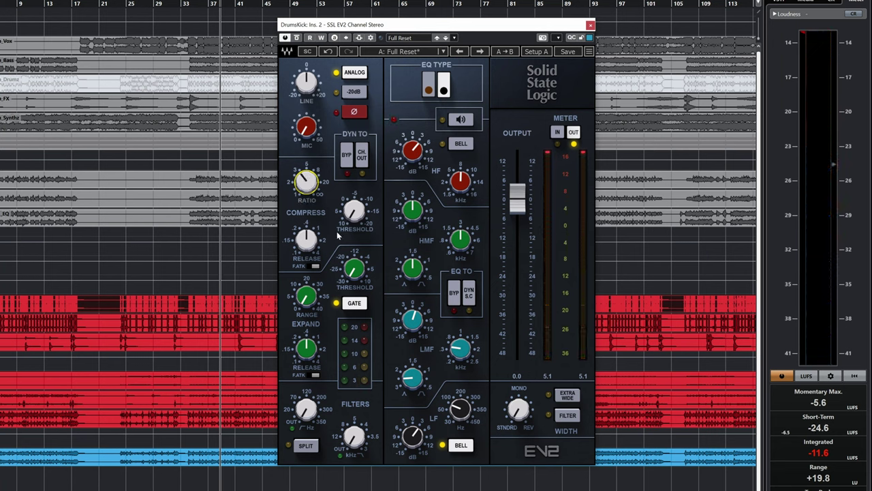
- While the kick plays, set its compressor threshold to around 0 dB and its release to between 0.1 and 0.15
key(space)
drag(354, 212, 355, 176)
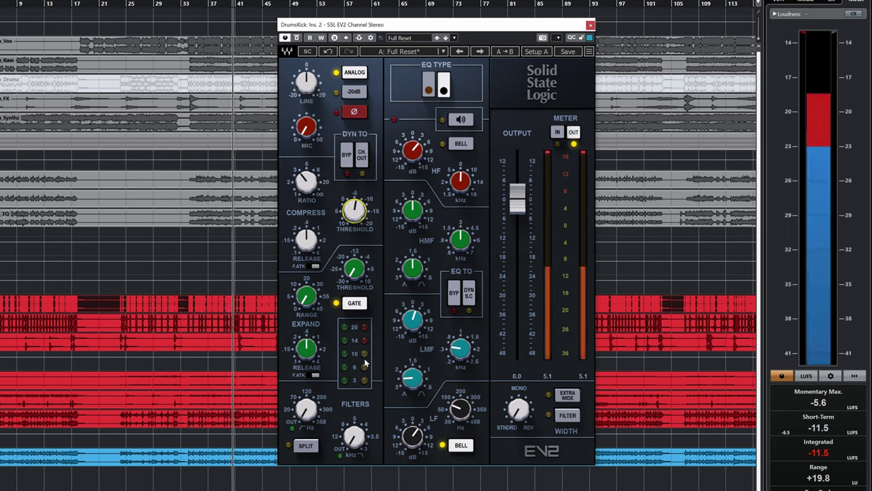
drag(354, 210, 309, 243)
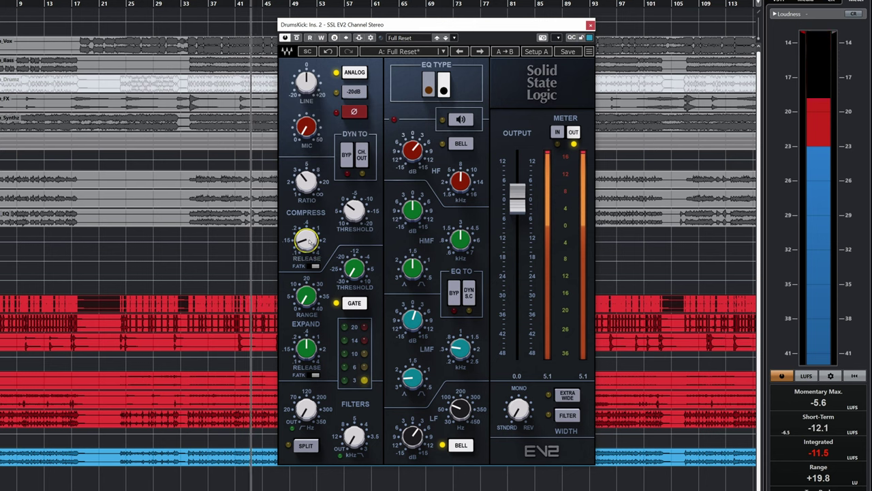
mouse_move(306, 240)
mouse_down()
mouse_move(306, 229)
mouse_move(306, 252)
mouse_up()
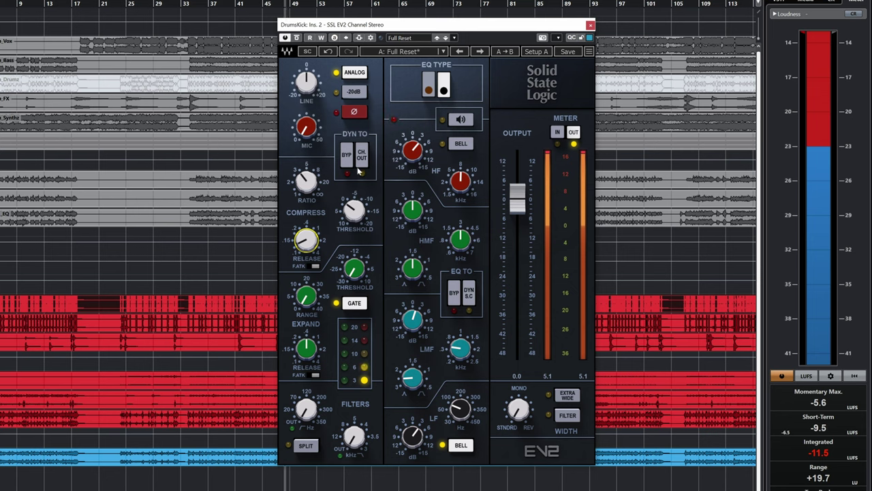
key(space)
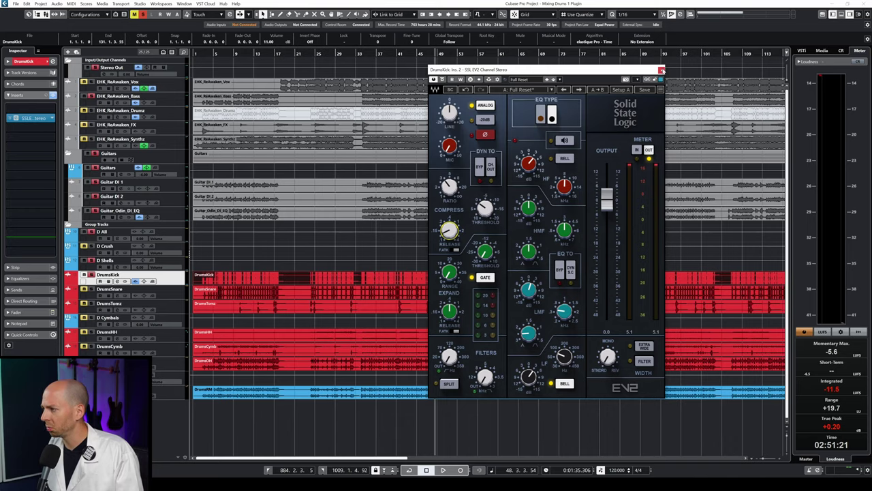
- Close the kick's channel strip, select and solo DrumsSnare, and start playback from about bar 6
click(590, 25)
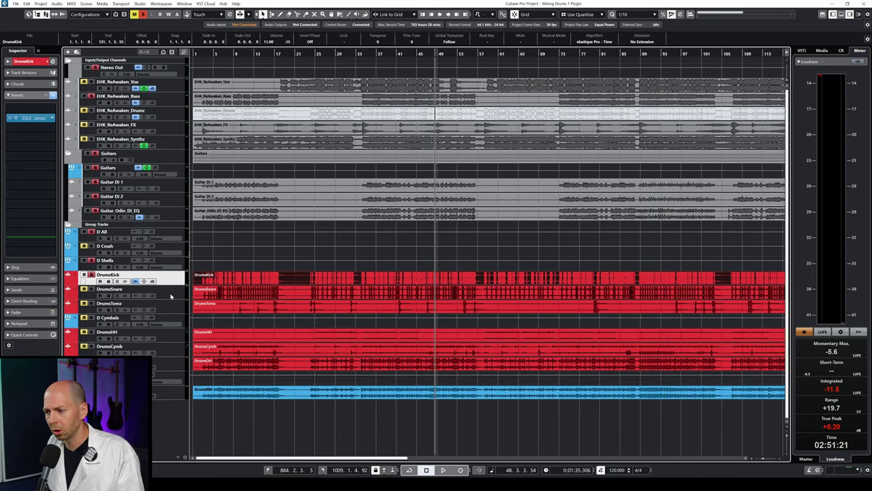
key(Down)
click(220, 53)
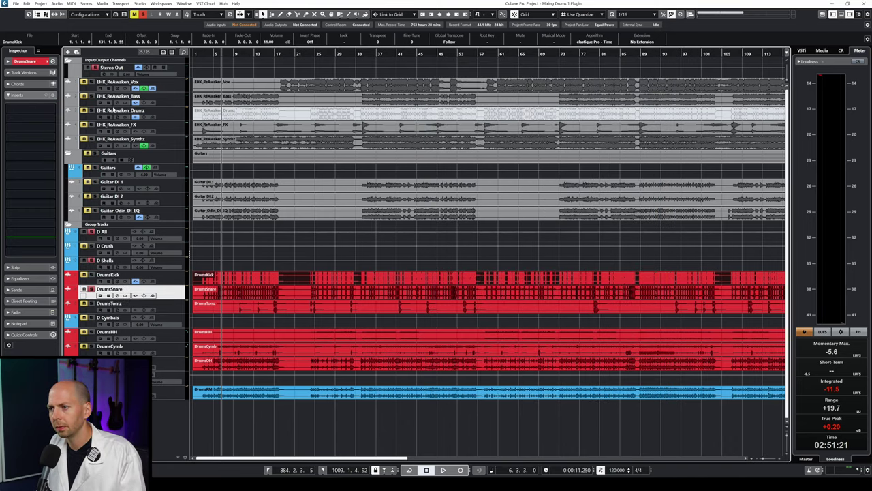
- Insert the SSL EV2 Channel Stereo on DrumsSnare by searching for "ev2", and place its window over the middle of the project
click(29, 119)
text(ev 2)
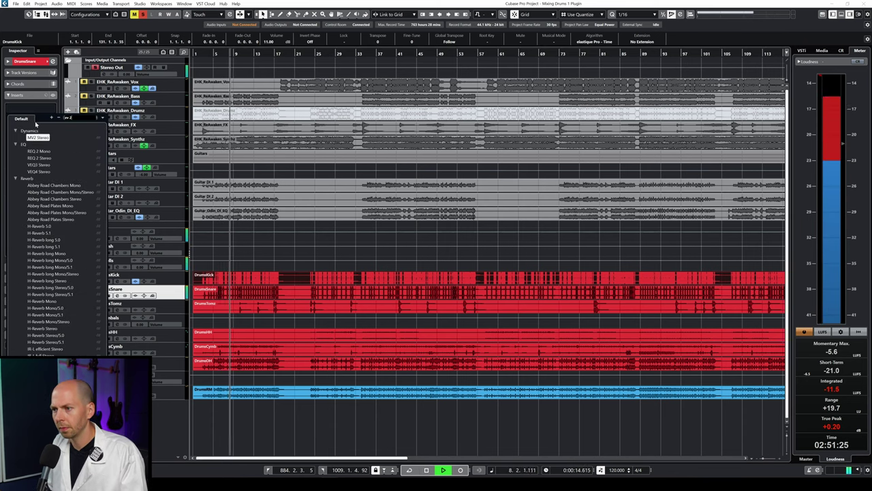
key(BackSpace)
key(BackSpace)
key(BackSpace)
key(BackSpace)
text(ev2)
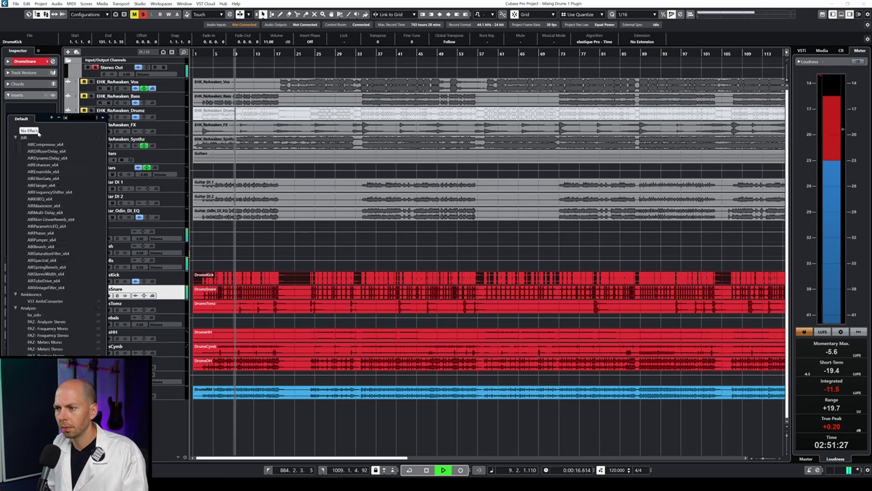
click(48, 145)
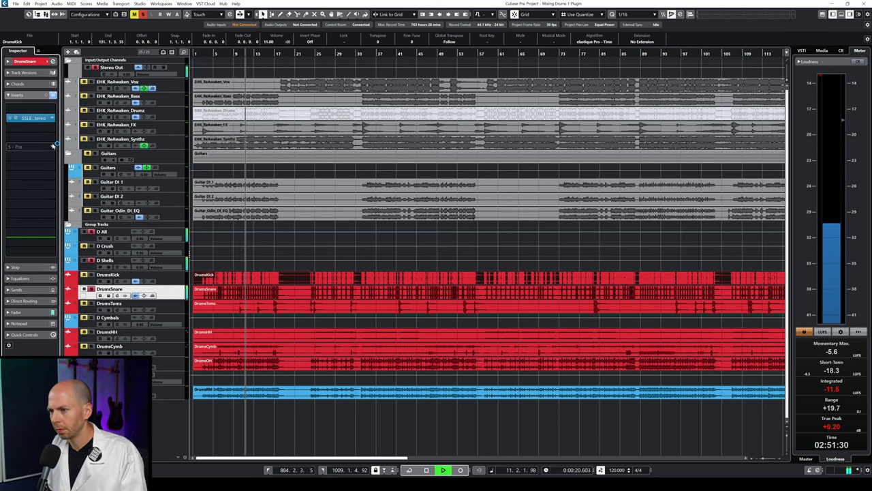
click(28, 117)
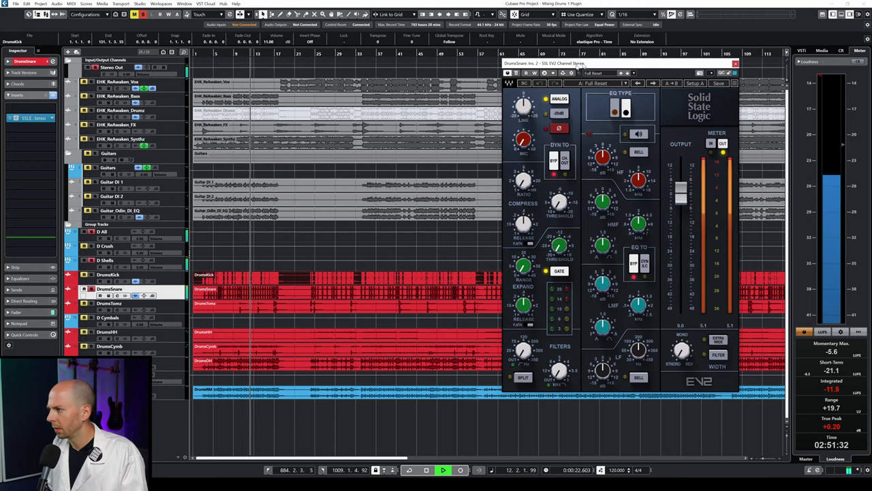
drag(580, 62, 437, 95)
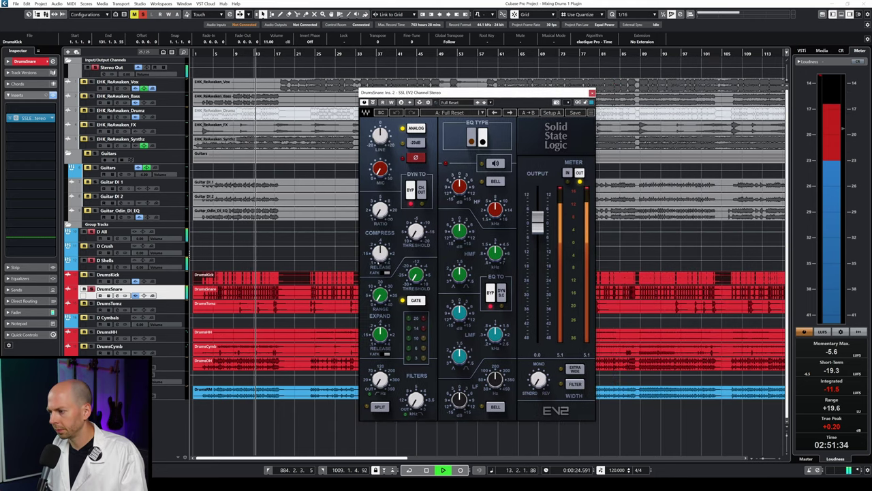
- Try the high-pass filter on the snare and return it to Out
drag(380, 380, 380, 368)
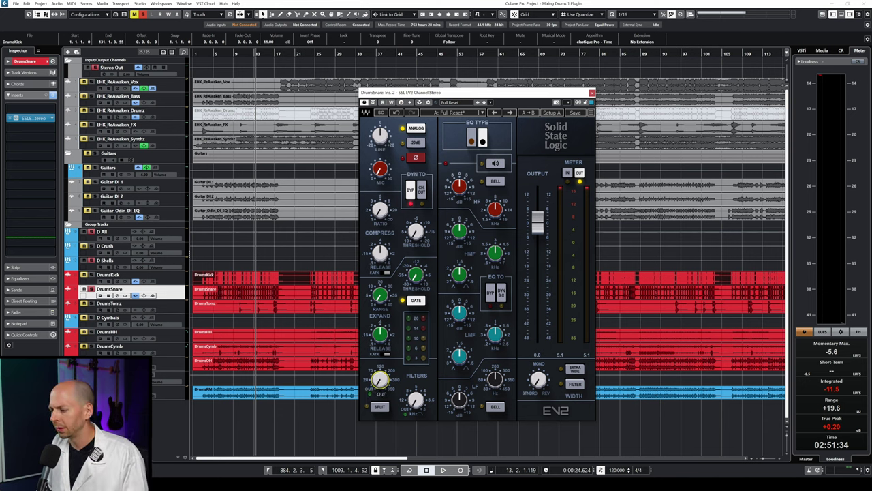
click(299, 393)
click(316, 306)
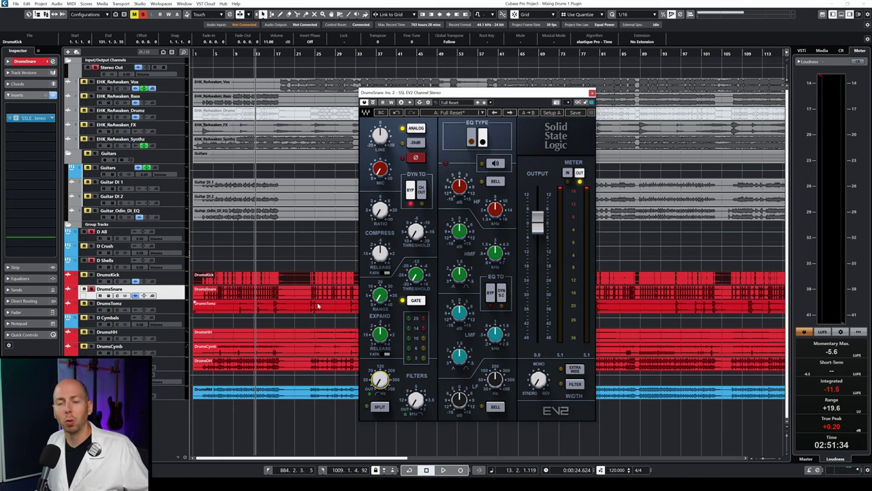
click(289, 288)
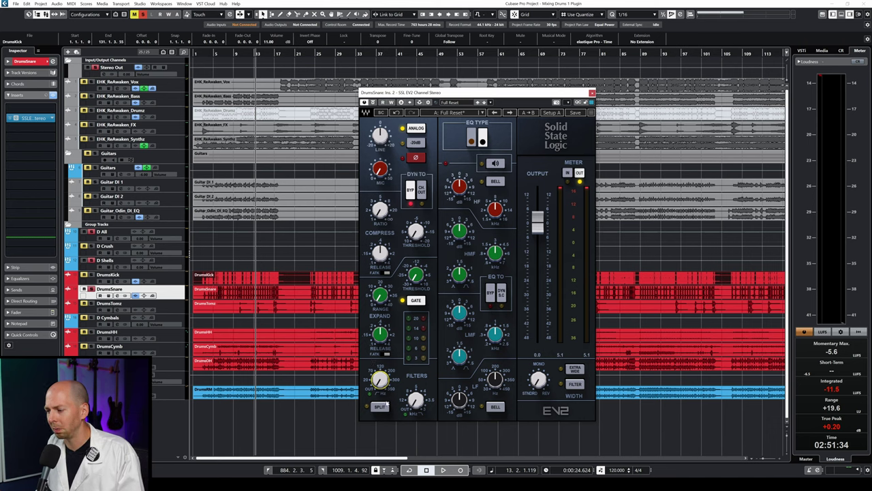
- Playing the snare from about bar 8, boost its HF band by less than 3 dB and lower the compressor threshold past -10.8 dB
double_click(232, 53)
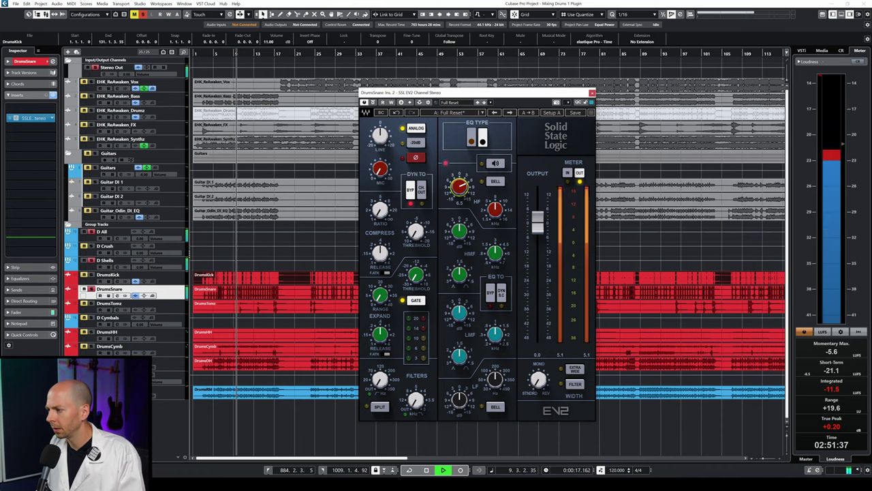
key(space)
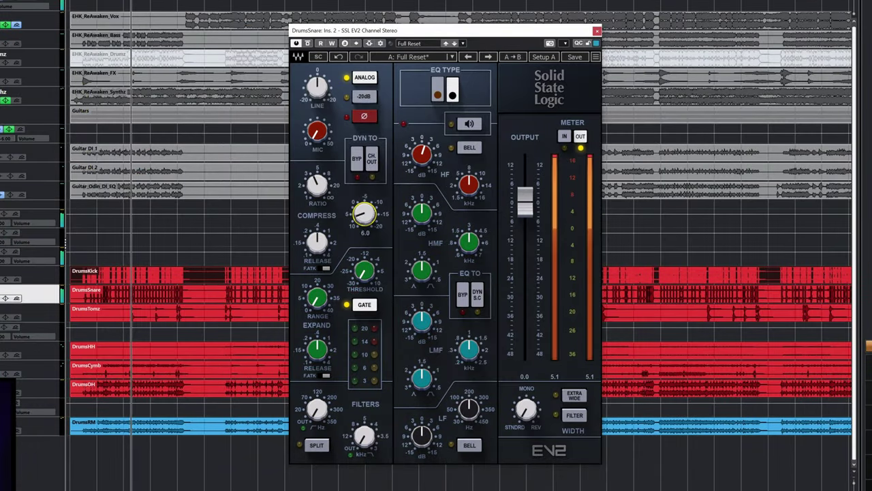
drag(365, 214, 364, 161)
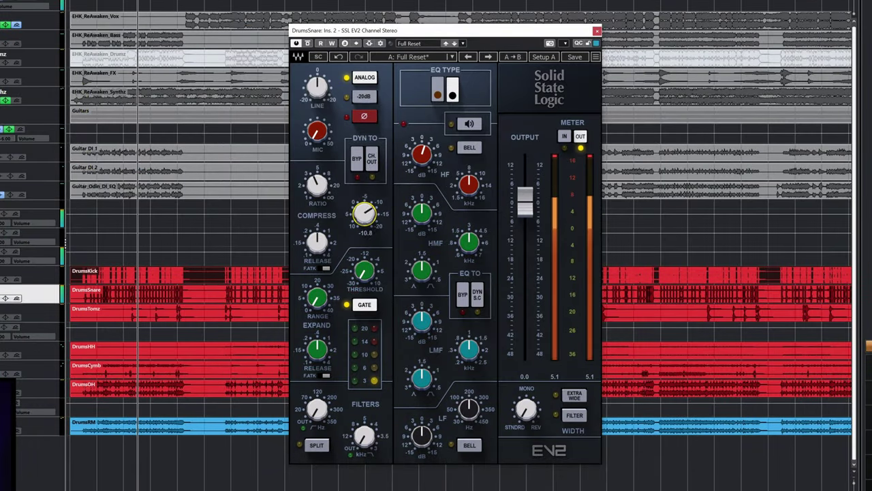
key(space)
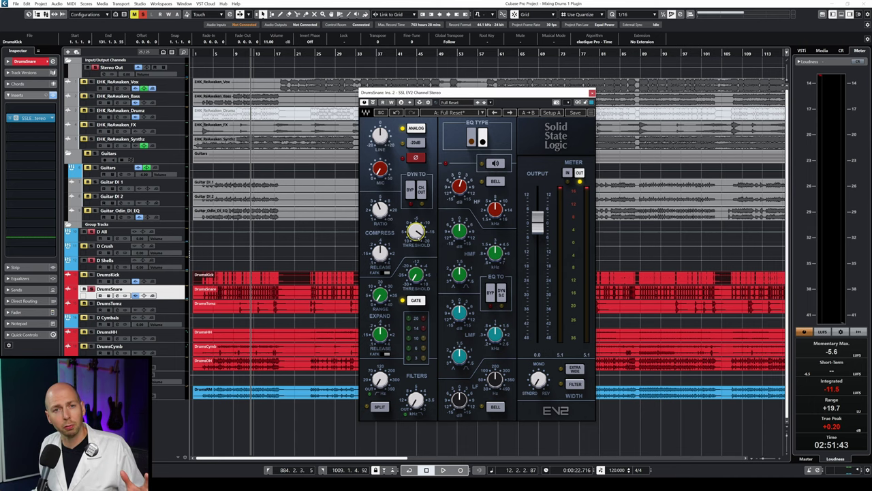
- Sweep the snare compressor's threshold up and down, then resume playback with it at -20 dB
mouse_move(418, 236)
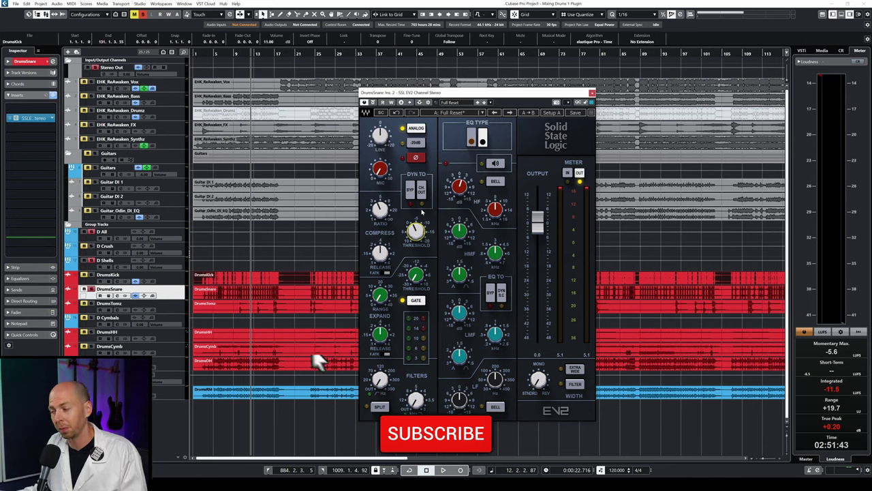
drag(416, 233, 416, 228)
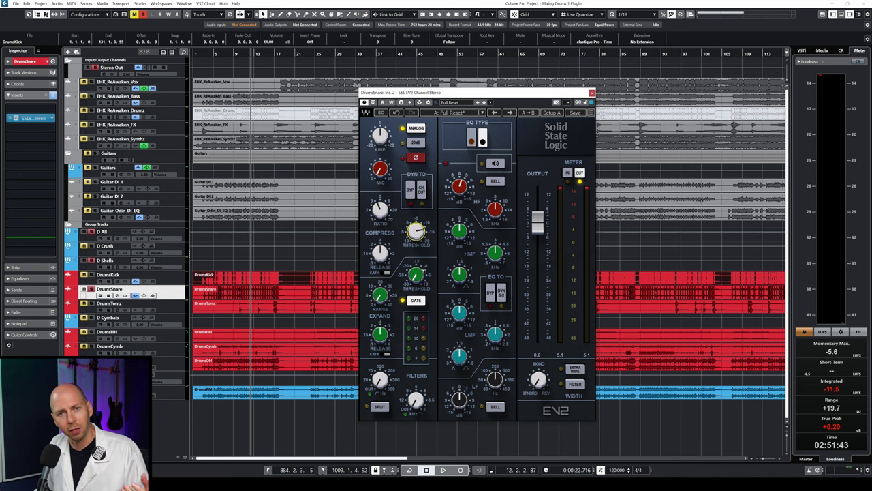
key(space)
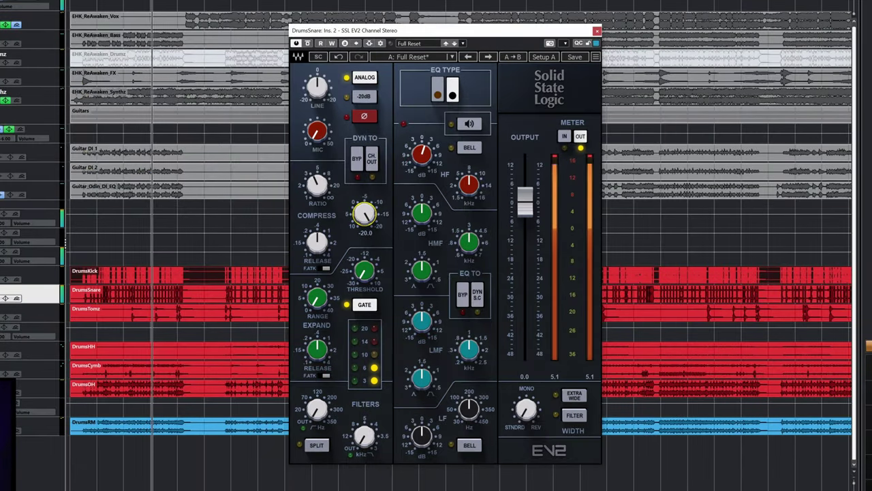
- Shorten the snare compressor's release to about 0.11 and raise its threshold to between -10 and -15 dB during playback
drag(317, 242, 317, 264)
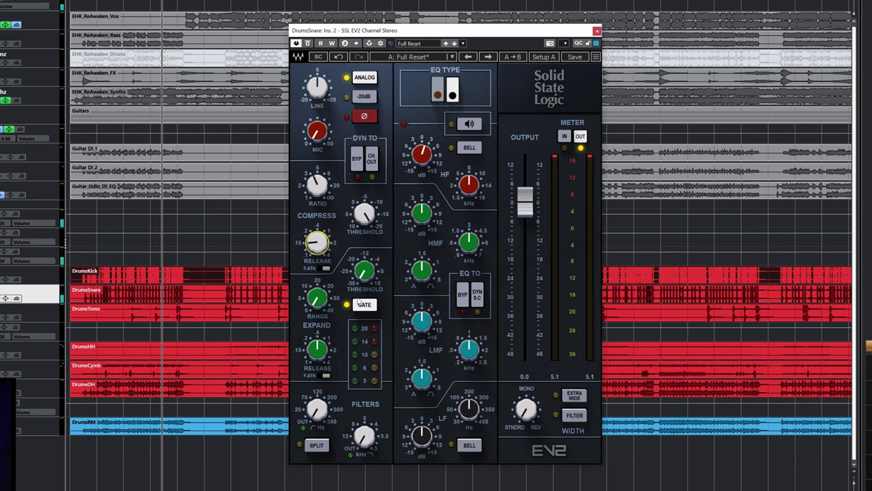
key(space)
drag(318, 244, 317, 263)
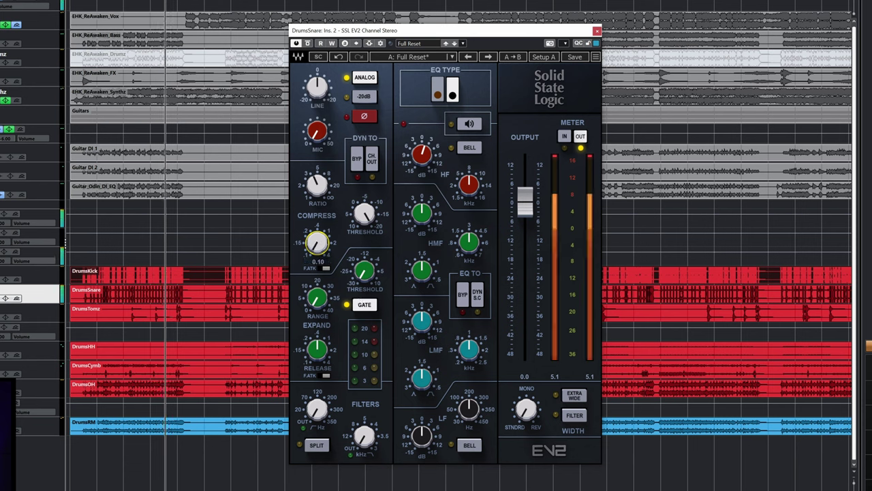
mouse_move(318, 243)
mouse_down()
mouse_move(317, 212)
mouse_move(317, 246)
mouse_up()
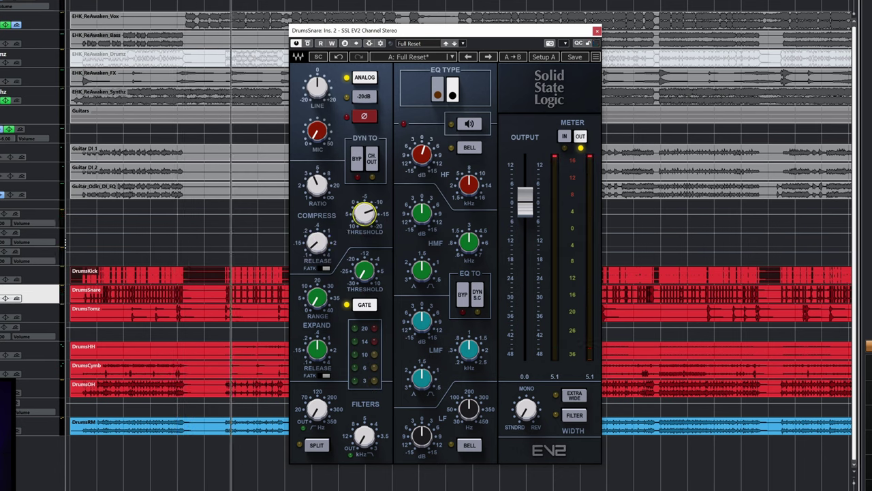
drag(365, 214, 365, 217)
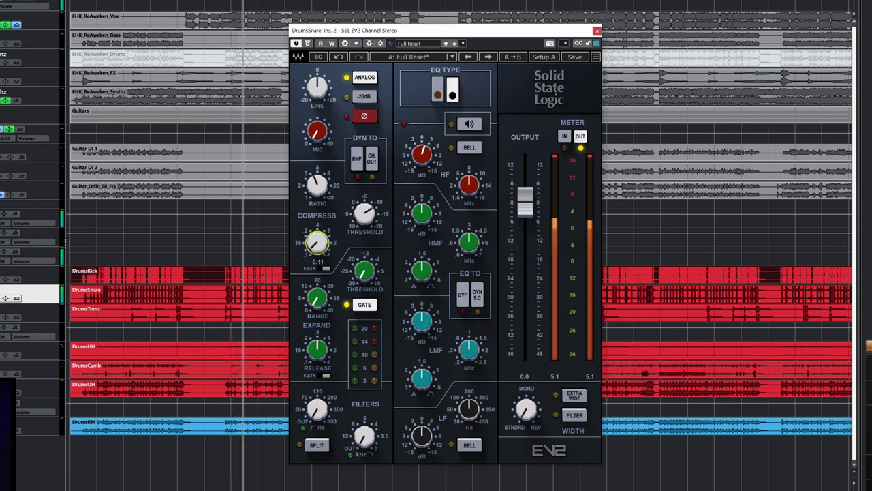
- Test the snare compressor's fast attack, lengthen the release to just under 0.15 and raise the threshold to between 0 and -5 dB
click(323, 270)
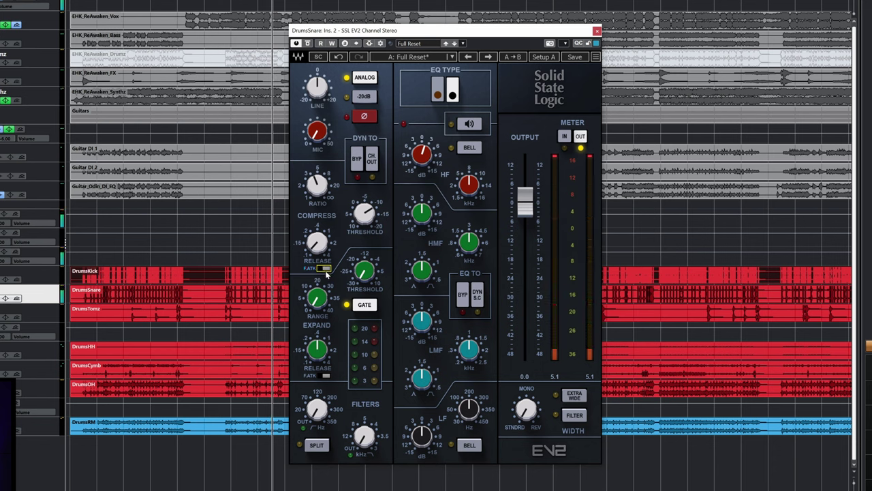
drag(317, 244, 316, 233)
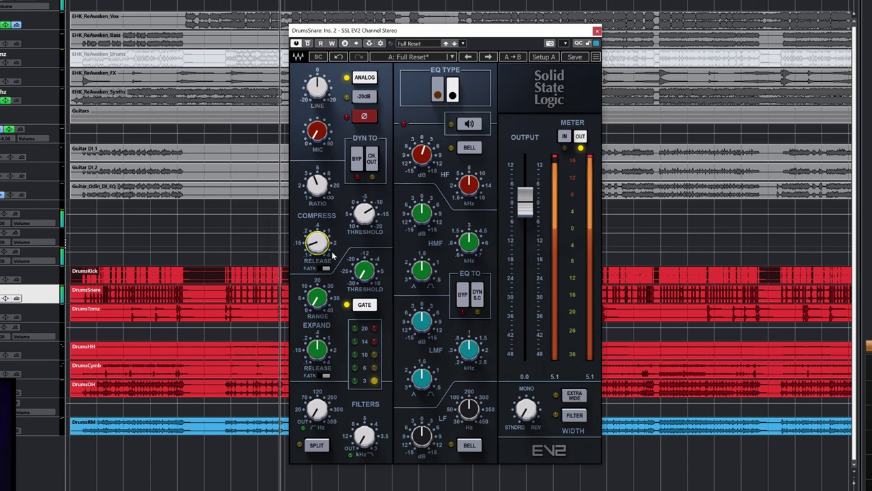
mouse_move(365, 213)
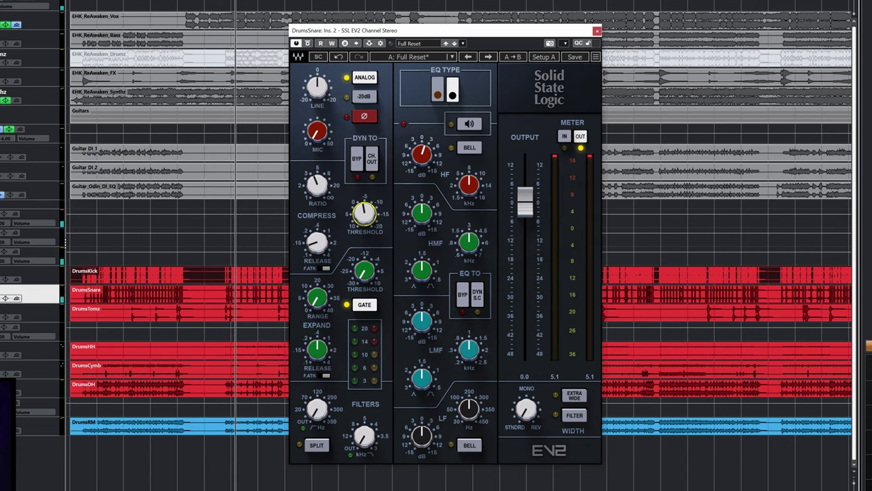
drag(363, 216, 364, 228)
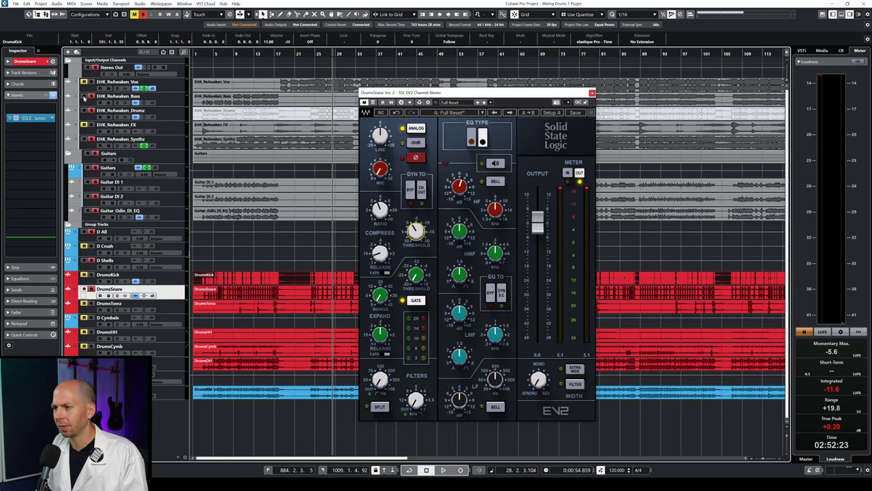
- Play the snare together with the bass, synths and guitars from about bar 17, then again from bar 28
double_click(279, 53)
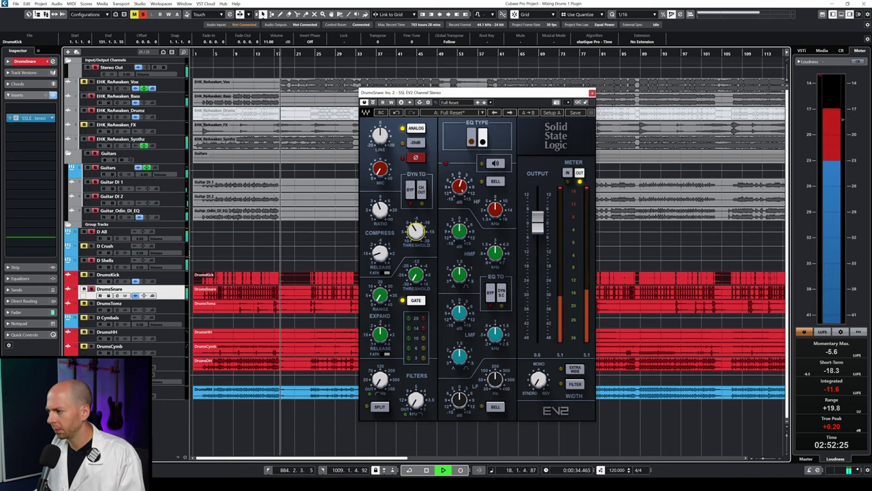
key(space)
click(331, 53)
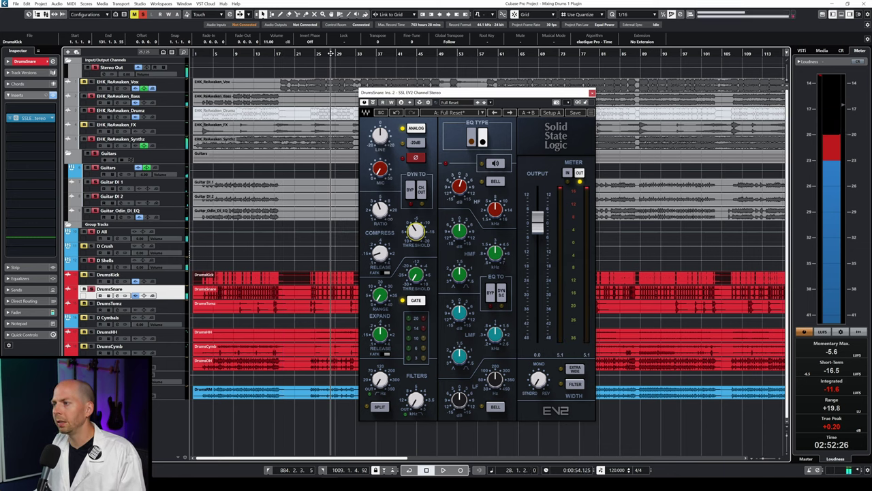
key(space)
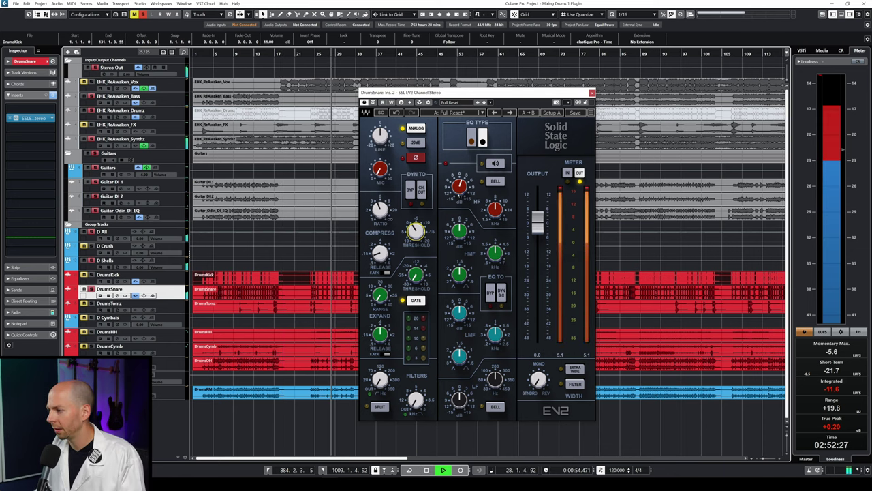
- Boost the snare's HF band to 5.0 dB and turn on the EQ section's monitor, then stop playback
drag(460, 186, 507, 180)
click(495, 163)
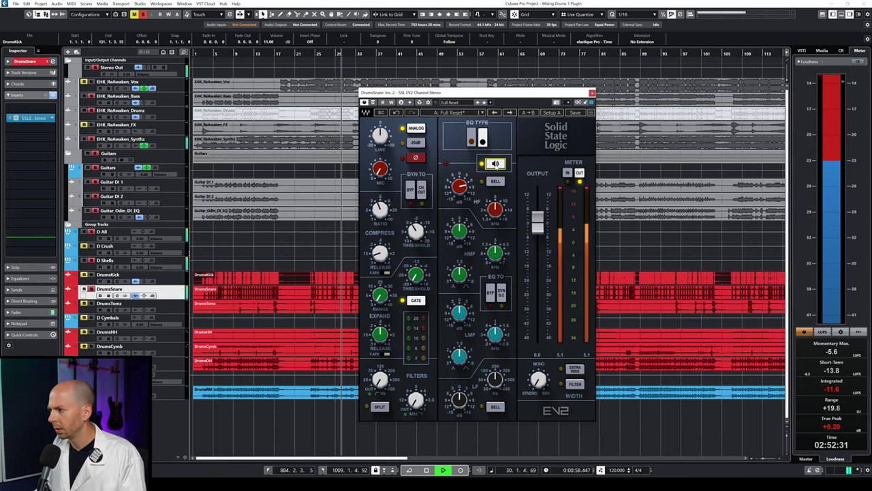
key(space)
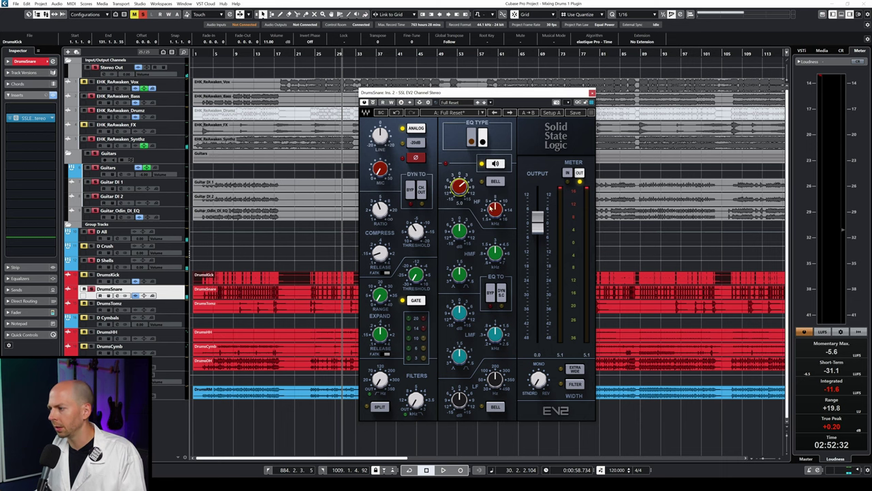
- Try a bell shape on the snare's HF boost, sweeping its frequency up and then down through 9.00 to 6.13 kHz during playback
click(495, 182)
drag(496, 210, 498, 210)
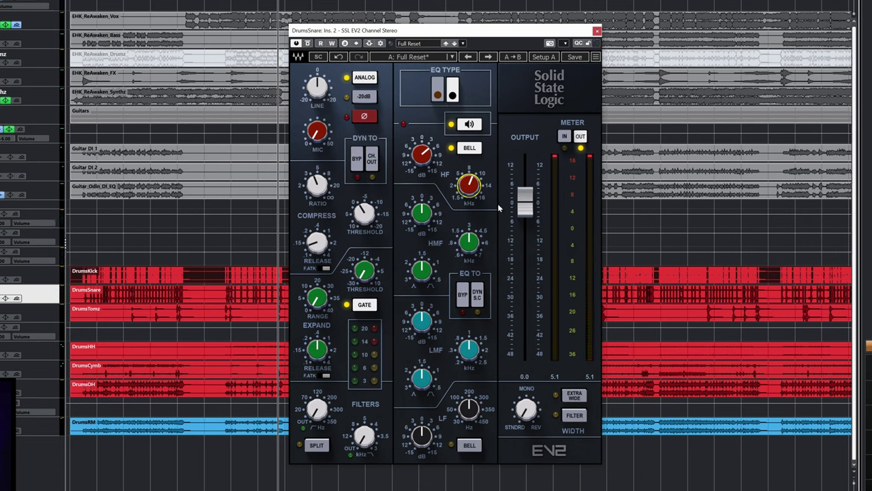
key(space)
drag(469, 188, 469, 173)
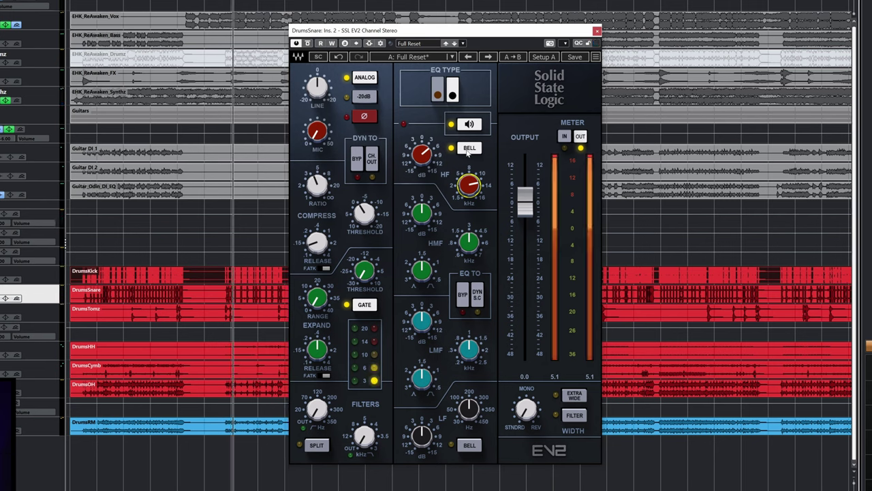
mouse_move(469, 185)
mouse_down()
mouse_move(469, 175)
mouse_move(469, 201)
mouse_up()
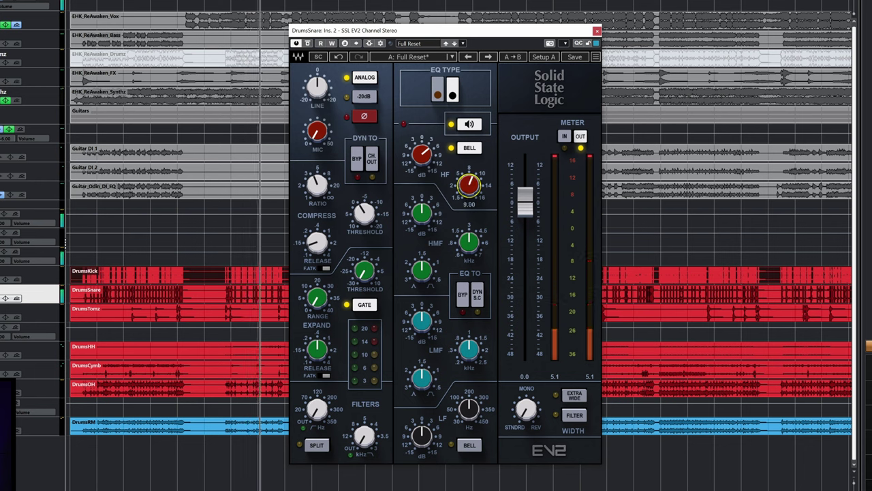
drag(468, 162, 467, 173)
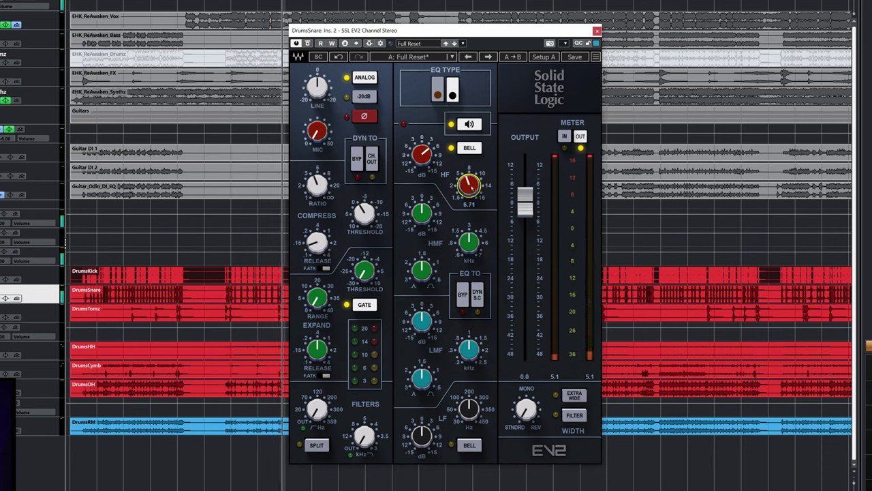
drag(467, 173, 467, 176)
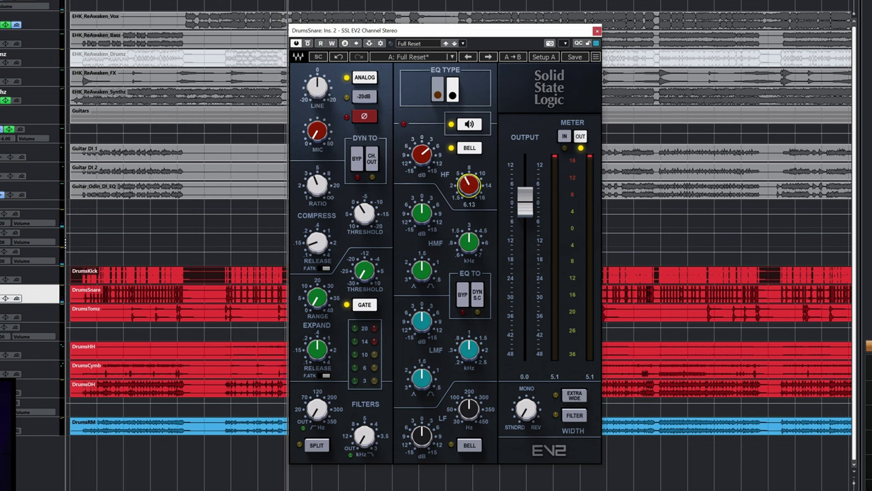
- Return the snare's HF band to a shelf at about 8 kHz with slightly more gain, and set the LF band to bell
click(239, 1)
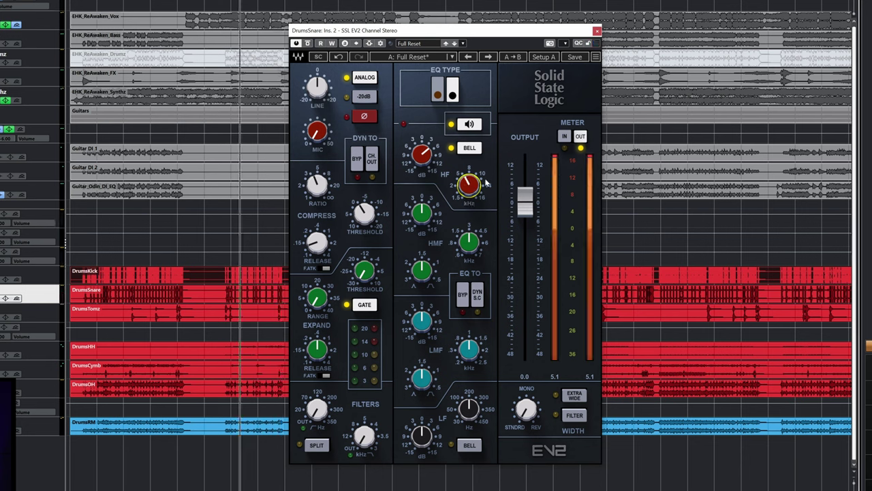
drag(470, 185, 490, 183)
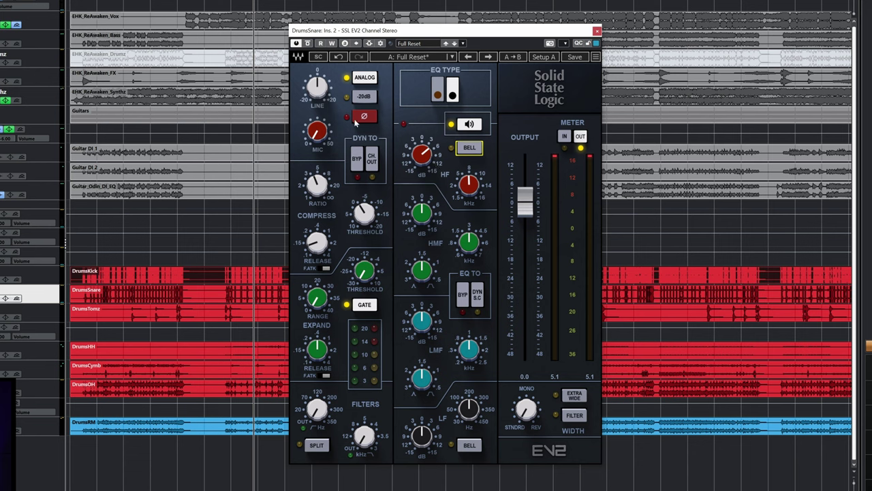
key(space)
drag(422, 155, 423, 156)
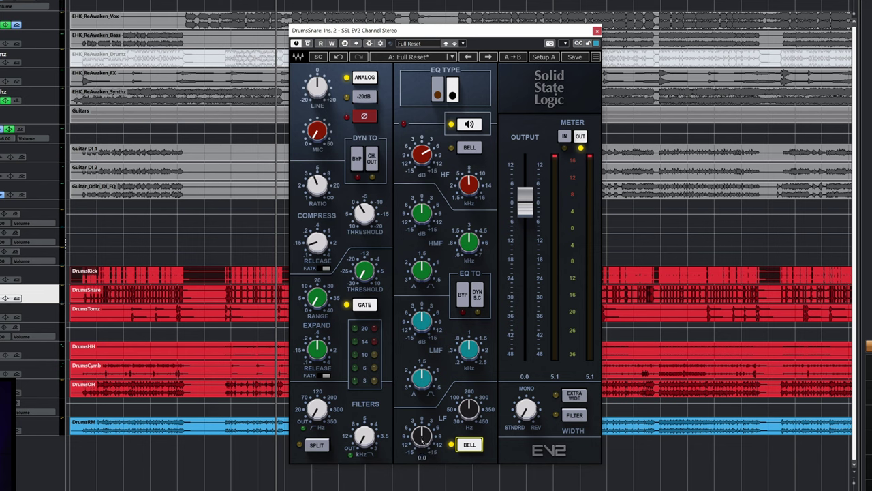
- Replay the section and boost the snare's LF bell band to 4.3 dB, adjusting its frequency around 200 Hz
click(253, 449)
click(239, 450)
key(space)
drag(422, 436, 422, 415)
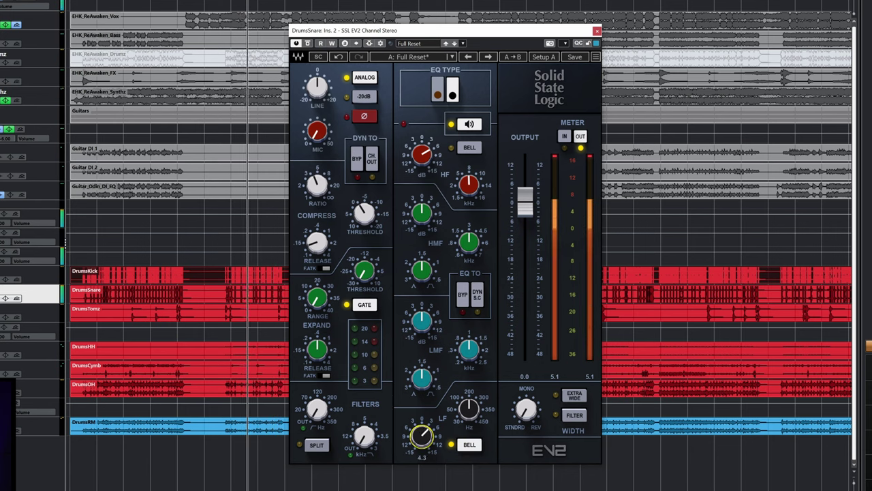
mouse_move(467, 411)
mouse_down()
mouse_move(468, 418)
mouse_move(467, 407)
mouse_up()
scroll(469, 407, down, 1)
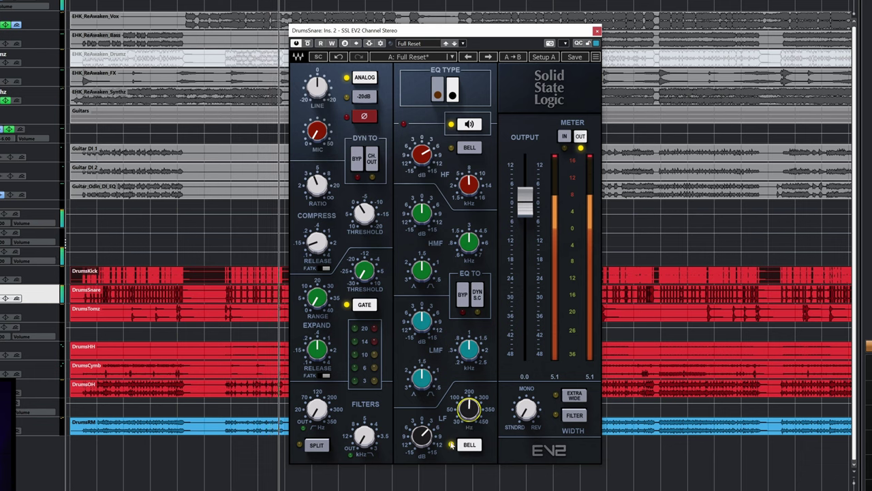
- Compare snare LF gains of 2.1, 4.1 and 11.3 dB with the frequency just under 200 Hz, then back the boost off
drag(423, 436, 423, 442)
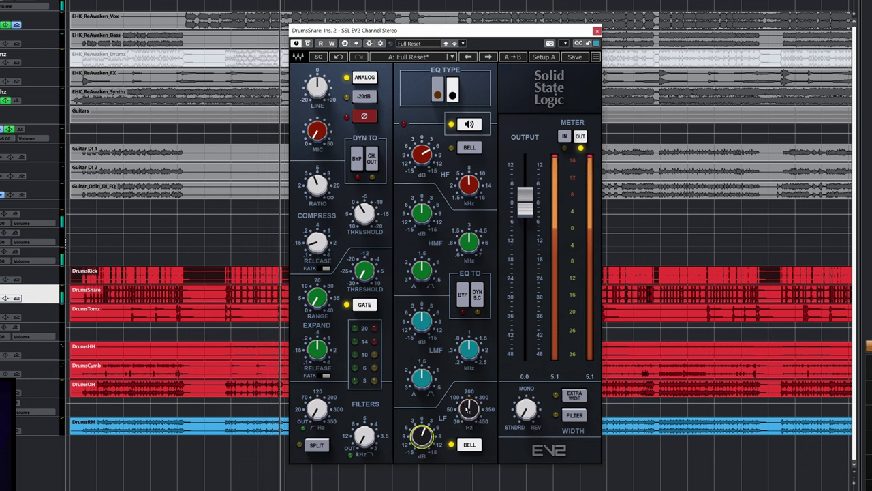
scroll(469, 407, down, 1)
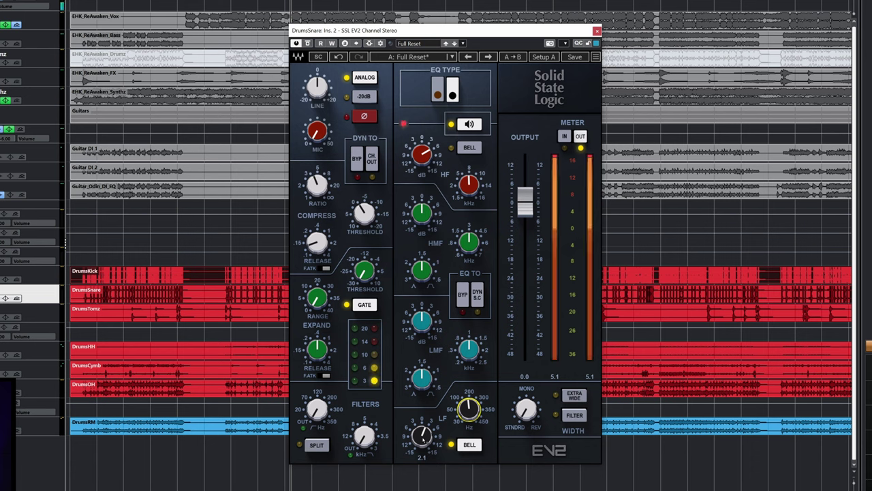
scroll(423, 436, up, 2)
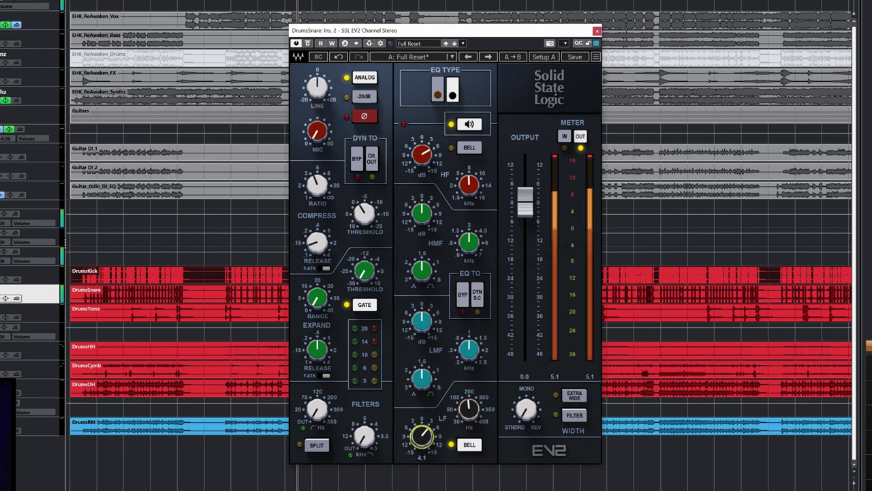
scroll(422, 436, up, 10)
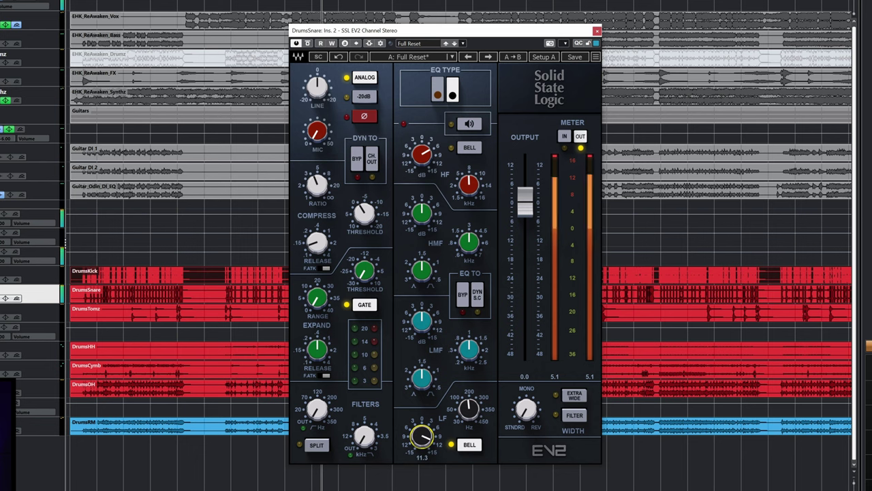
scroll(423, 436, down, 2)
scroll(422, 436, down, 2)
scroll(422, 436, down, 1)
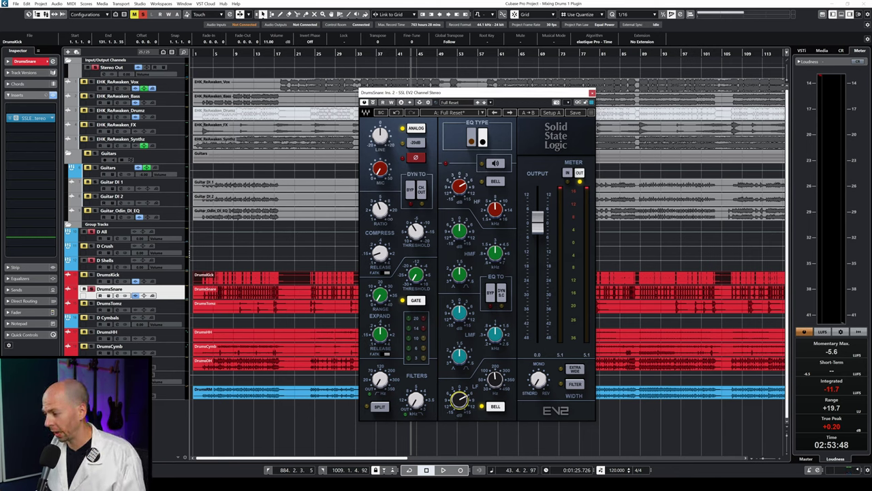
- Play the snare from bar 40 with the EQ monitor on, narrow the LMF band and sweep its frequency between 0.27 and about 0.3 kHz
drag(467, 93, 571, 82)
drag(406, 58, 286, 73)
key(space)
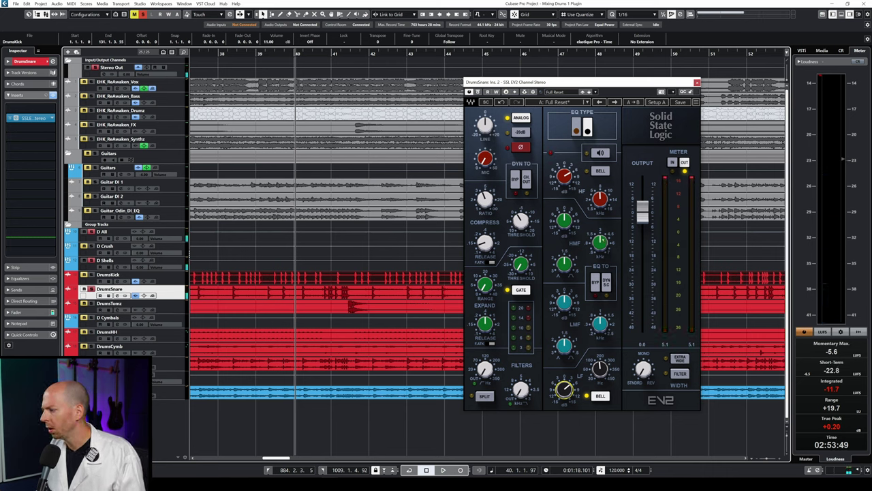
click(596, 152)
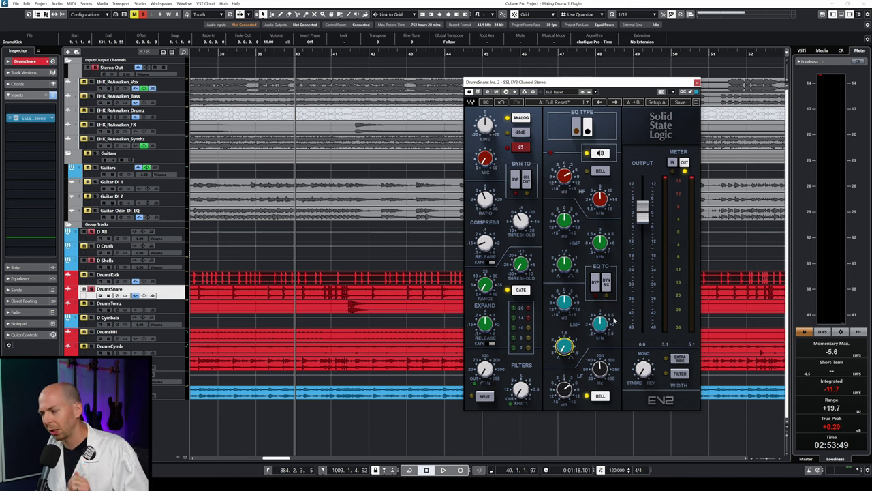
key(space)
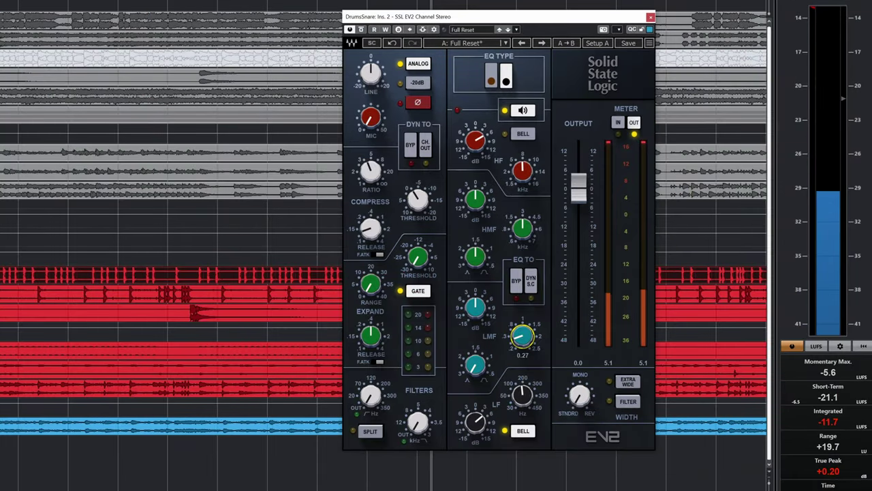
drag(522, 336, 520, 339)
key(space)
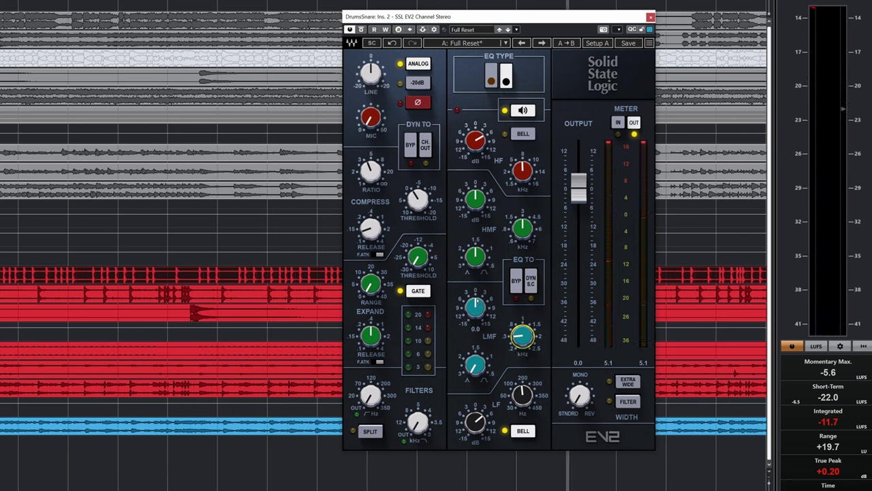
key(space)
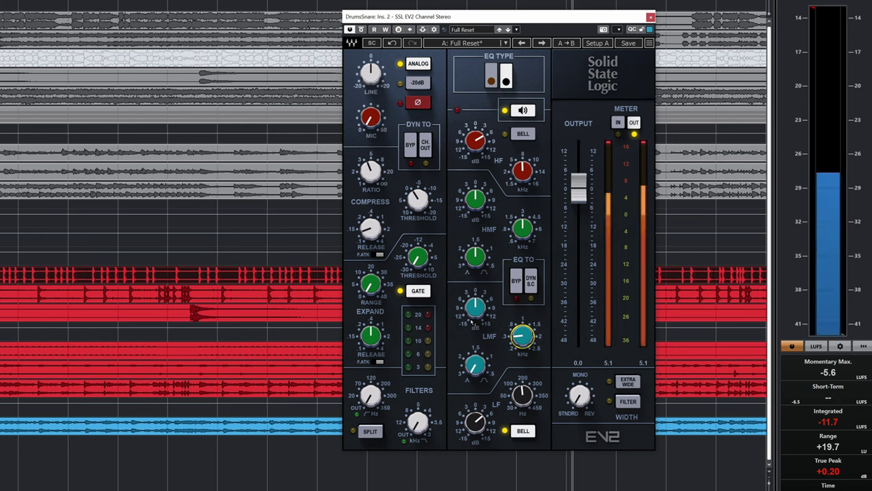
- Deepen the snare's LMF cut from -4.1 to -14.1 dB with the EQ monitor off, and tune its frequency around 0.27 kHz
click(475, 308)
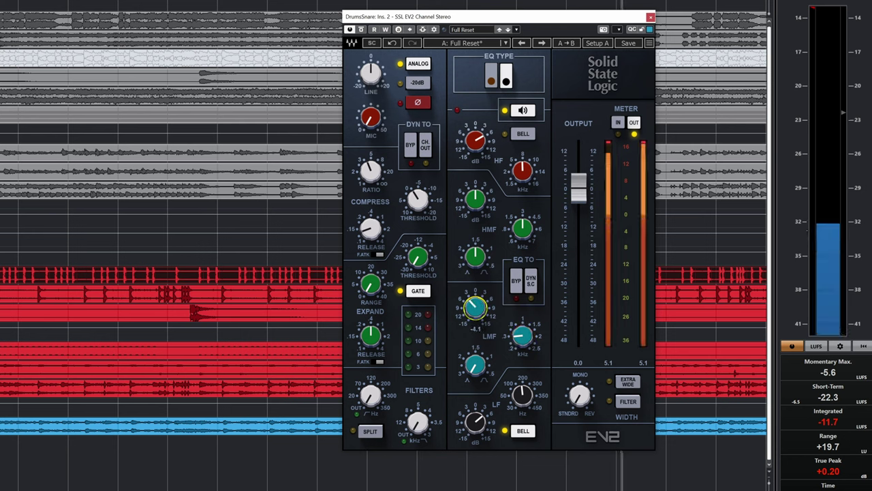
click(524, 111)
drag(475, 308, 475, 343)
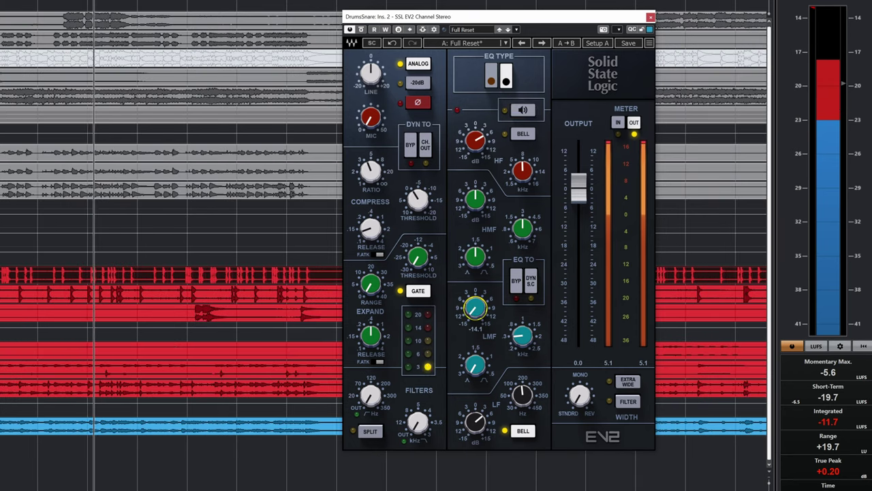
drag(523, 336, 522, 337)
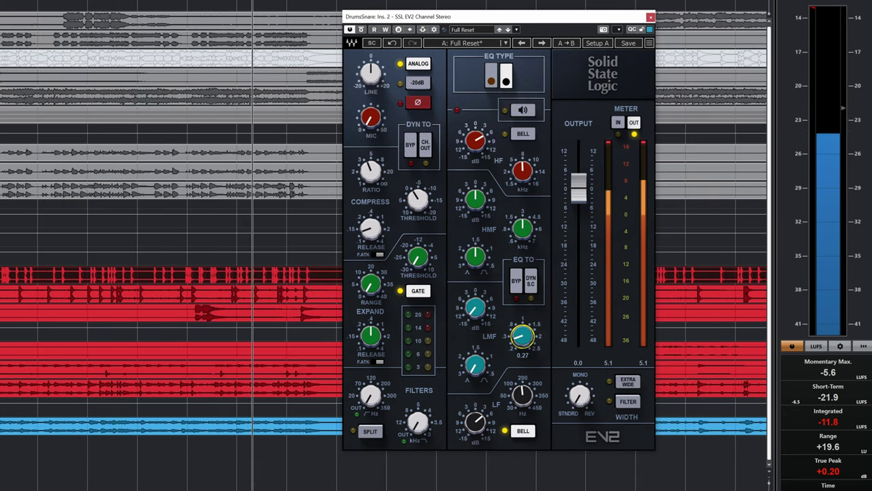
drag(523, 336, 523, 335)
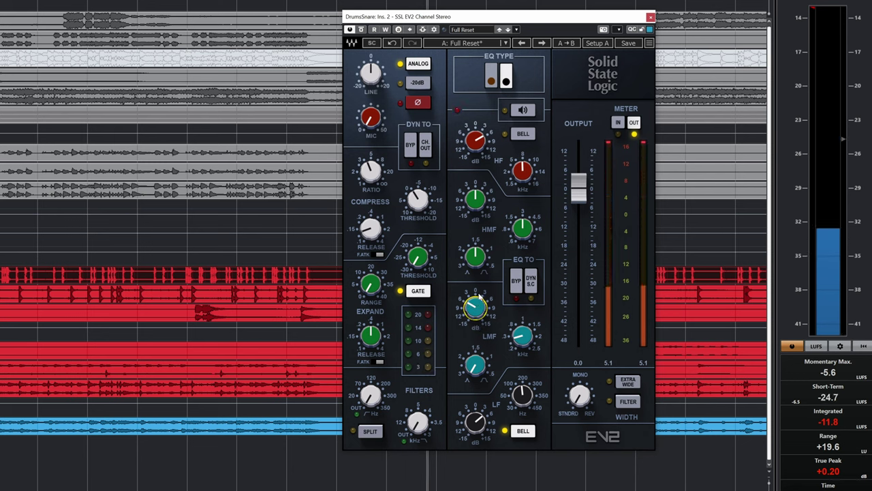
- Ease the snare's LMF cut, test a strong boost while adjusting the frequency, and settle on a moderate LMF cut
drag(476, 328, 475, 261)
key(space)
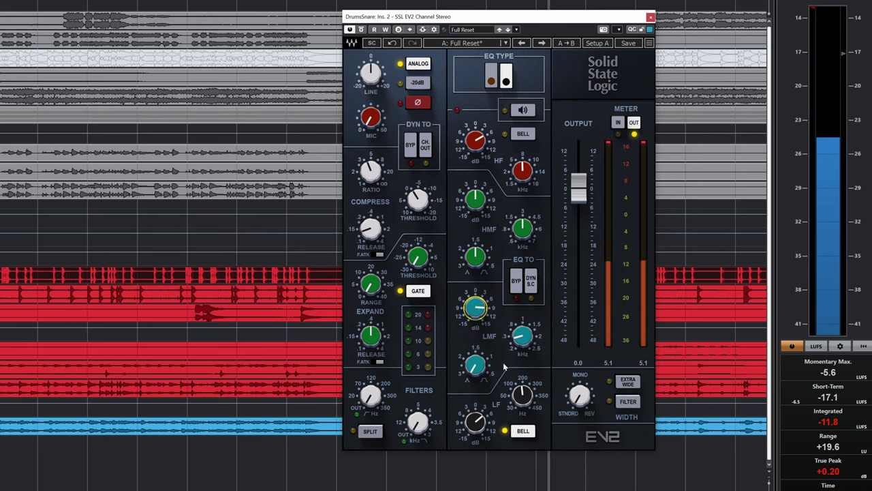
key(space)
drag(523, 338, 522, 335)
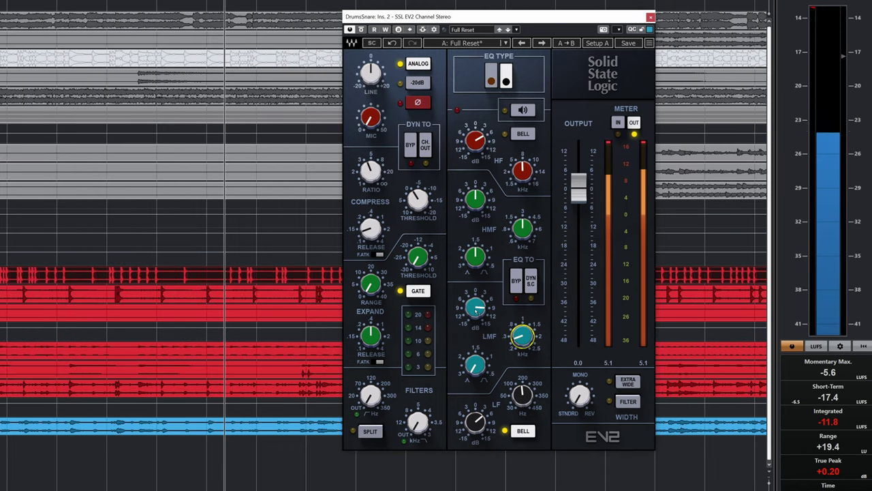
mouse_move(475, 308)
mouse_down()
mouse_move(475, 344)
mouse_move(475, 313)
mouse_up()
key(space)
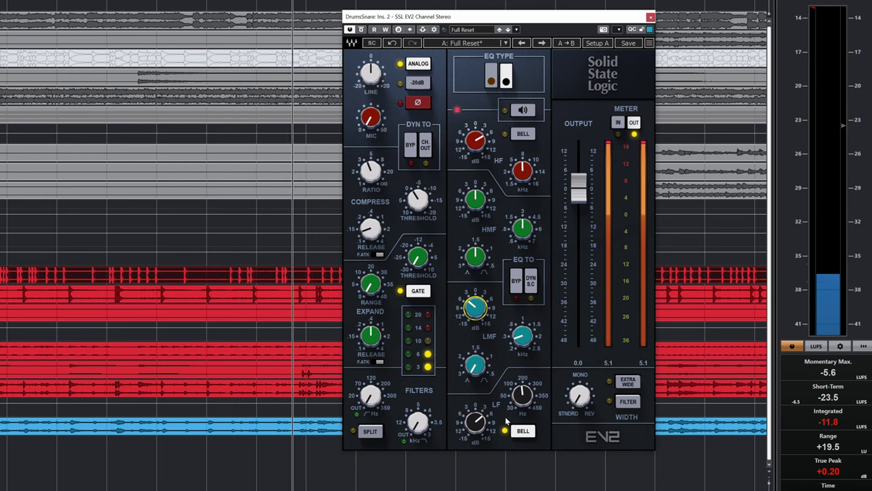
- Raise the snare's LF gain a little further and restart playback in another section of the song
click(476, 423)
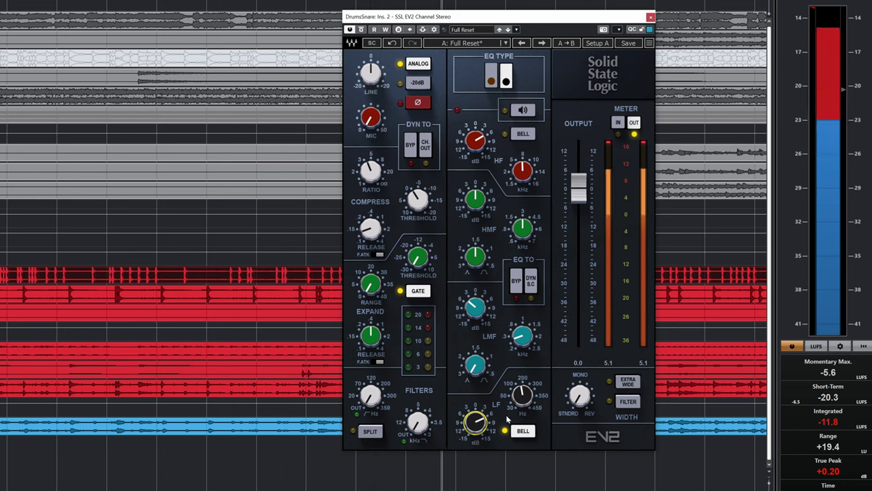
key(space)
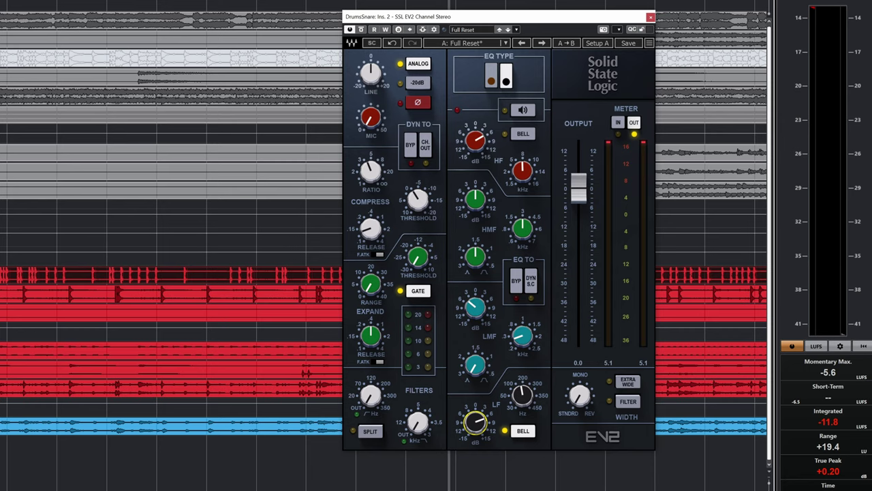
key(space)
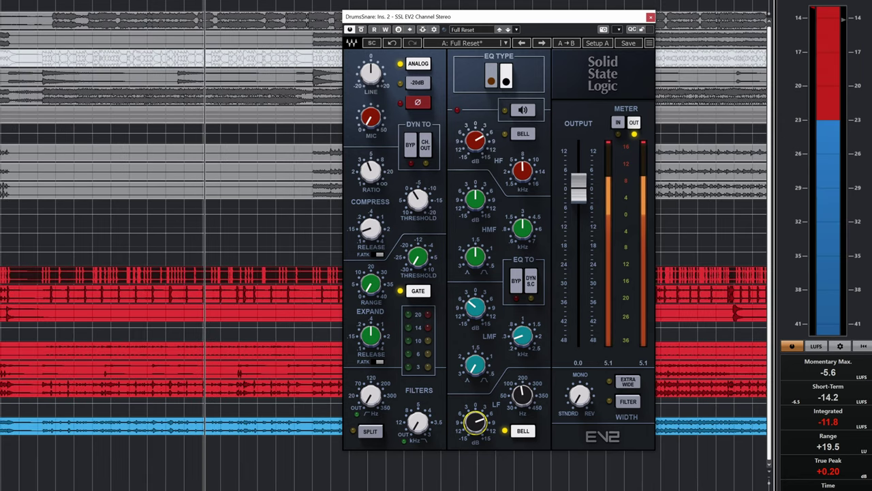
- Zoom out the arrangement, move the snare's channel strip window aside and resume playback from about bar 77
scroll(189, 247, down, 3)
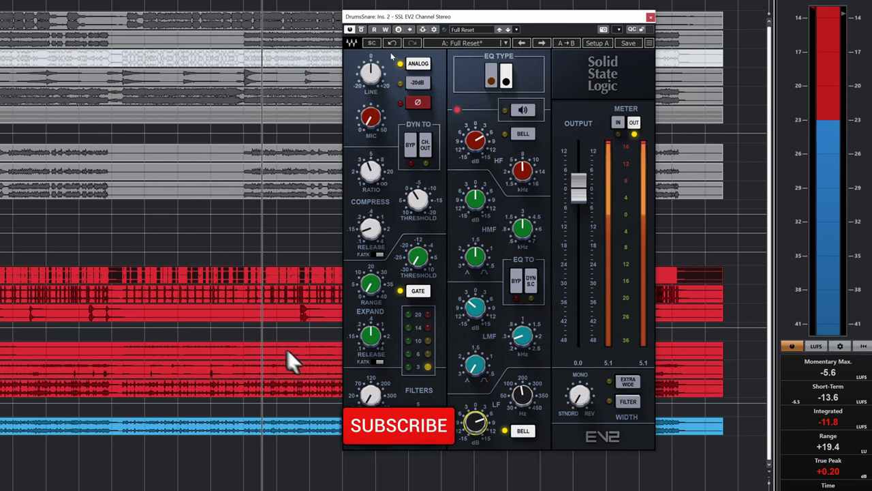
drag(399, 17, 472, 12)
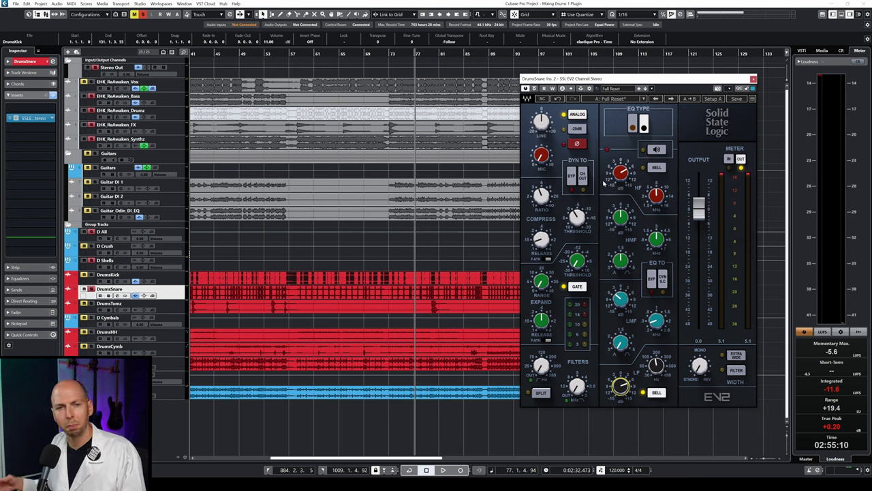
key(space)
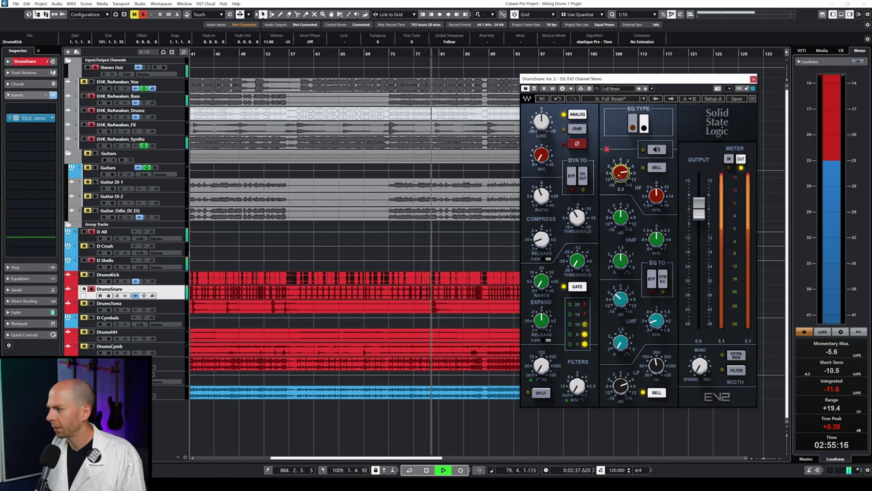
- Lower the snare's line input to about -12.3 dB and raise its output to 12.0 dB while auditioning with the kick
key(space)
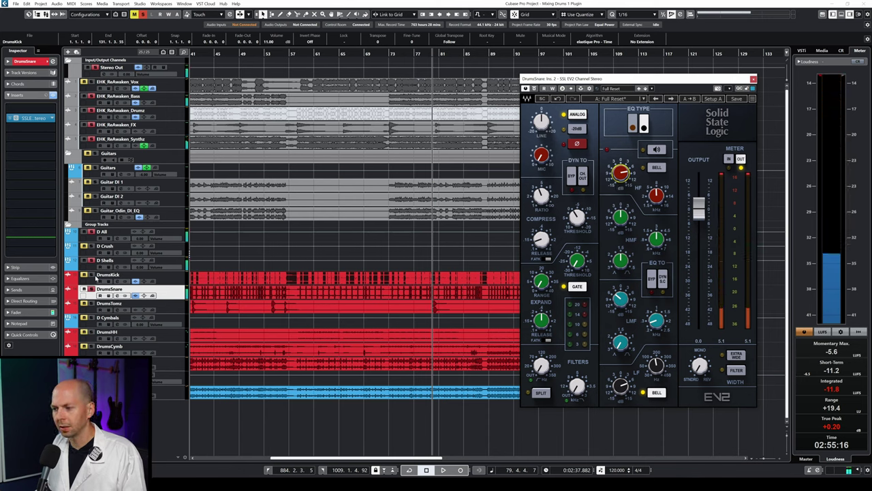
key(space)
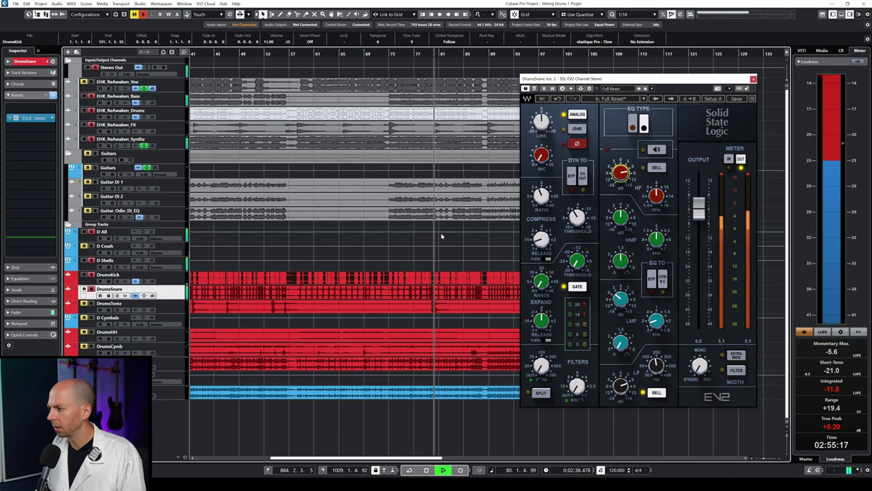
click(181, 282)
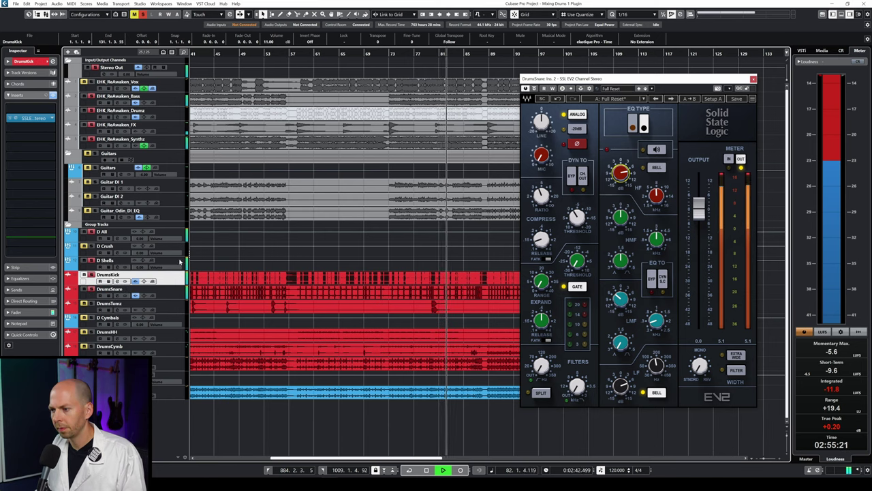
key(space)
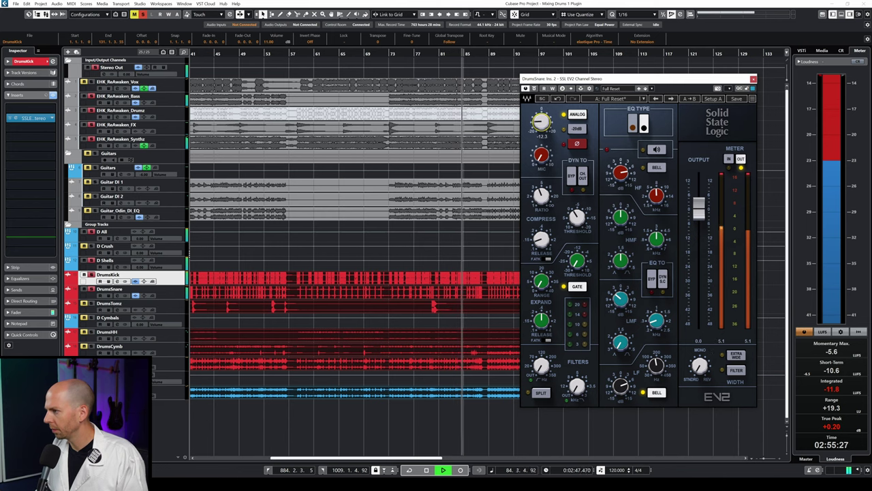
key(space)
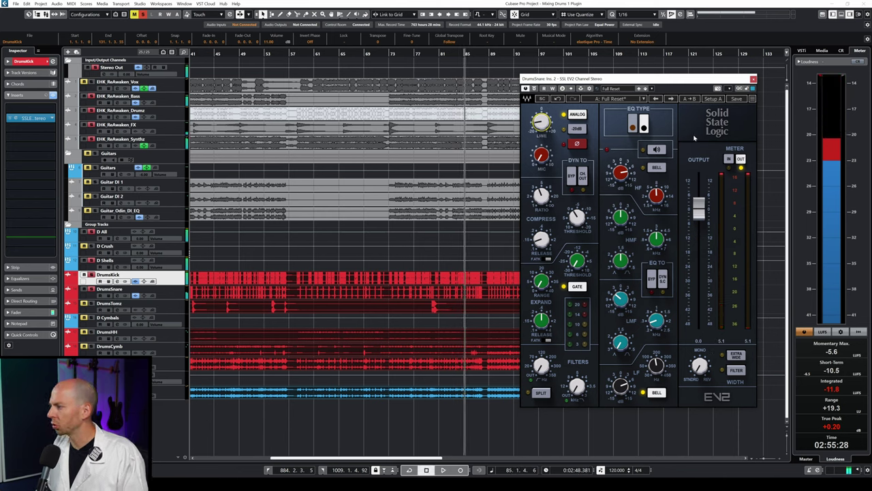
drag(698, 208, 698, 185)
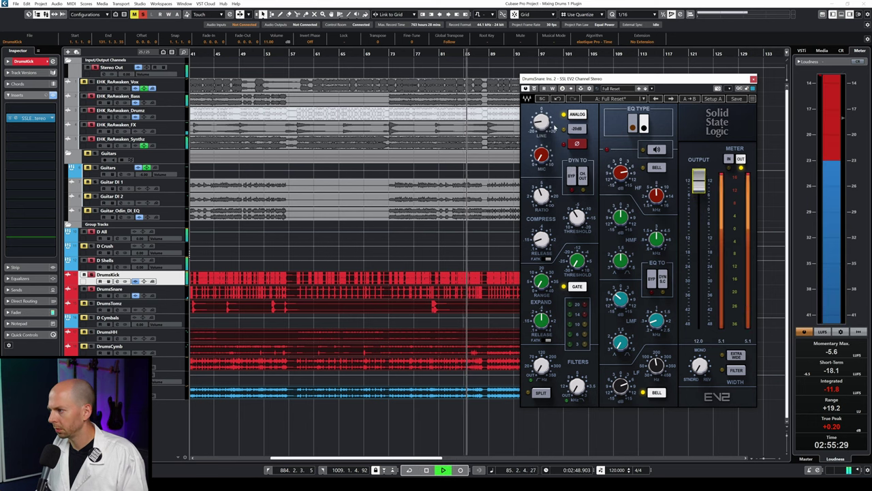
mouse_move(541, 122)
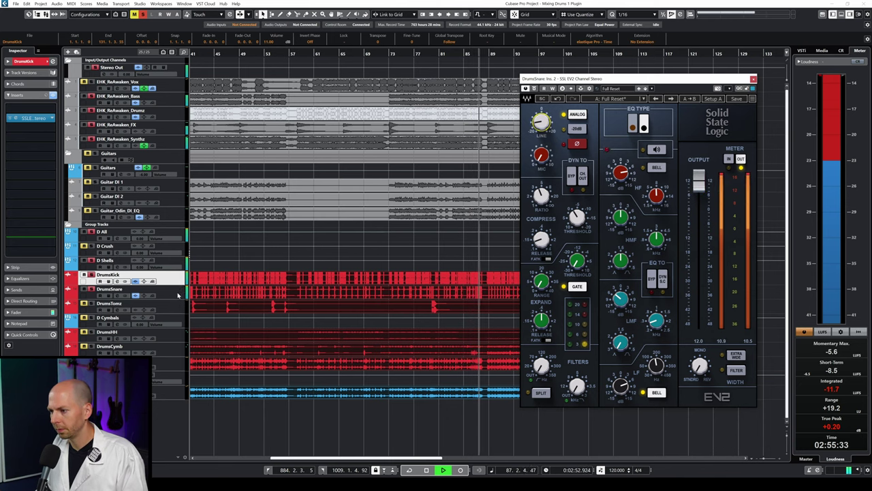
- Stop playback near the start of the song, and select and solo the DrumsTomz track
key(Down)
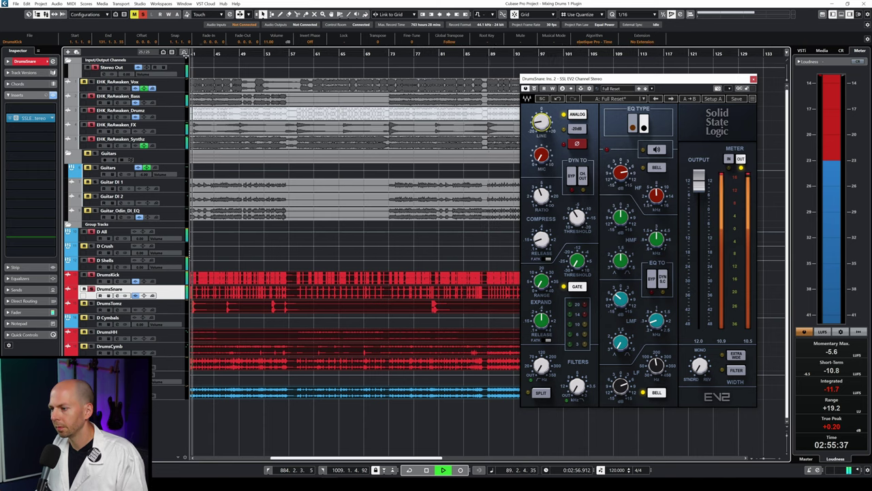
scroll(228, 58, left, 10)
key(space)
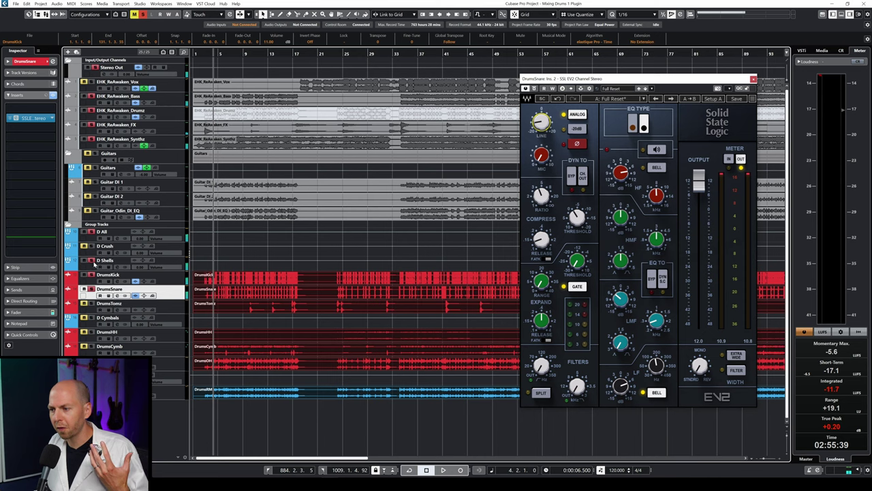
click(177, 309)
click(176, 304)
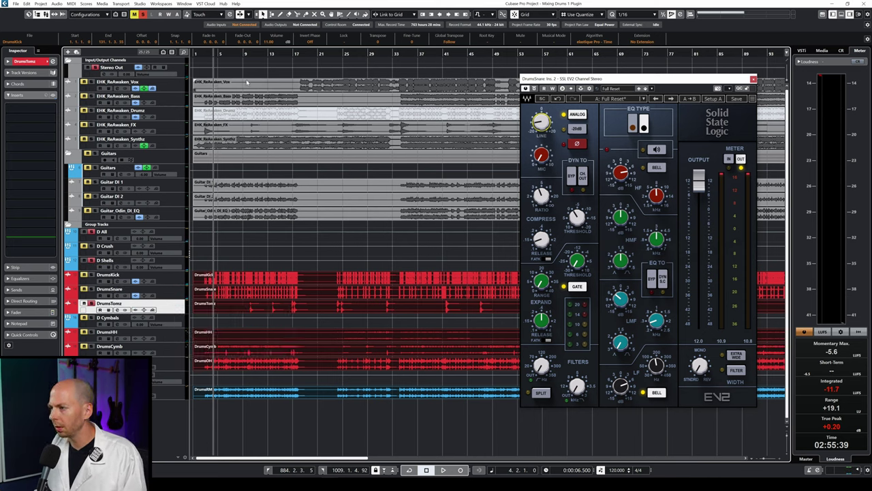
- Place the playhead at bar 9 and load SSL EV2 Channel Stereo in the toms' second insert slot
click(244, 54)
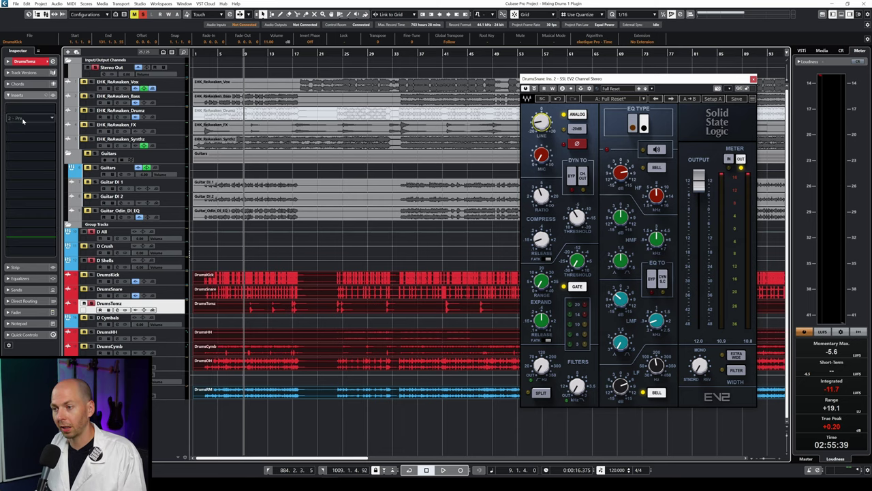
click(22, 120)
click(47, 154)
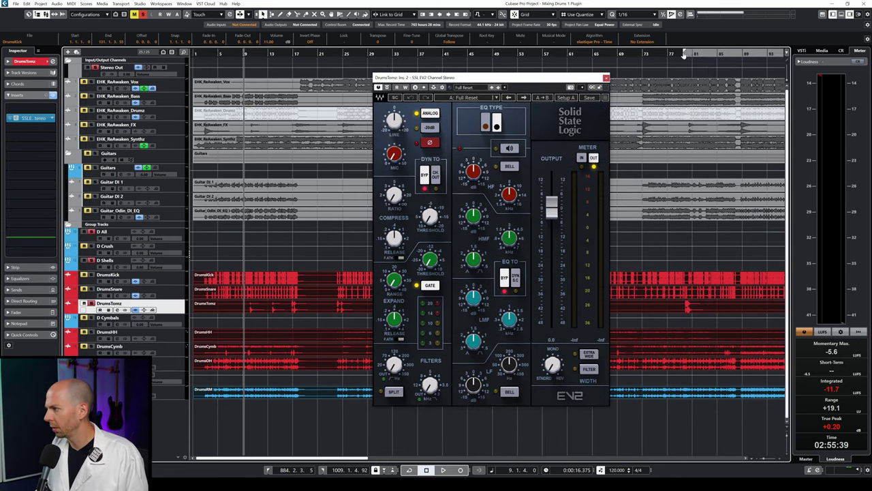
- Loop the tom fill around bar 80, from 79.3.1 to 80.4.2, and play it with the channel strip window moved clear
ctrl+scroll(724, 293, up, 4)
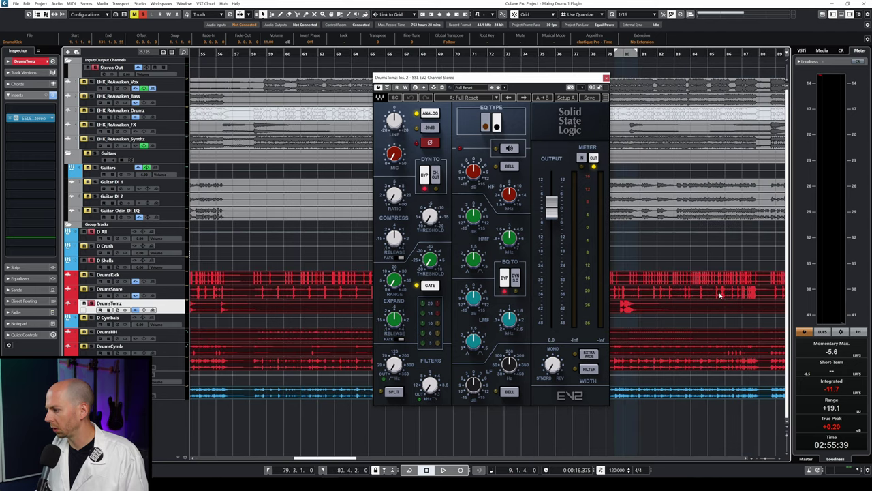
drag(518, 77, 397, 75)
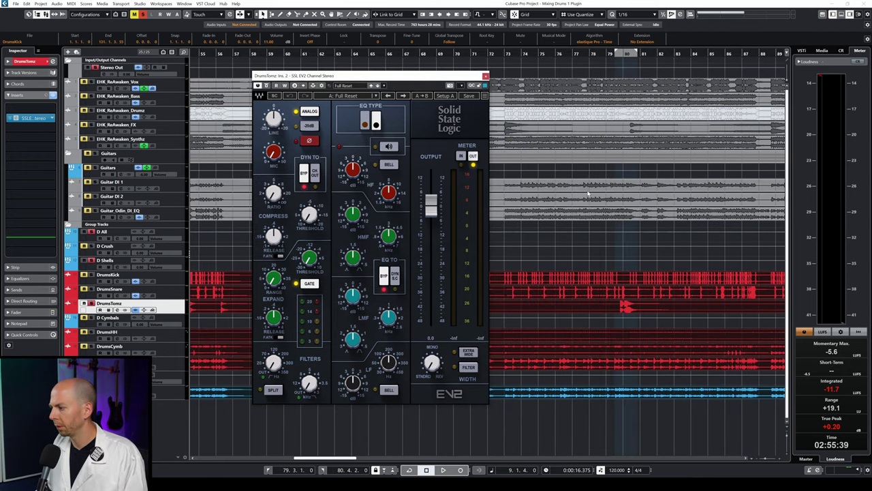
click(613, 53)
key(space)
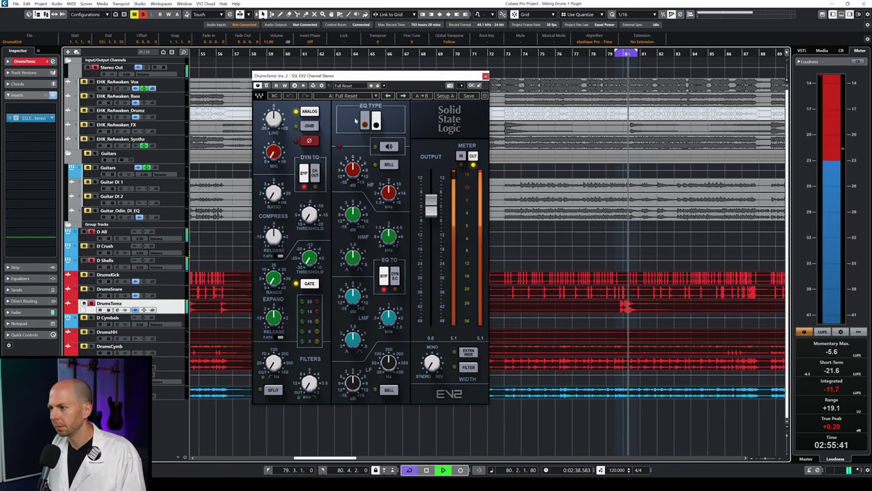
- Set the toms' line input to -12 dB and output to about 10.3 dB, and engage the compressor with an adjusted ratio and threshold
double_click(279, 125)
text(-12)
key(Return)
drag(432, 205, 432, 177)
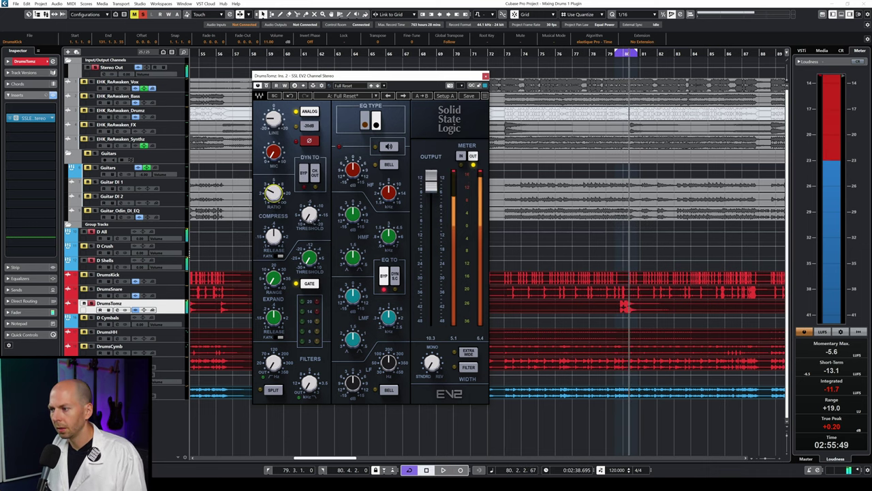
drag(310, 217, 309, 210)
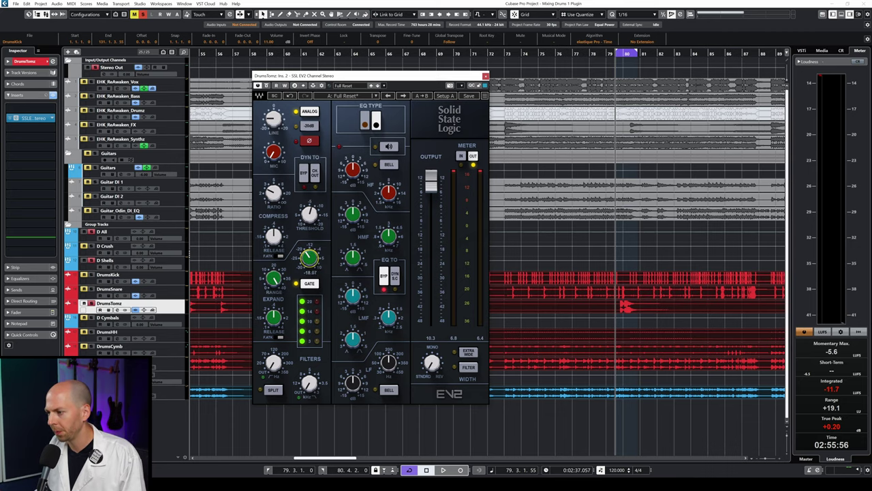
- Tune the toms' gate threshold against the looped fill, trying values around -9 to -13 dB
drag(309, 257, 309, 253)
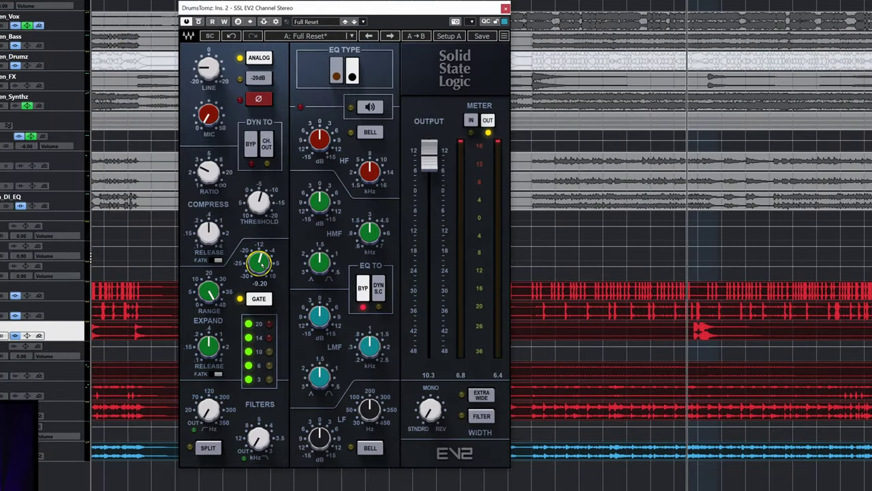
key(space)
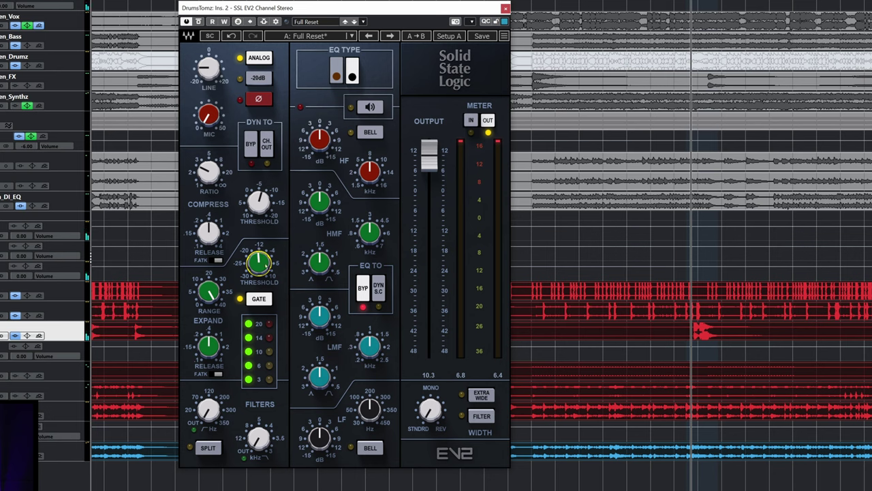
mouse_move(260, 267)
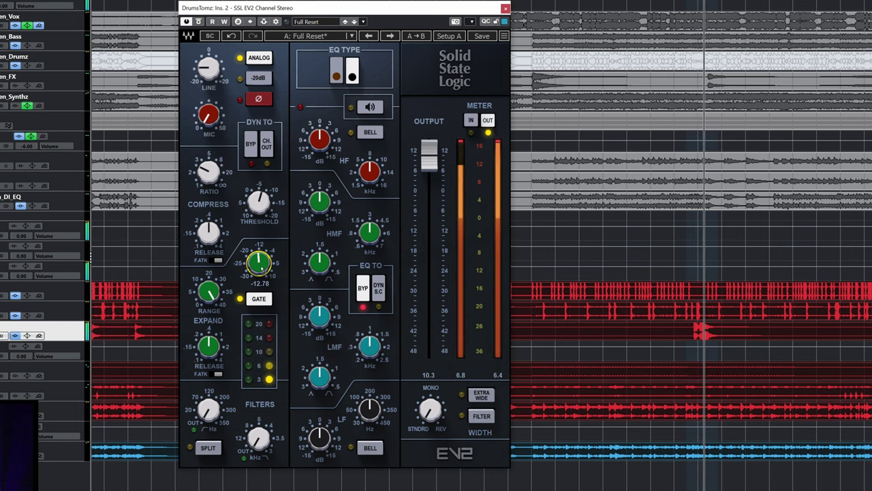
scroll(263, 269, up, 4)
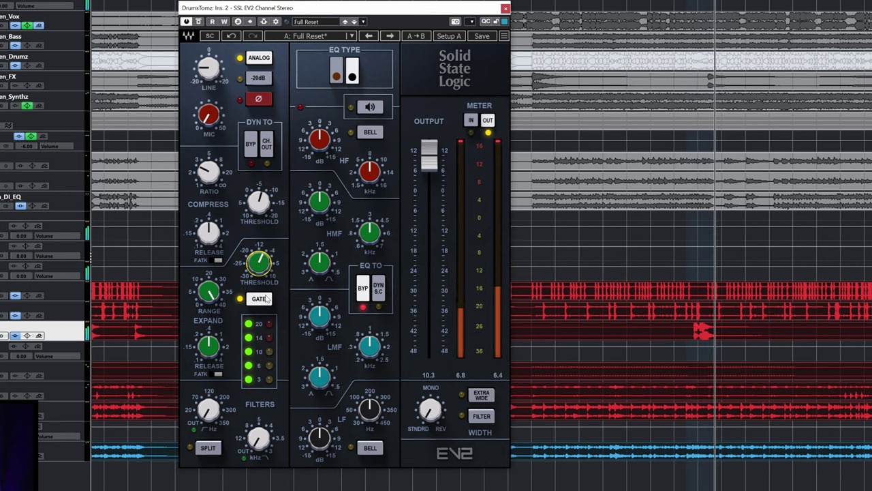
- Reduce the toms' gate range to about 30 dB and raise the gate threshold to around -3 dB
click(209, 292)
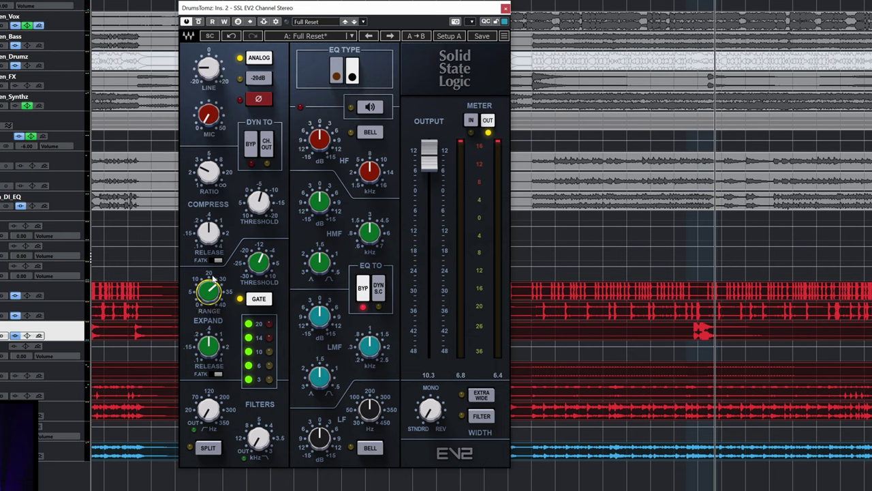
click(271, 259)
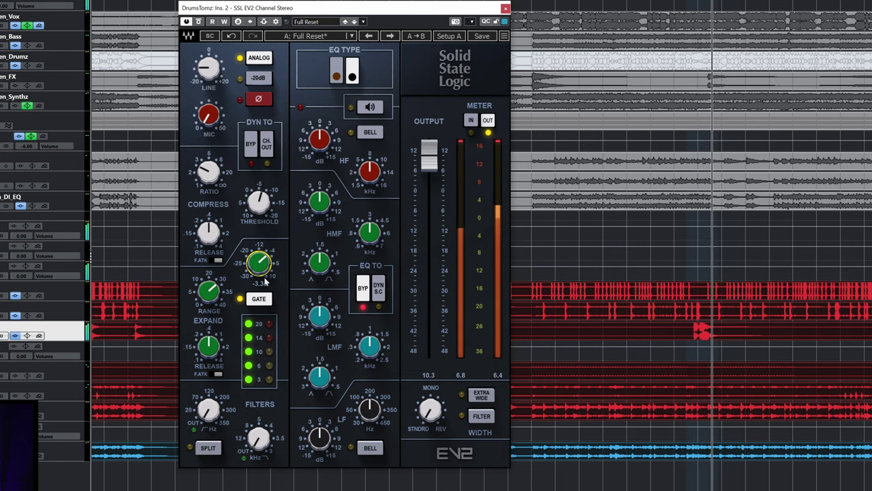
mouse_move(272, 259)
mouse_down()
mouse_move(271, 251)
mouse_move(271, 265)
mouse_up()
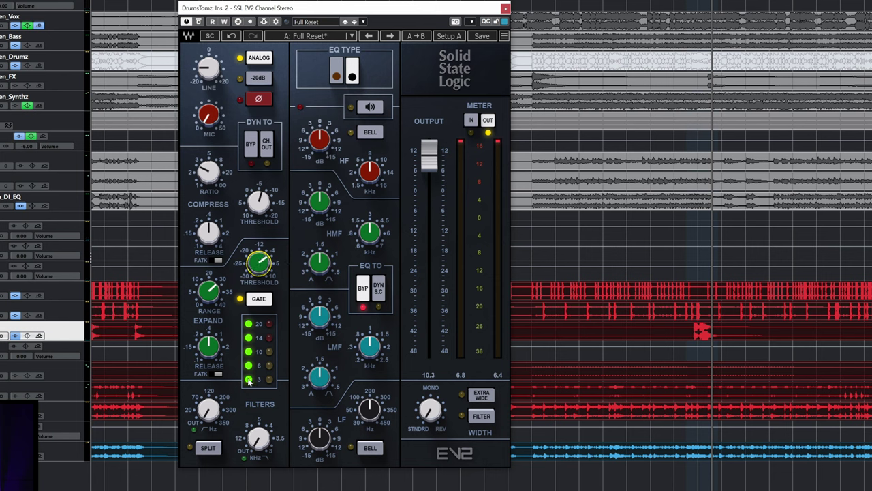
- Lengthen the toms' gate release to about 1, auditioning the looped fill between adjustments
key(space)
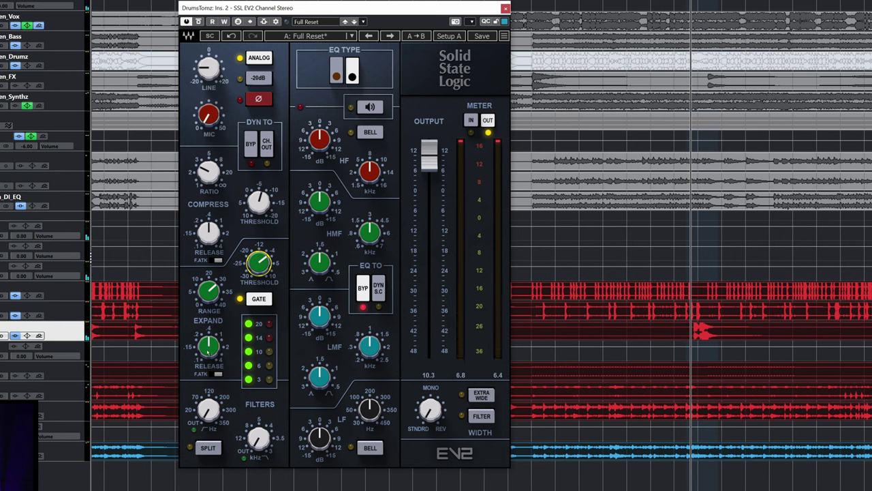
drag(208, 352, 208, 346)
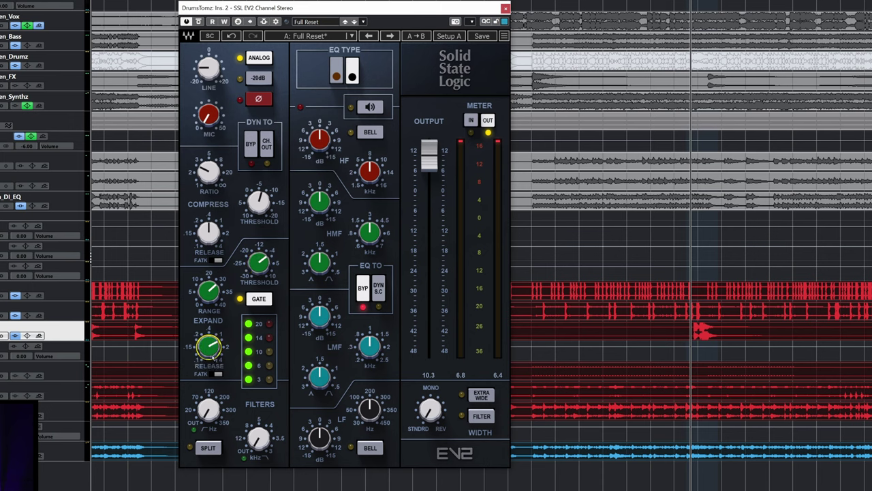
key(space)
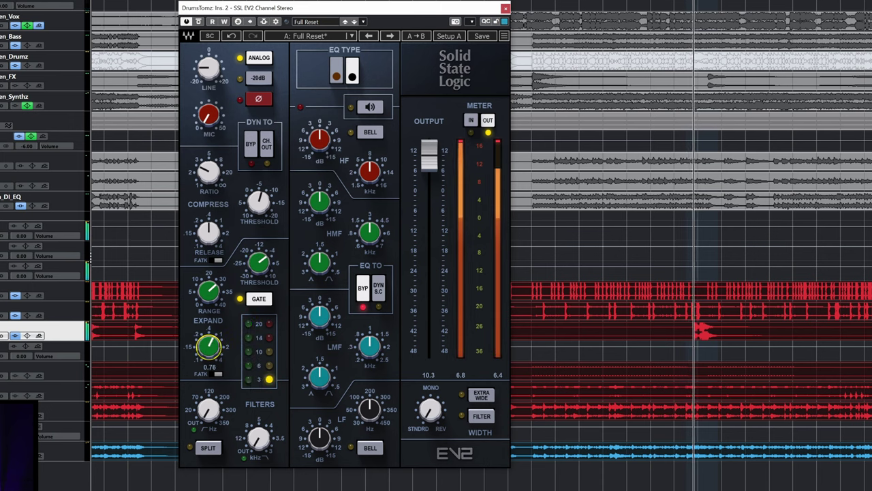
key(space)
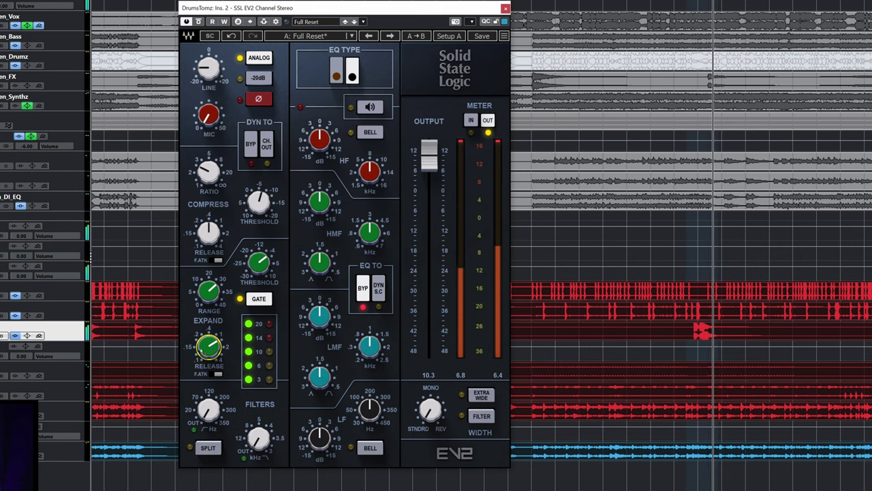
drag(210, 348, 210, 351)
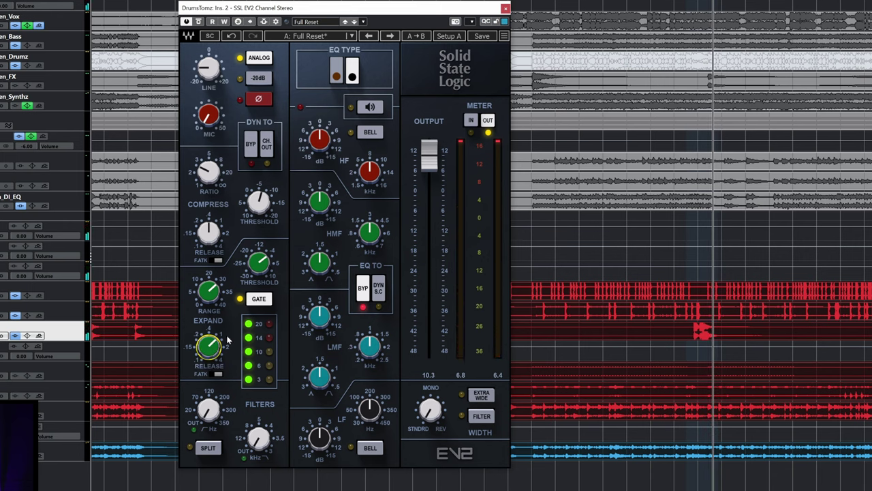
key(space)
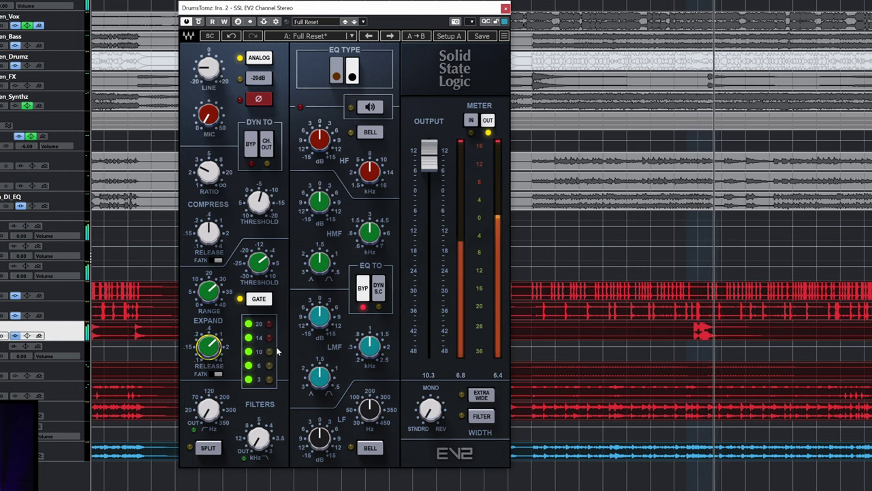
key(space)
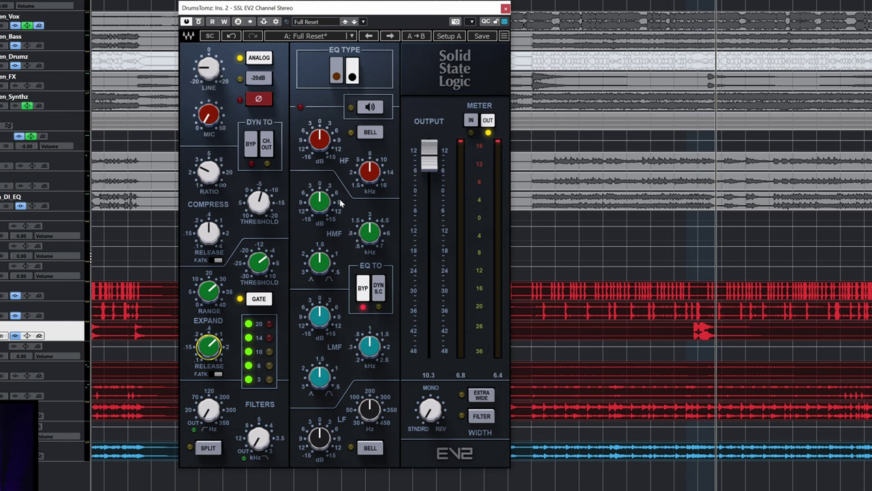
- Take the toms' EQ out of bypass, boost the HF gain strongly, and turn on the EQ monitor
drag(323, 144, 323, 130)
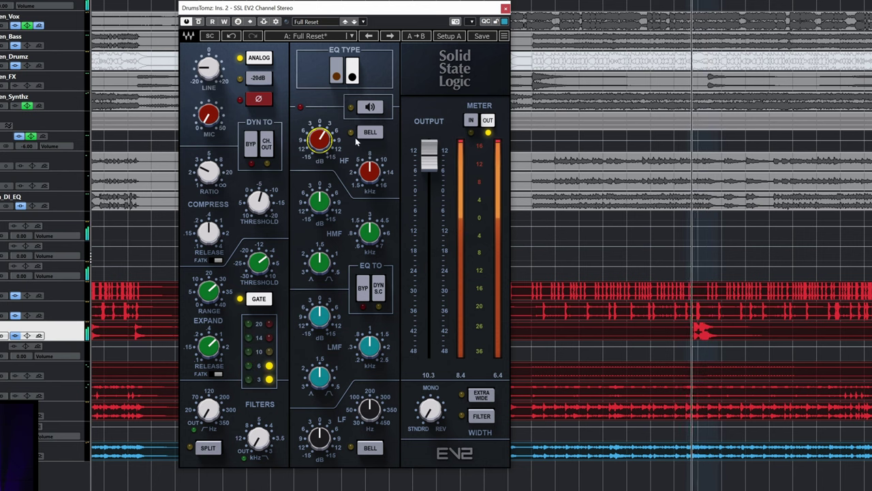
drag(320, 145, 320, 133)
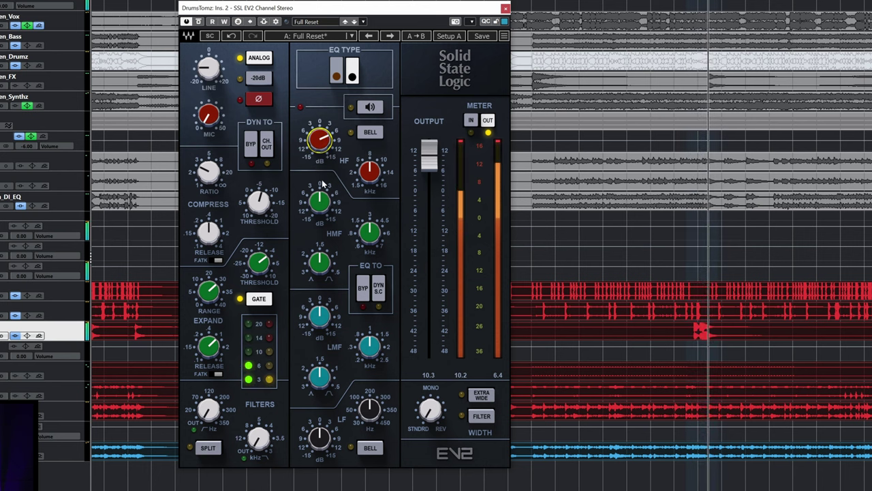
drag(328, 143, 329, 145)
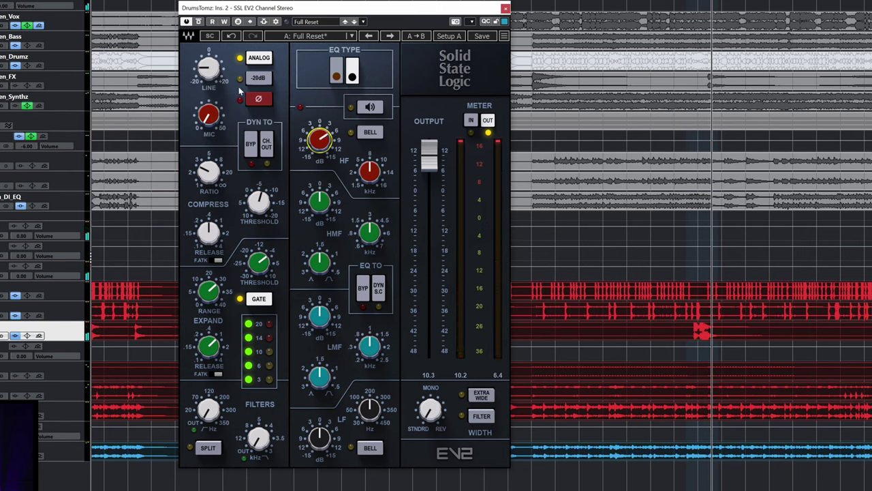
click(360, 101)
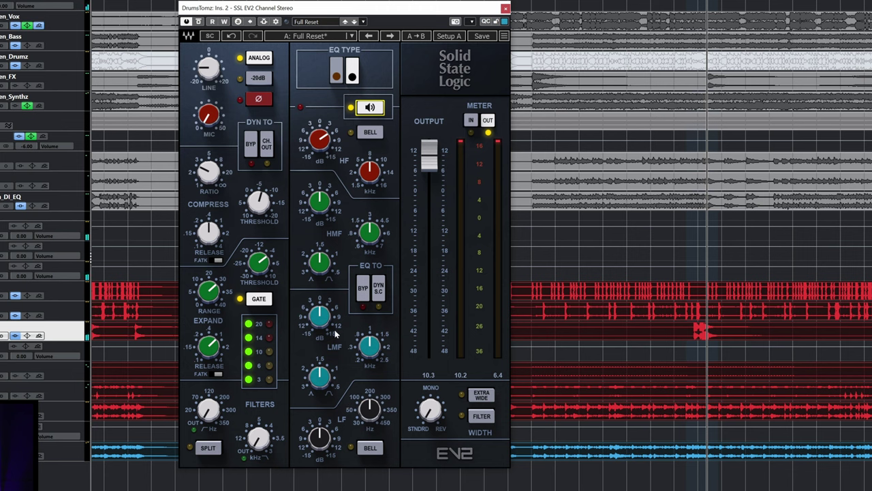
- Boost the toms' LMF gain, adjust the band's Q, and sweep its frequency down to about 0.54 kHz against the looped fill
drag(375, 349, 375, 350)
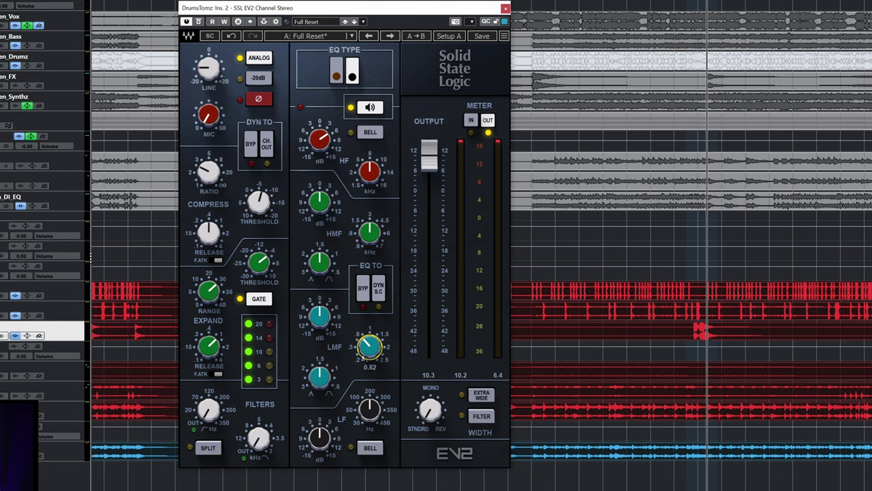
drag(319, 312, 318, 320)
mouse_move(368, 346)
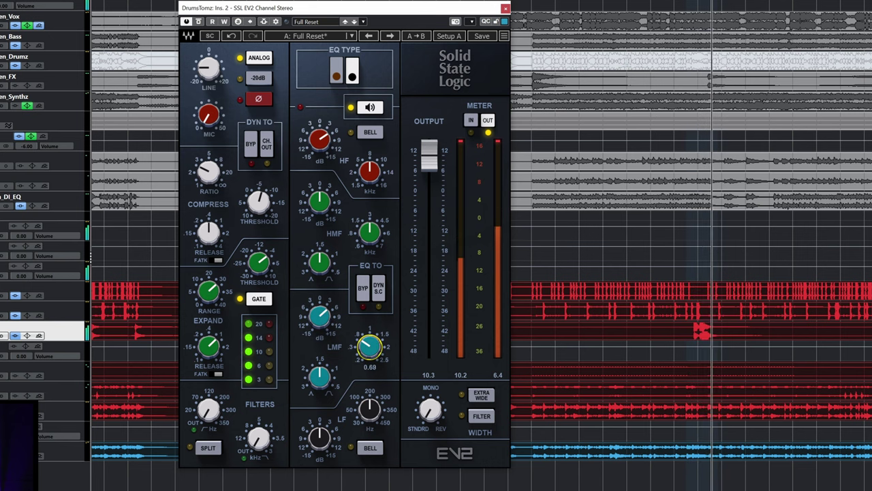
drag(369, 347, 369, 345)
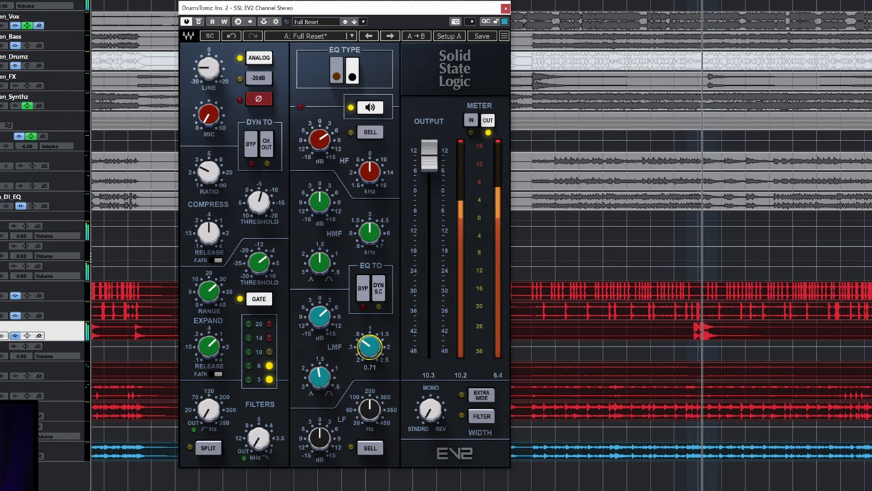
drag(325, 383, 326, 367)
drag(370, 348, 370, 343)
scroll(368, 346, down, 5)
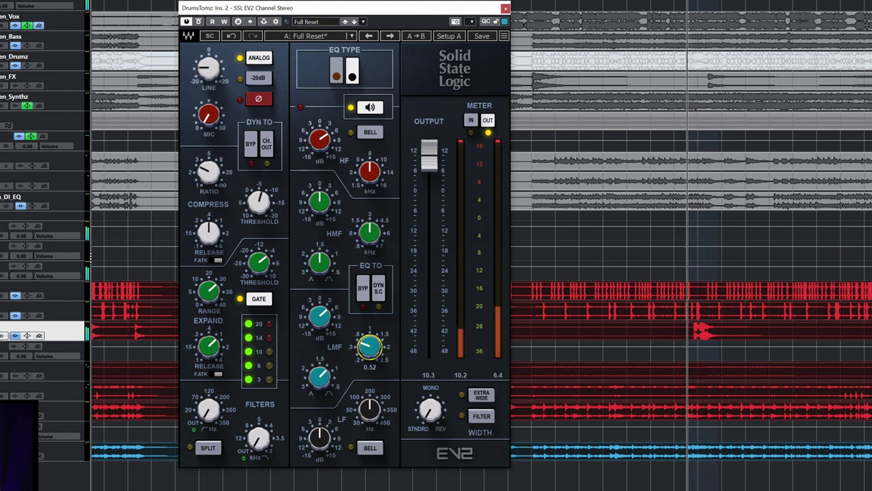
scroll(368, 346, up, 1)
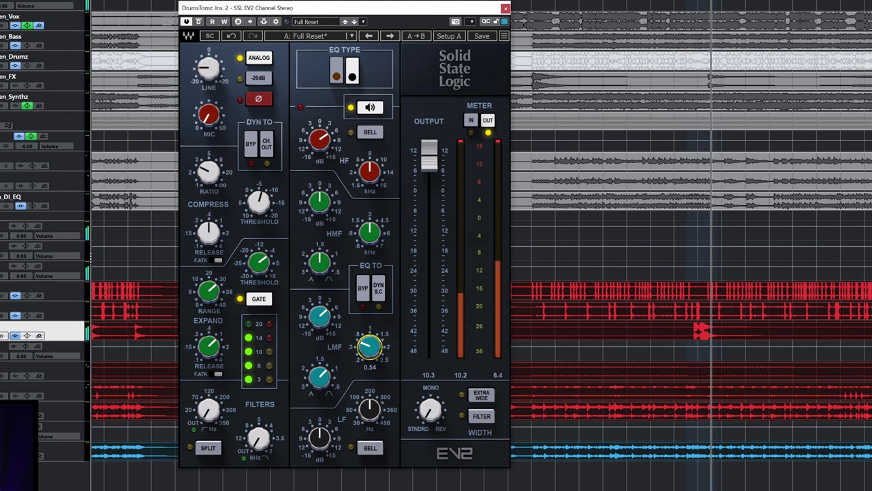
- Cut the toms' LMF gain to about -5.6 dB and turn off the EQ monitor
drag(369, 346, 368, 347)
drag(319, 317, 319, 342)
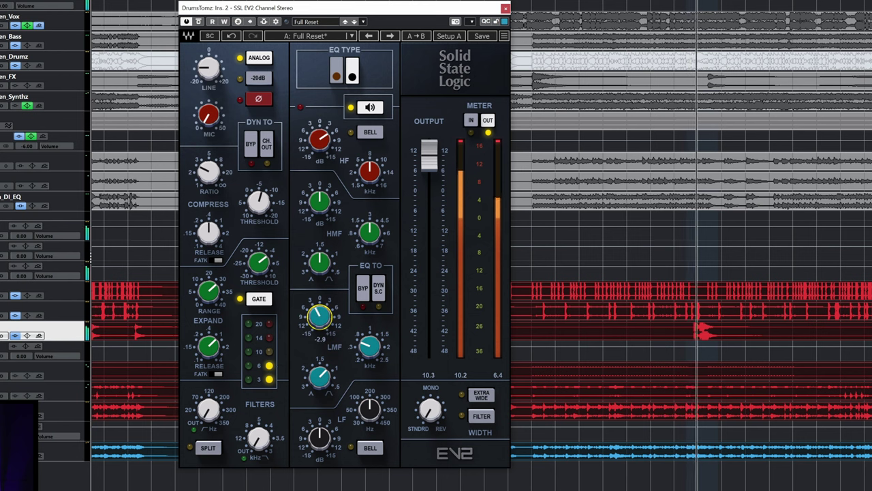
scroll(323, 296, up, 3)
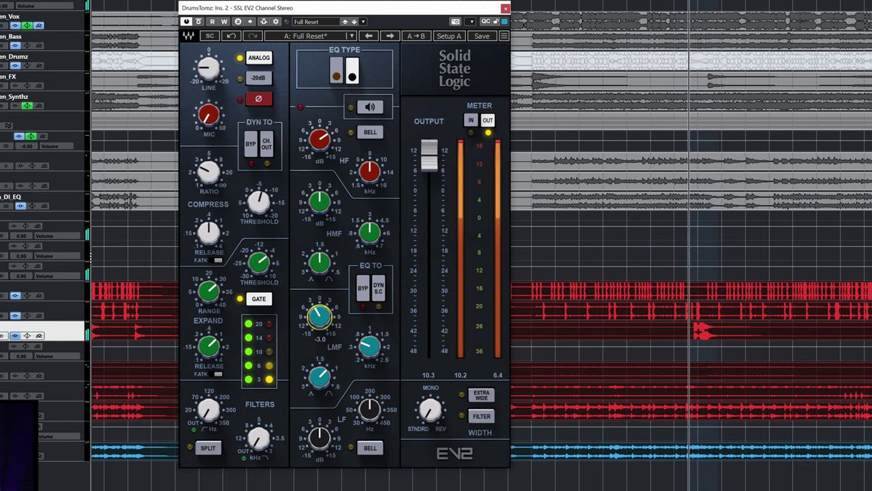
scroll(320, 316, down, 5)
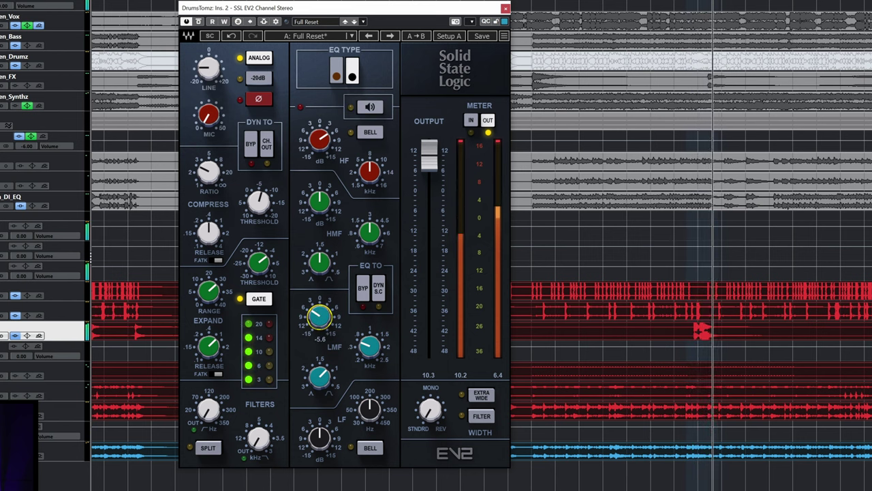
scroll(320, 316, up, 1)
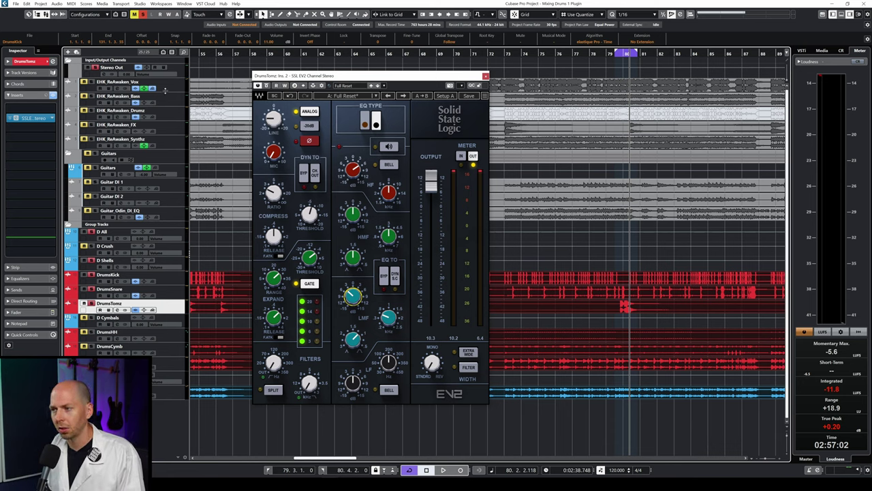
- Bring the other tracks back into the soloed mix, mute the D Cymbals group, and audition the tom fill in context
click(85, 99)
shift+click(185, 212)
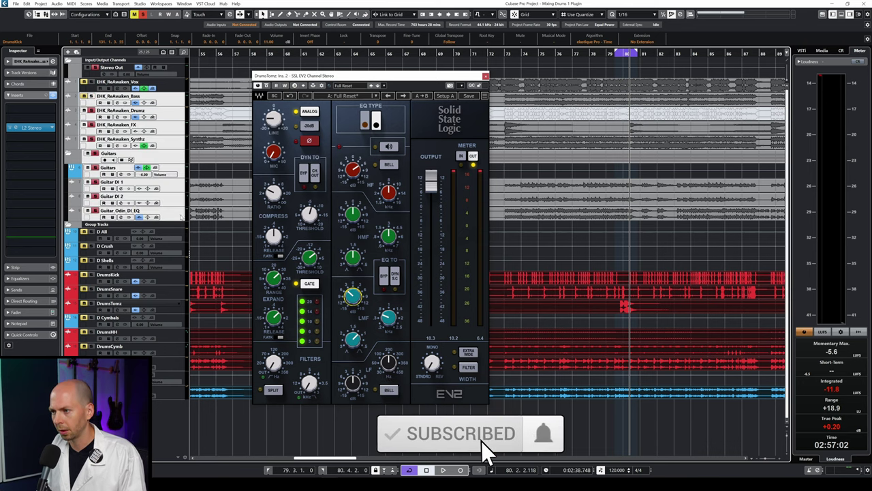
click(98, 66)
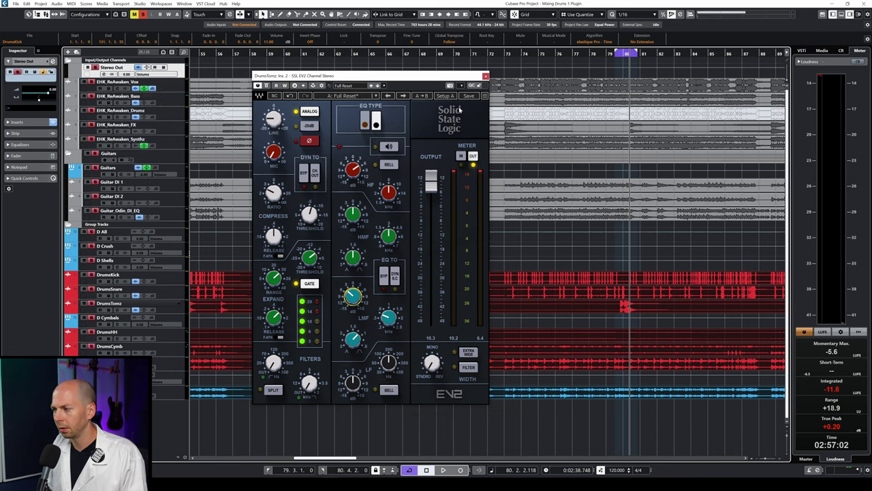
click(86, 318)
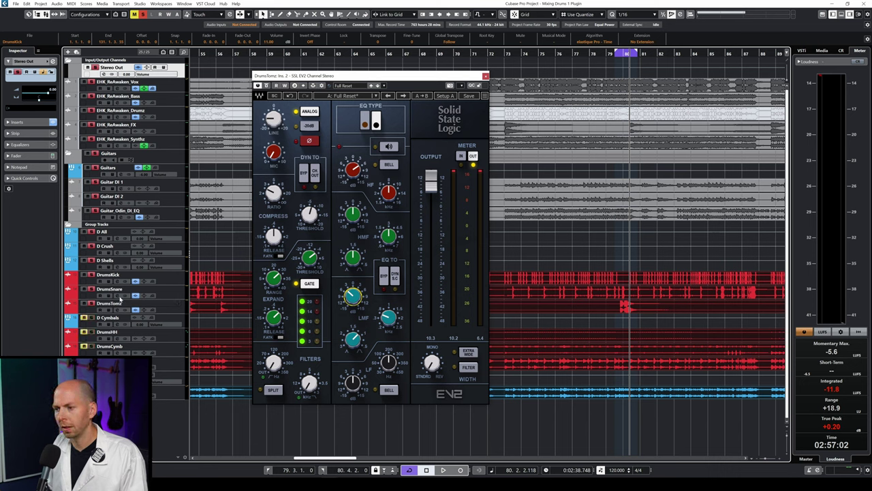
key(space)
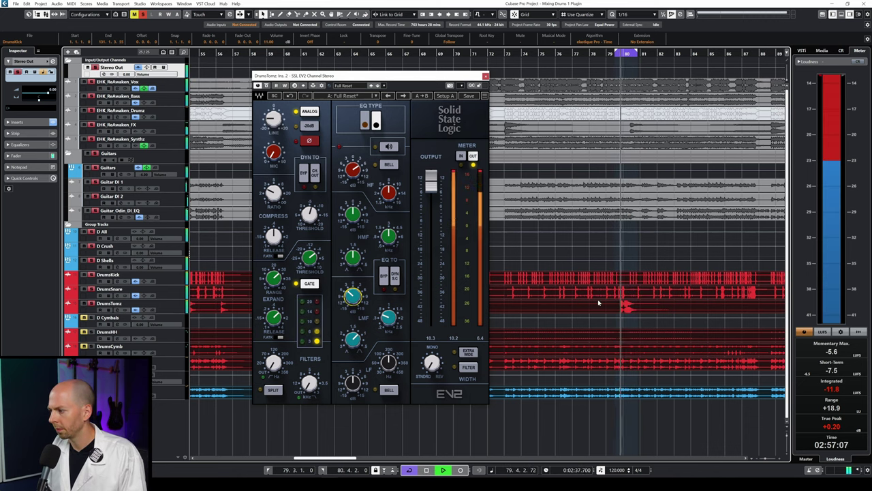
key(space)
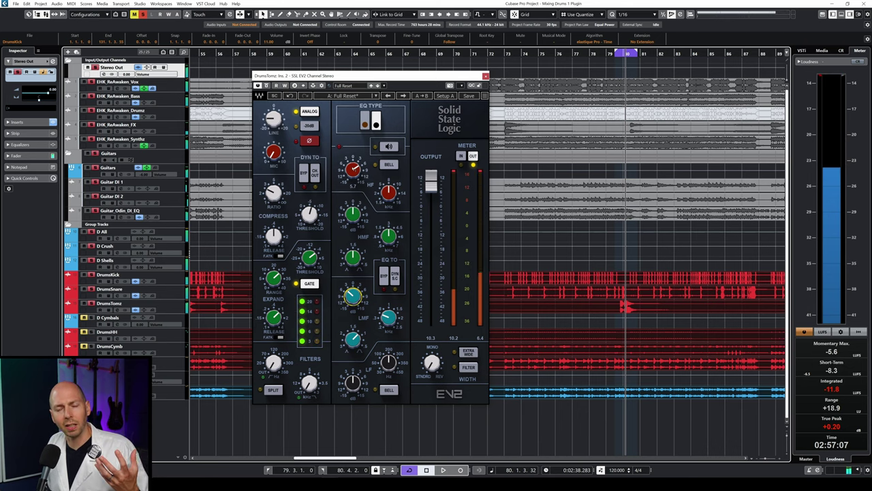
- Reduce the toms' HF gain to 4.0 dB and try LMF boosts up to about 7.8 dB against the looped mix
drag(354, 171, 353, 177)
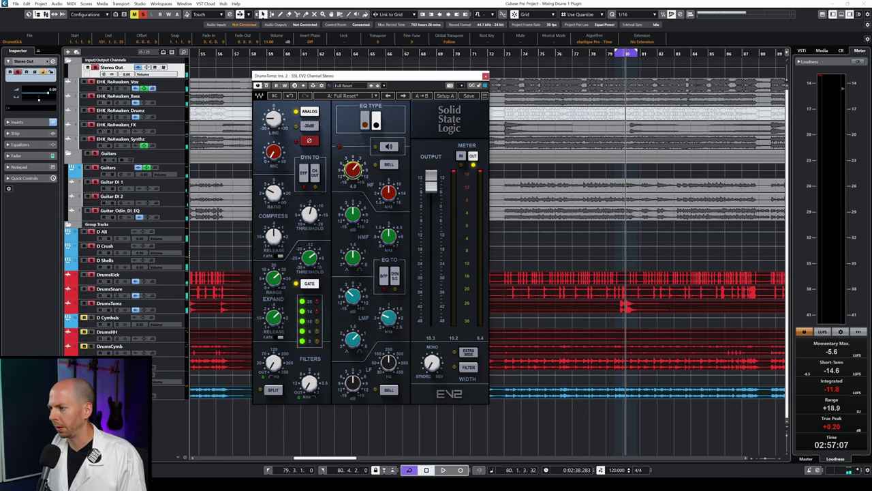
key(space)
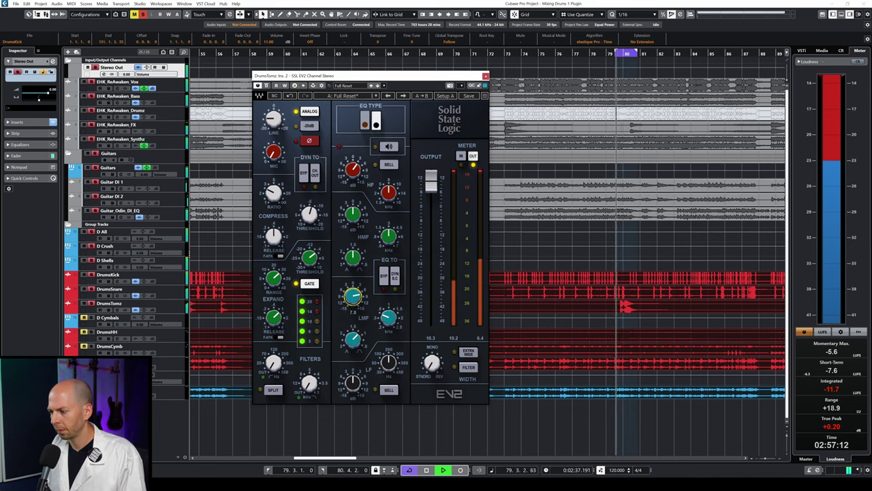
key(space)
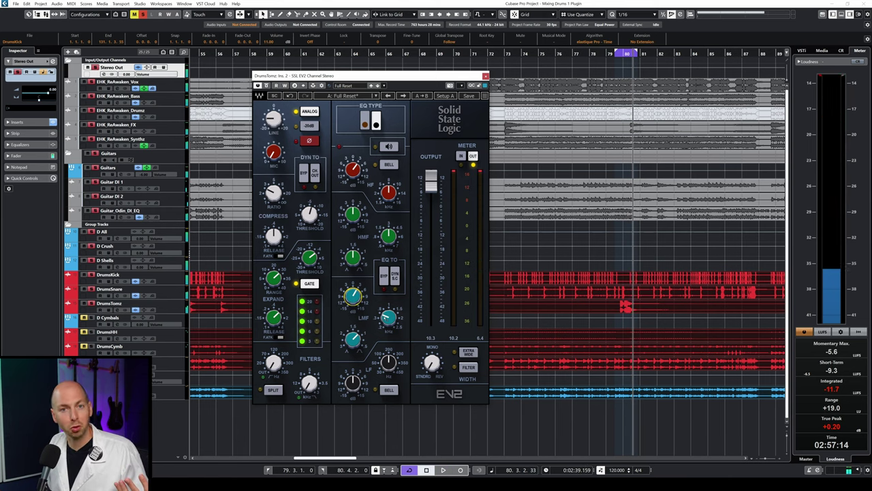
mouse_move(385, 316)
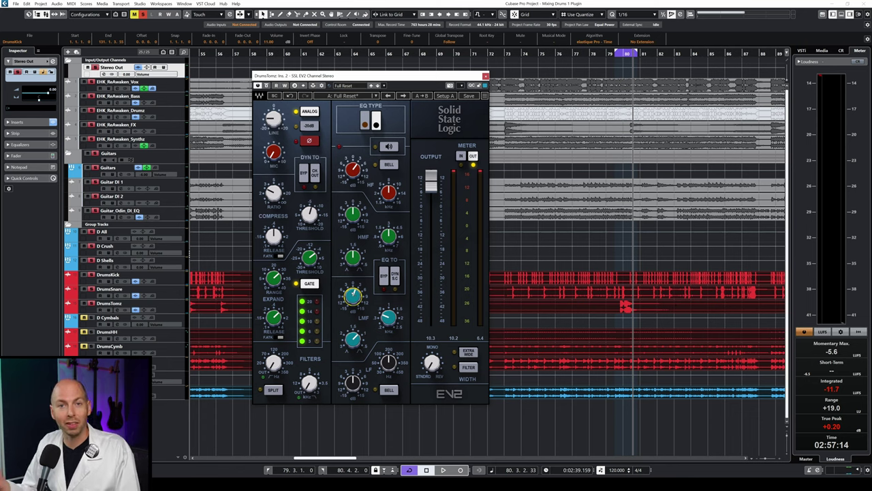
- Lower the toms' output fader to about 5.2 dB and set the LMF gain to about 1.2 dB while replaying the fill
drag(431, 181, 431, 190)
key(space)
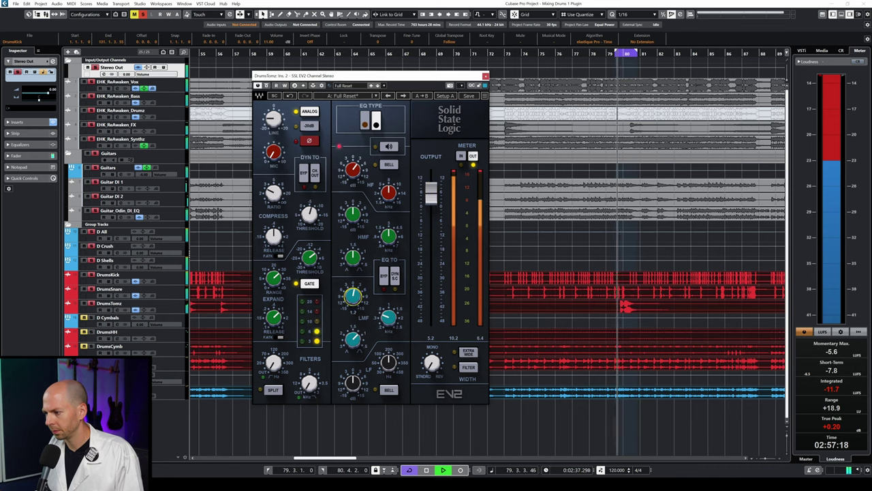
key(space)
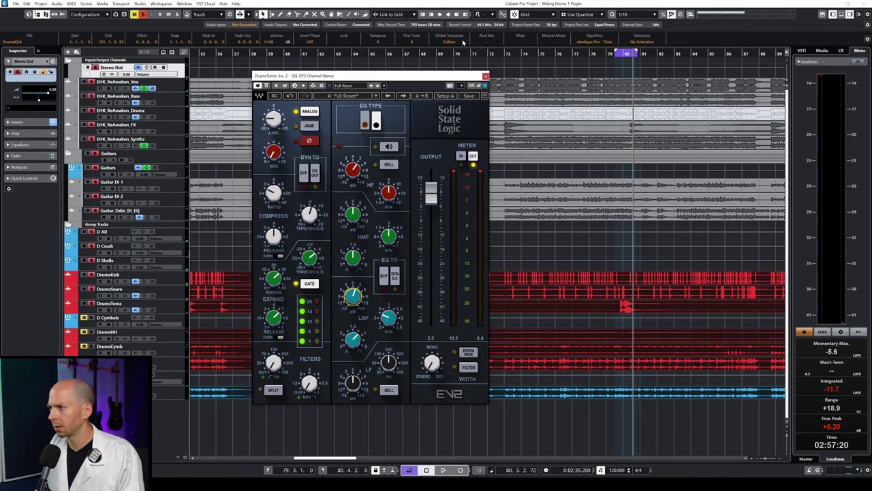
- Close the toms' channel strip and audition the D Shells group on its own with looping off
click(486, 76)
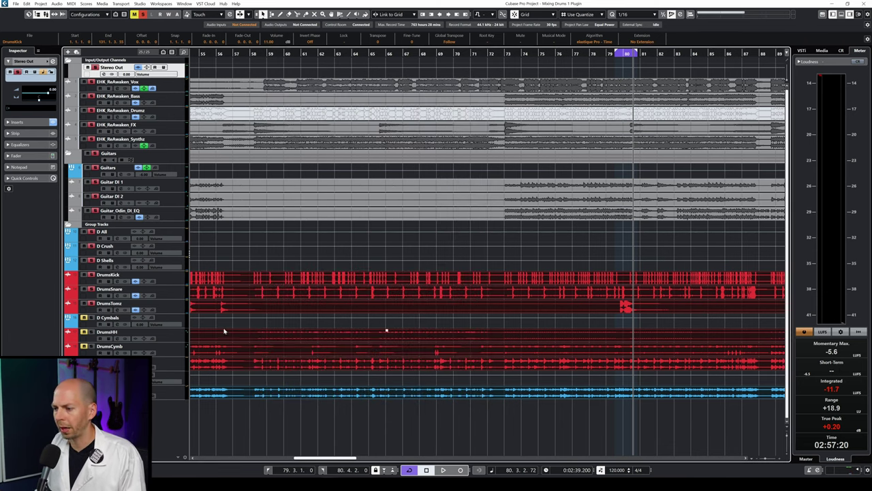
key(space)
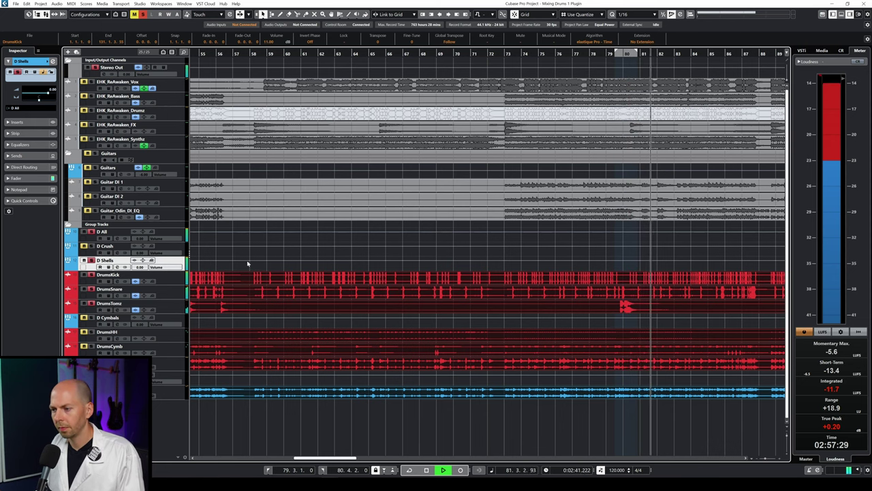
key(space)
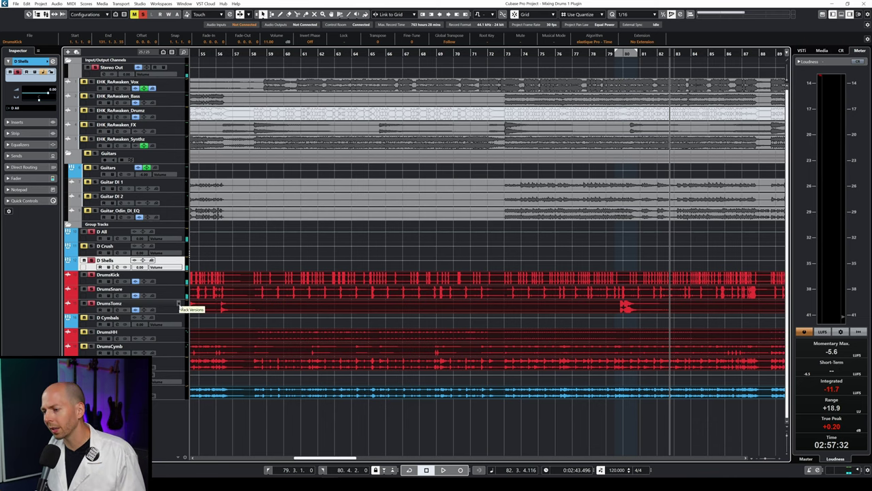
- Solo the DrumsHH track, play it from around bar 25, and select its audio event
drag(222, 54, 215, 102)
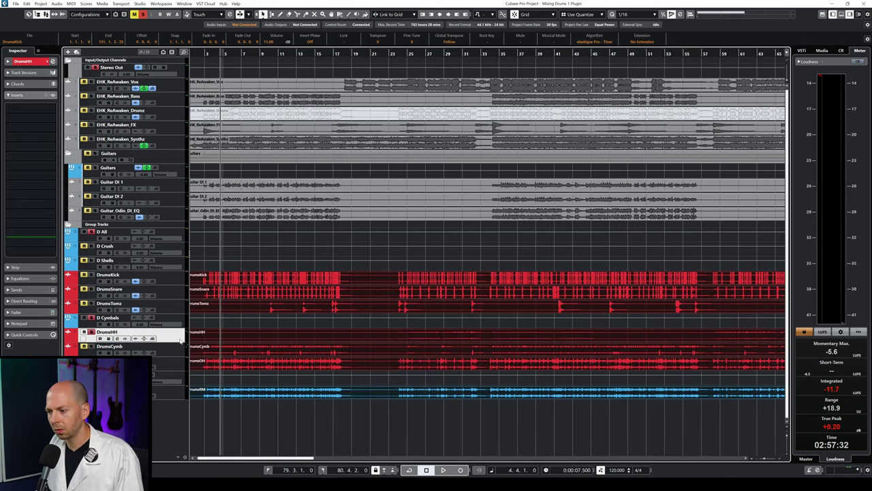
click(413, 54)
key(space)
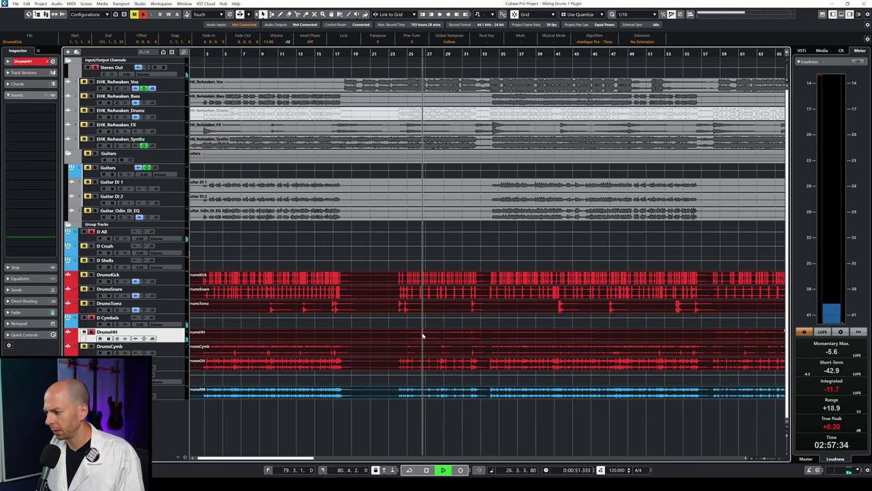
key(ctrl+a)
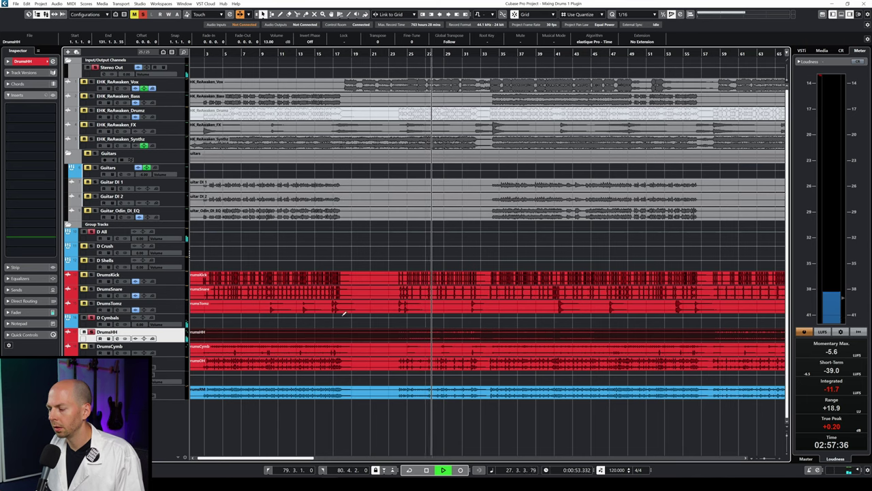
key(space)
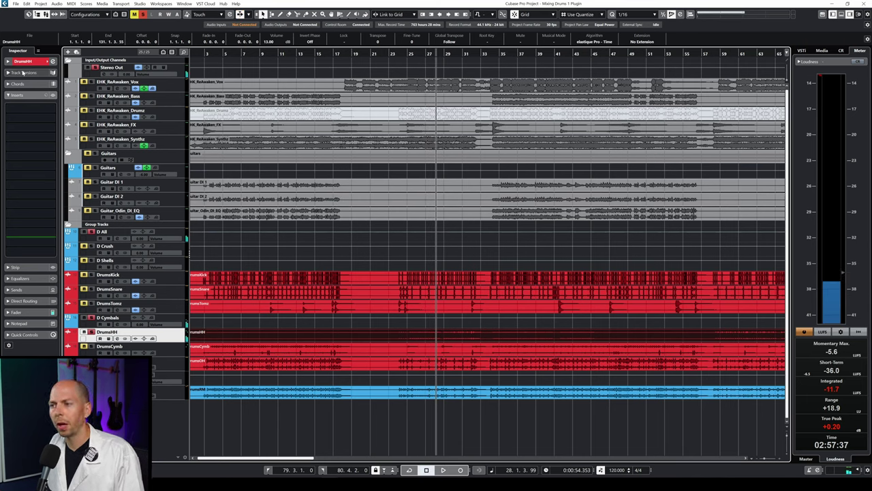
- Pan the DrumsHH track partway to the left, auditioning the hi-hat during playback
click(31, 60)
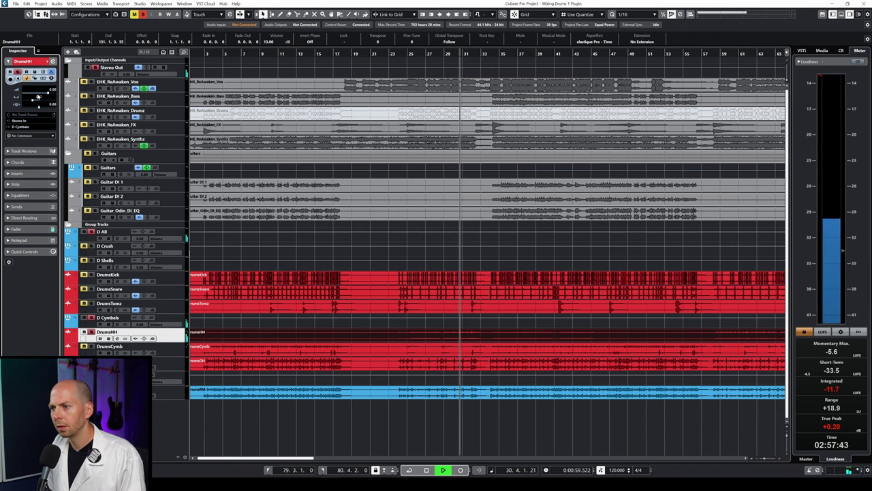
key(space)
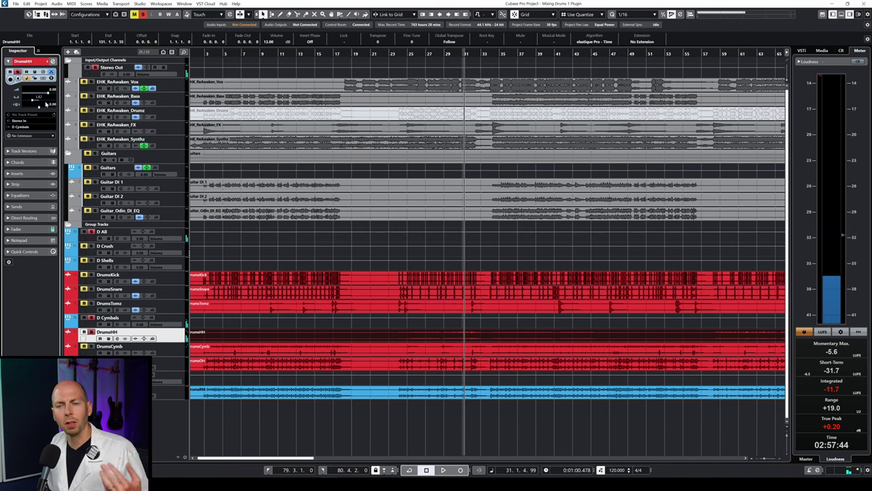
key(space)
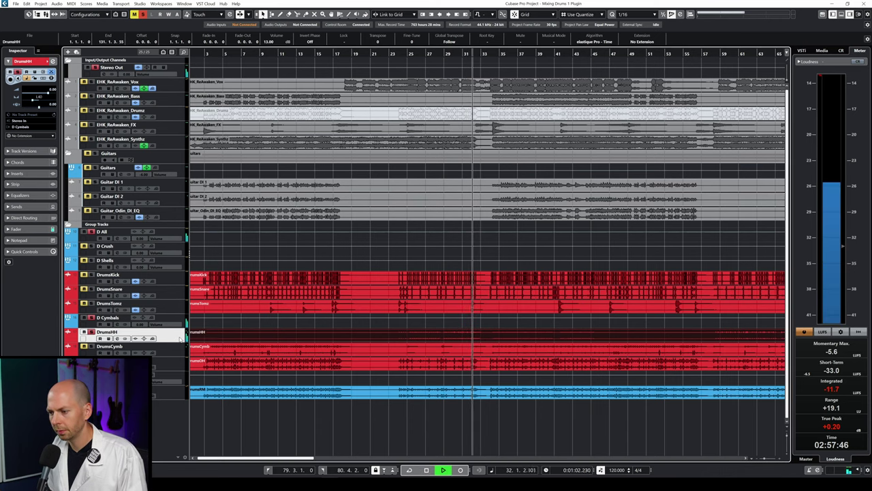
key(space)
- Search the plug-ins for "ev2" and insert SSL EV2 Channel Stereo on the DrumsHH track
click(17, 173)
click(30, 117)
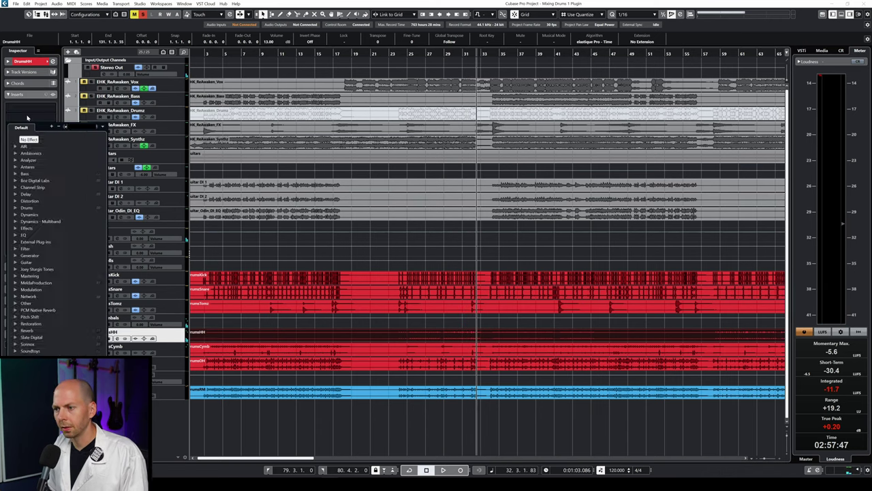
text(ev)
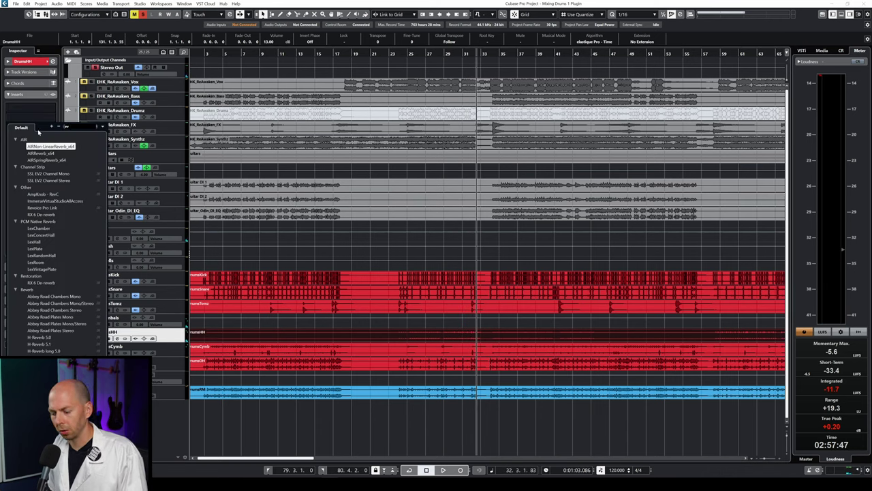
text(ev2)
click(60, 154)
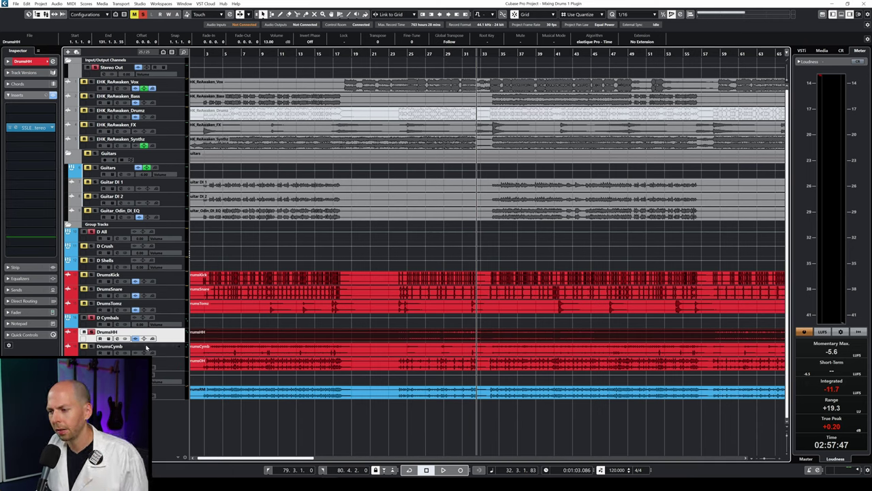
- Look over the DrumsCymb and DrumsOH tracks, and return to the DrumsHH track
click(181, 353)
click(183, 365)
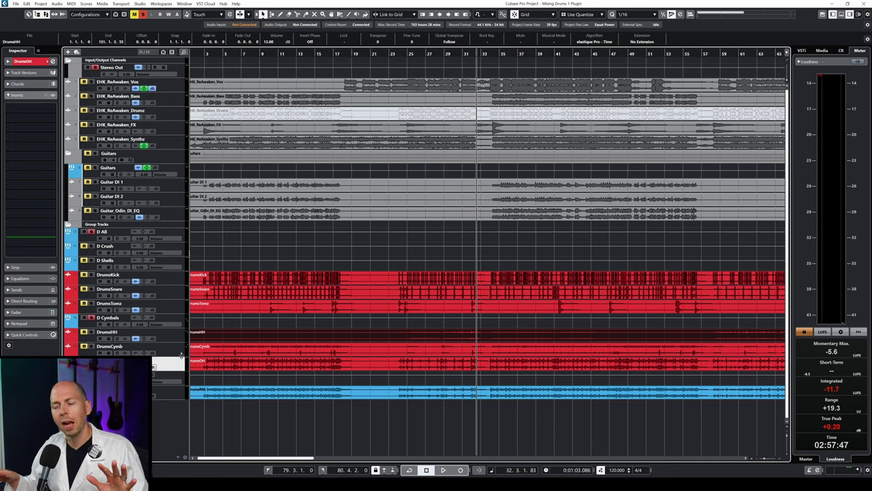
click(181, 337)
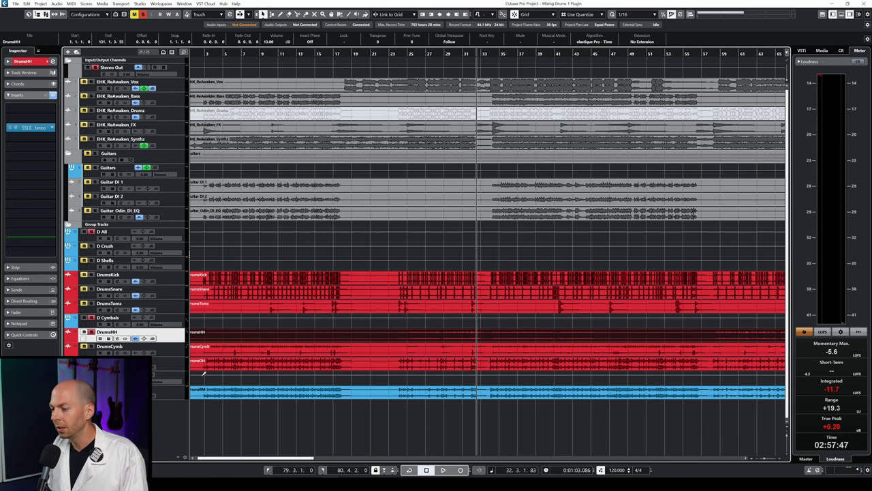
- Select the DrumsOH track, search the plug-ins for EV2, and insert SSL EV2 Channel Stereo
click(167, 368)
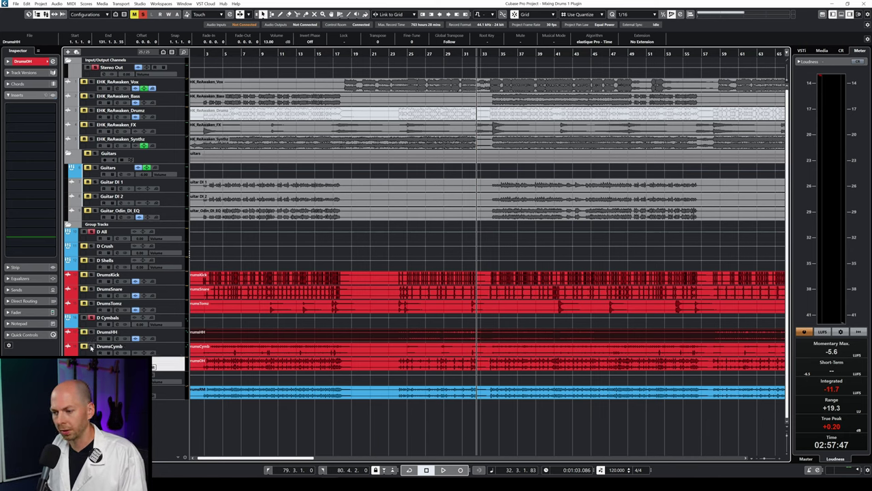
click(31, 118)
text(ssle)
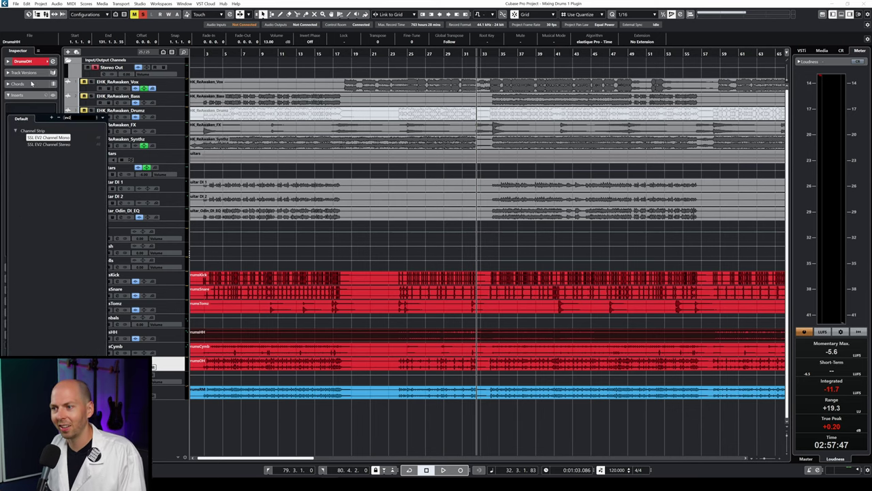
click(45, 138)
- Compress the overheads during playback, setting a short compressor release and a threshold of about -19
key(space)
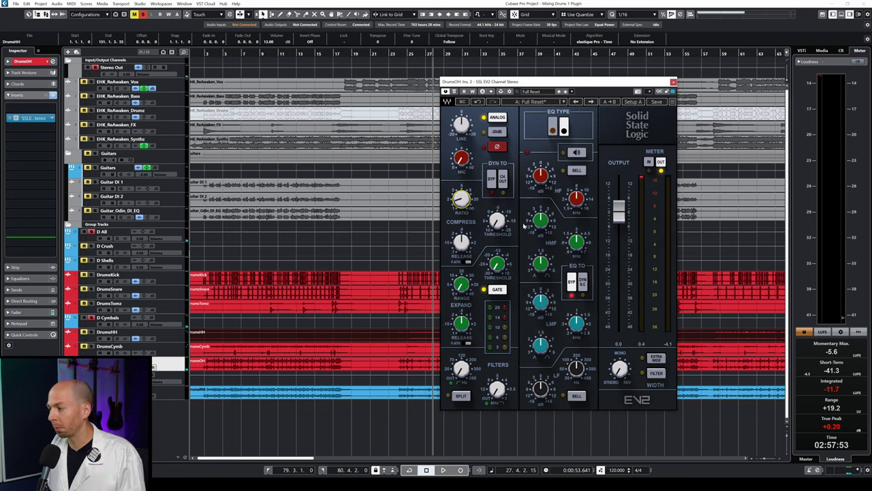
key(space)
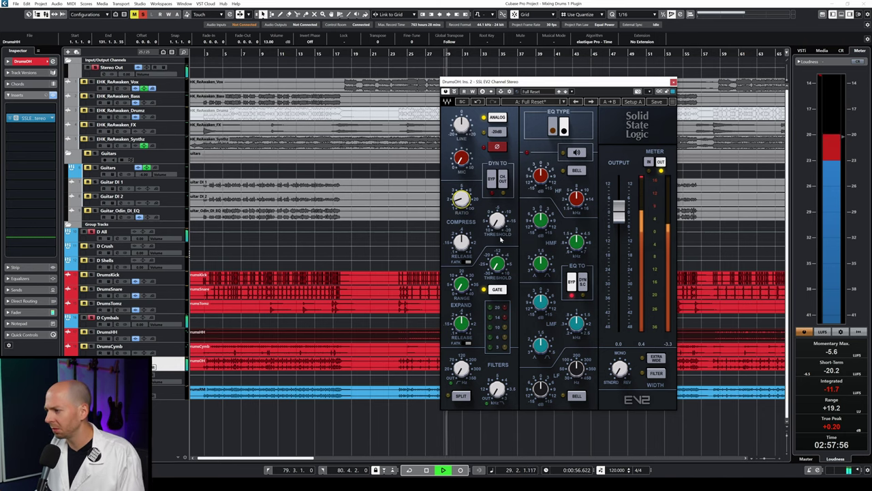
drag(496, 220, 497, 192)
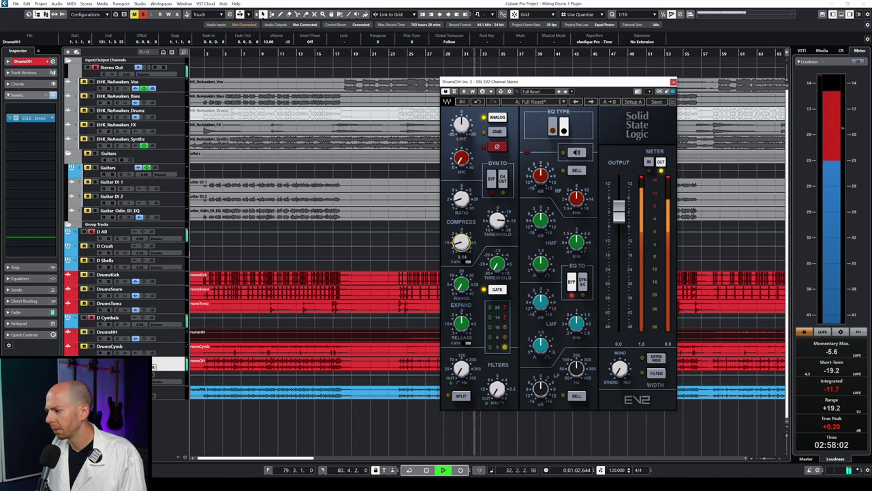
key(space)
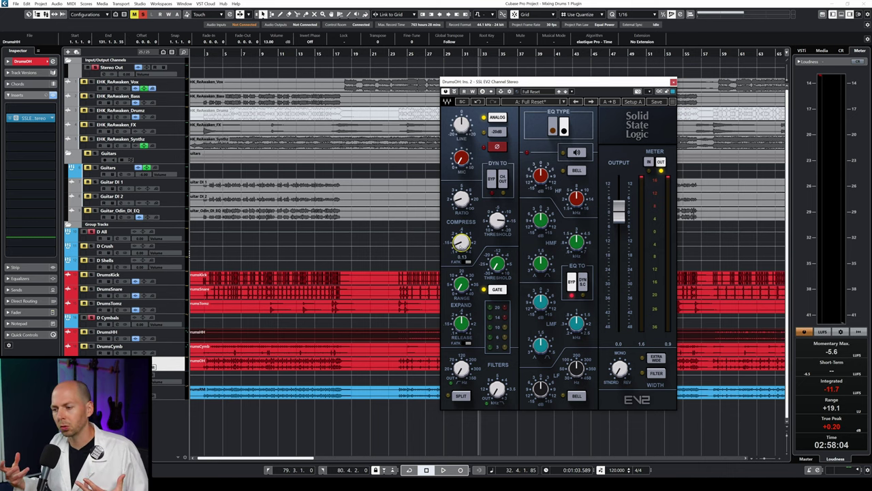
key(space)
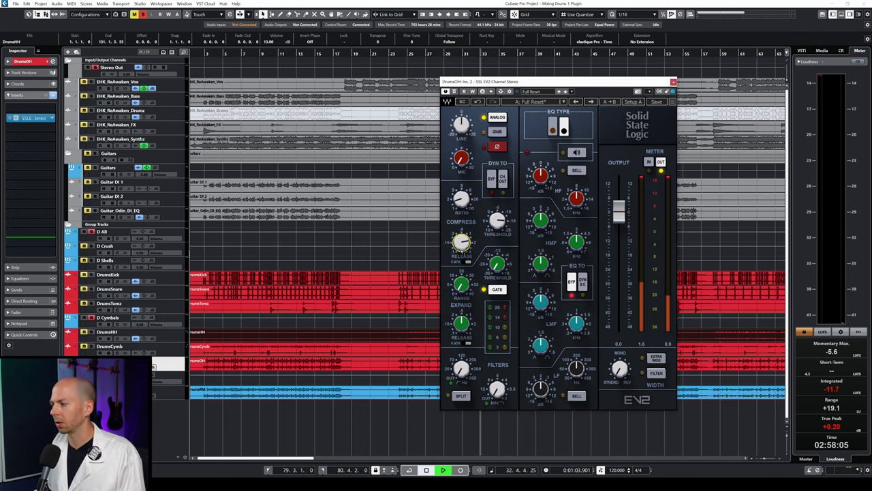
click(409, 53)
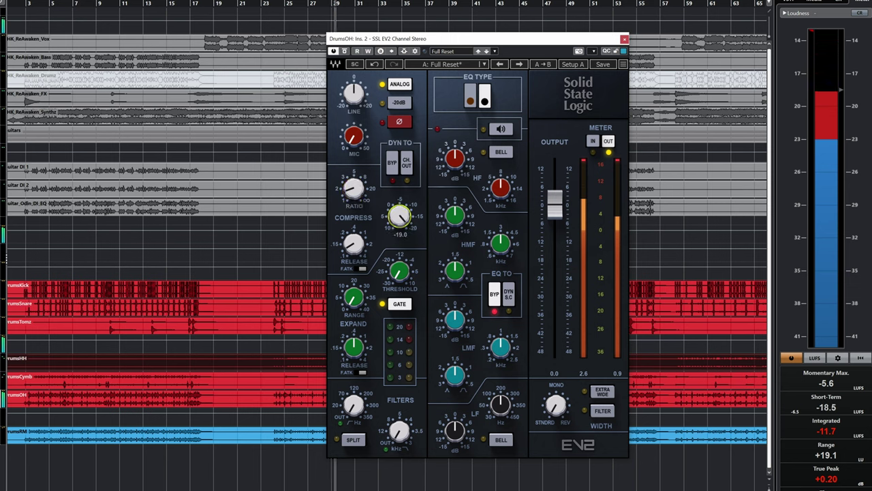
scroll(399, 217, up, 3)
scroll(399, 216, up, 1)
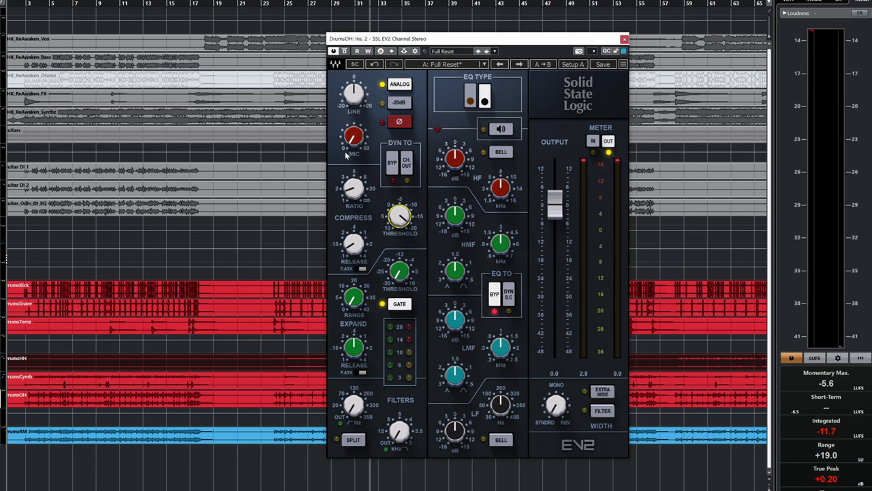
- Raise the overheads' Mic gain to 26.8, turn down the Line gain, and lower the plug-in output to -14.1
key(space)
drag(355, 142, 354, 115)
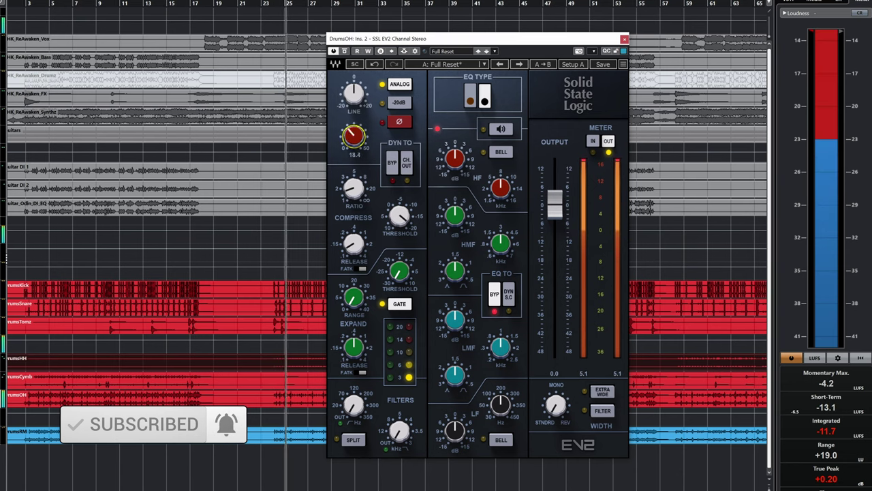
drag(353, 93, 353, 150)
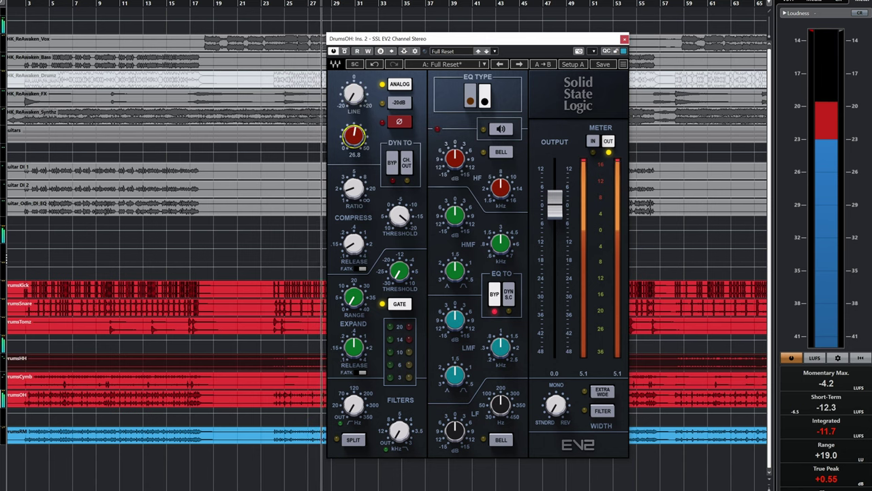
drag(354, 94, 354, 88)
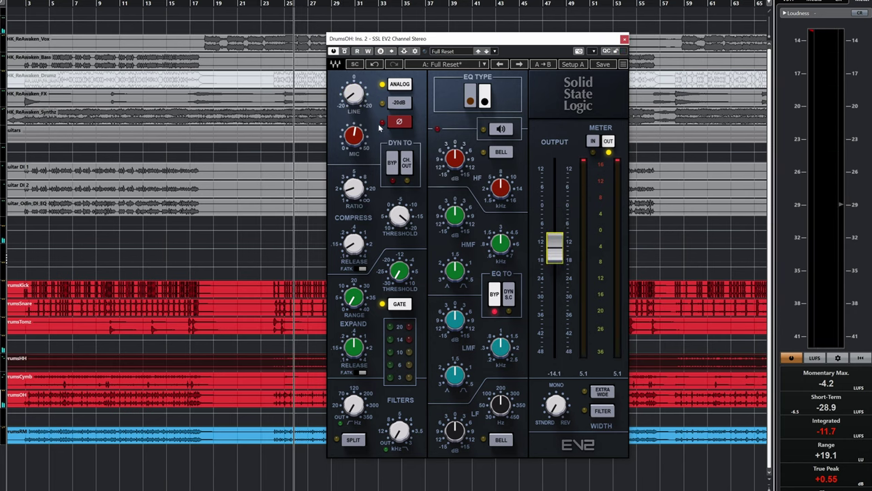
key(.)
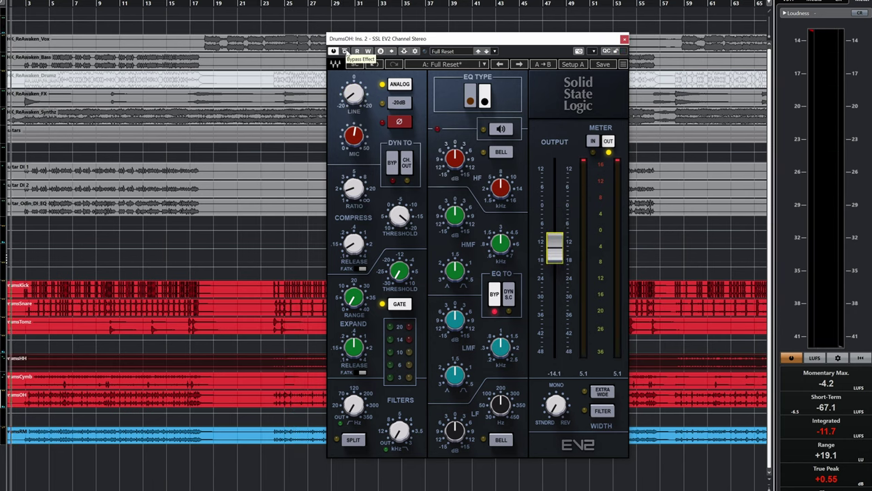
- Play from around bar 9, compare the overheads with the plug-in bypassed and active, and raise its output to about -9
click(111, 3)
key(space)
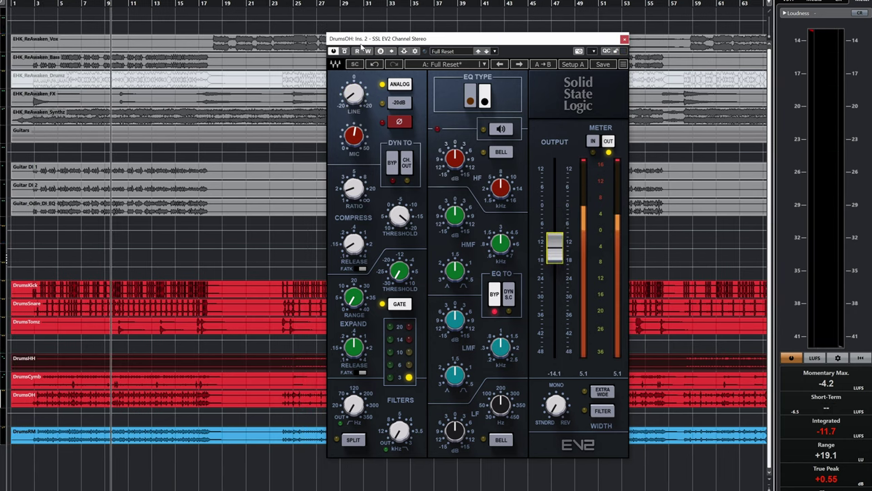
click(344, 51)
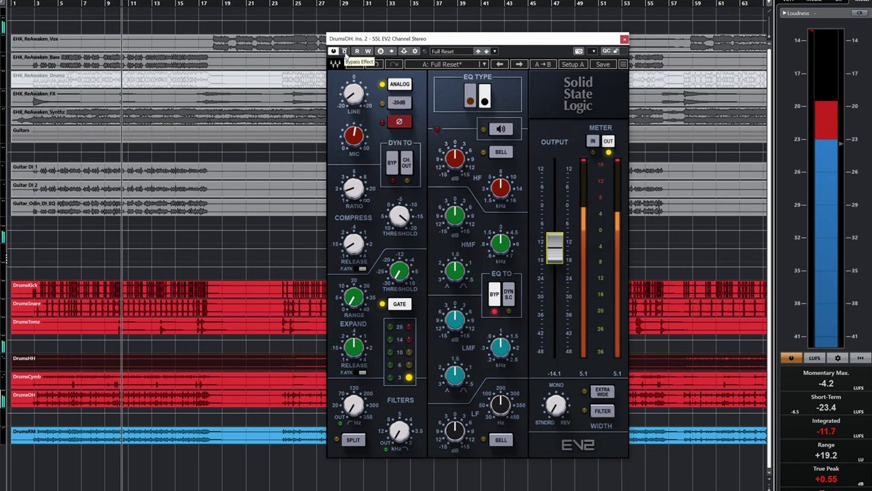
click(345, 52)
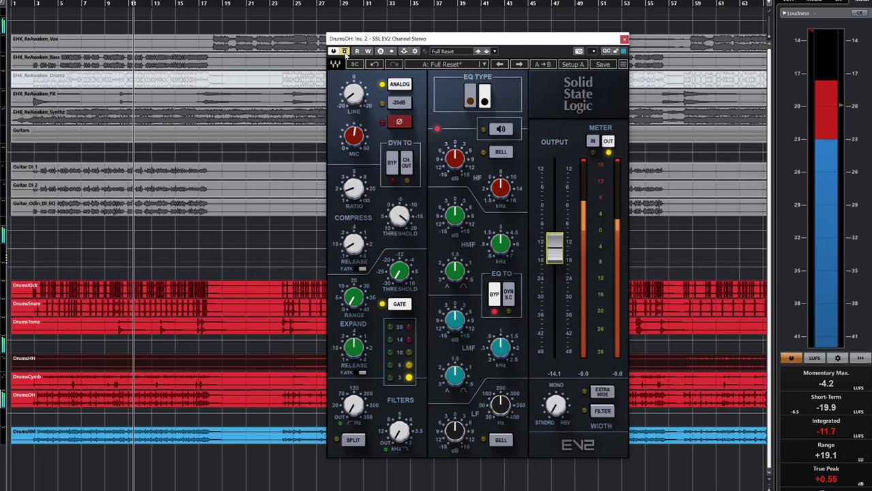
drag(555, 248, 554, 237)
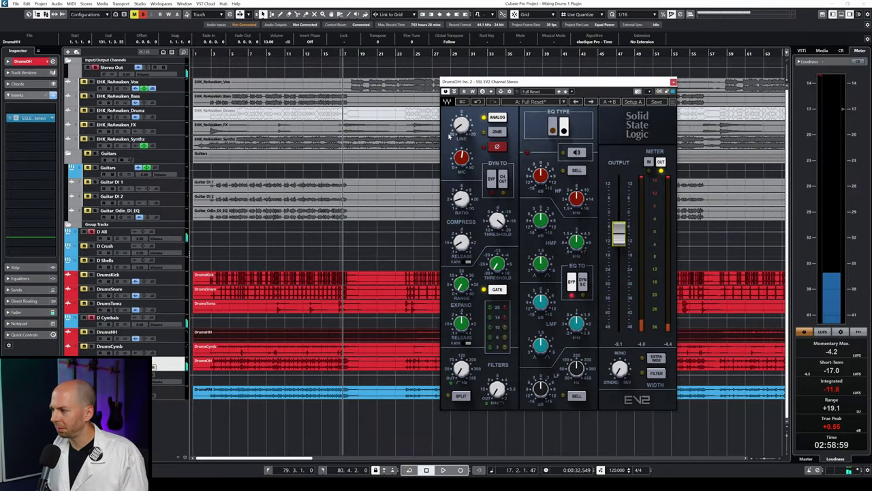
click(461, 158)
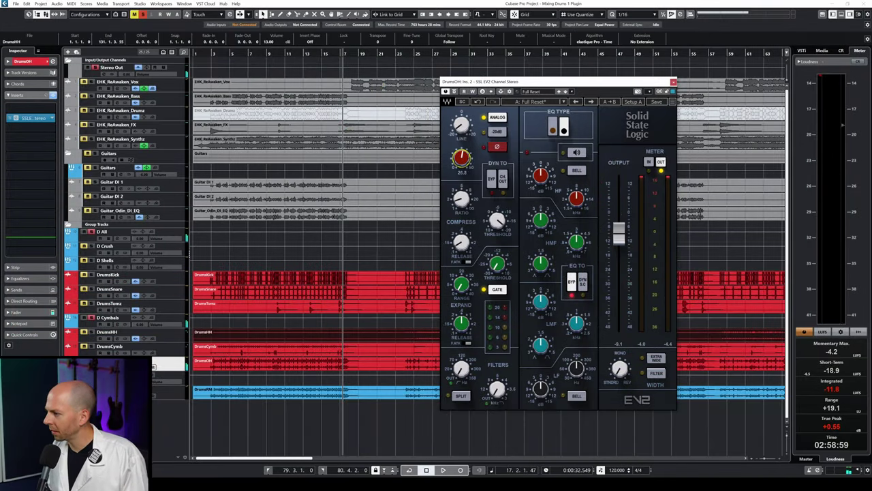
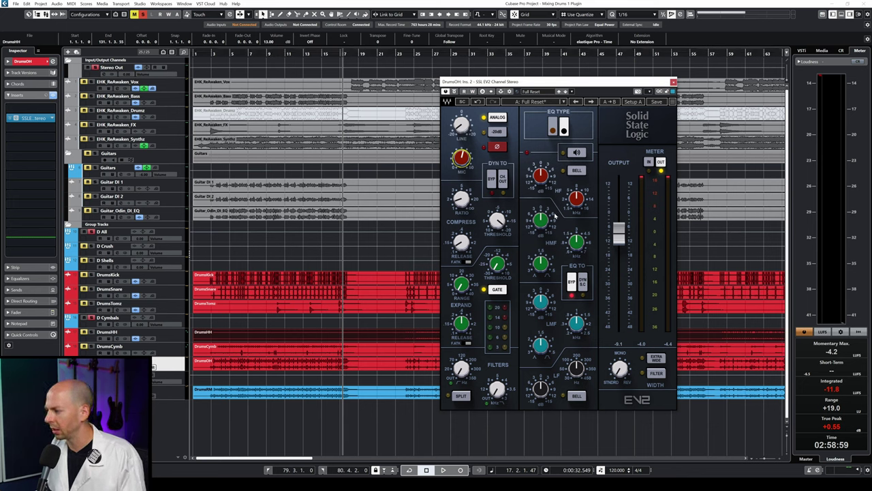
- Enable the EQ while playing from around bar 11, boost the HMF gain strongly, adjust its bandwidth, and sweep its frequency to 0.60 kHz
click(290, 55)
key(space)
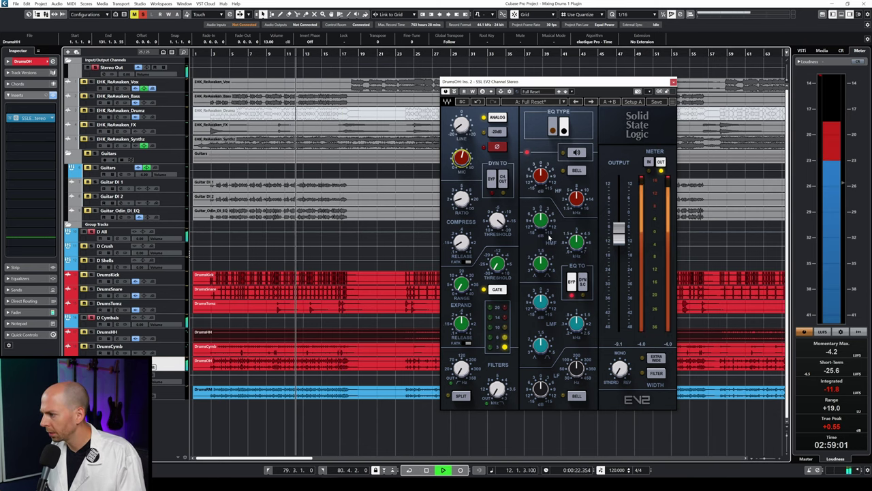
drag(540, 220, 540, 198)
drag(540, 264, 576, 244)
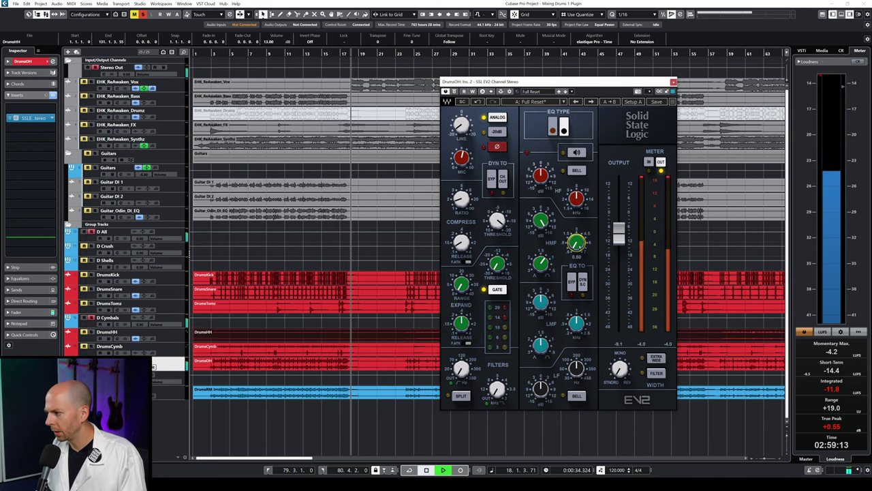
key(space)
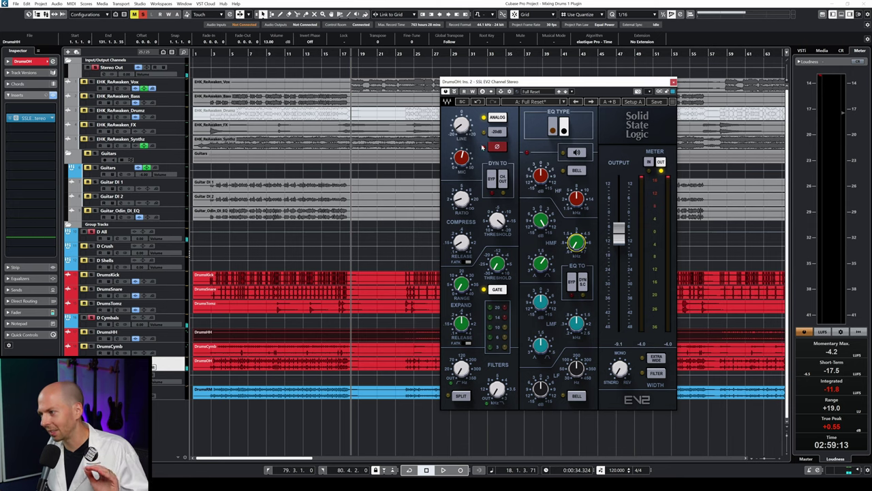
- Replay the overheads from around bar 10, sweep the HMF frequency again to 0.60 kHz, and pull down the HMF gain
click(283, 54)
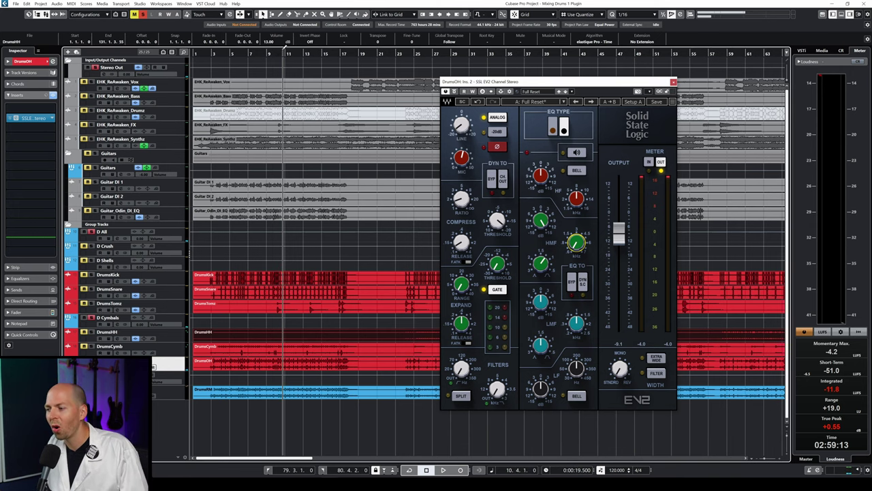
key(space)
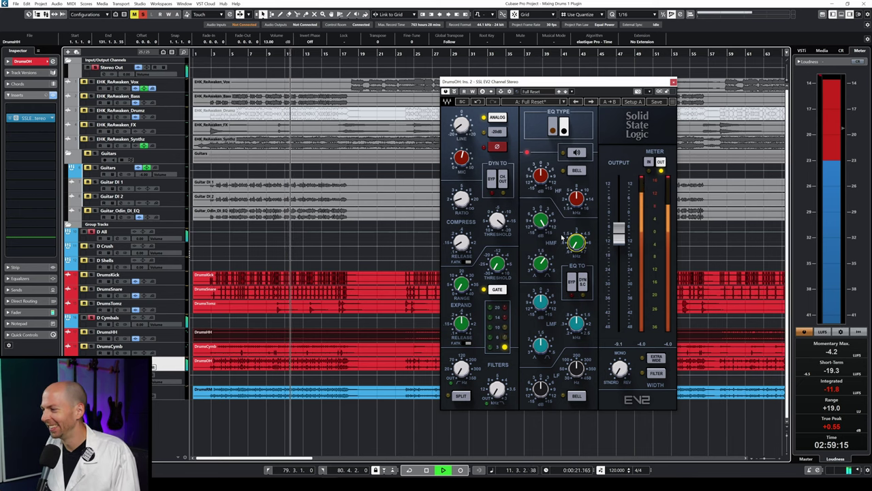
drag(581, 238, 580, 229)
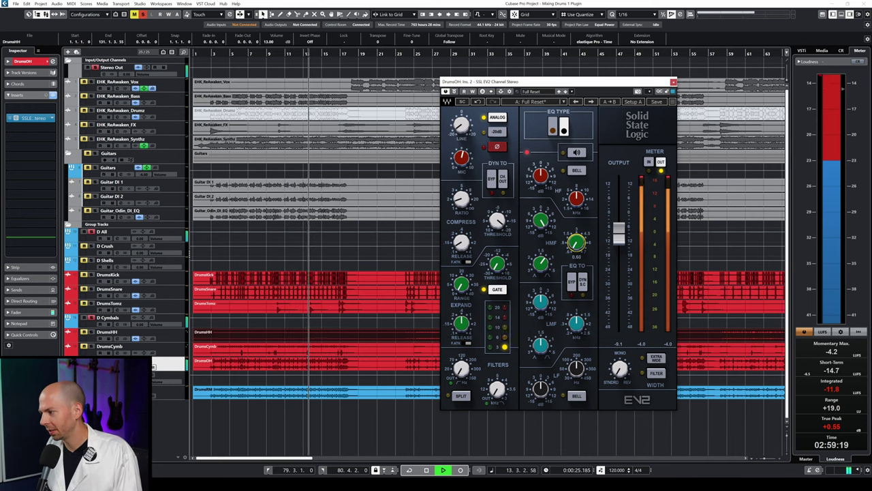
key(space)
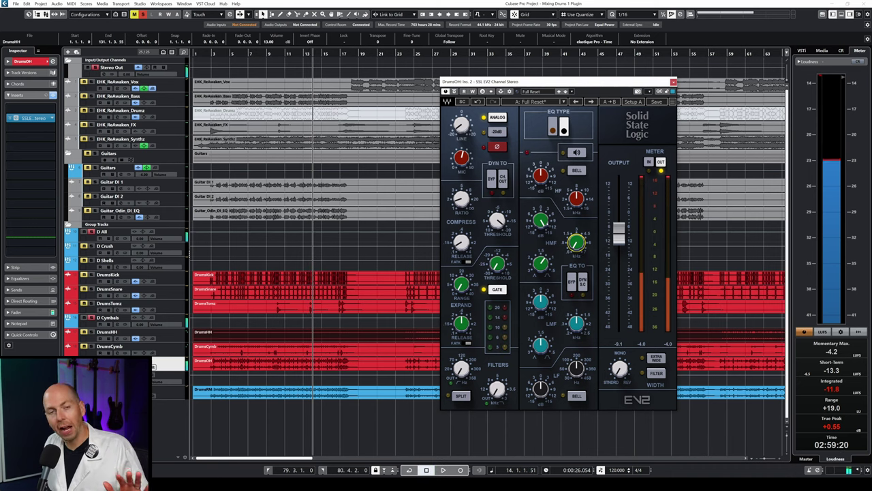
key(space)
mouse_move(541, 221)
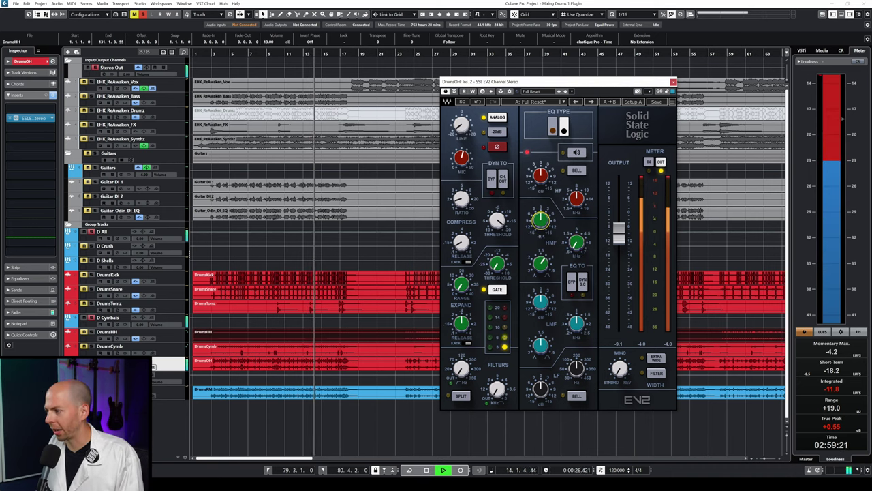
- Cut the HMF band's gain on the DrumsOH channel strip to about -3.9 dB while auditioning the soloed overheads
drag(540, 221, 540, 231)
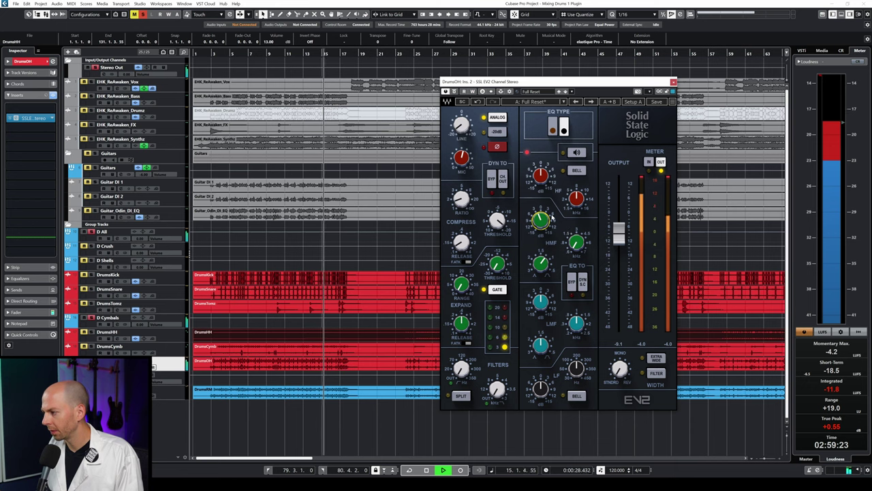
scroll(540, 221, down, 5)
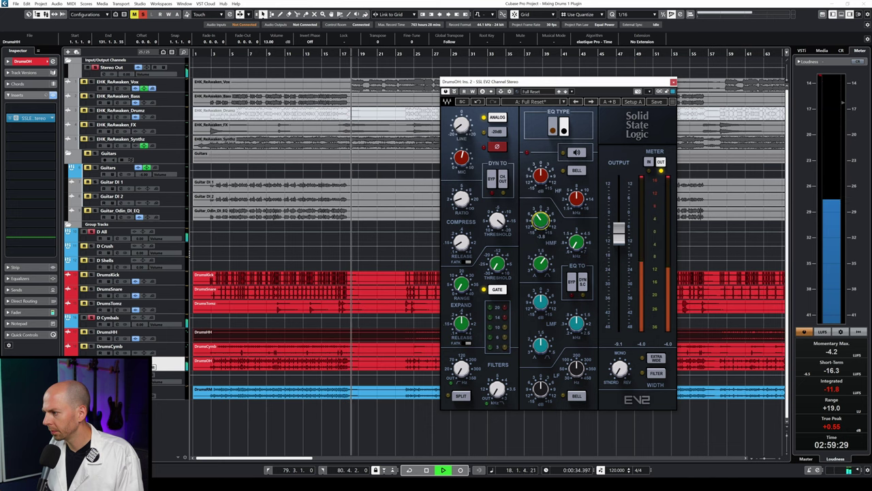
click(313, 53)
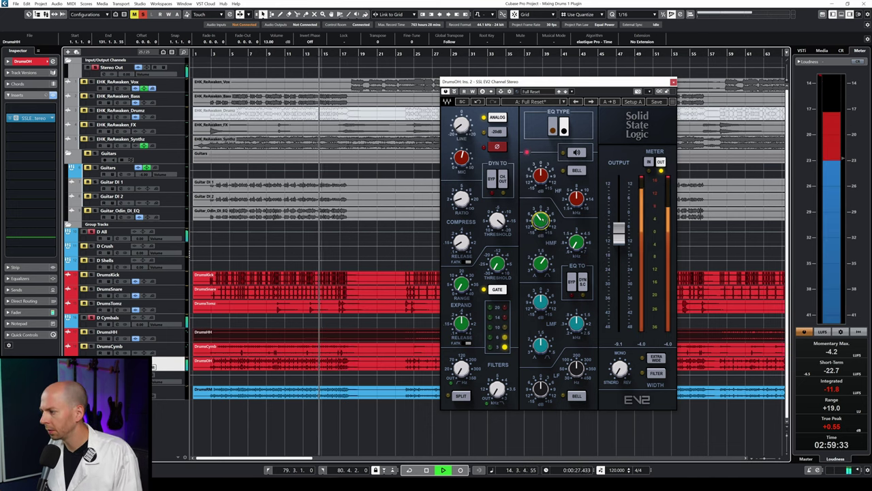
key(space)
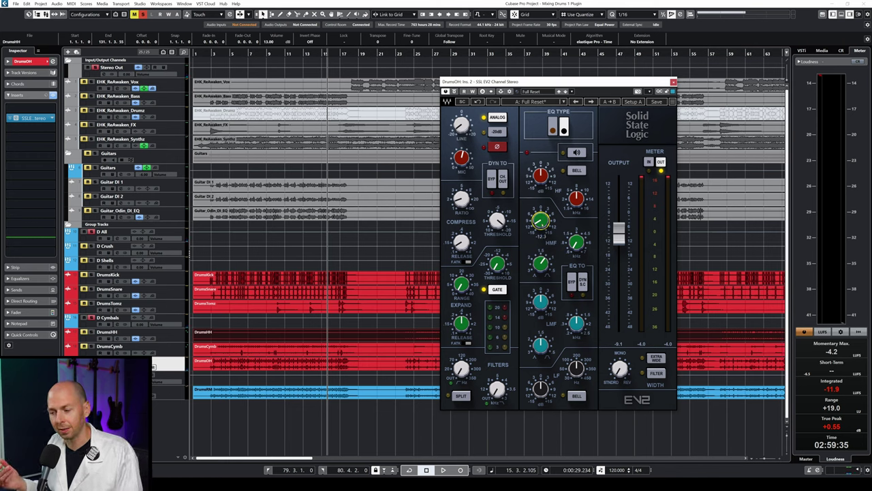
key(space)
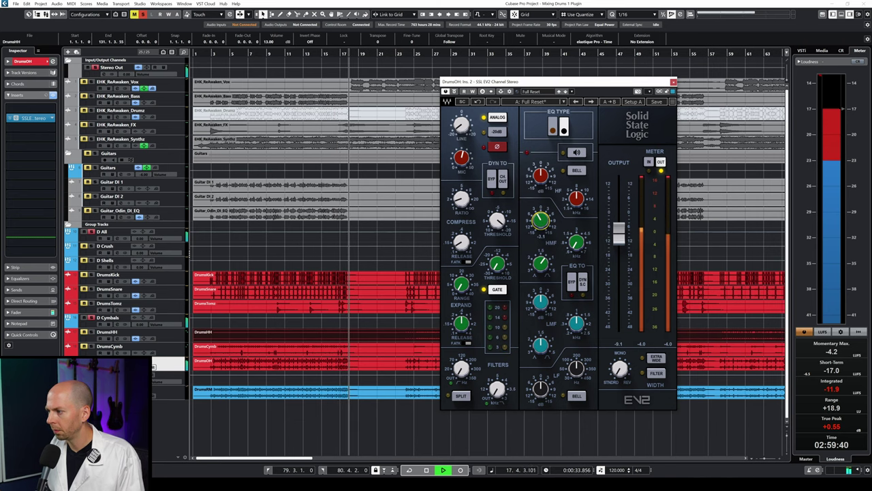
key(space)
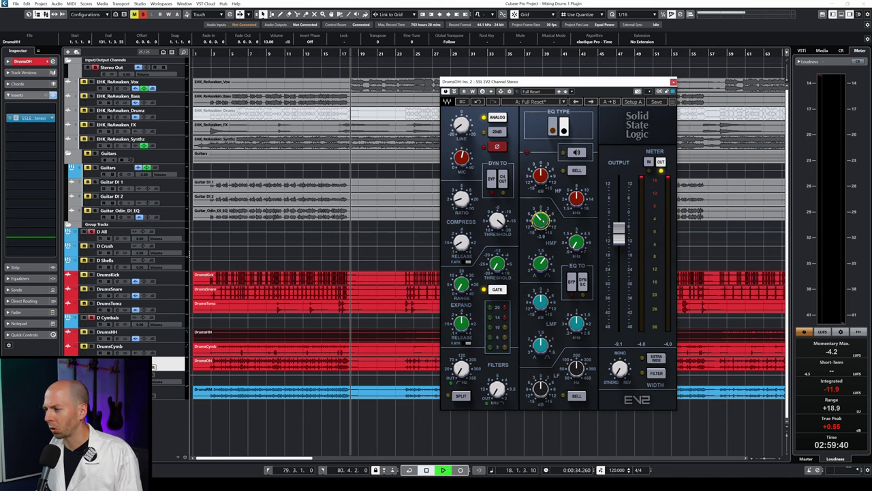
key(space)
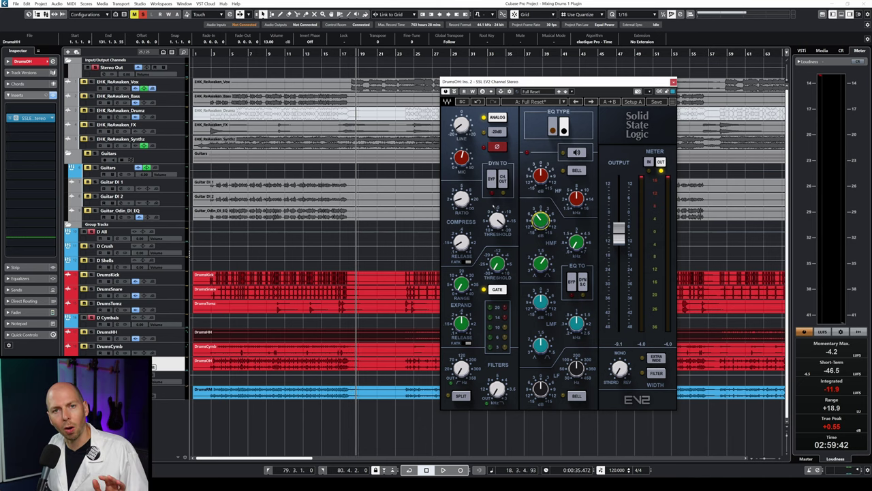
- Replay the overheads from around bar 10, raising the HF band's frequency and slightly boosting its gain
drag(288, 53, 277, 53)
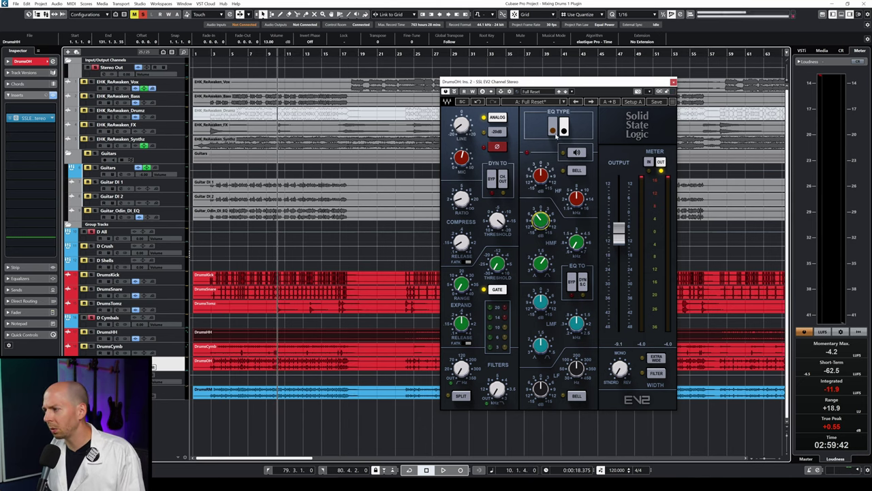
key(space)
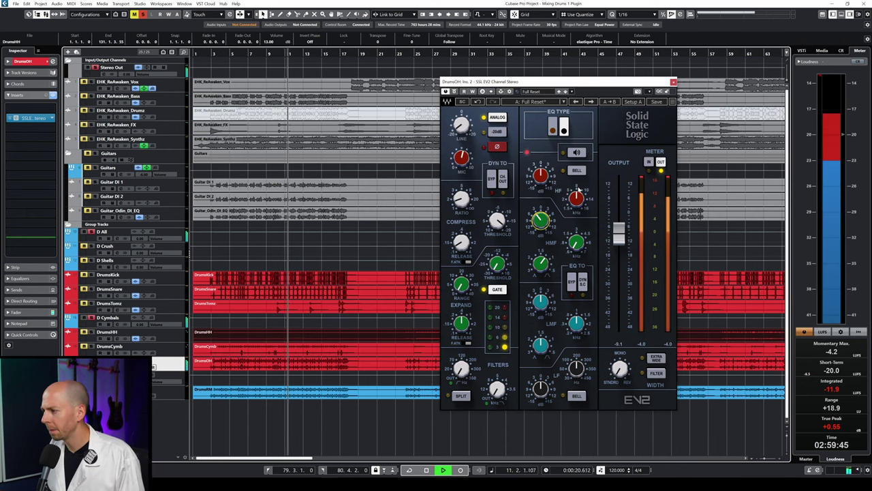
key(space)
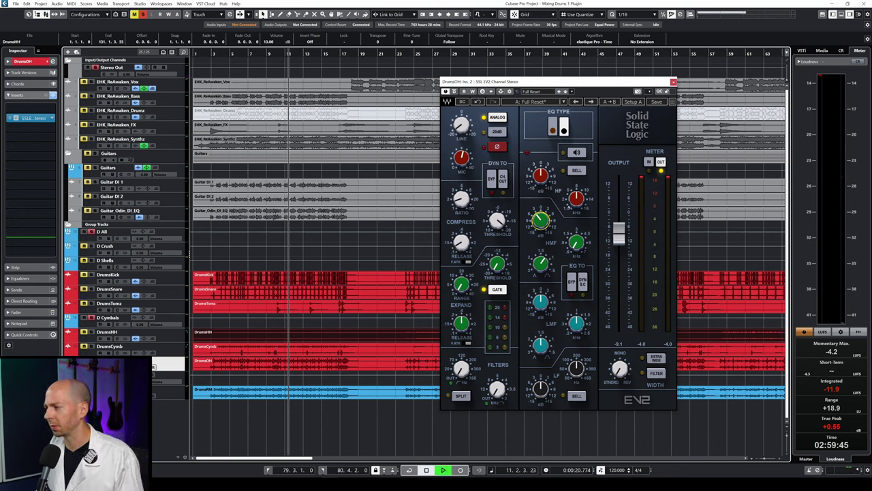
key(space)
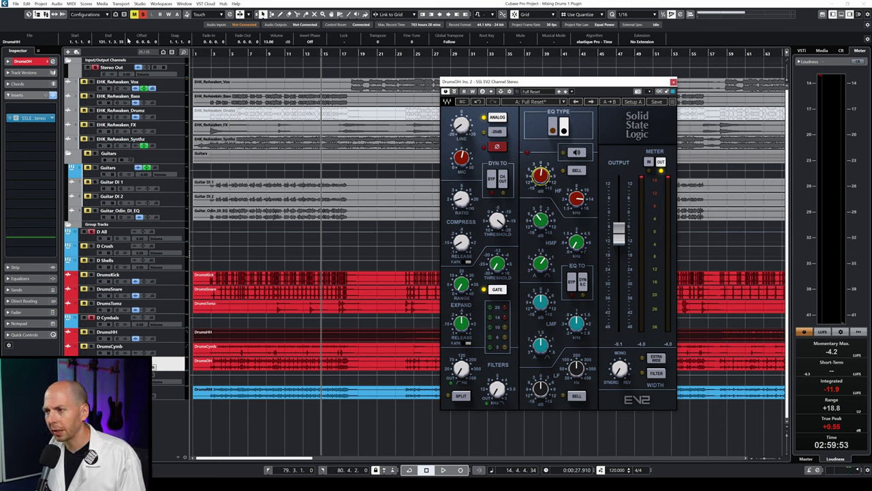
- Raise the DrumsOH channel strip's output to -5.2 dB during playback and compare the processed sound against bypass
key(space)
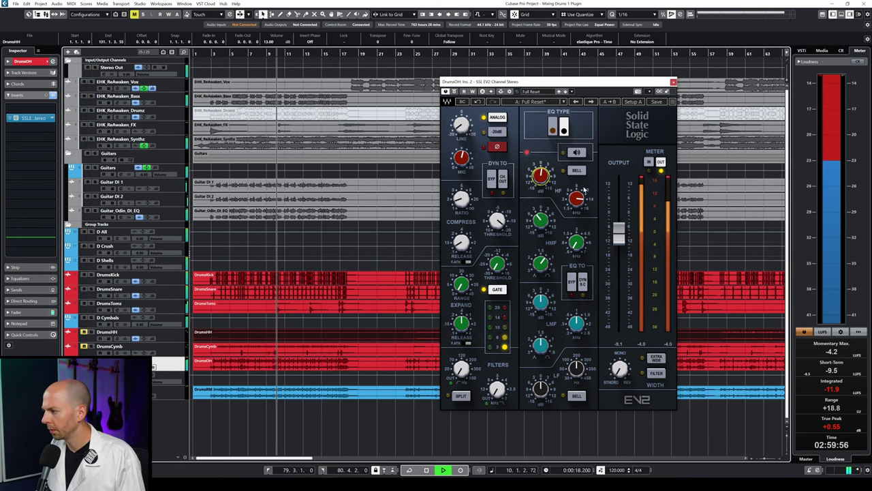
key(space)
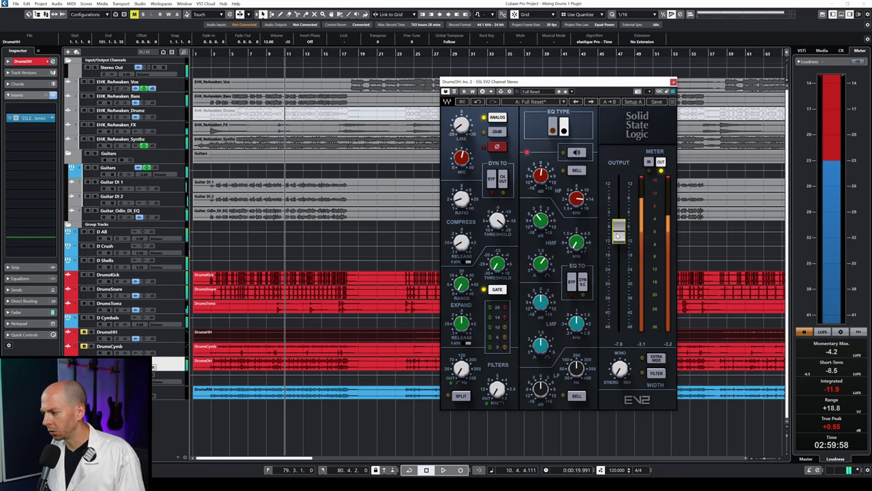
key(space)
drag(618, 235, 619, 224)
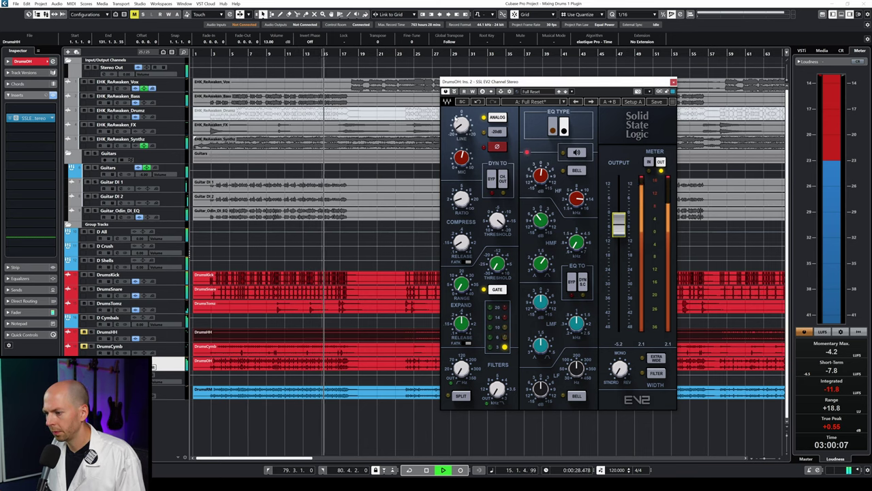
click(454, 92)
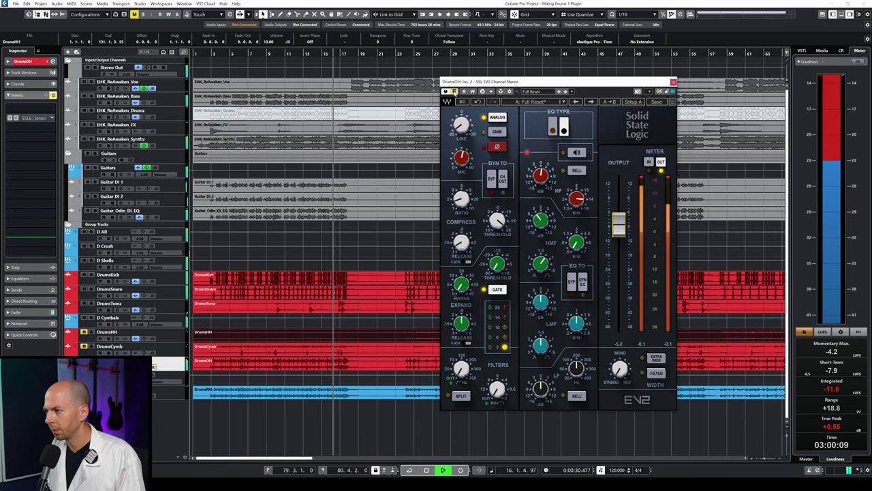
click(454, 92)
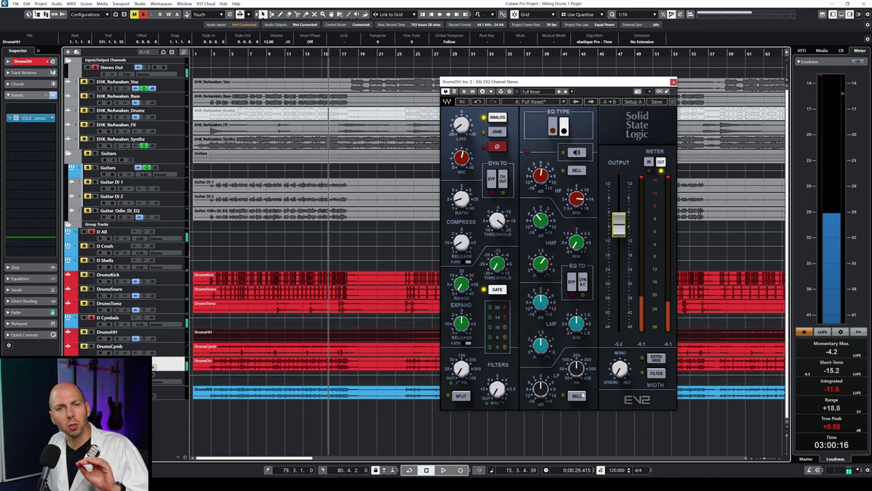
- Switch the LF band to Bell and sweep its frequency up to 450 Hz using the EQ listen mode, ending with listen off
click(577, 396)
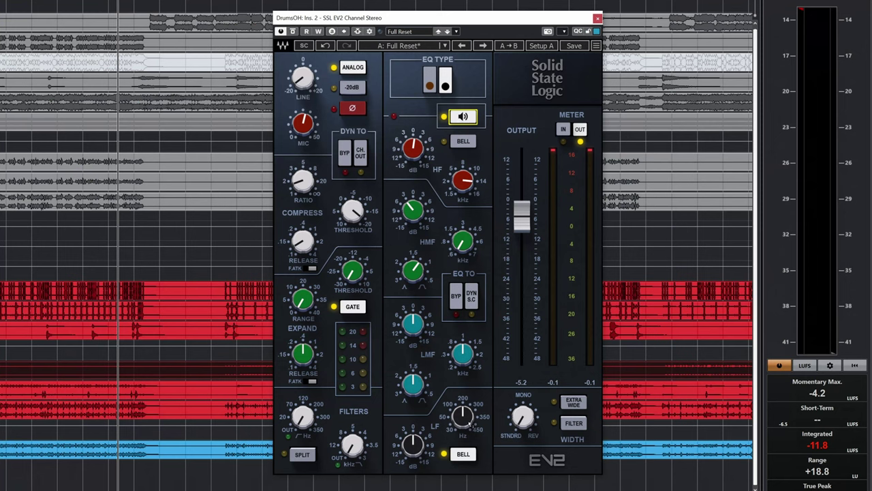
click(77, 2)
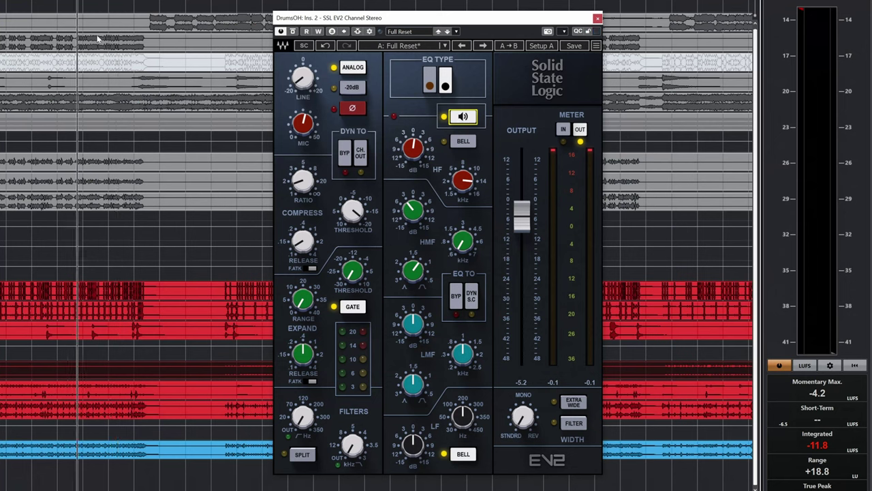
key(space)
mouse_move(462, 415)
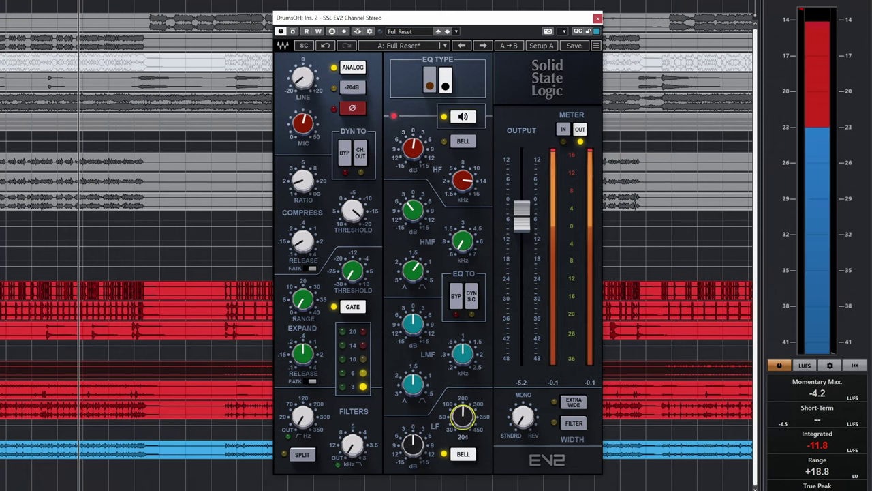
drag(463, 416, 463, 409)
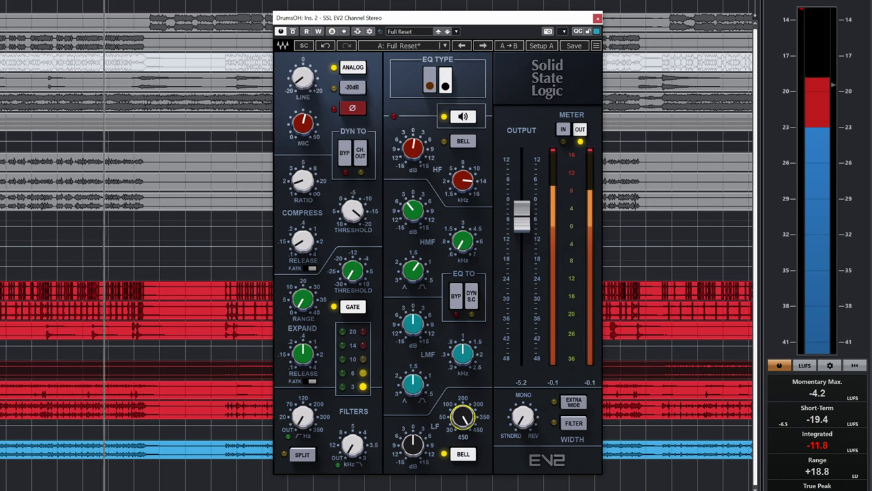
click(464, 117)
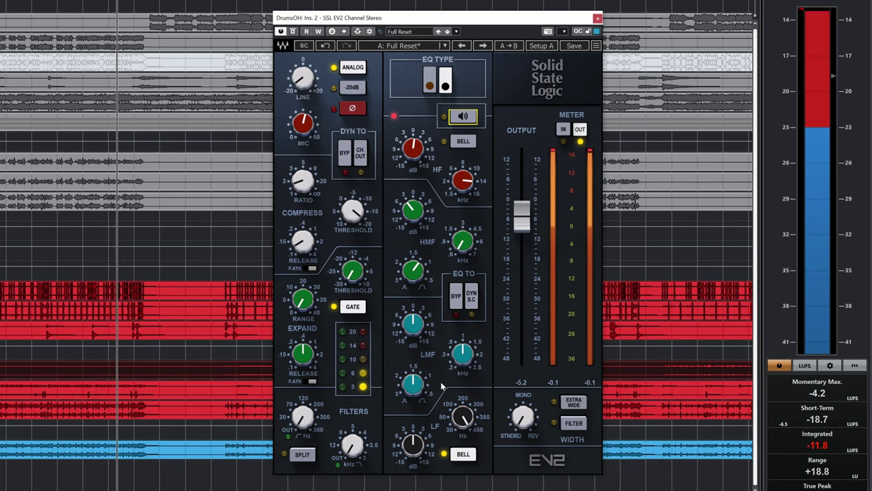
- Boost the LF band's gain to 15 dB and lower its frequency slightly below 450 Hz to locate the muddiness
drag(413, 445, 413, 409)
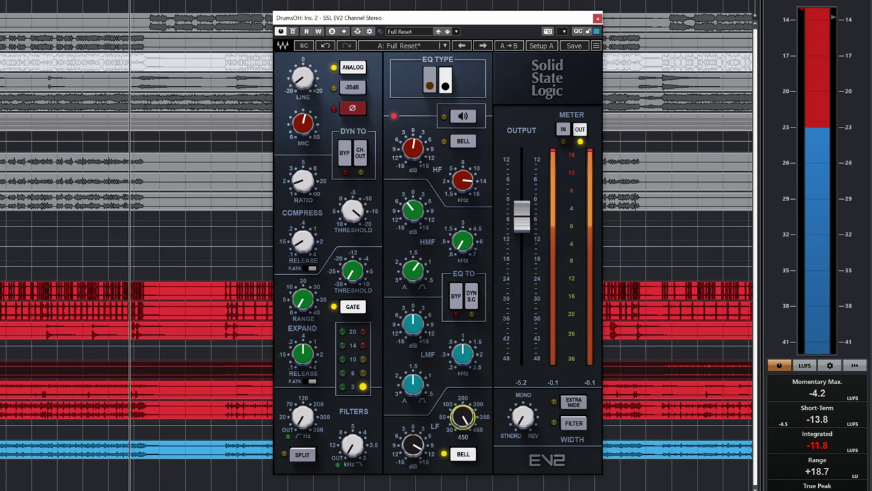
drag(413, 445, 414, 431)
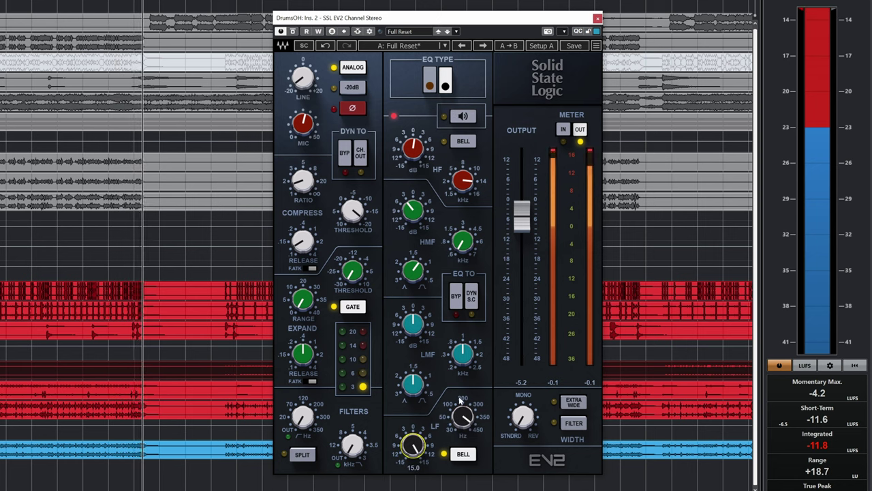
drag(463, 416, 464, 419)
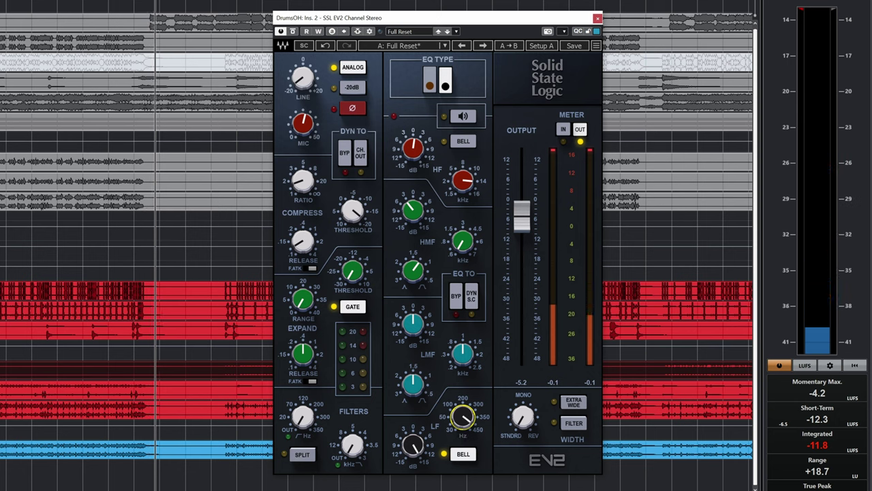
- Replay the overheads and cut the LF band's gain to about -2.2 dB
key(space)
key(space)
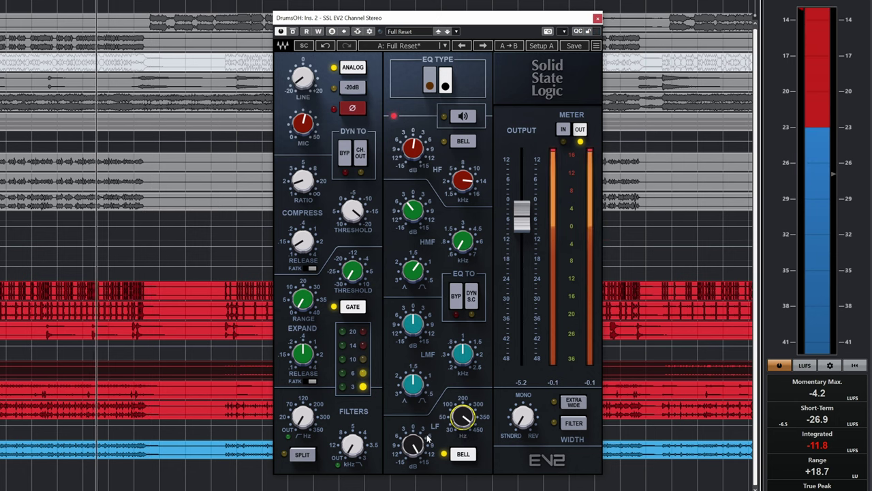
mouse_move(413, 443)
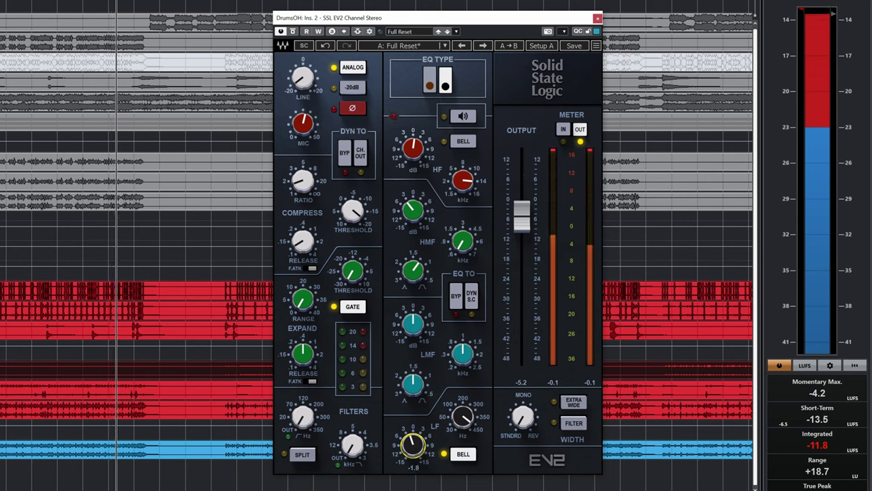
key(space)
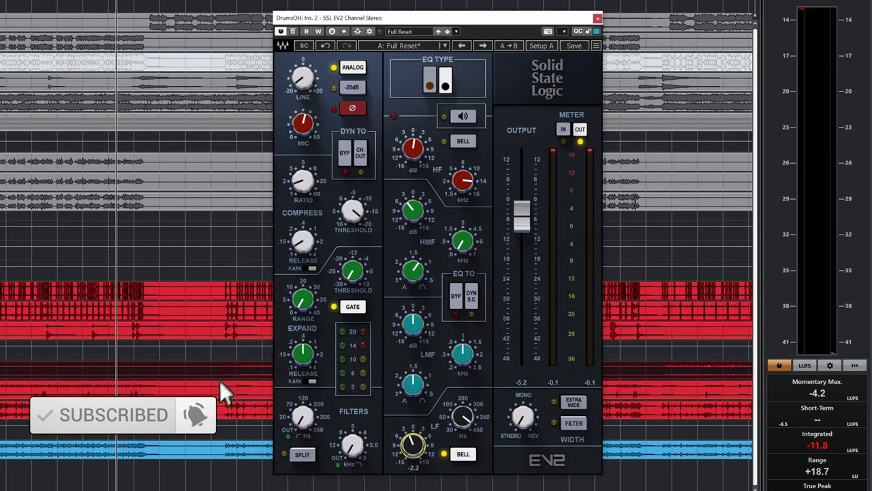
- Compare the equalized overheads with the bypassed signal during playback and close the plugin window
key(space)
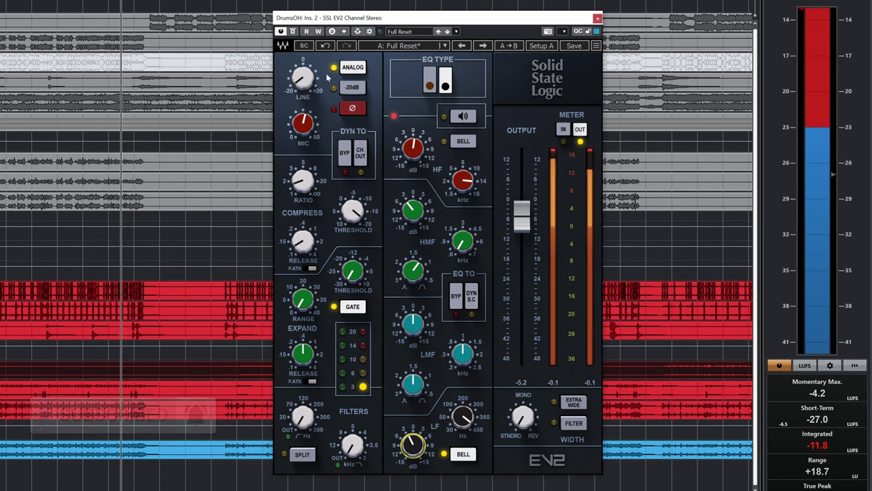
click(293, 31)
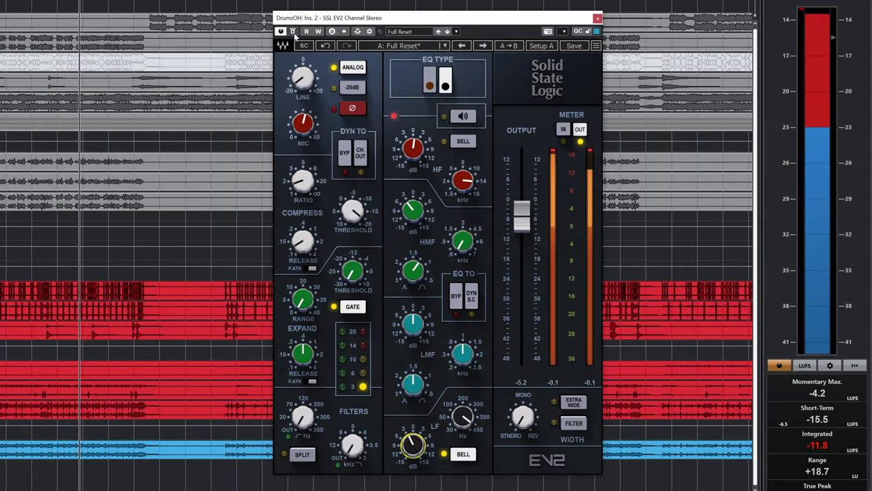
click(292, 31)
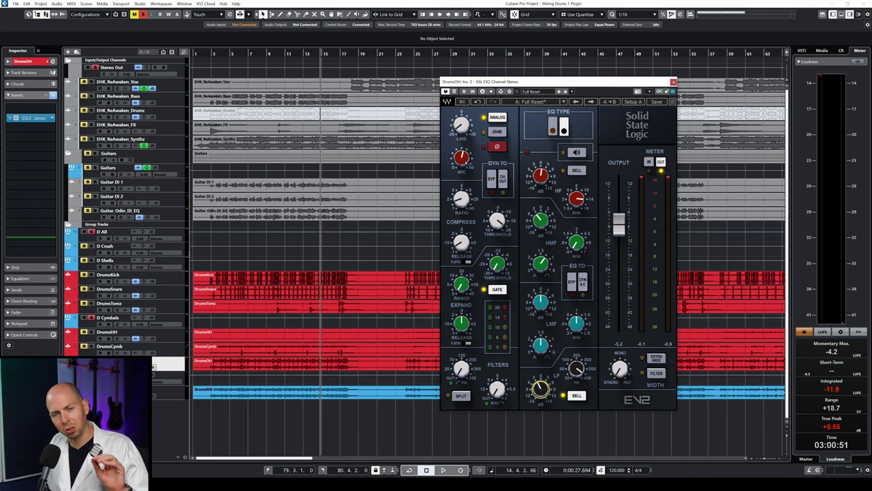
click(673, 83)
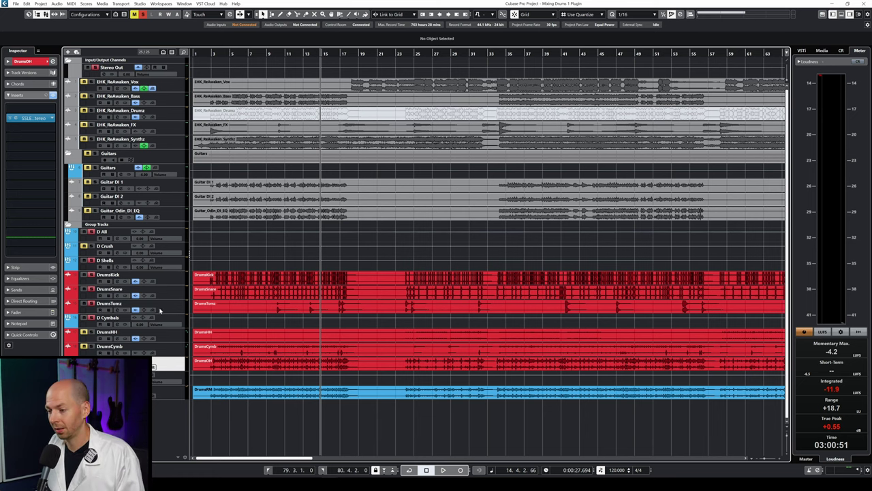
- Select the DrumsCymb track, show its channel settings and raise its volume to 6.02 dB while auditioning different song sections
click(175, 352)
click(27, 61)
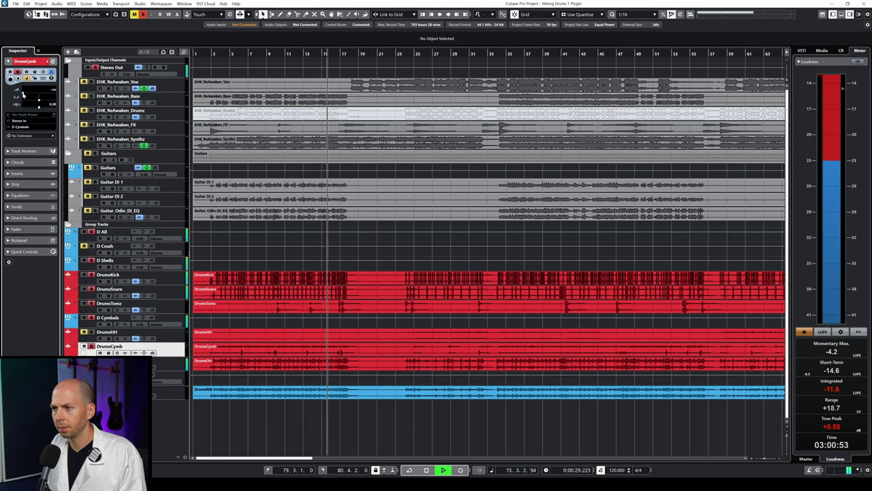
drag(37, 96, 48, 96)
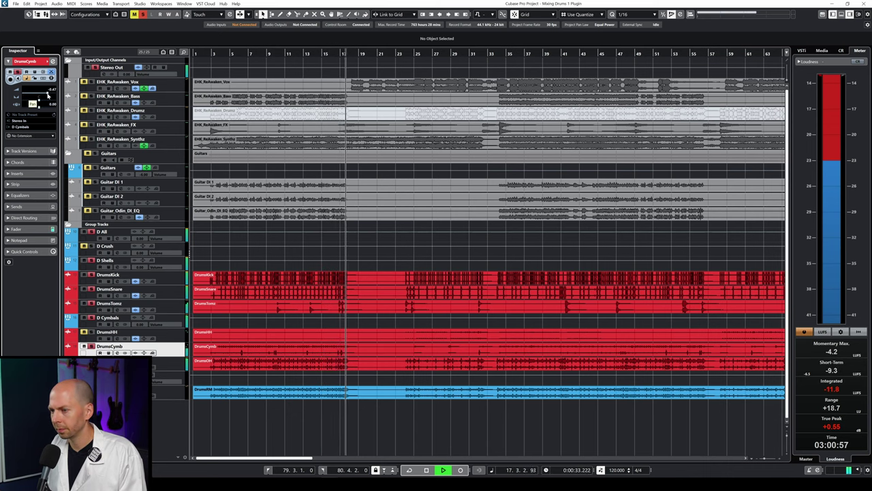
click(414, 54)
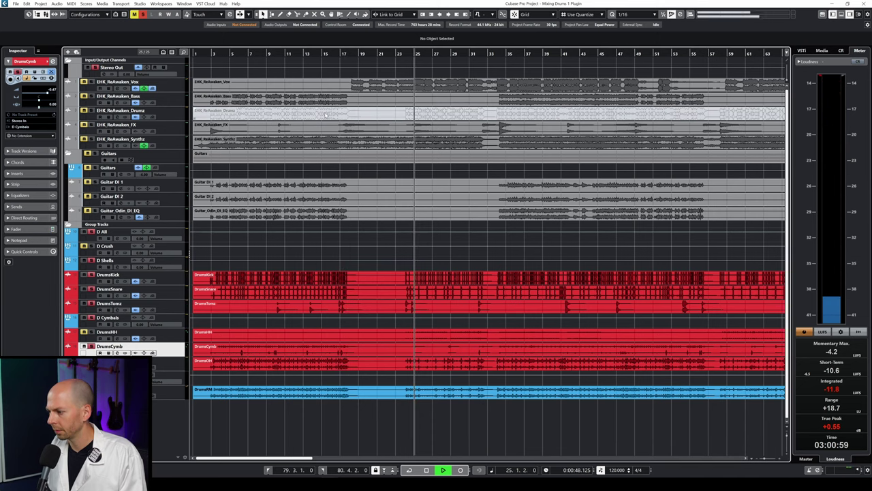
click(221, 54)
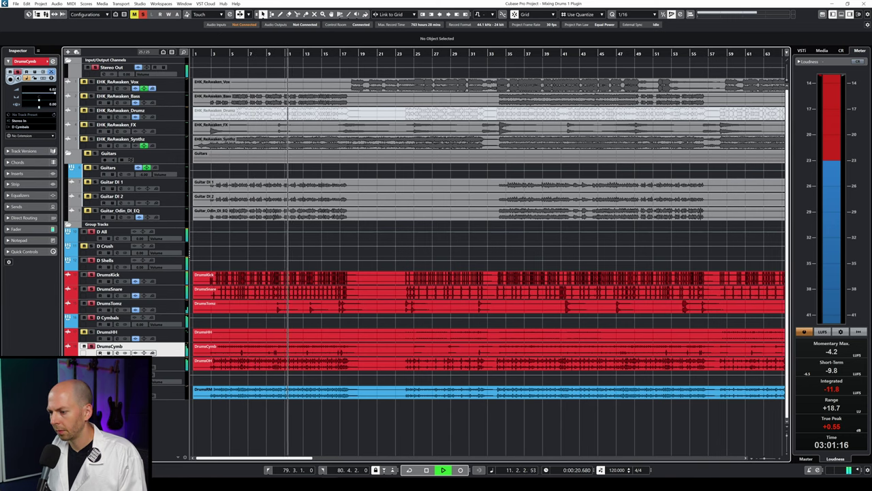
- Solo the DrumsCymb track and the overheads again and audition the section starting around bar 5
key(space)
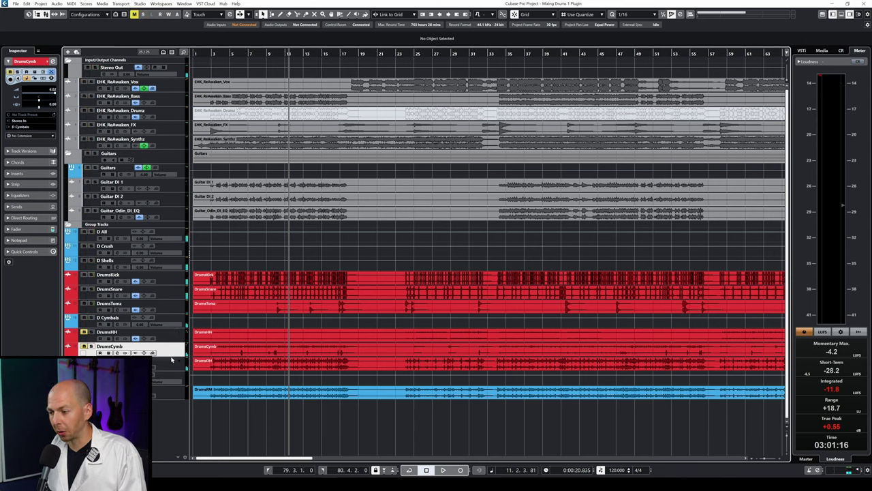
key(s)
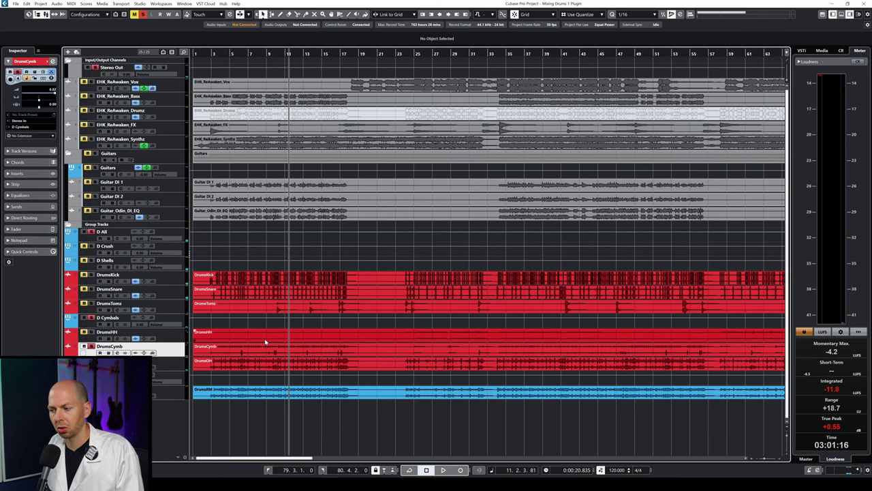
click(234, 53)
key(space)
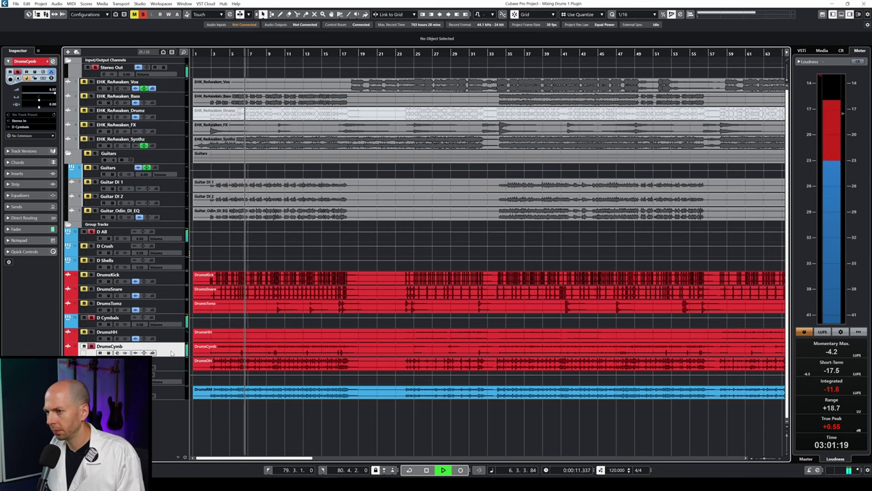
key(space)
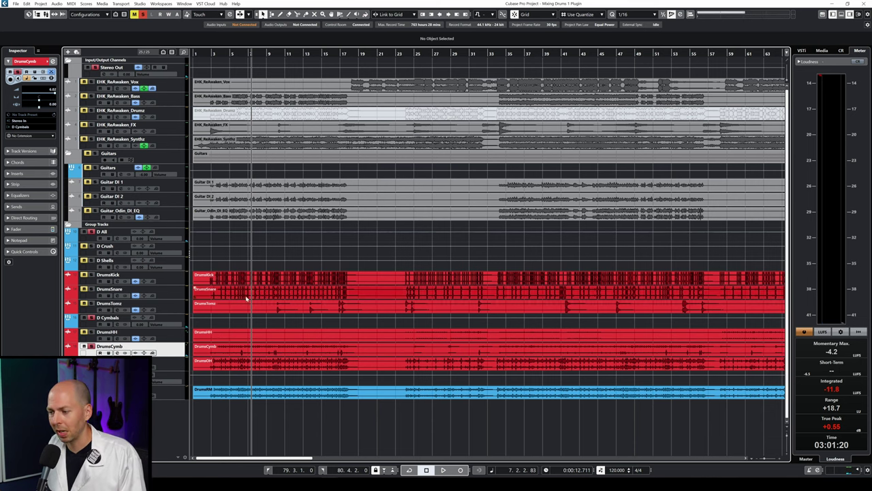
- Locate the close cymbal hits around bar 6 and loop playback from 5.2.1 to 7.2.4
drag(267, 54, 203, 126)
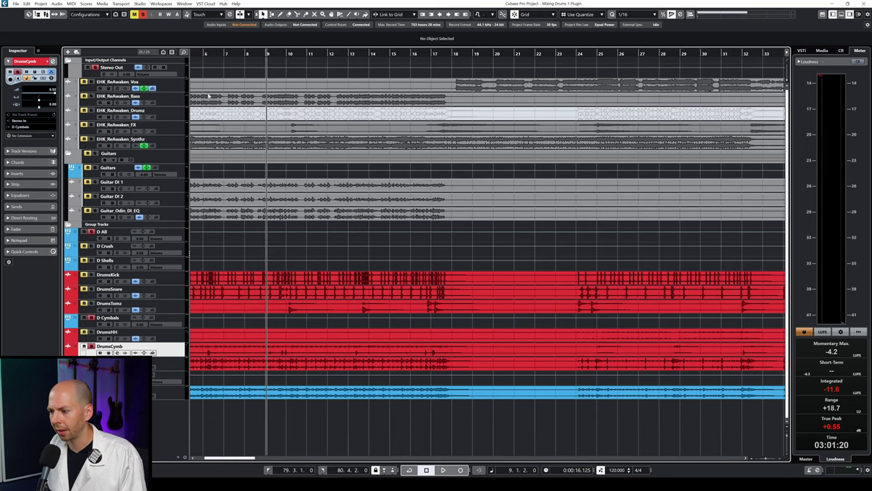
drag(207, 52, 213, 74)
key(space)
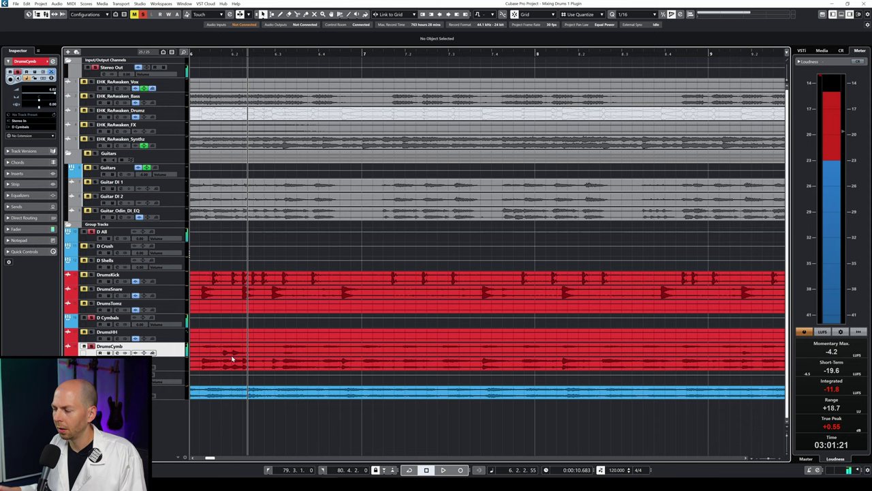
scroll(255, 204, down, 5)
click(206, 54)
key(space)
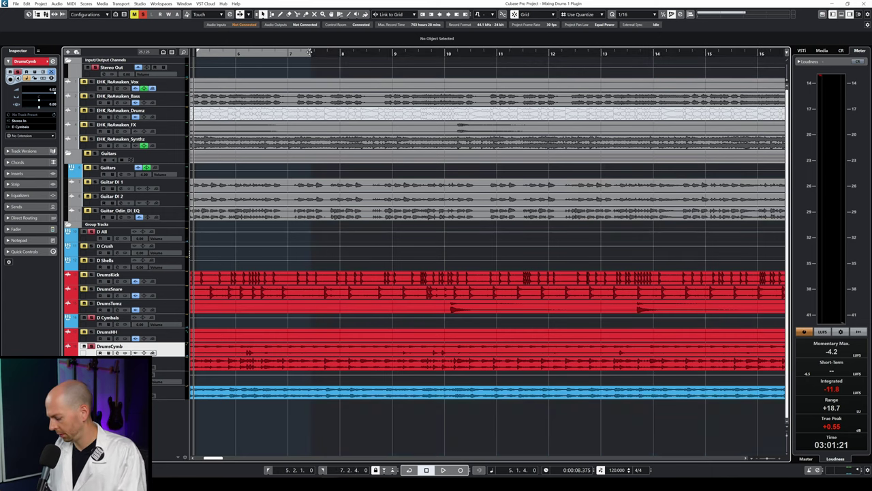
drag(309, 53, 310, 53)
key(space)
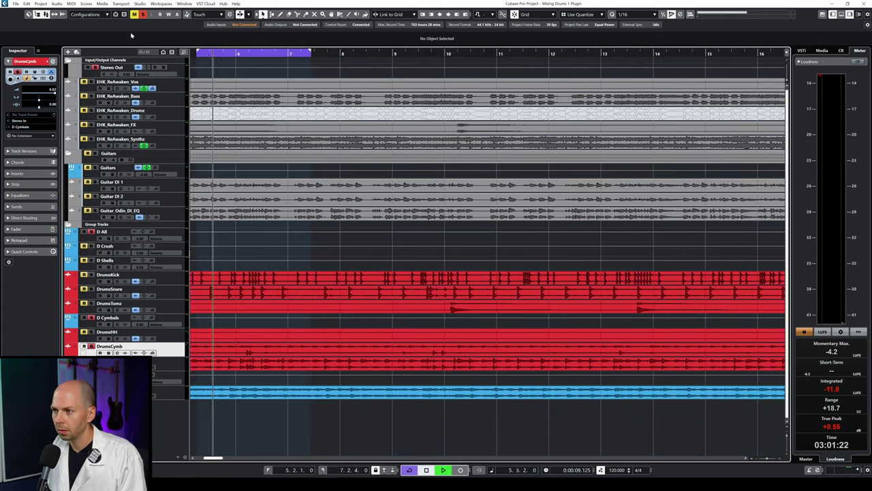
- Audition the looped cymbals in solo and with the full mix, and set the DrumsCymb volume to 0.77 dB
key(space)
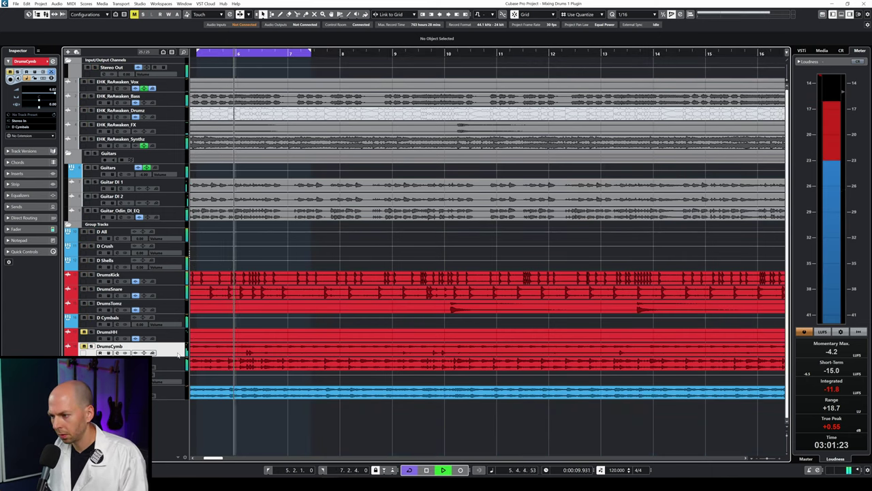
key(space)
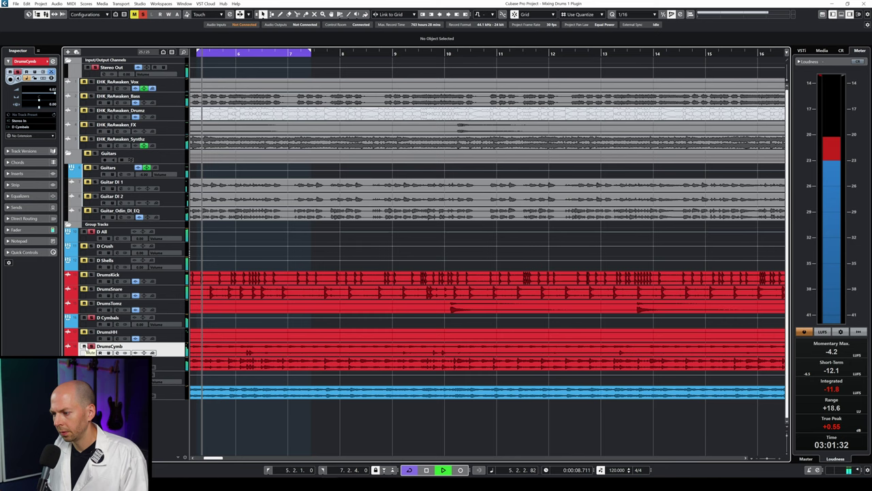
key(space)
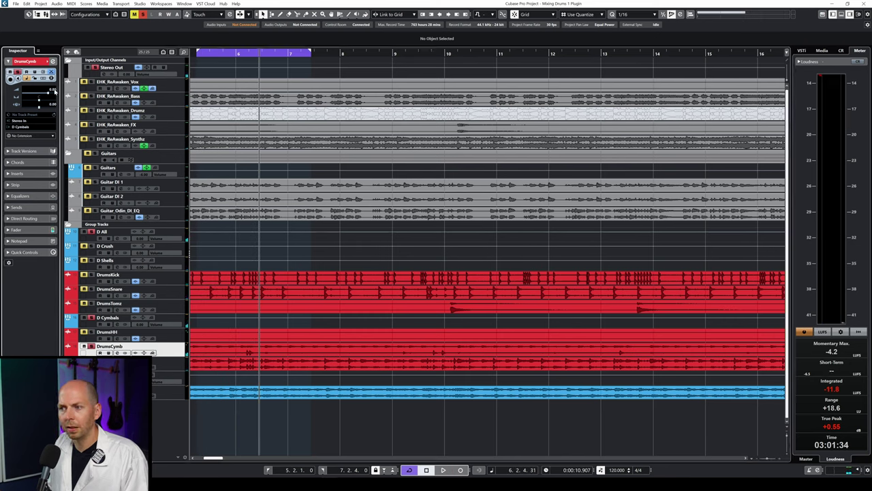
key(space)
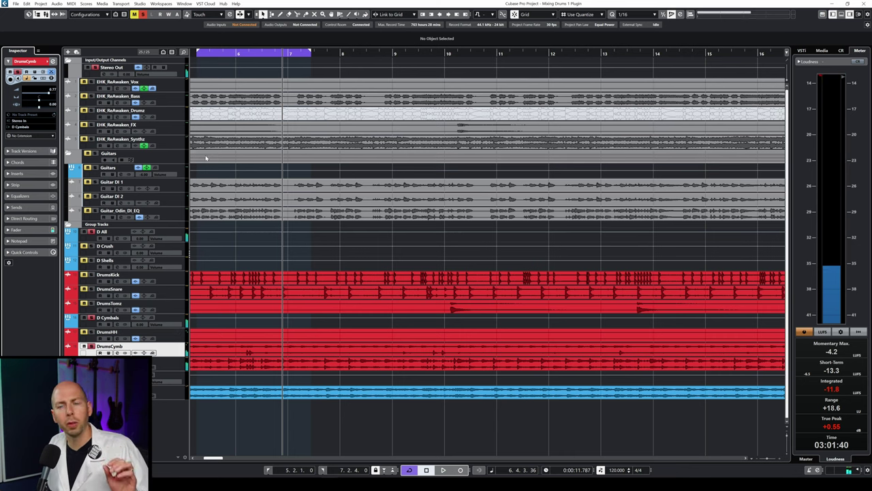
click(176, 352)
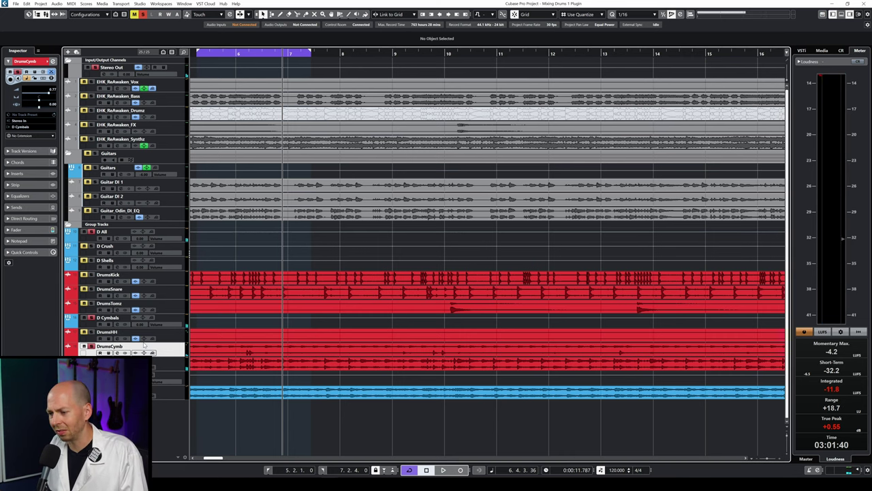
- Solo the DrumsHH track with the other cymbals and raise its volume to 6.02 dB while playing from bar 29
scroll(242, 363, down, 4)
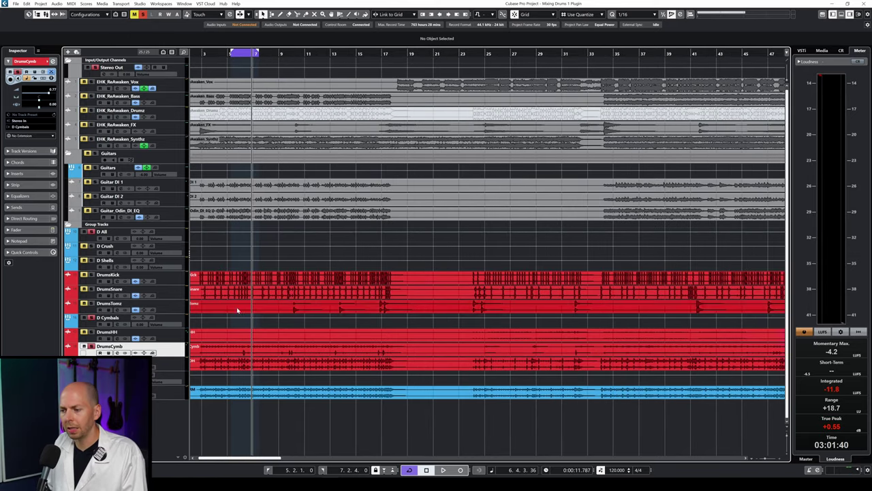
click(543, 52)
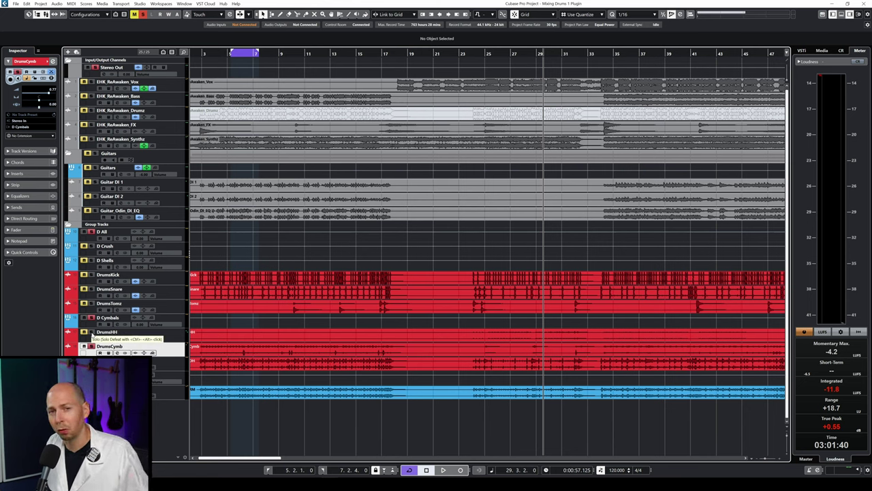
click(180, 338)
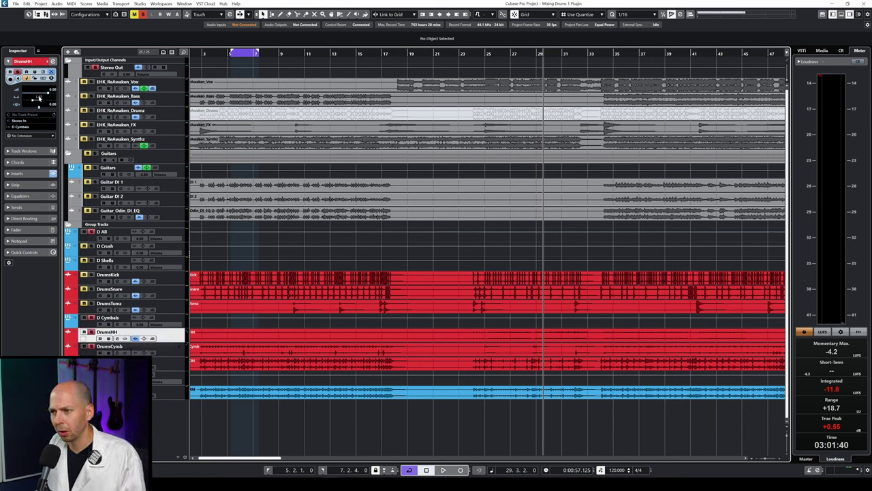
click(36, 93)
key(space)
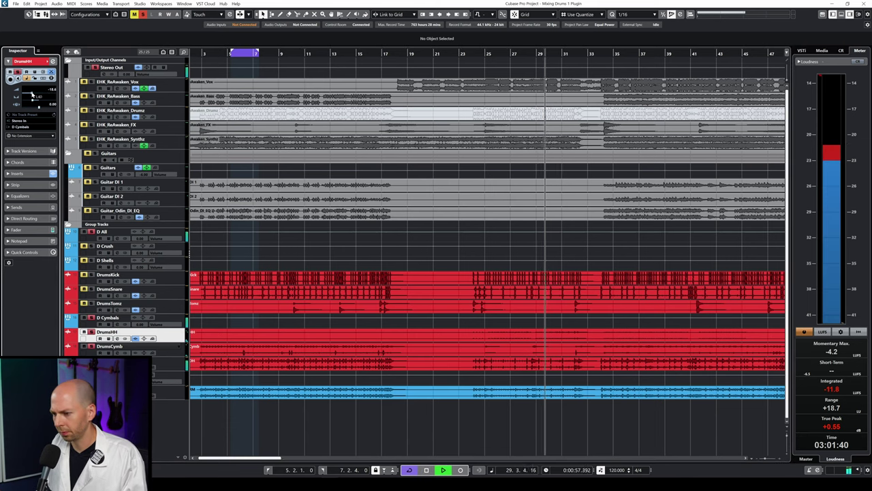
drag(33, 96, 56, 98)
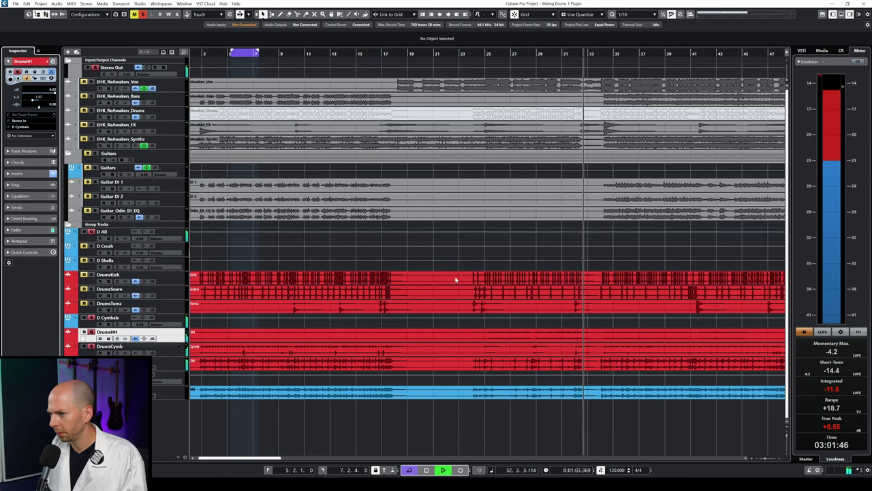
- Set the DrumsHH audio clip's volume to 20 dB and lower the track's volume to -25 dB
click(538, 338)
key(space)
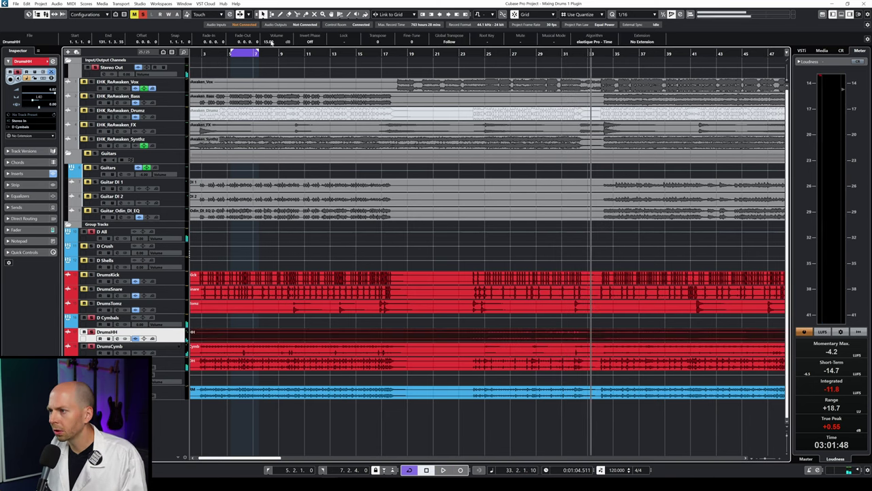
drag(53, 96, 41, 96)
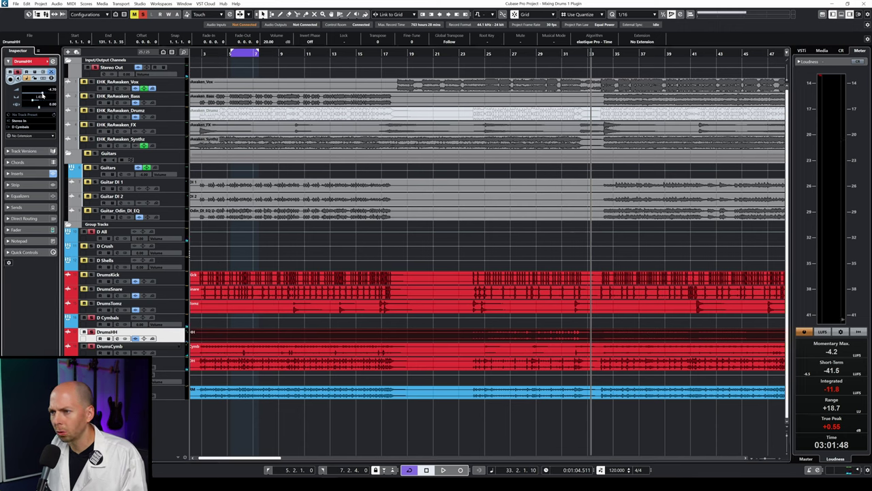
key(space)
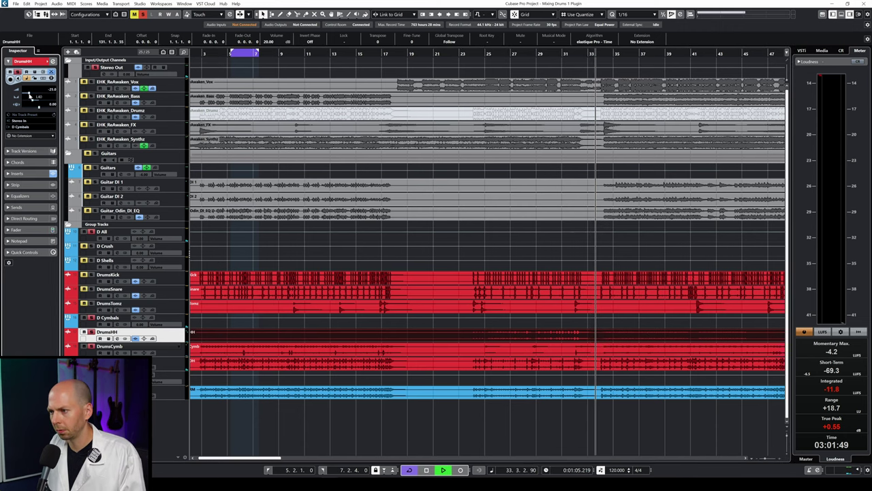
- Replay the hi-hat section from around bar 29 and balance the DrumsHH track volume at about -3 dB
click(524, 55)
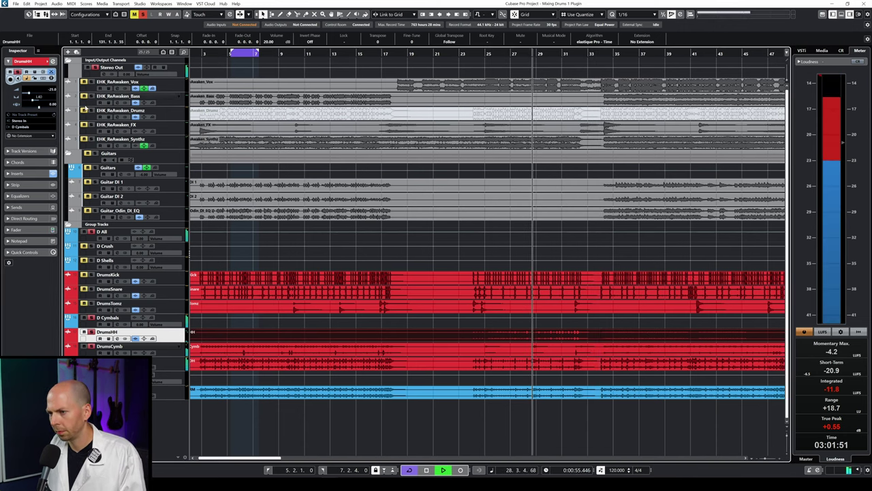
drag(31, 97, 50, 96)
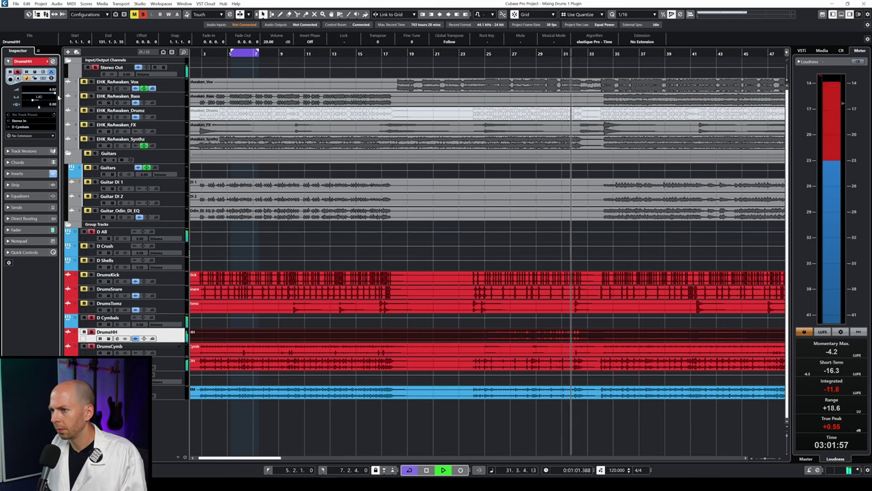
key(space)
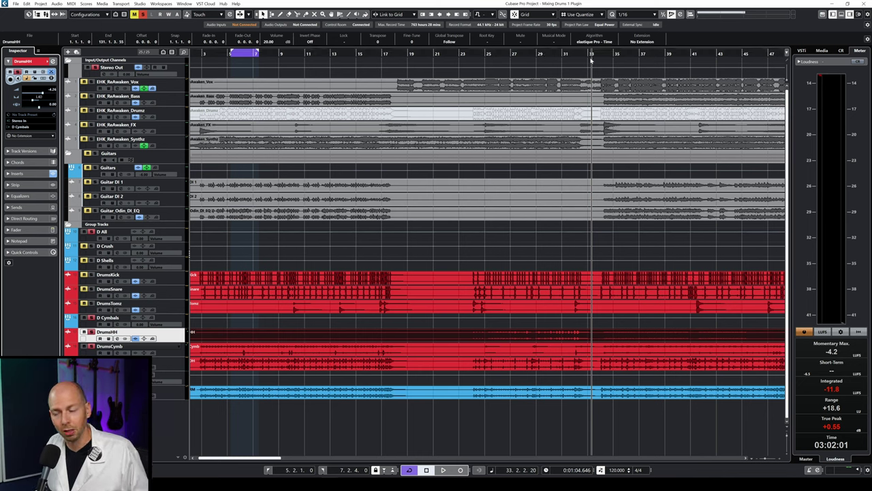
click(539, 55)
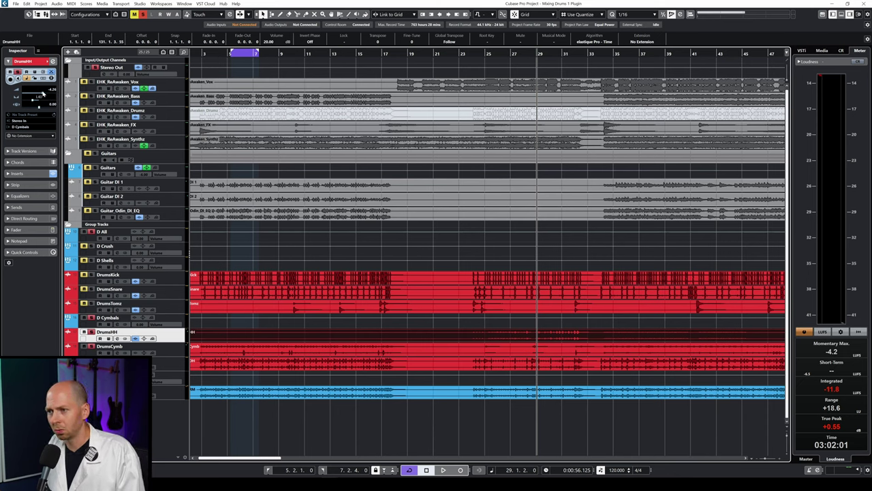
key(space)
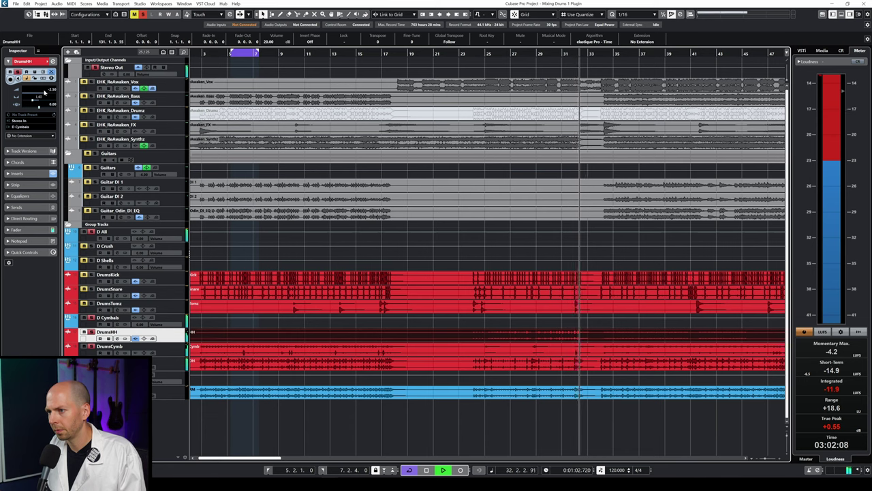
key(space)
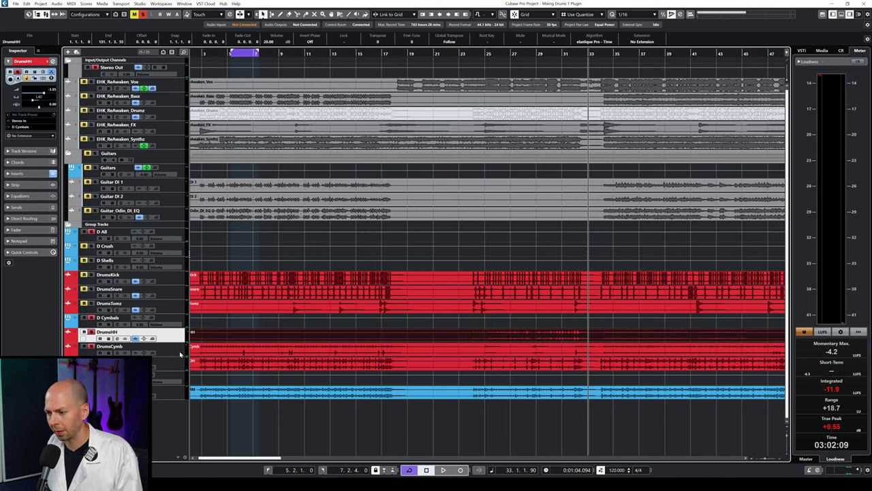
- Switch from the cymbal group to the room tracks and solo the DrumsRM track
click(176, 321)
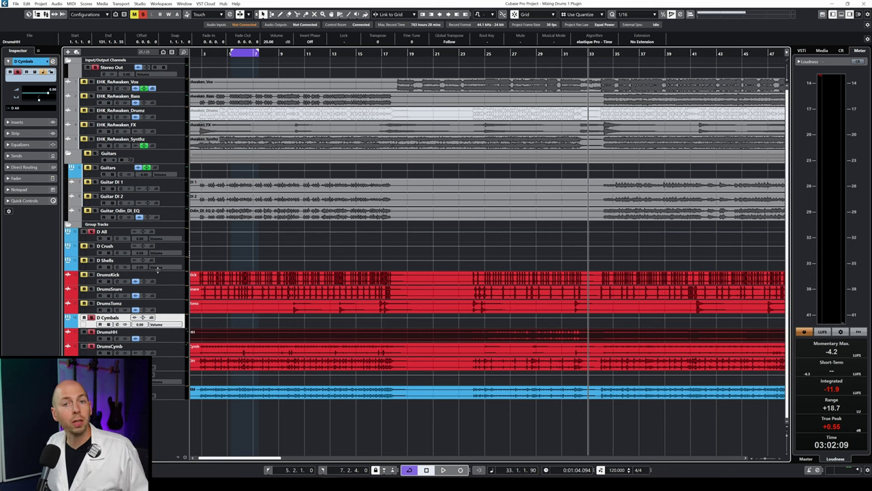
click(184, 376)
click(184, 395)
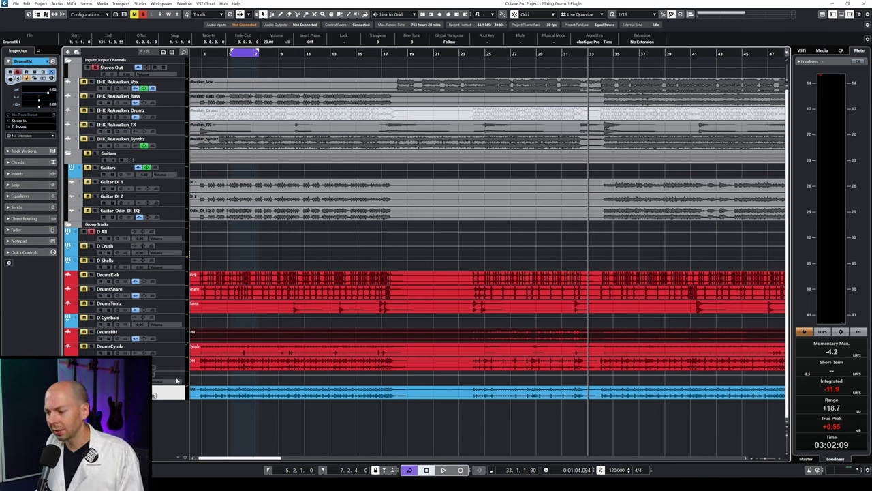
- Insert the SSL EV2 Channel Stereo plugin in the second insert slot of the D Rooms group and open it
click(178, 375)
click(16, 122)
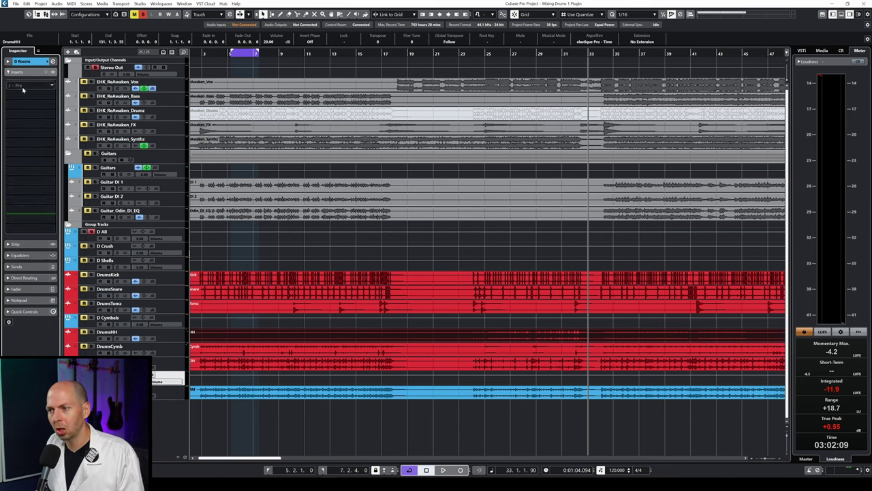
click(23, 94)
text(ssl)
click(40, 121)
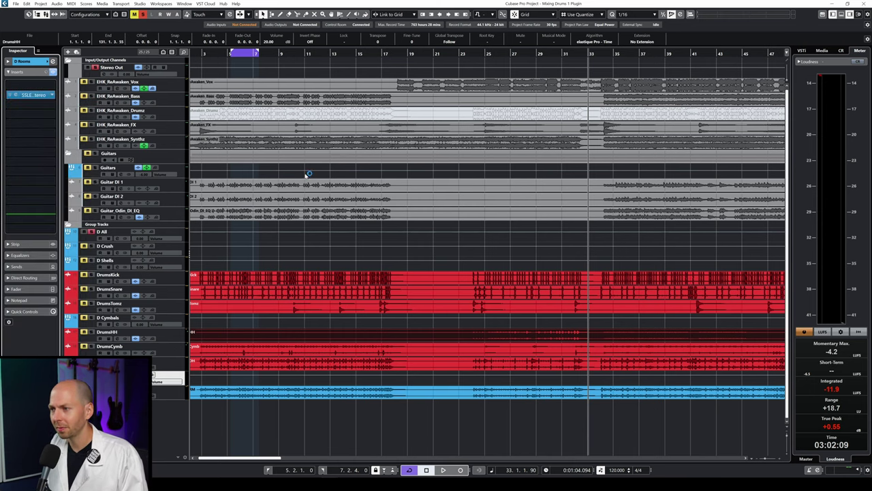
click(45, 98)
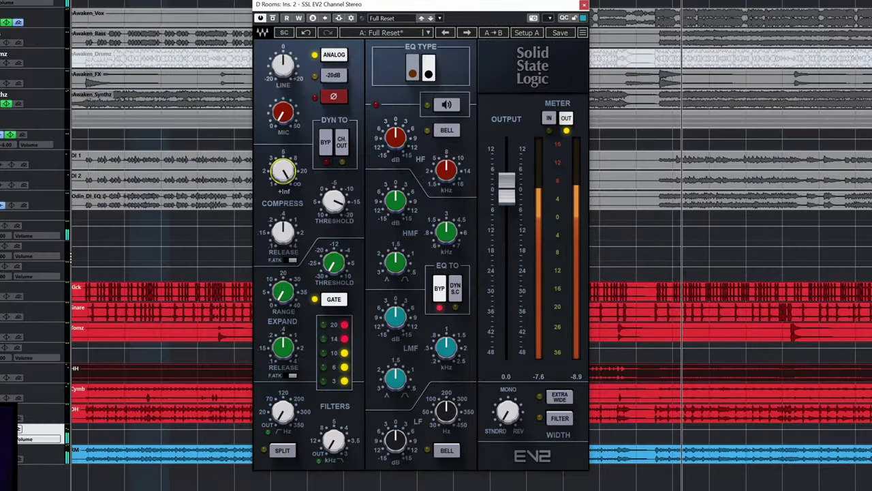
- Set the room compressor's release to 0.10, enable its fast attack and adjust the threshold to about -10 during playback
drag(283, 233, 283, 246)
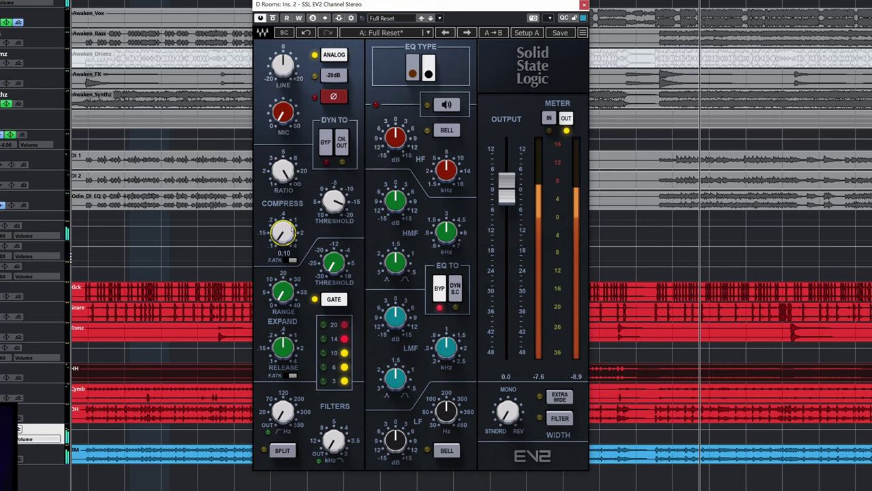
drag(334, 201, 334, 229)
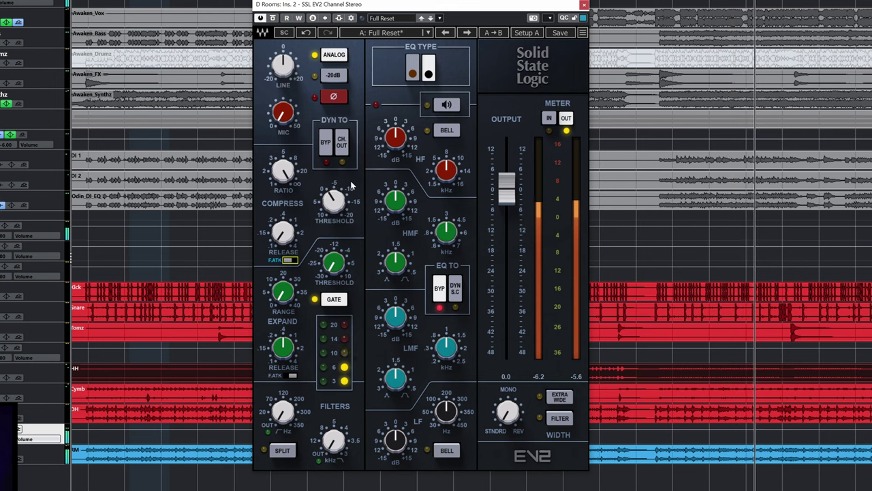
drag(334, 201, 333, 192)
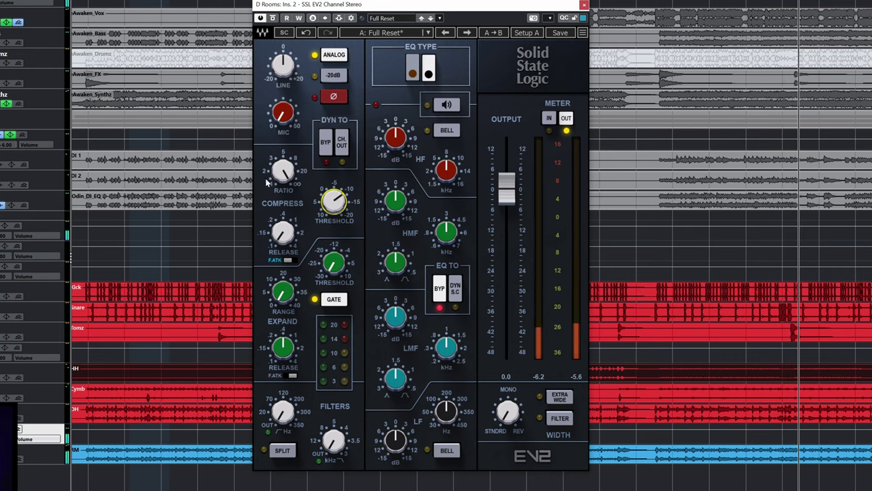
- Lower the room compressor's ratio to about 10 and lengthen its release to slightly above 0.15
key(space)
drag(286, 172, 286, 178)
mouse_move(283, 233)
mouse_down()
mouse_move(284, 224)
mouse_move(286, 232)
mouse_up()
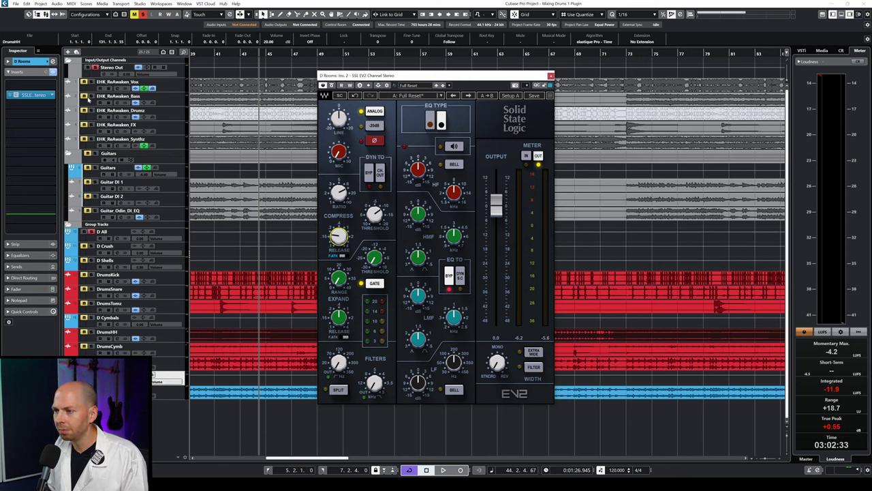
- Add the bass and guitar tracks to the solo and raise the EV2's output to 12.0 during playback
click(84, 98)
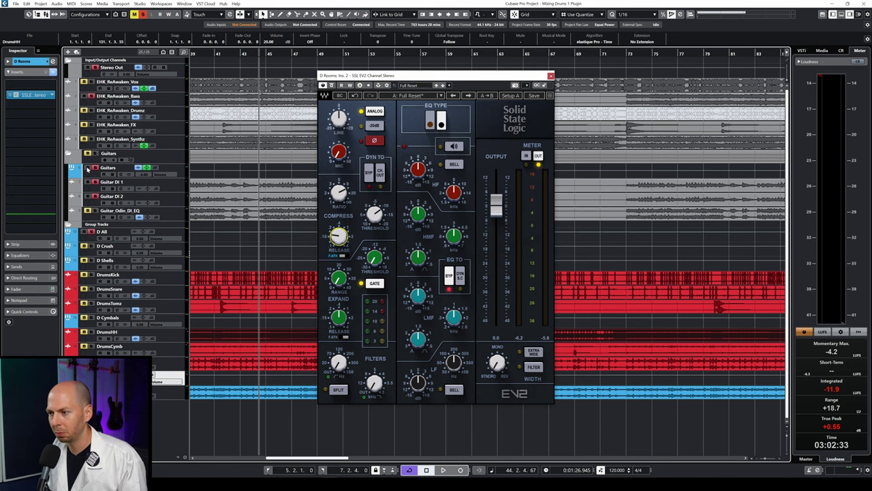
key(space)
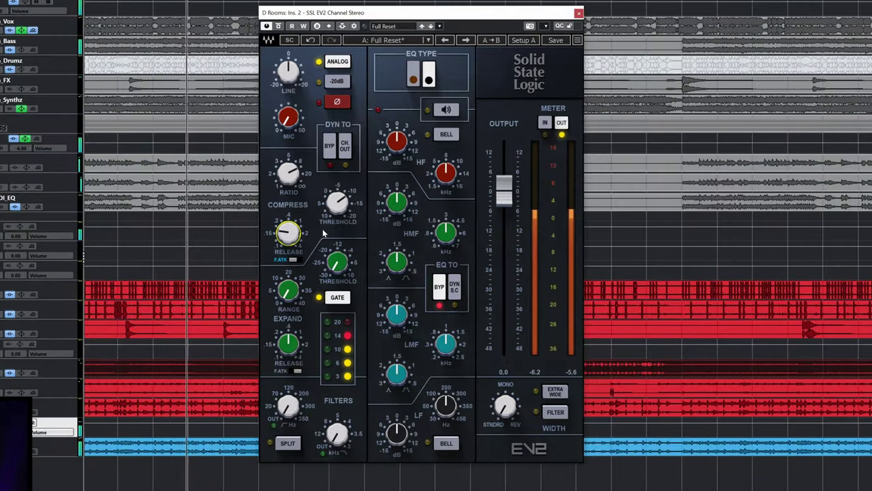
drag(504, 191, 505, 148)
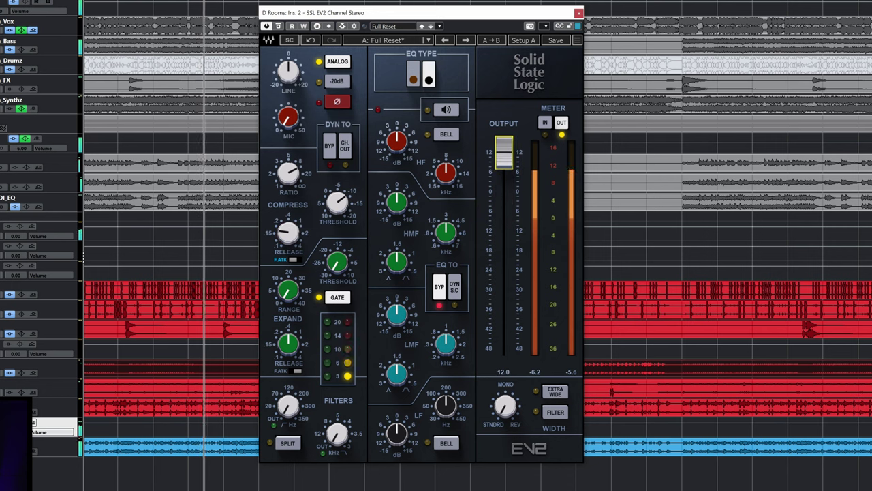
- Audition compressor release values of 0.15, 0.10 and 0.29 on the rooms and ease the threshold to about -7
click(288, 233)
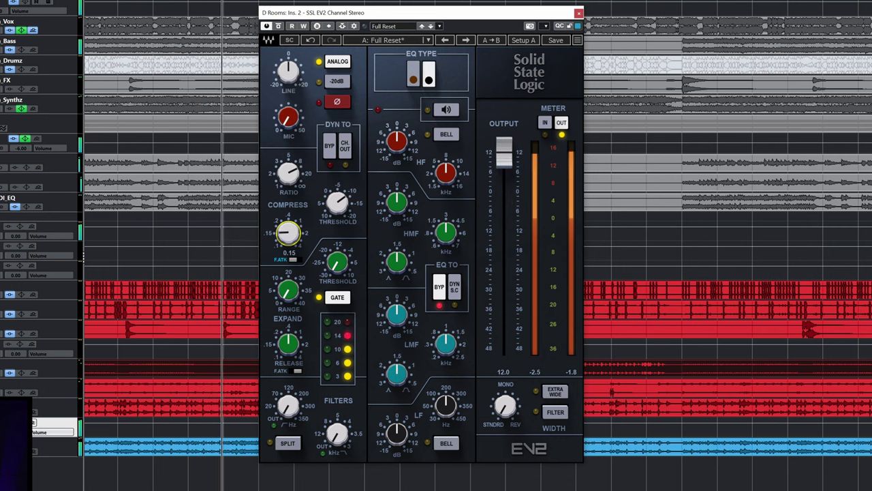
drag(288, 232, 288, 236)
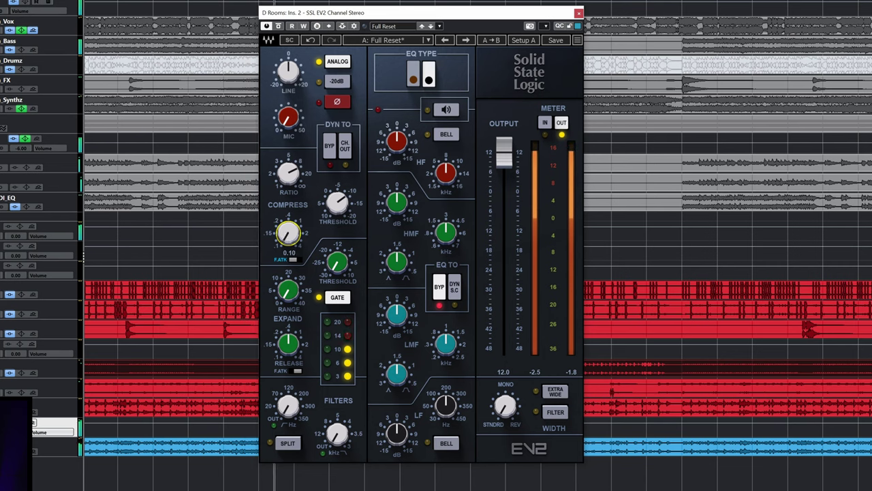
drag(336, 202, 336, 203)
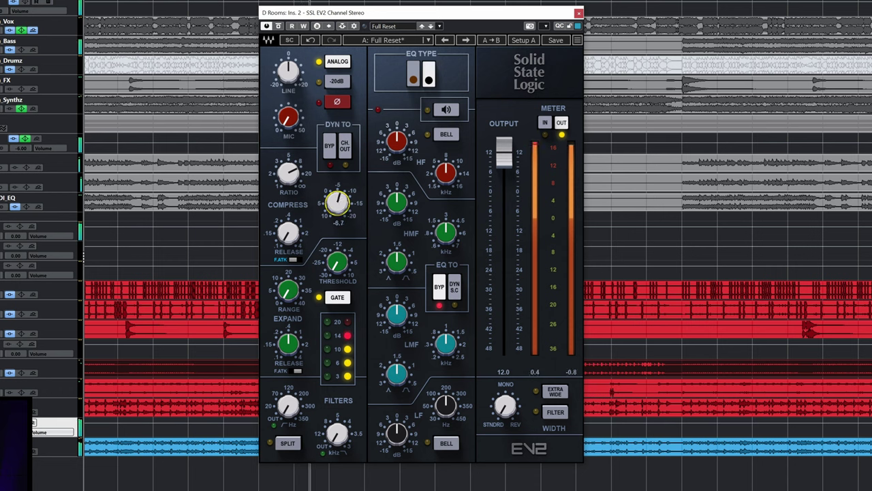
drag(299, 235, 299, 235)
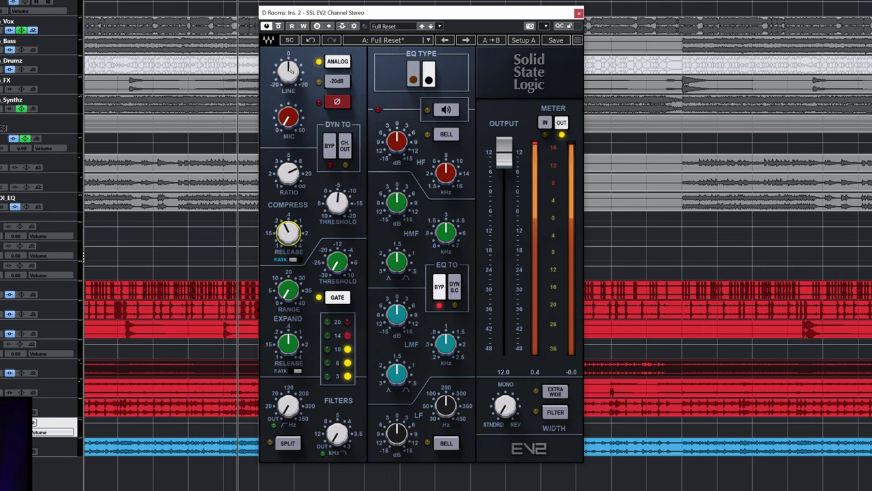
mouse_move(287, 236)
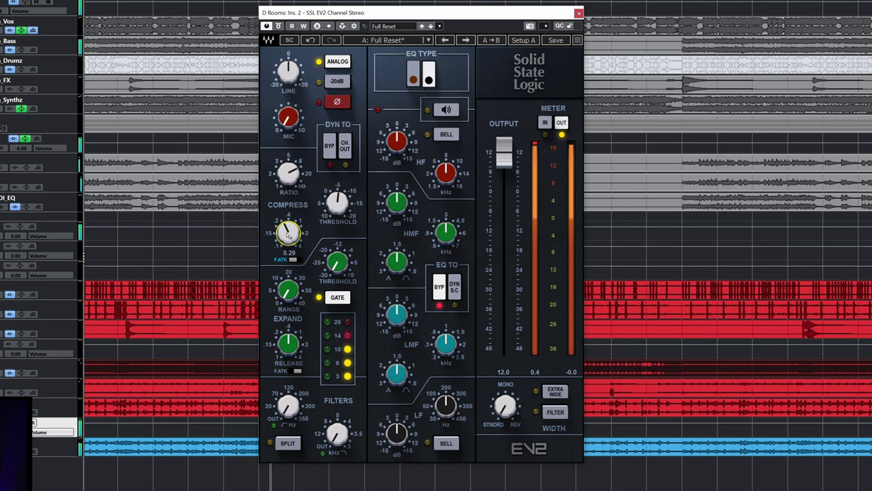
key(space)
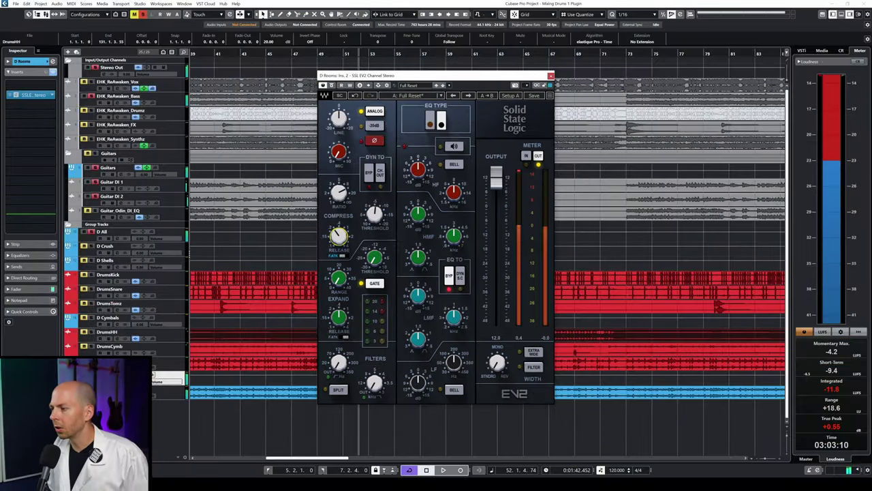
mouse_move(378, 214)
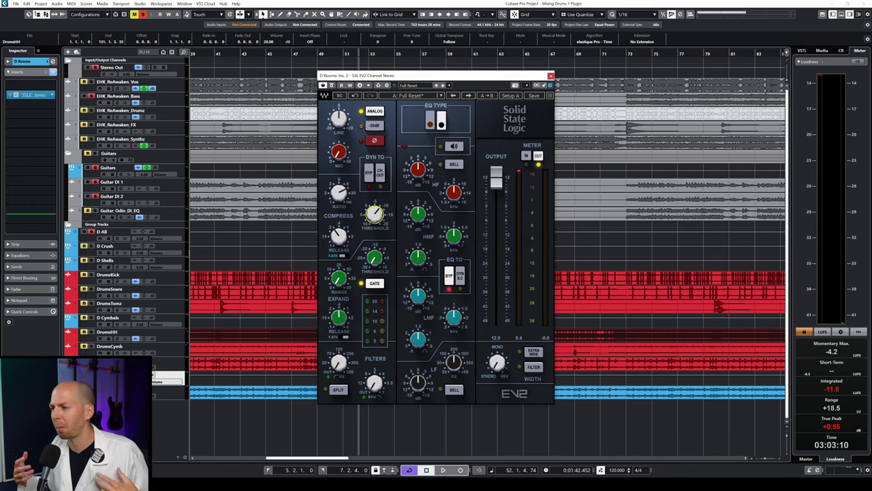
- Replay from around bar 41 with the D Cymbals and D Shells groups also soloed, and lower the EV2's output to 6.3
click(219, 53)
key(space)
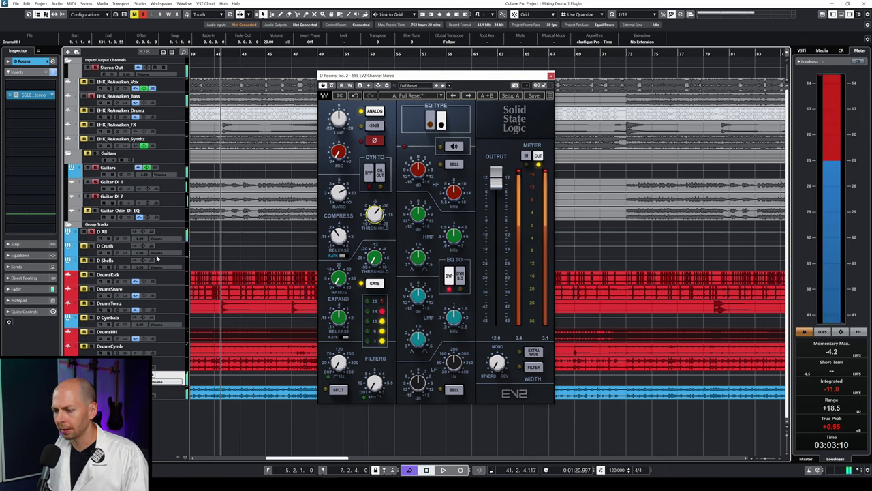
click(92, 317)
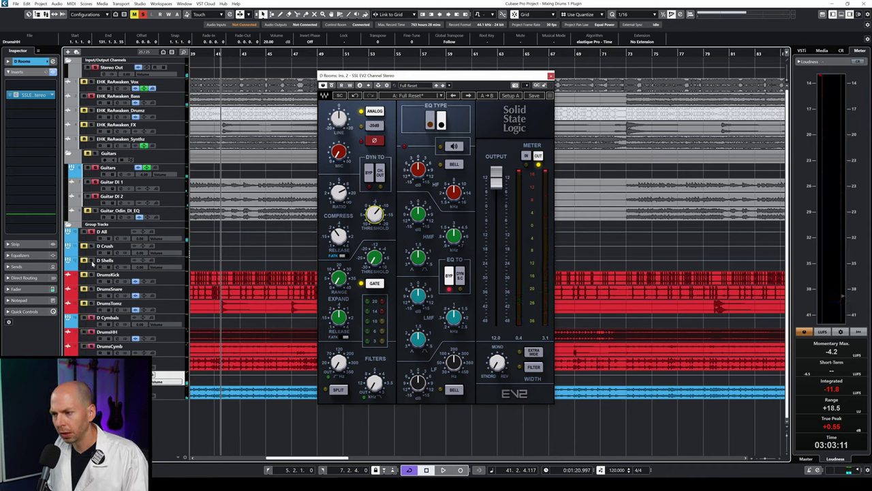
key(space)
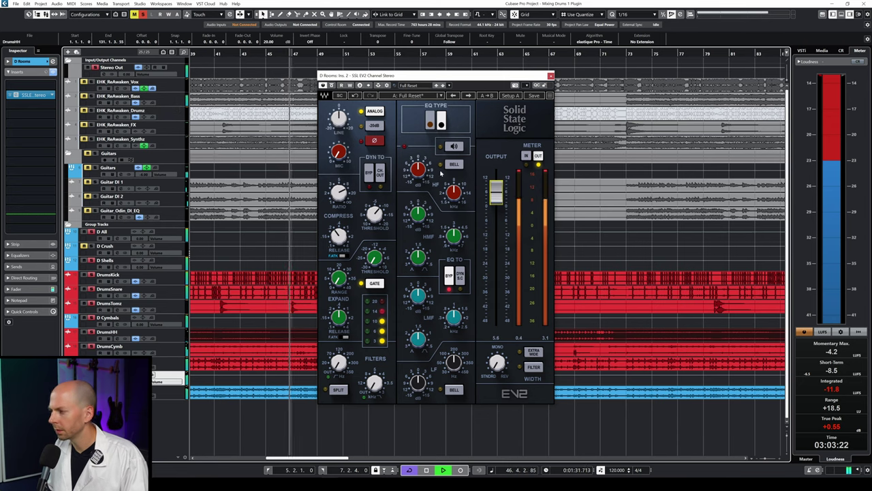
mouse_move(485, 199)
mouse_down()
mouse_move(485, 190)
mouse_move(496, 191)
mouse_up()
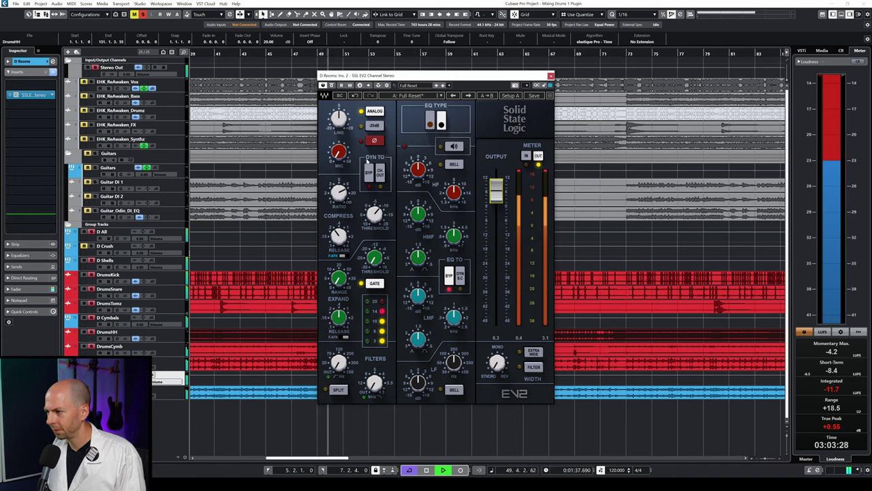
key(space)
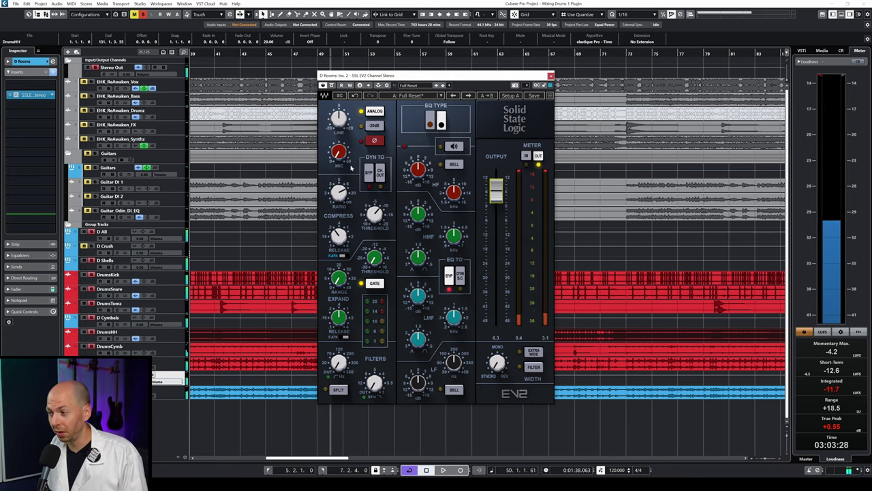
- Drive the EV2's mic preamp to about 37 during playback and compensate by lowering the output to -7.1
key(space)
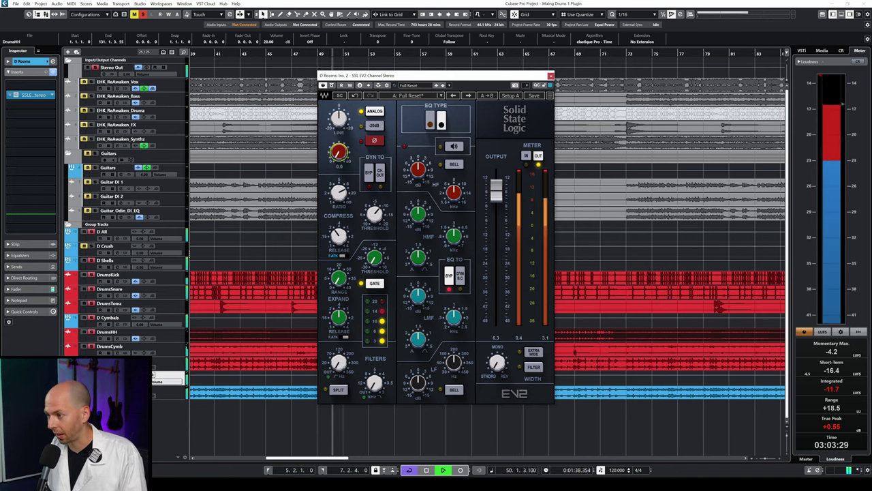
drag(339, 151, 340, 148)
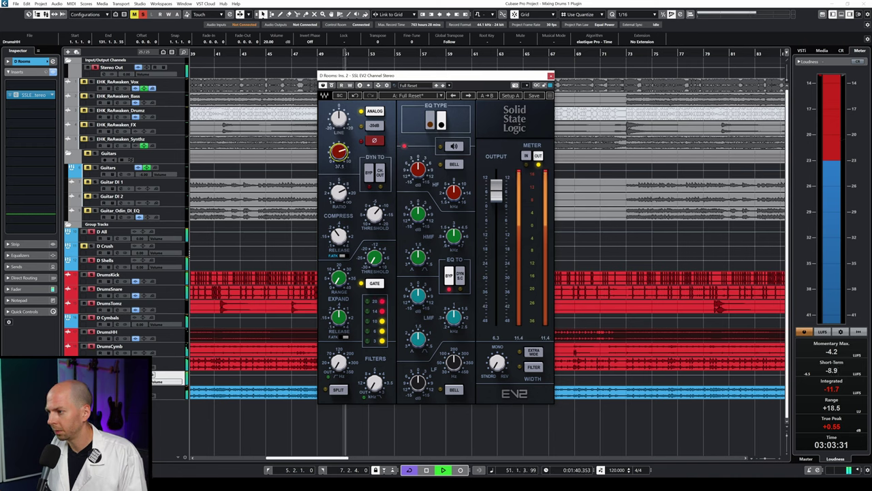
drag(496, 191, 496, 217)
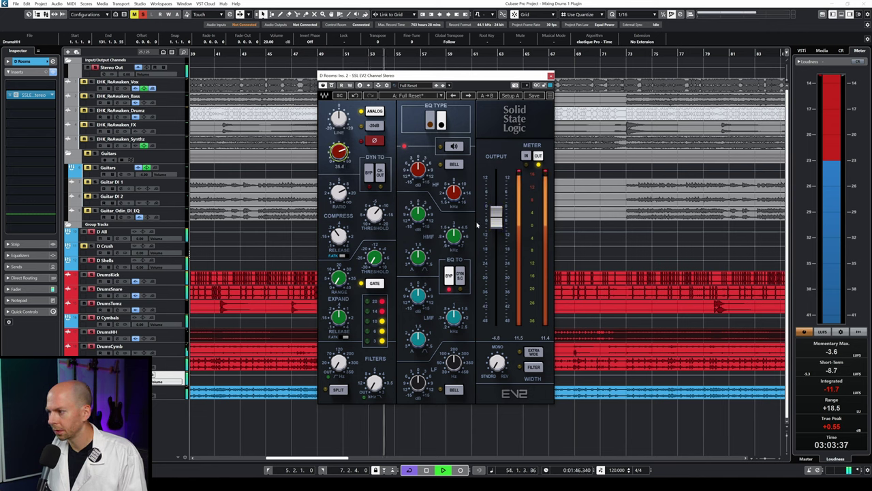
drag(496, 217, 496, 222)
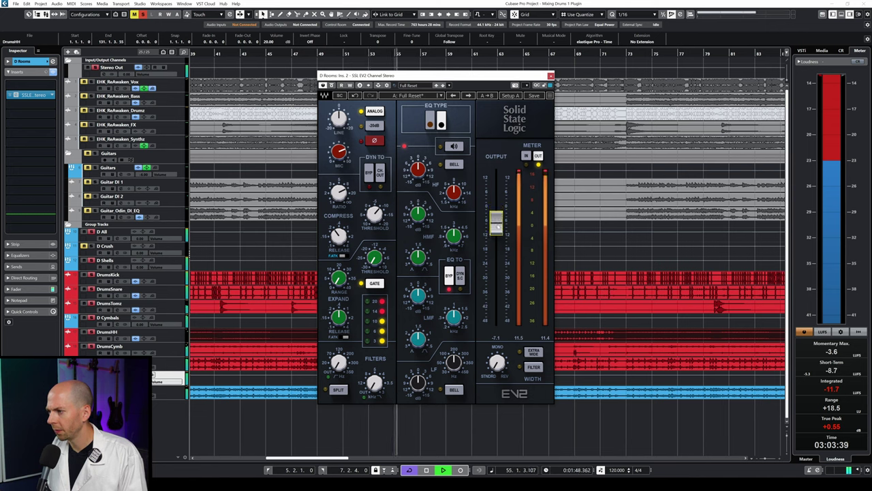
key(space)
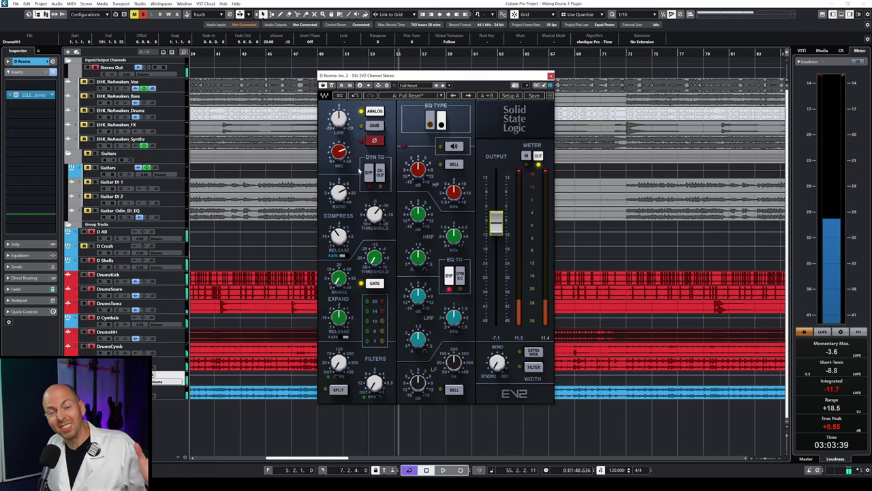
- Play the mix and bypass the EV2 on the rooms to compare the sound with and without it
key(space)
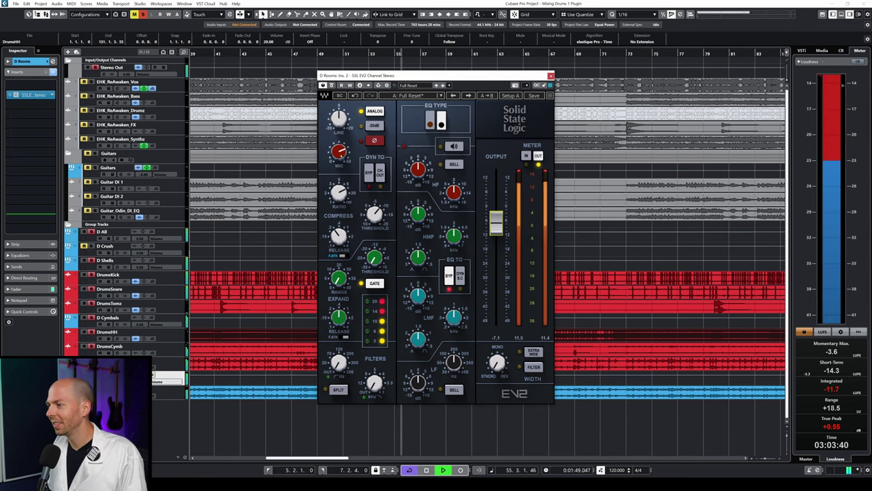
click(331, 86)
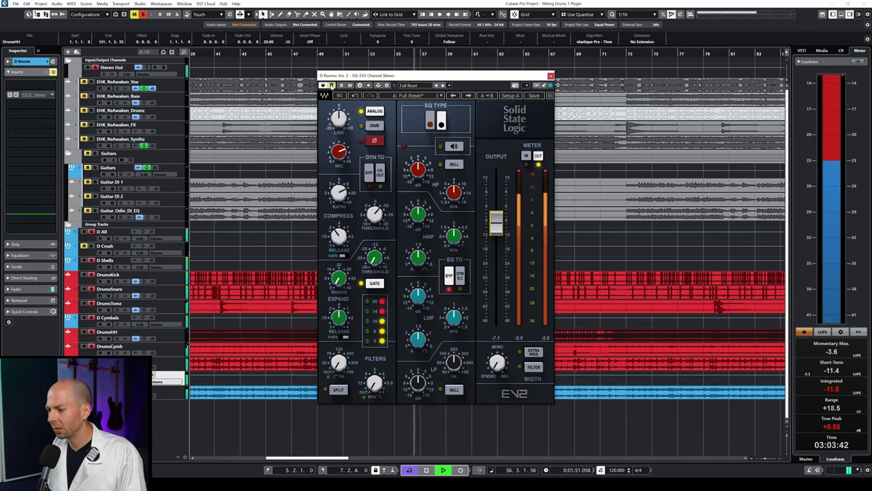
key(space)
- Clear the other solos so only the rooms are soloed, and replay them with the EV2 bypassed
click(92, 231)
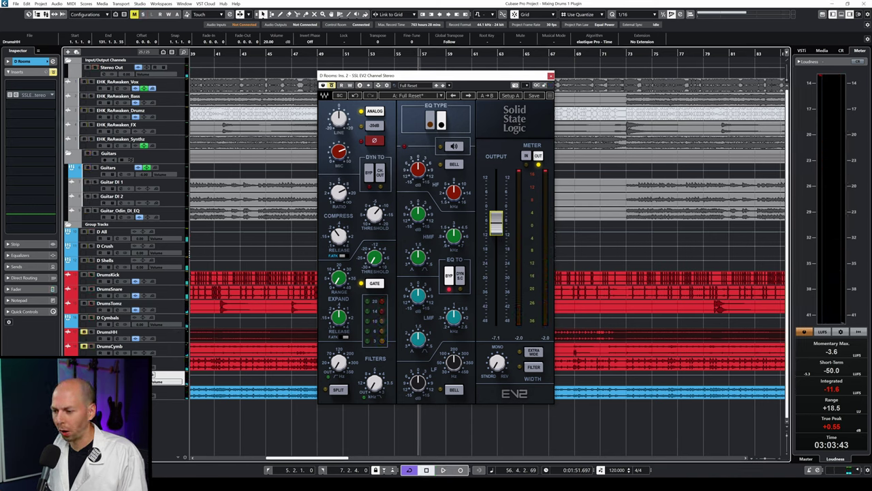
click(92, 231)
key(space)
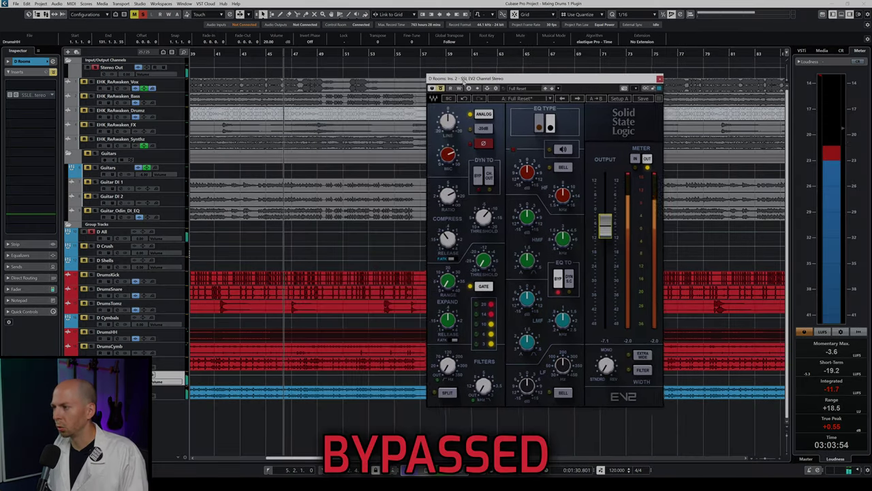
- Re-enable the EV2, push the mic gain slightly higher, and lower the output to -11.9 to match the bypassed level
click(437, 89)
drag(444, 156, 444, 148)
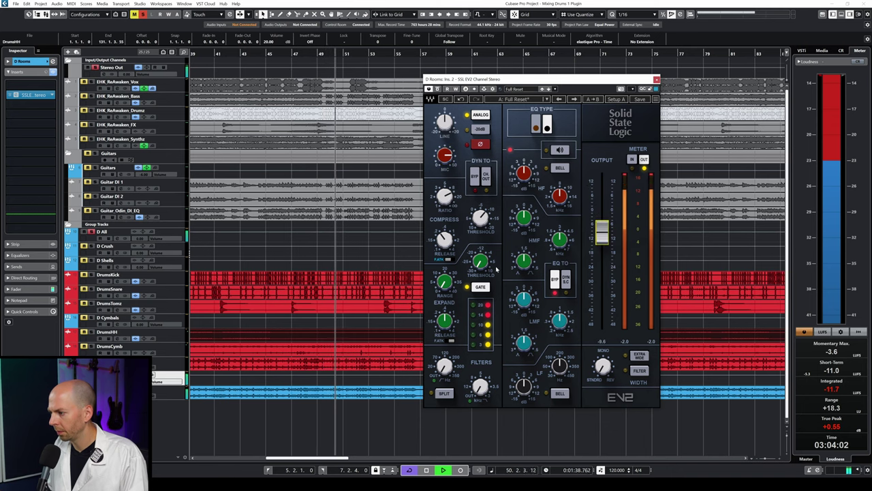
click(438, 89)
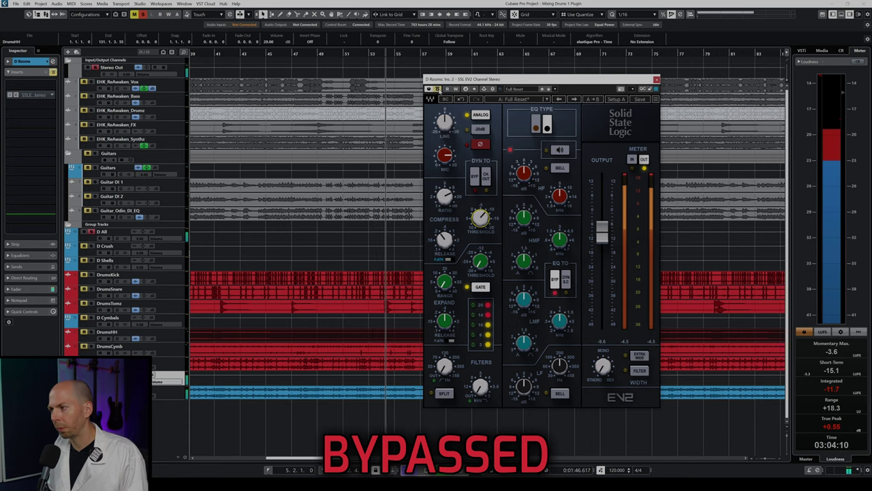
click(439, 90)
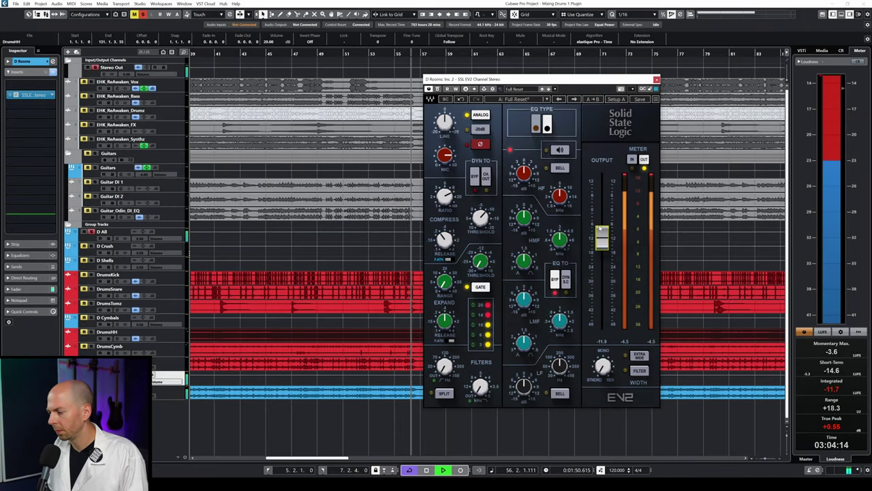
key(space)
- Enable the EV2's EQ section and raise the high-pass filter to about 200 Hz while replaying from around bar 45
drag(506, 80, 562, 66)
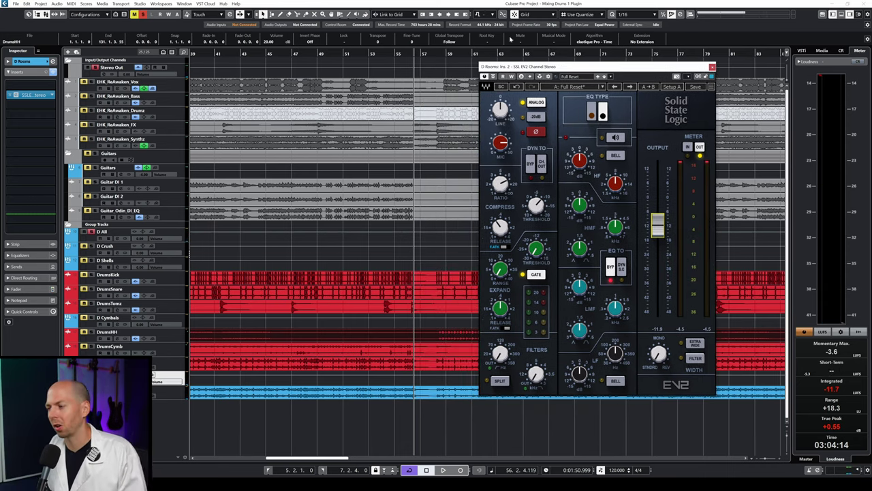
double_click(272, 53)
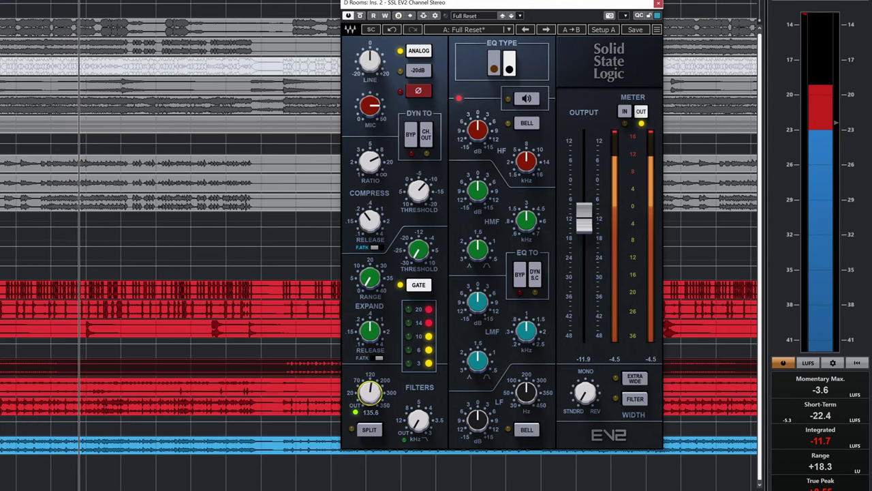
mouse_move(370, 392)
mouse_down()
mouse_move(370, 358)
mouse_move(370, 403)
mouse_up()
key(space)
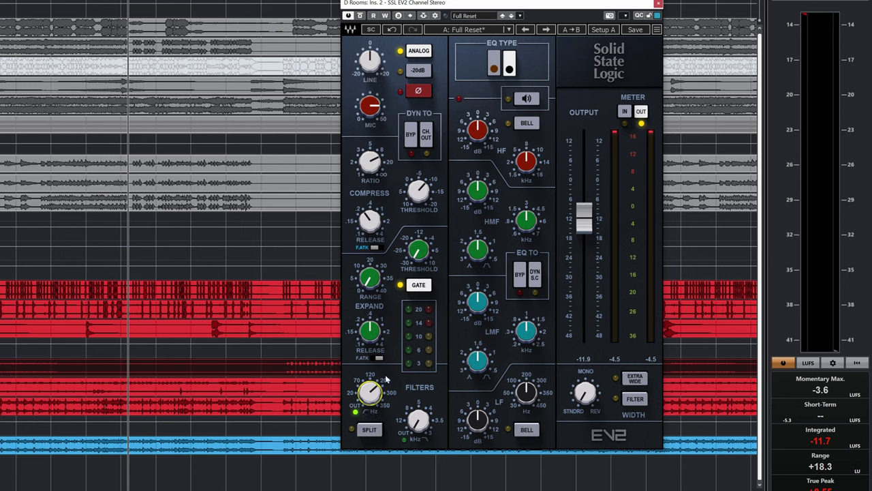
- Lower the EV2's low-pass filter on the rooms to 7.3 kHz while playing them back
key(space)
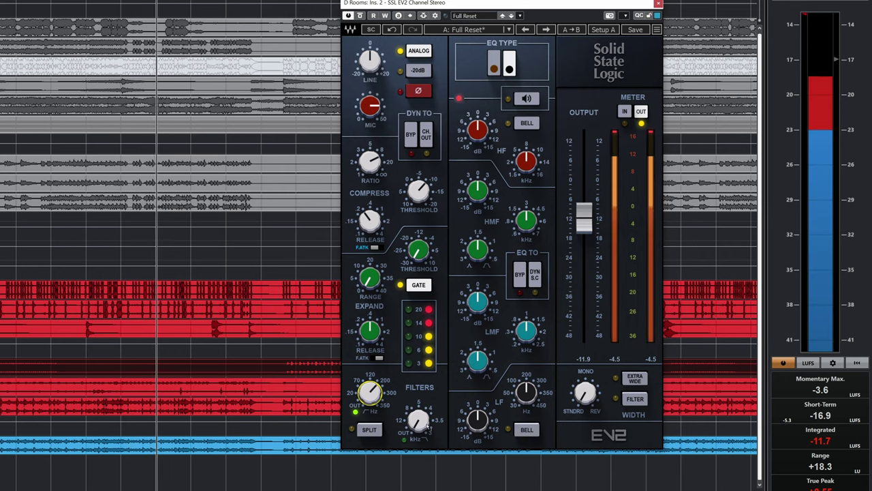
key(space)
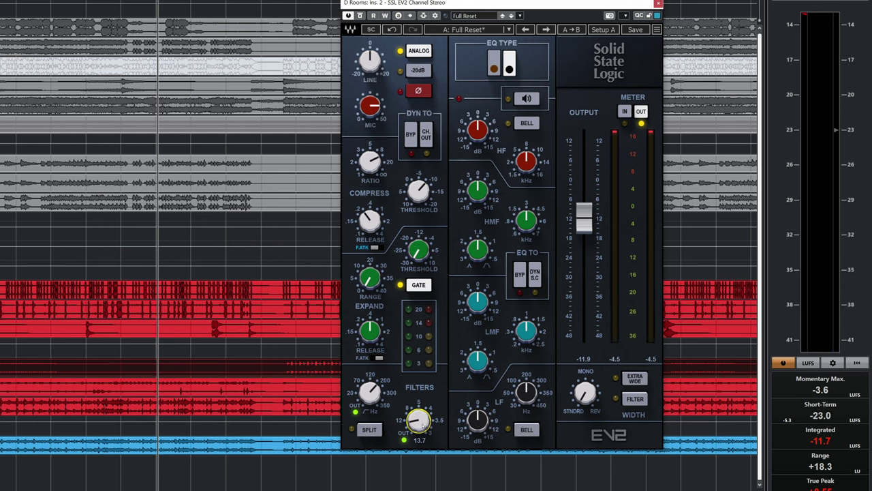
key(space)
drag(416, 423, 416, 402)
key(space)
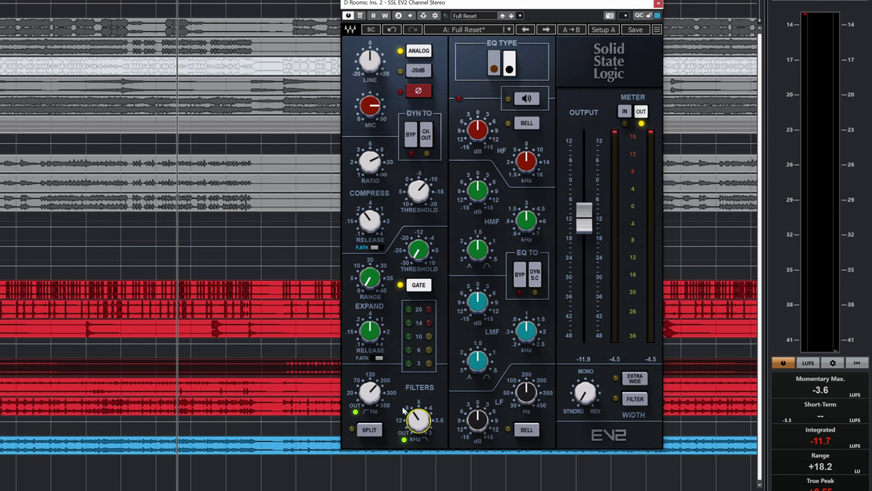
key(space)
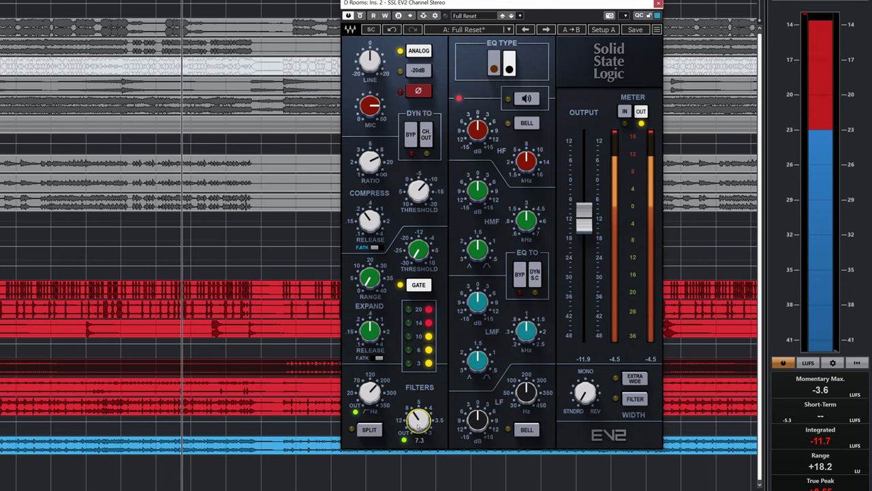
- Lower the rooms' low-pass filter slightly below 7.3 kHz, and set the EV2's output to -15.4 during playback
drag(423, 416, 422, 401)
scroll(418, 417, up, 3)
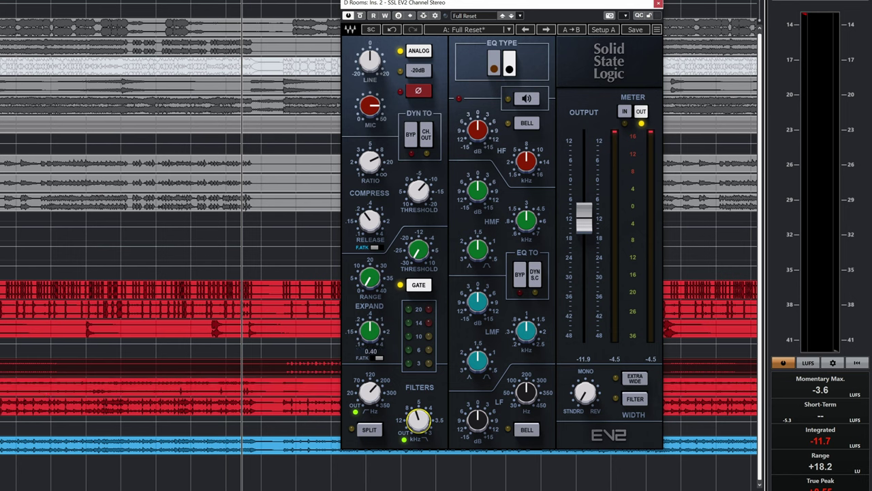
key(space)
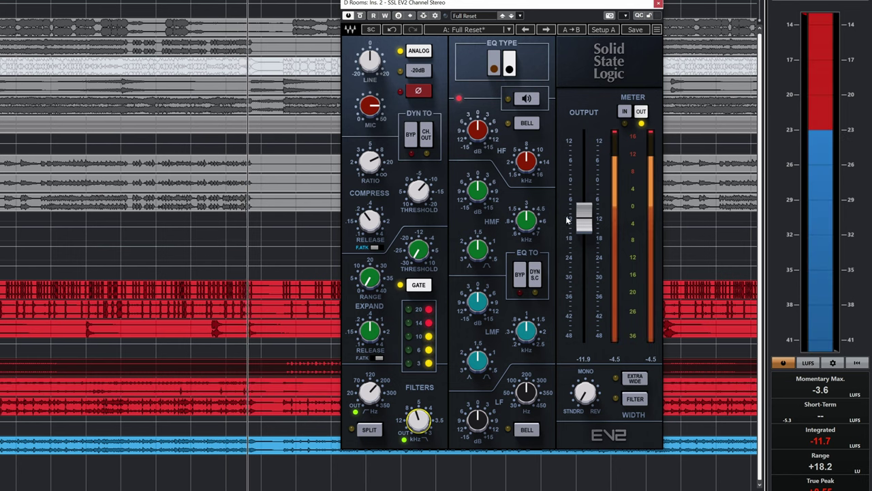
drag(584, 220, 584, 279)
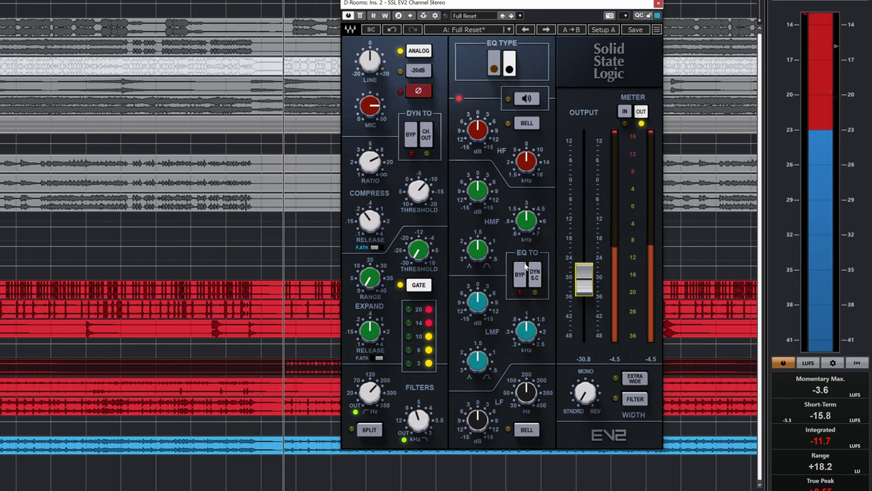
drag(591, 289, 591, 245)
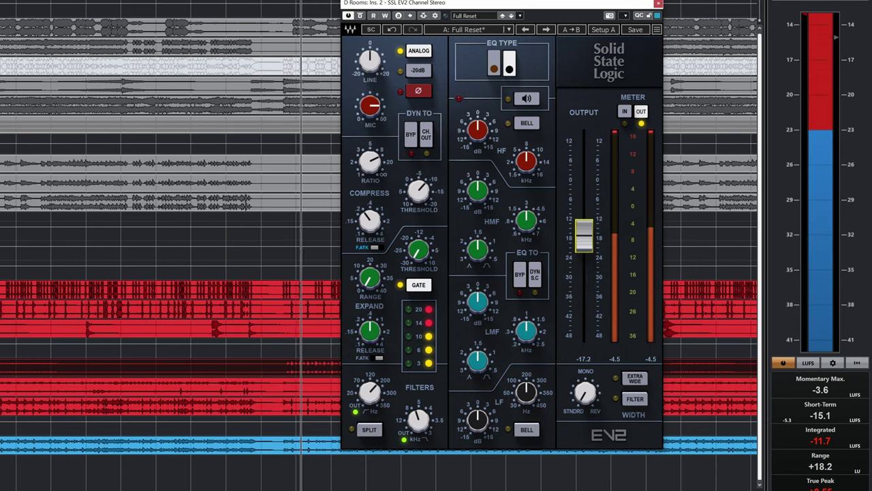
drag(592, 245, 584, 222)
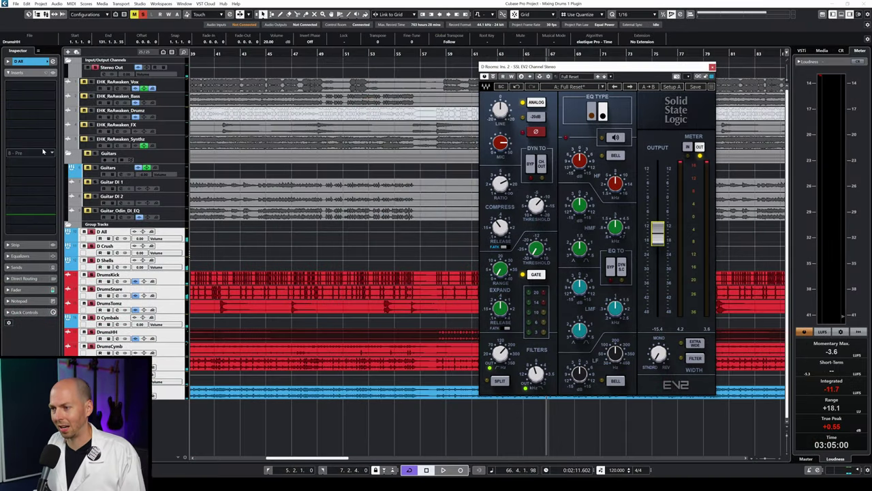
- Clear all solos, play the full mix, and move the D Rooms EV2 window away from the loudness meter
click(84, 83)
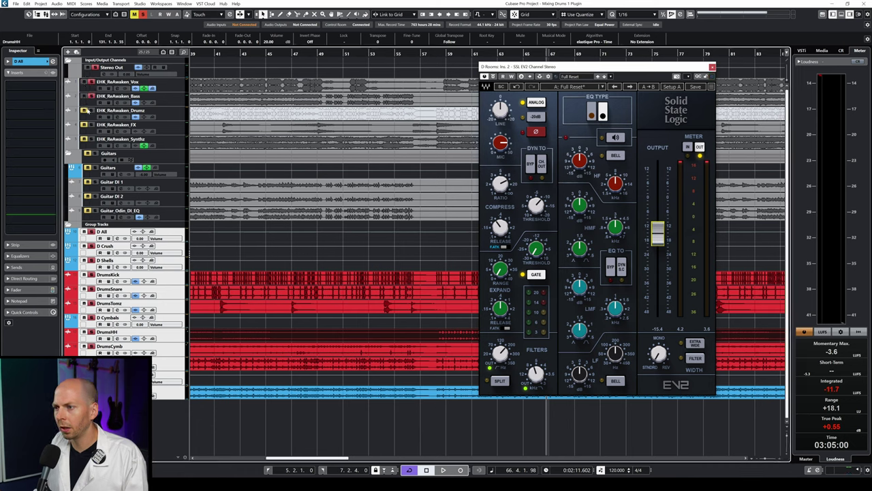
click(175, 214)
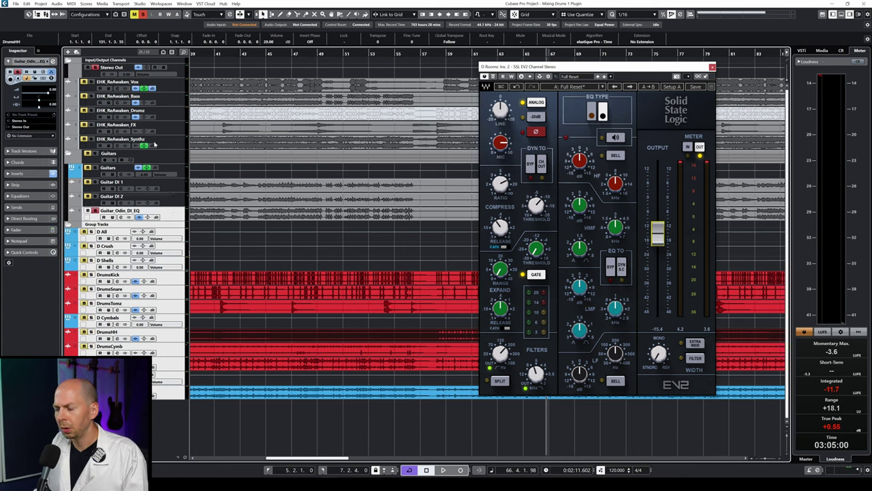
click(143, 15)
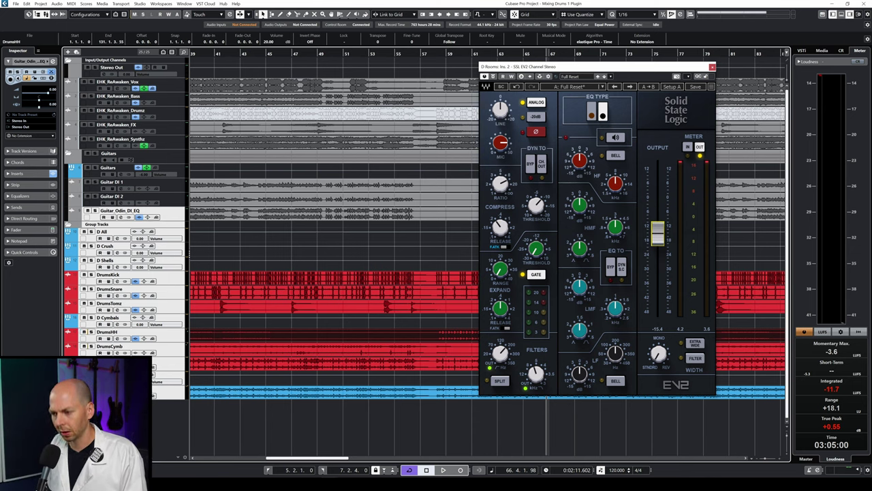
drag(533, 80, 303, 111)
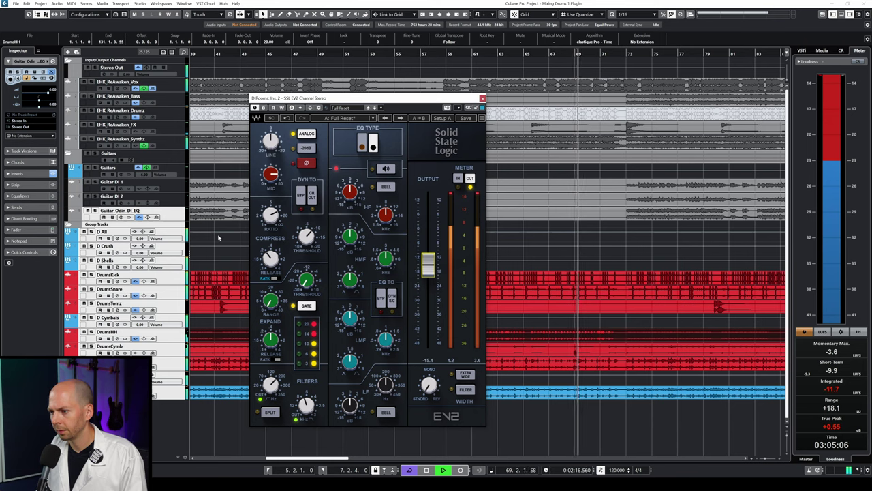
- Lower the D All group's volume to -2.00 while playing the full mix
click(126, 235)
key(space)
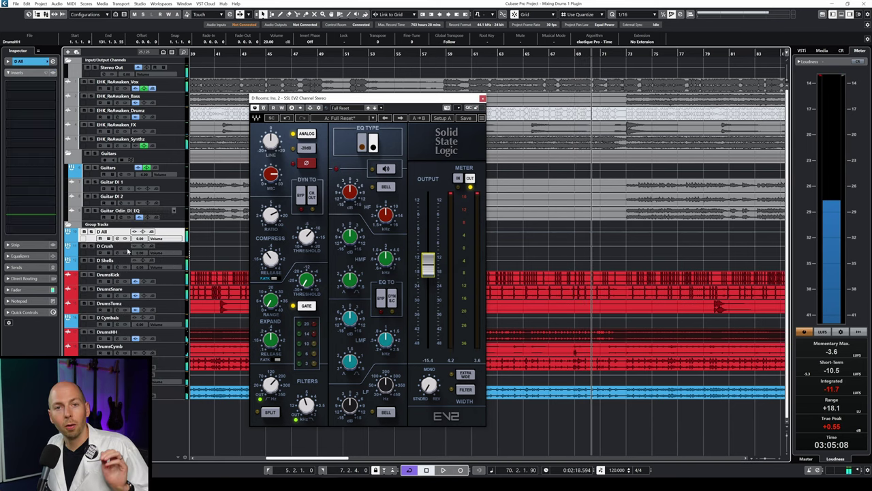
drag(139, 240, 141, 254)
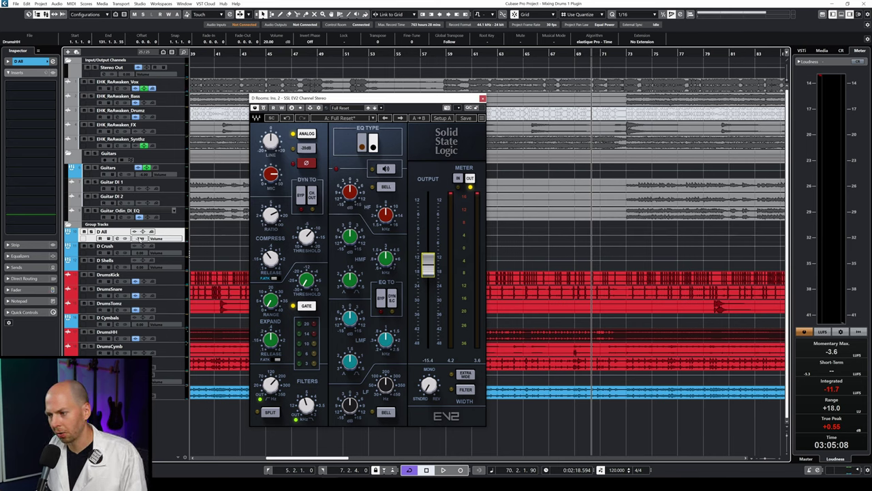
key(space)
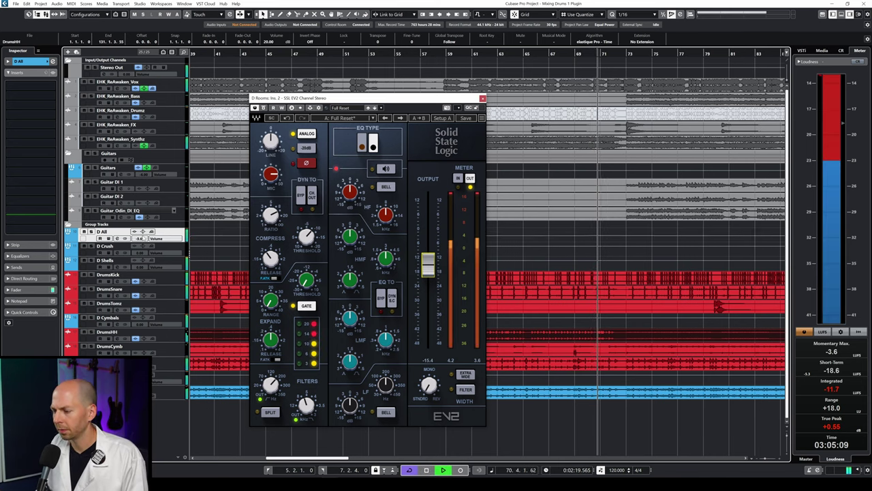
drag(142, 230, 139, 219)
drag(362, 101, 473, 94)
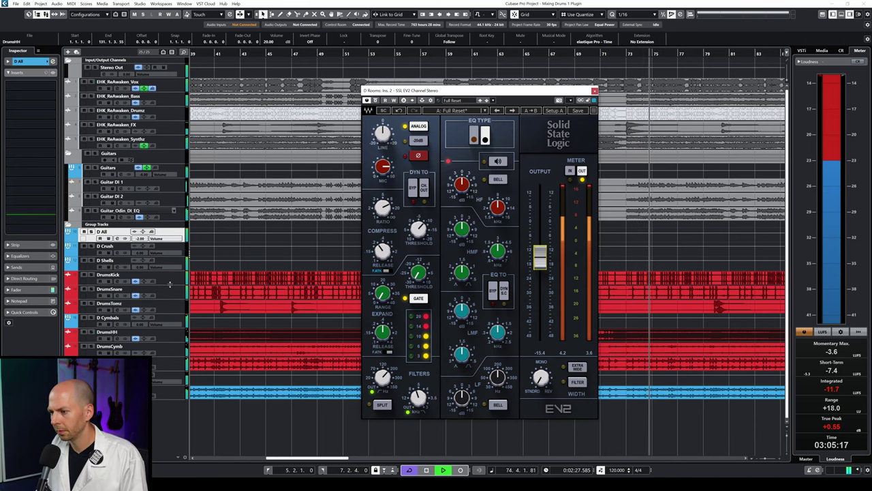
key(space)
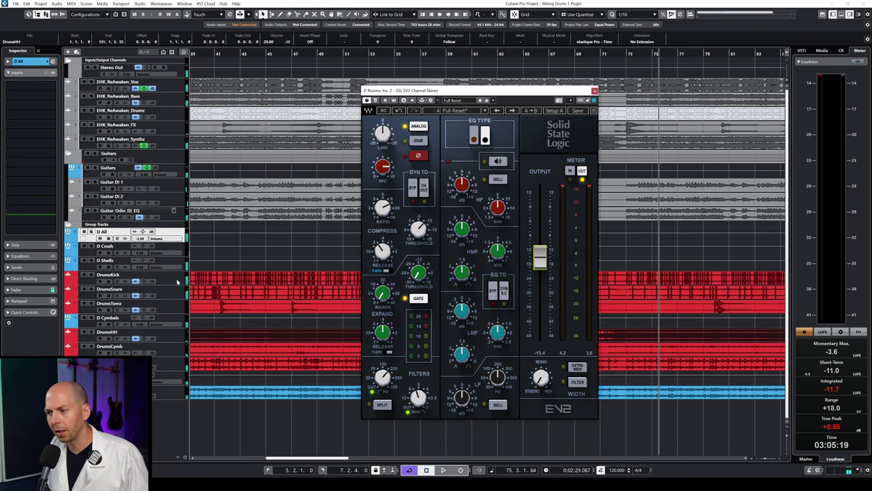
- Raise the D Shells group's volume to about 1.1 during playback
click(173, 263)
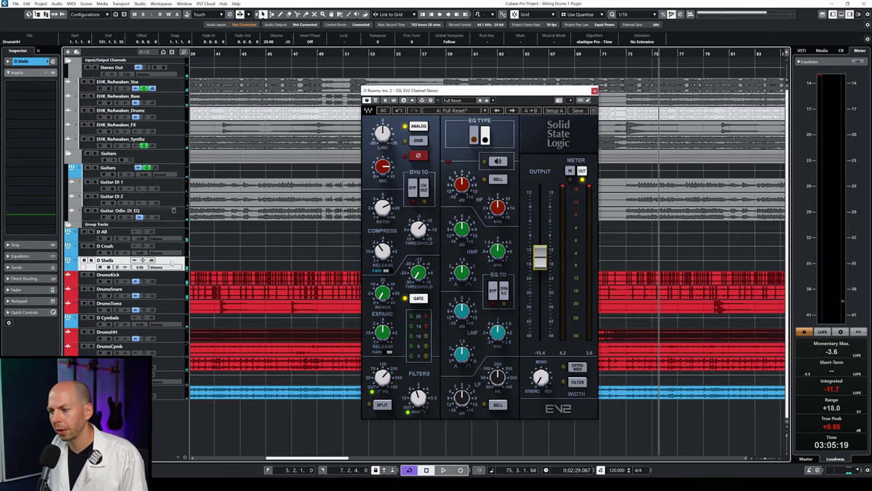
key(space)
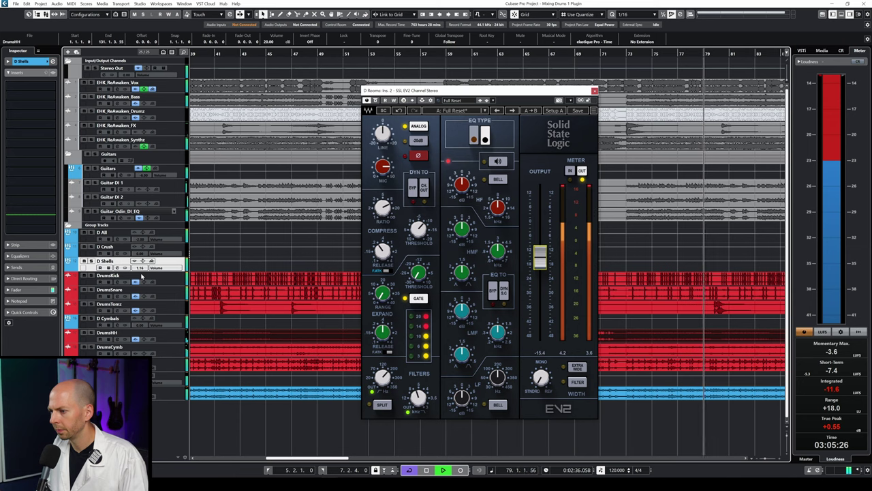
- Raise the DrumsTomz track's volume to 6.02 and replay from around bar 55
click(177, 310)
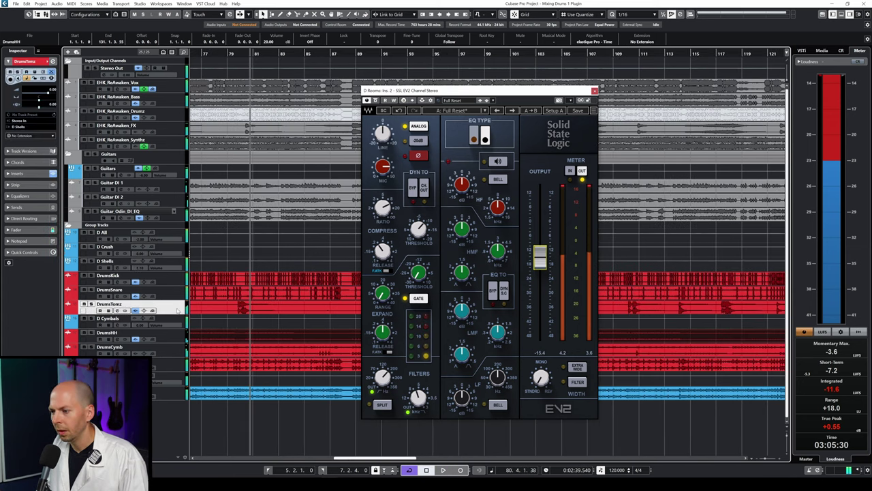
drag(243, 52, 170, 73)
key(space)
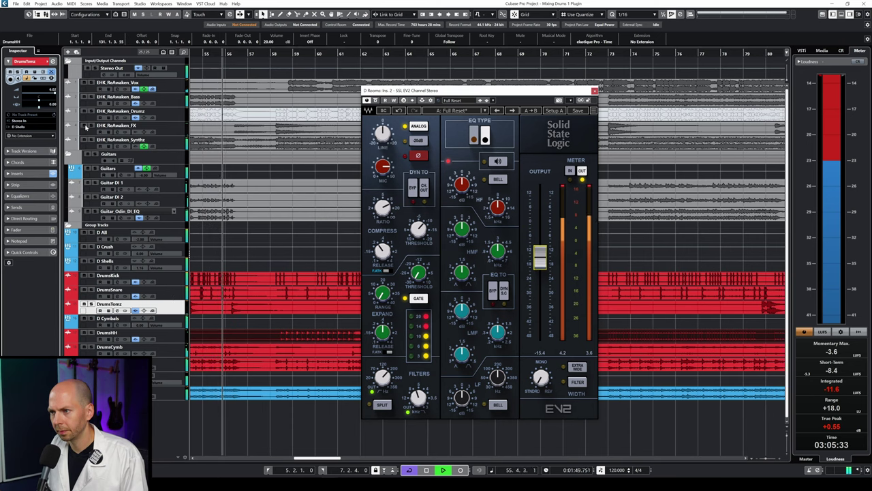
- Solo the DrumsTomz track, open its EV2, and raise the output to 10.9 while replaying the toms
click(90, 305)
click(51, 173)
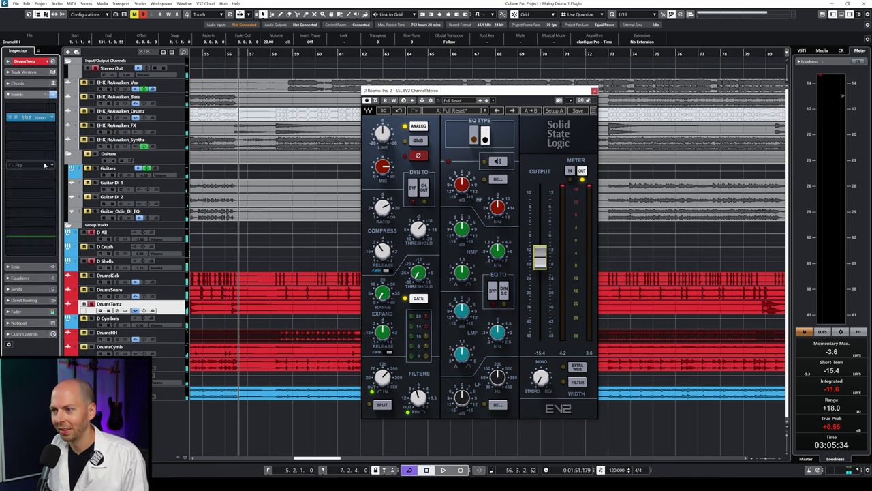
click(24, 117)
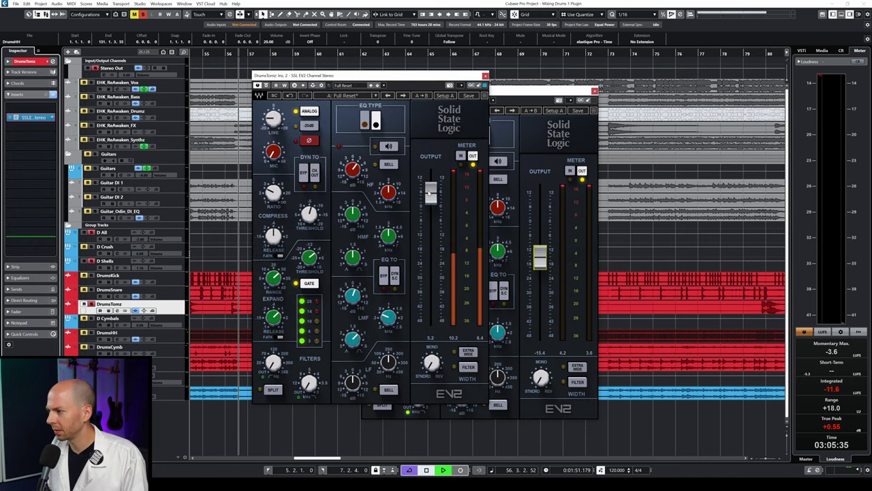
key(space)
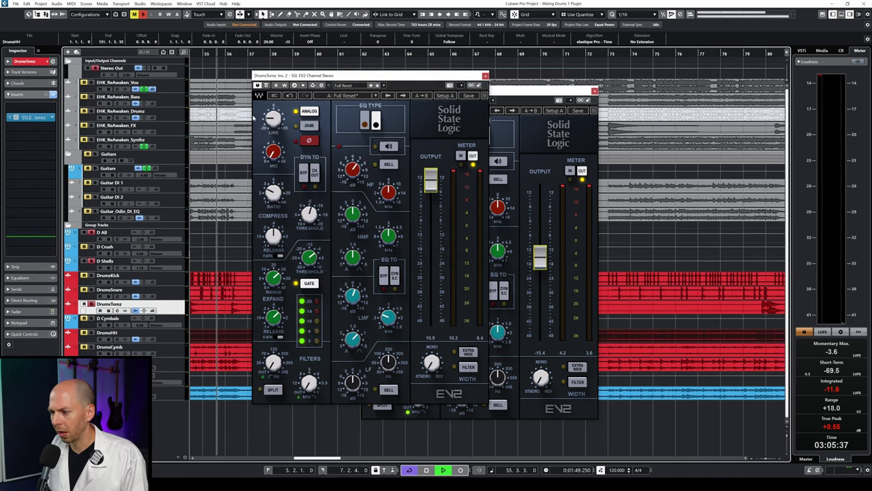
key(space)
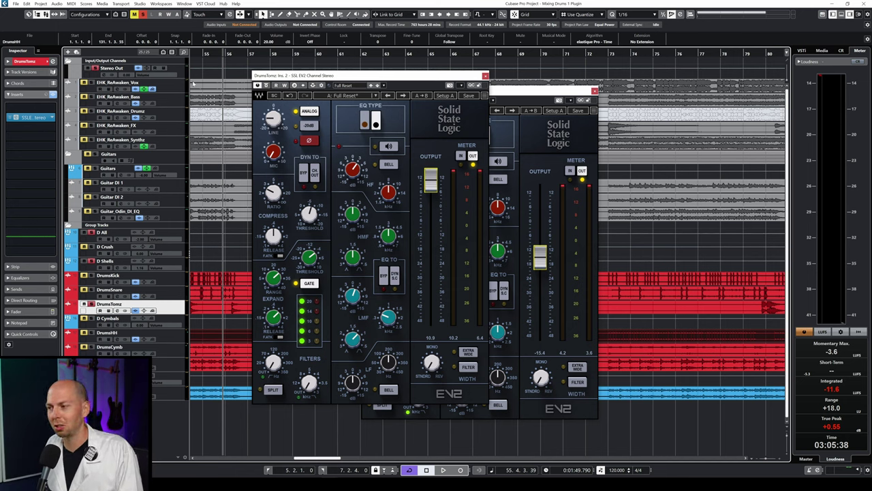
- Replay the toms unsoloed in the full mix from around bar 53, and close both open EV2 windows
mouse_move(199, 52)
mouse_down()
mouse_move(192, 52)
mouse_move(213, 53)
mouse_up()
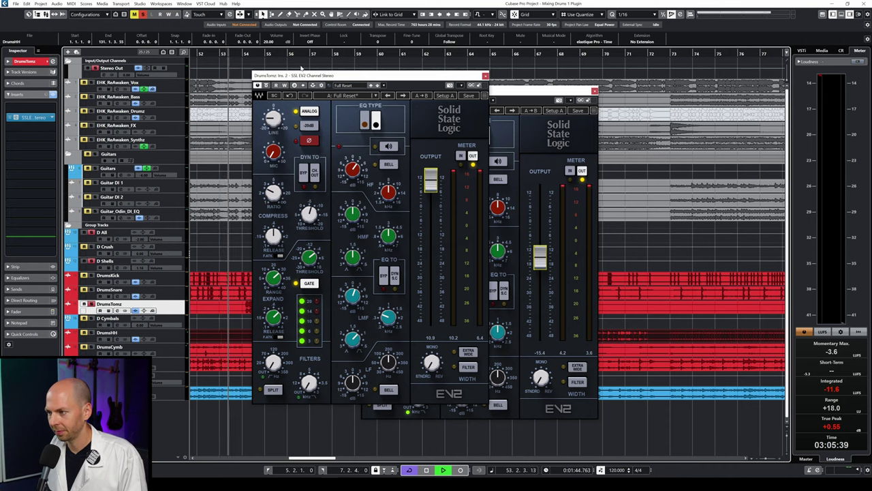
drag(304, 77, 416, 87)
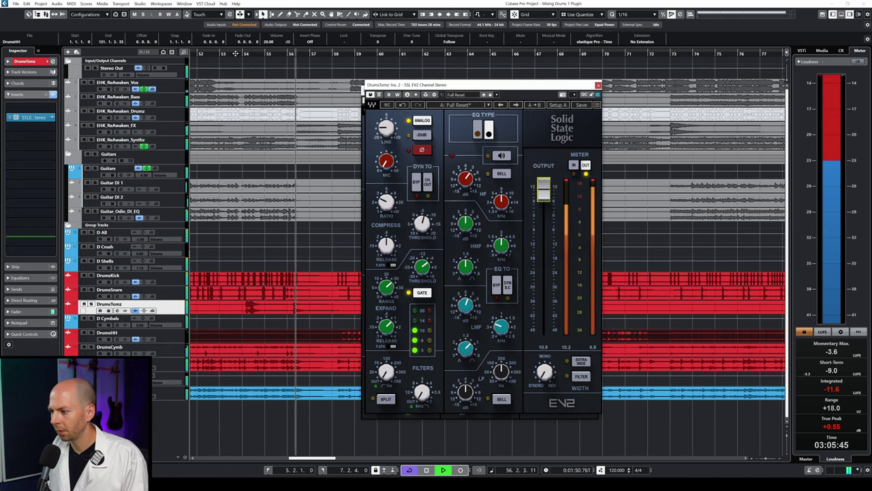
click(597, 86)
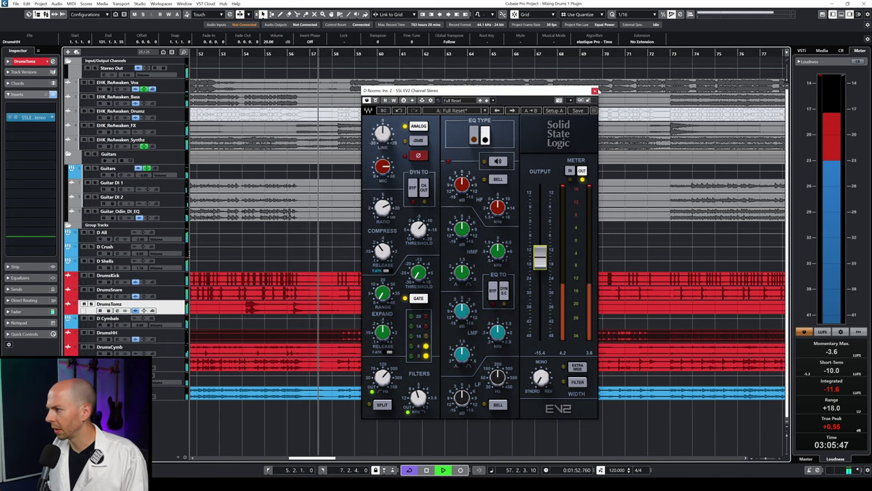
click(594, 91)
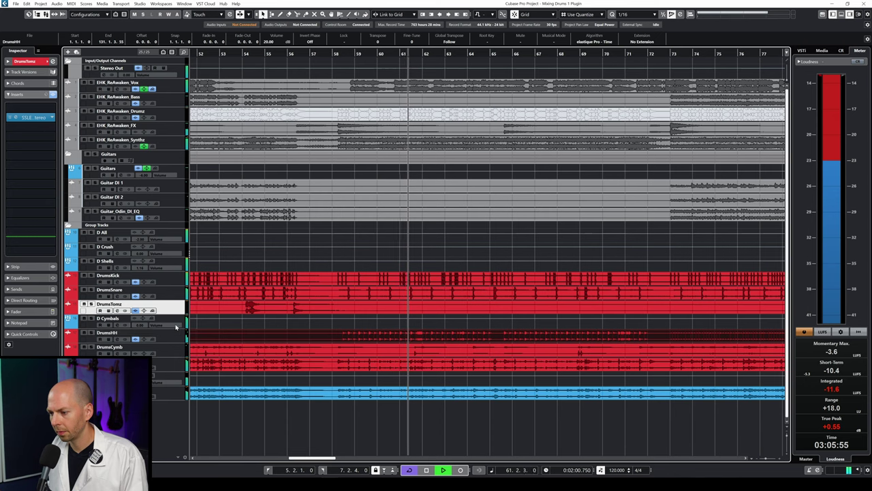
- Open the DrumsSnare EV2, try a mic gain of 10.5 during playback, settle on a smaller boost, and close the plugin
click(171, 295)
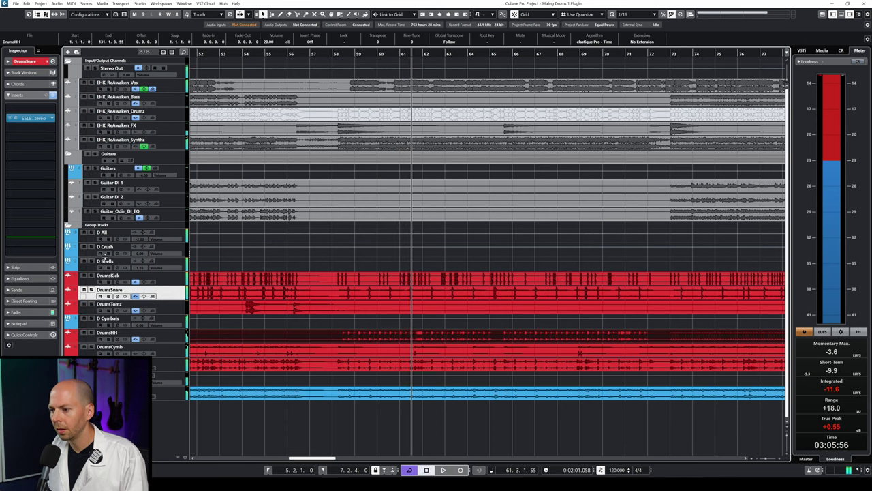
click(16, 118)
click(15, 118)
click(15, 119)
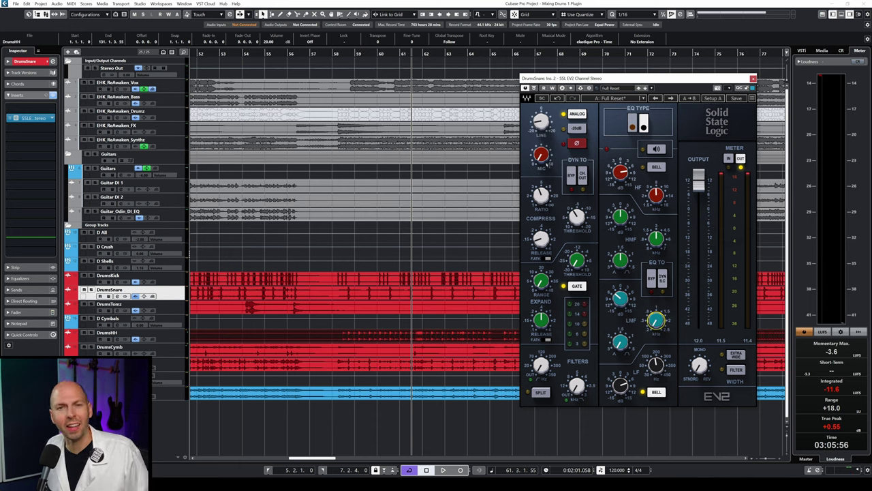
drag(545, 161, 546, 152)
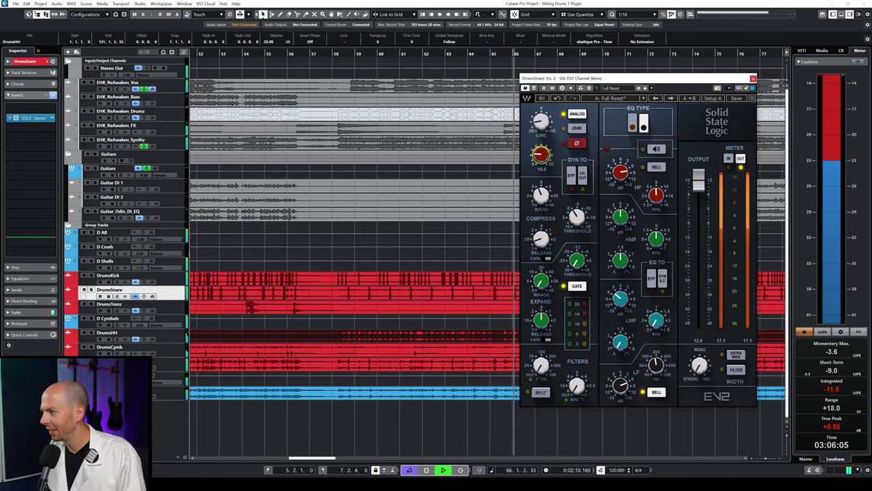
drag(540, 154, 541, 166)
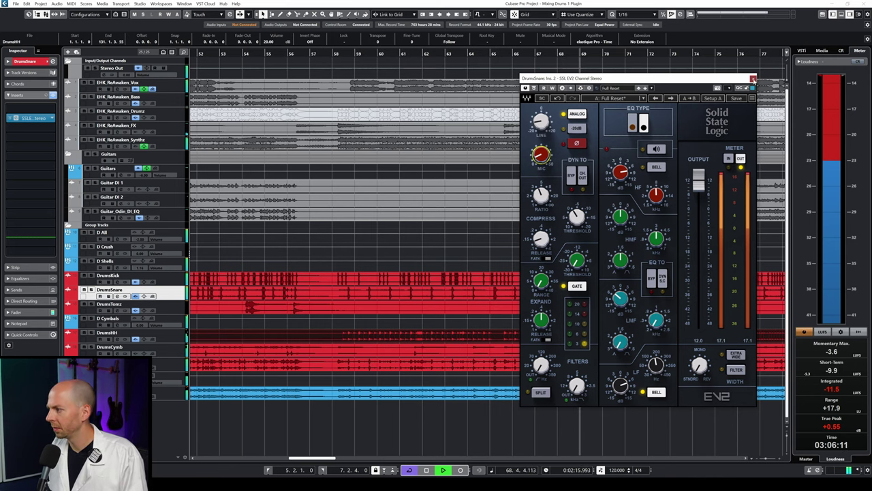
click(753, 79)
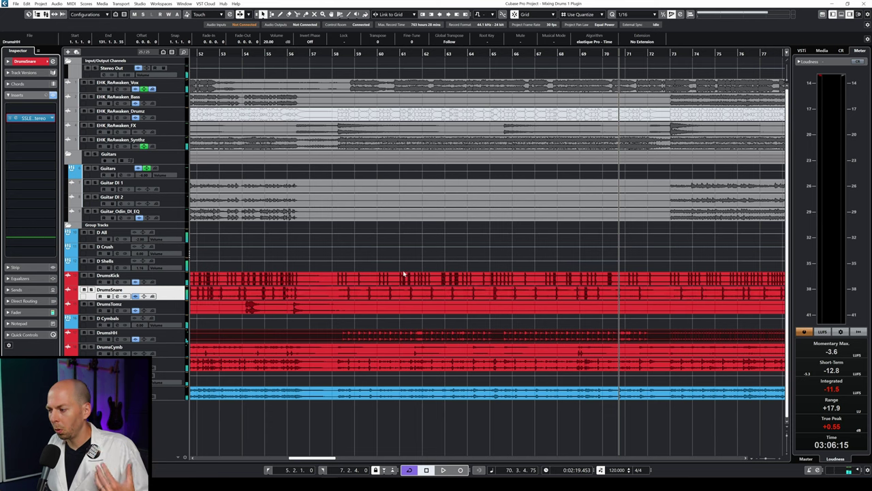
- Replay the full mix and solo the DrumsOH track to listen to it on its own
key(space)
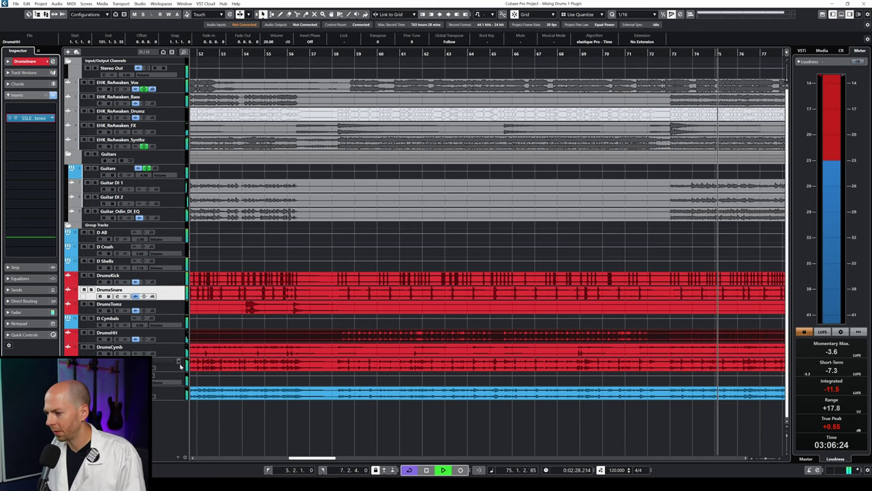
click(183, 367)
key(s)
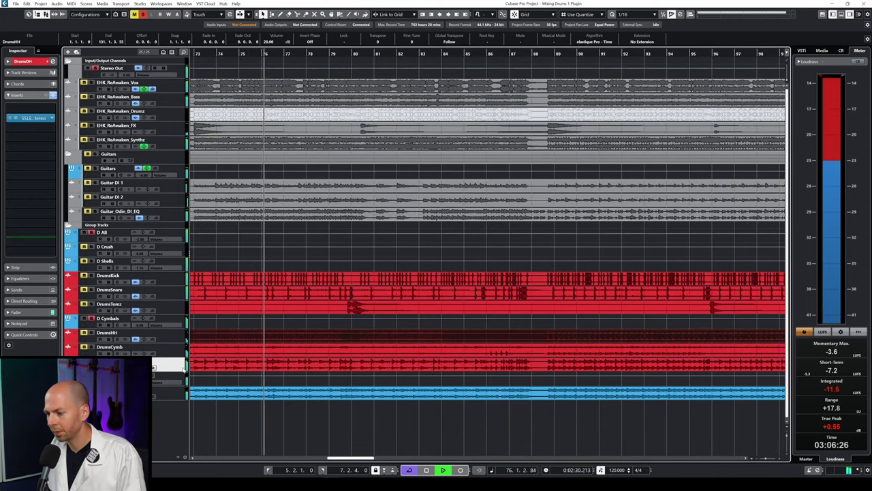
- Open the EV2 on the D Rooms group and, during playback, tune the LMF frequency to about 0.91 kHz and adjust its Q
click(182, 381)
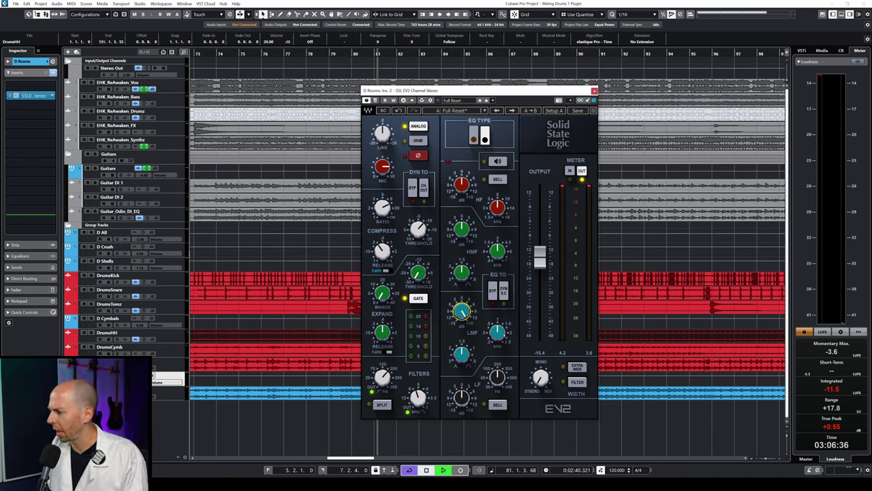
key(space)
mouse_move(497, 332)
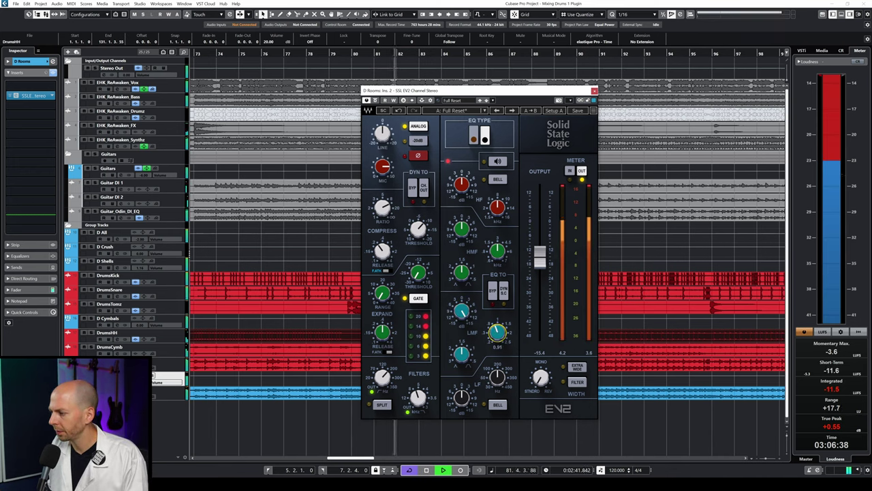
drag(498, 332, 497, 330)
mouse_move(462, 354)
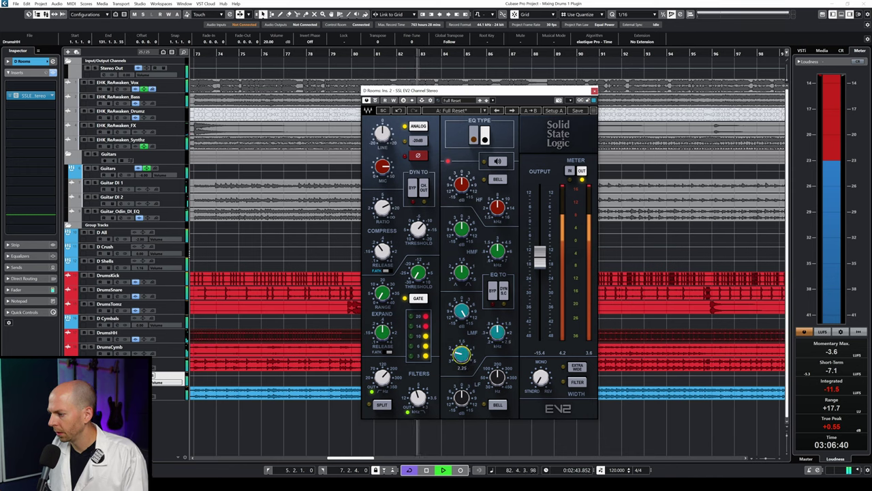
key(space)
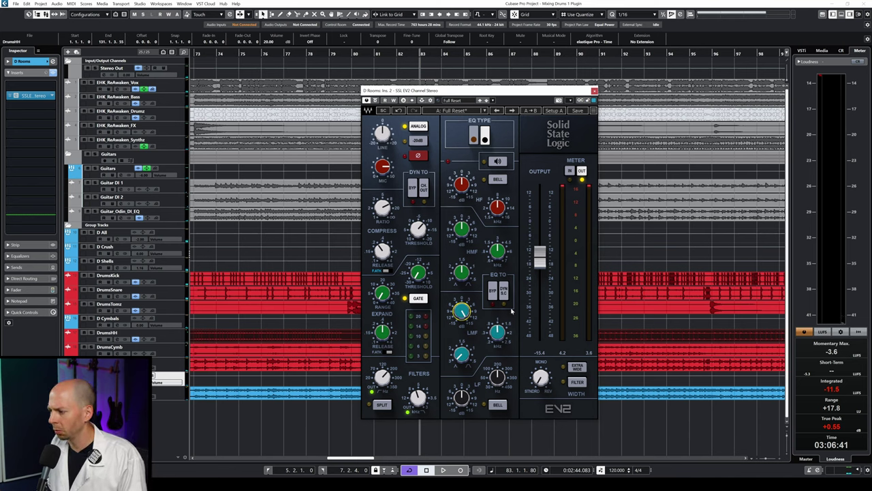
- Raise the rooms' EV2 output to -6.2 while replaying the full mix to expose the LMF boost
key(space)
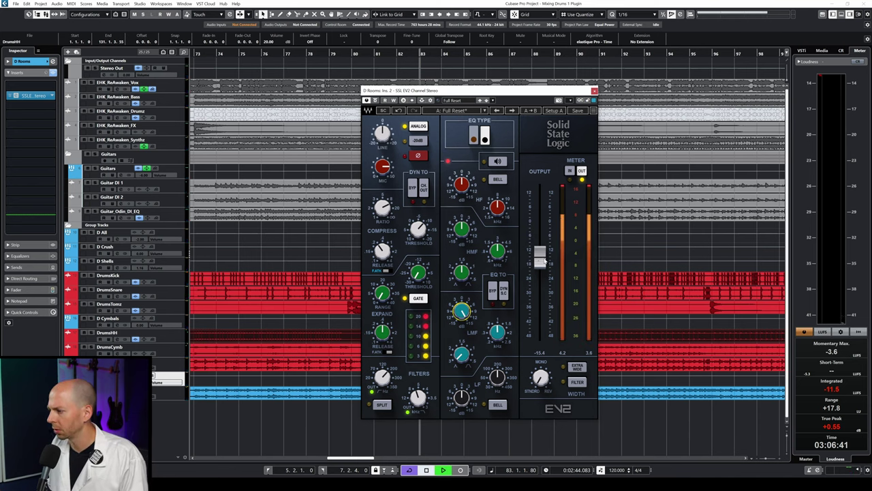
key(space)
drag(542, 264, 543, 242)
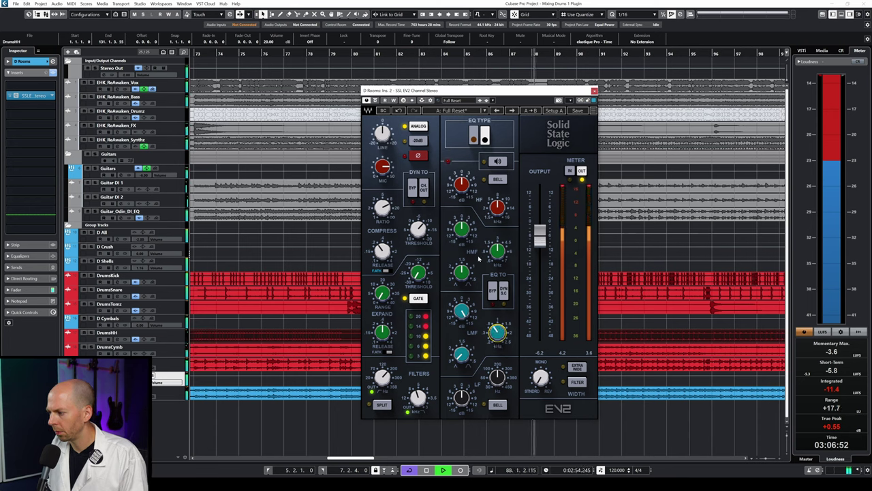
- Sweep the rooms' LMF frequency down to 0.26 kHz and back during playback, settling on 0.89 kHz
drag(497, 332, 497, 334)
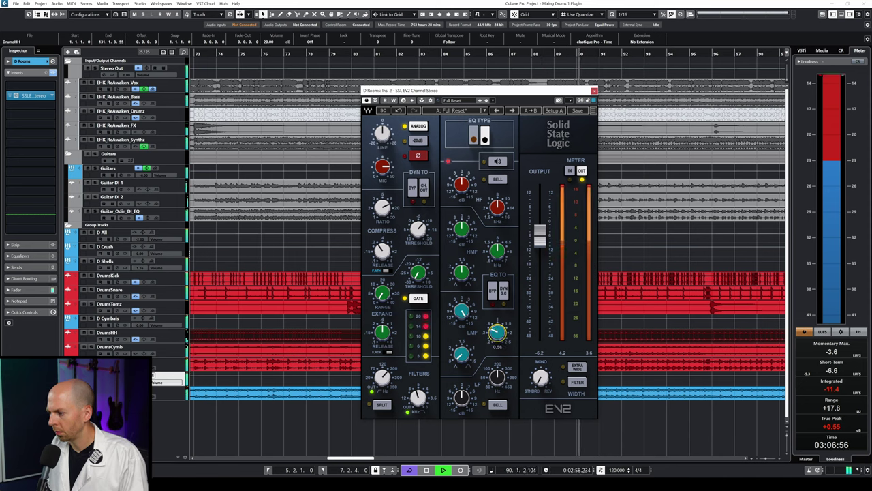
scroll(497, 332, down, 4)
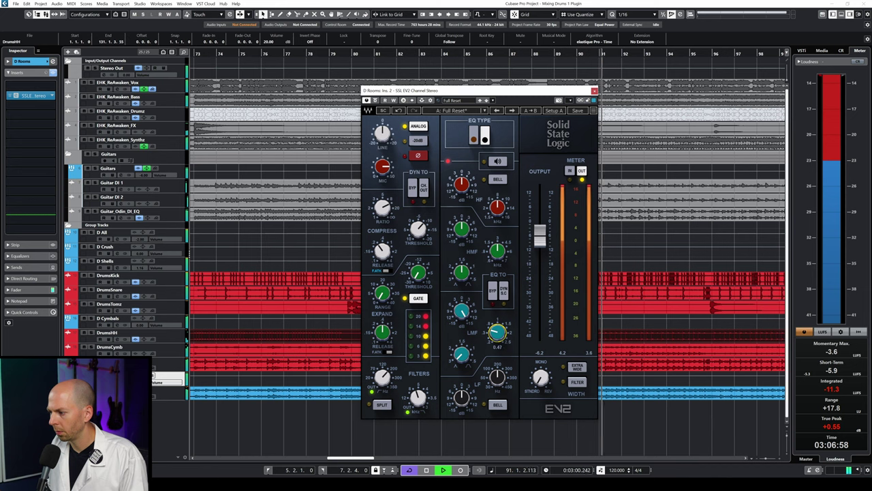
scroll(497, 332, up, 7)
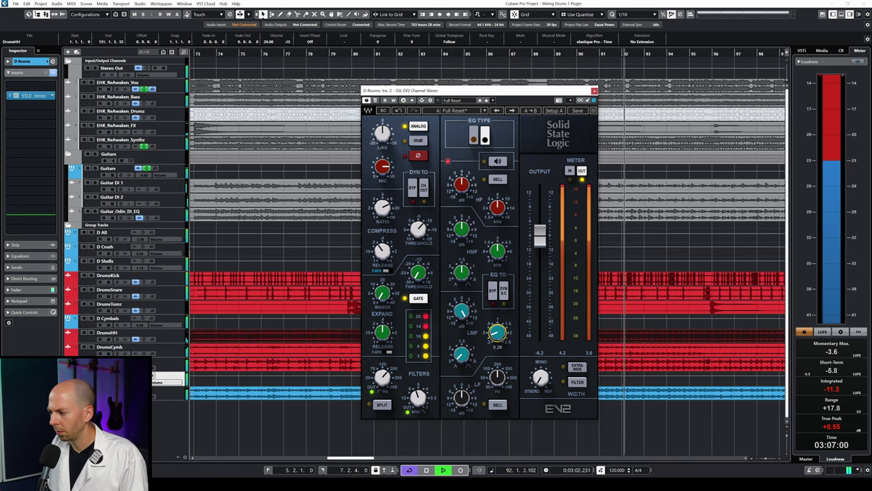
scroll(497, 332, up, 10)
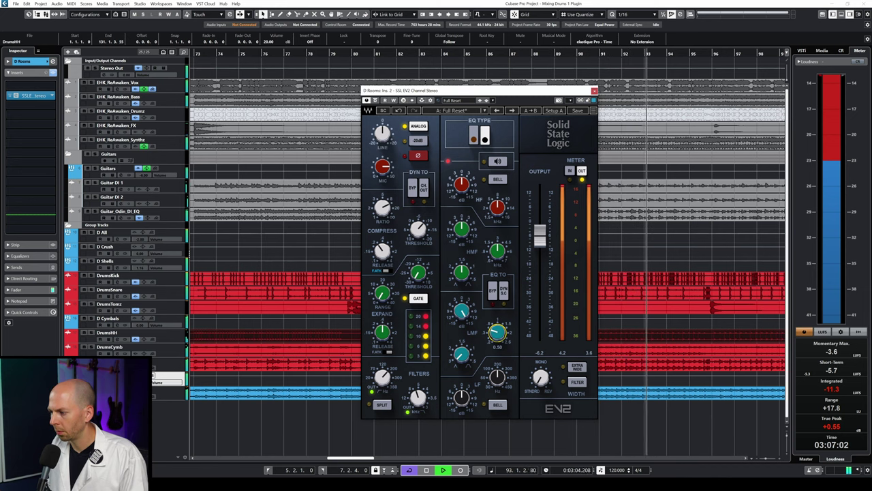
scroll(497, 332, up, 2)
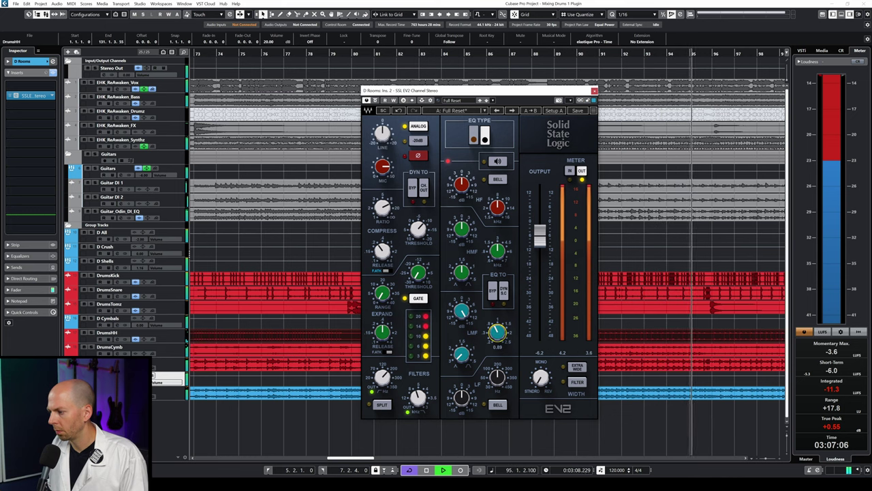
key(space)
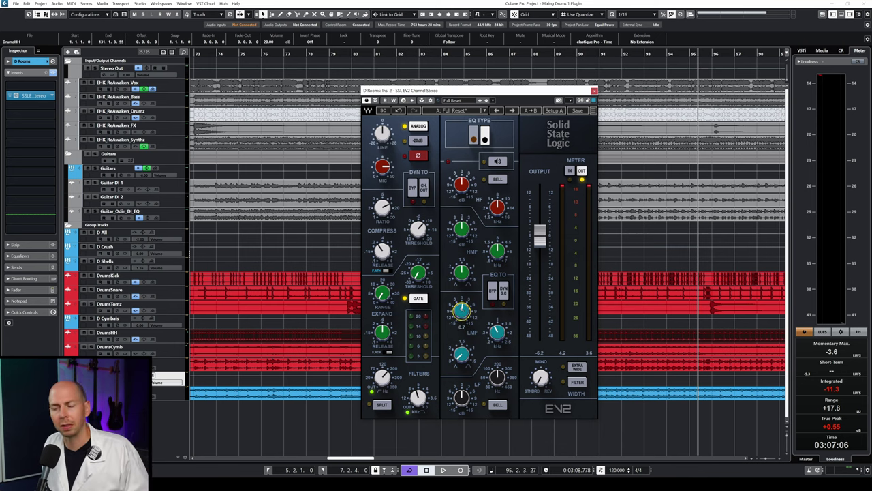
- Turn the rooms' LMF gain into a cut of about -4.3 dB, comparing it with a boost in the mix and with the drums soloed
key(space)
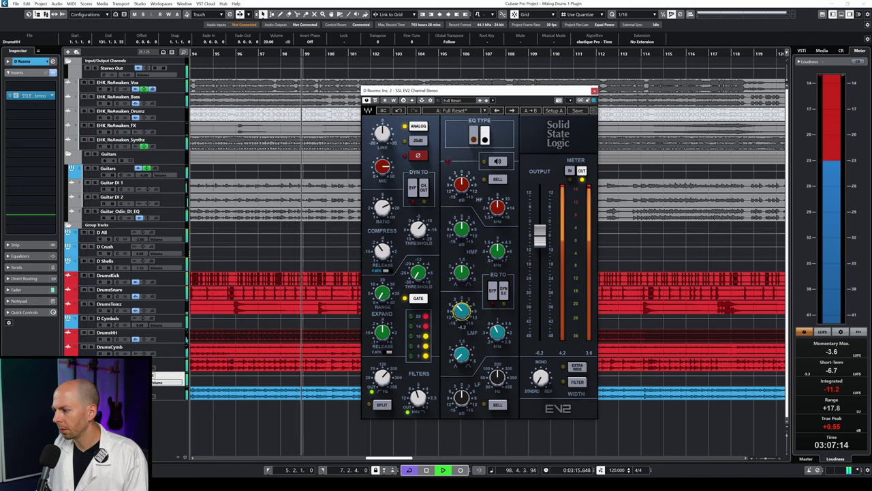
key(space)
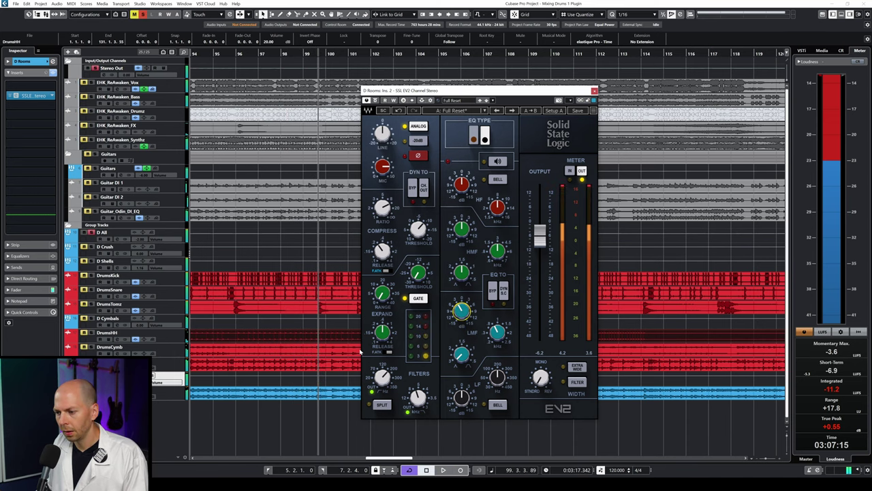
key(space)
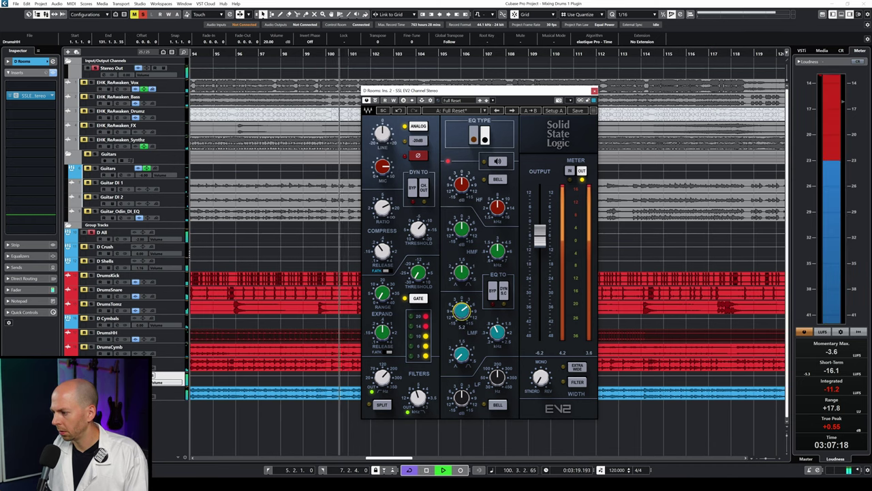
drag(462, 310, 461, 329)
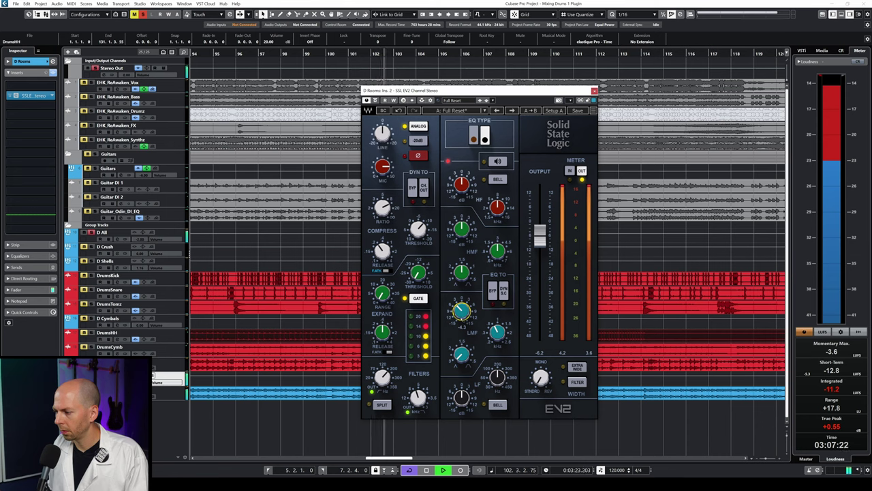
key(space)
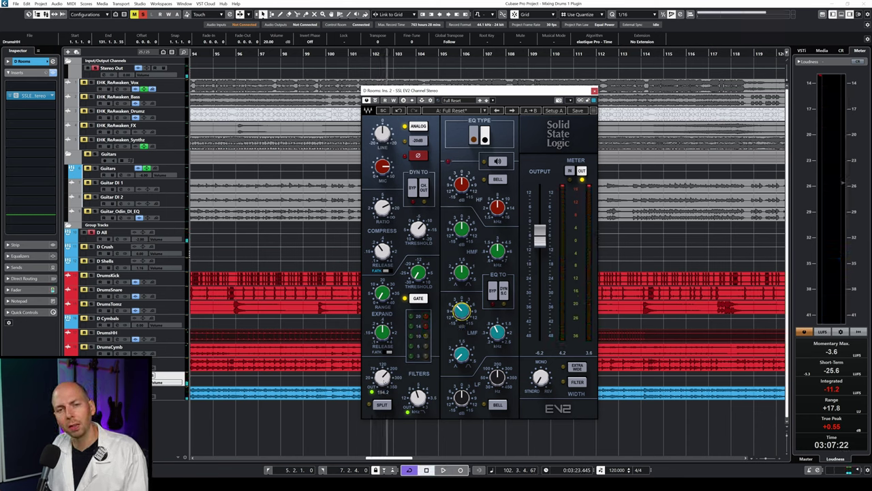
- Raise the rooms' high-pass filter in the full mix, trying 323.8 Hz and backing off to a lower cutoff
key(space)
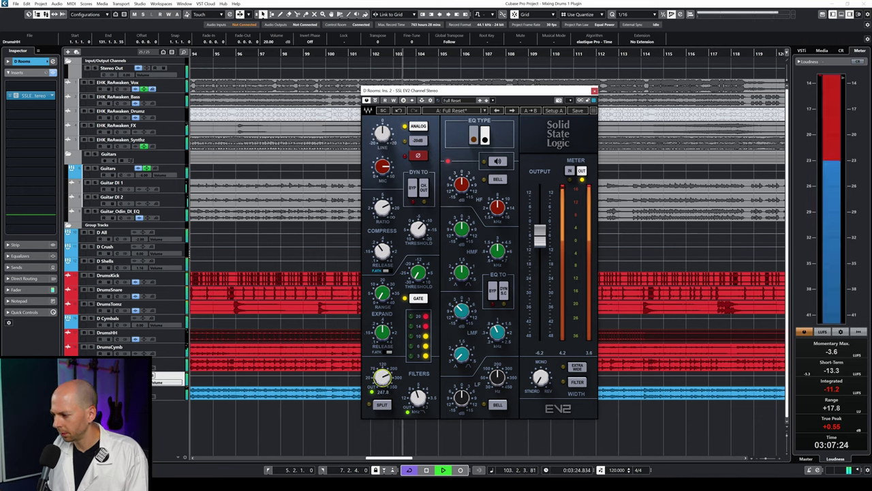
click(323, 53)
drag(382, 377, 382, 363)
scroll(382, 376, up, 1)
scroll(382, 376, up, 1)
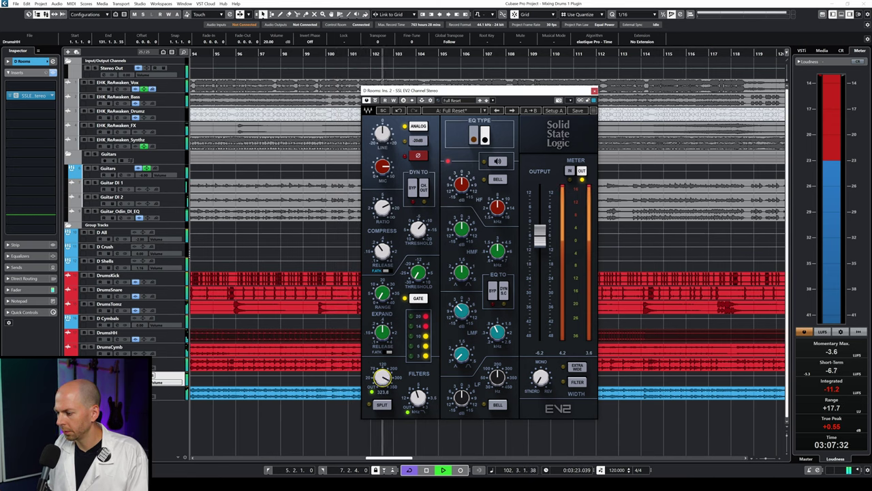
scroll(382, 375, down, 2)
scroll(382, 375, down, 1)
scroll(383, 376, down, 1)
key(space)
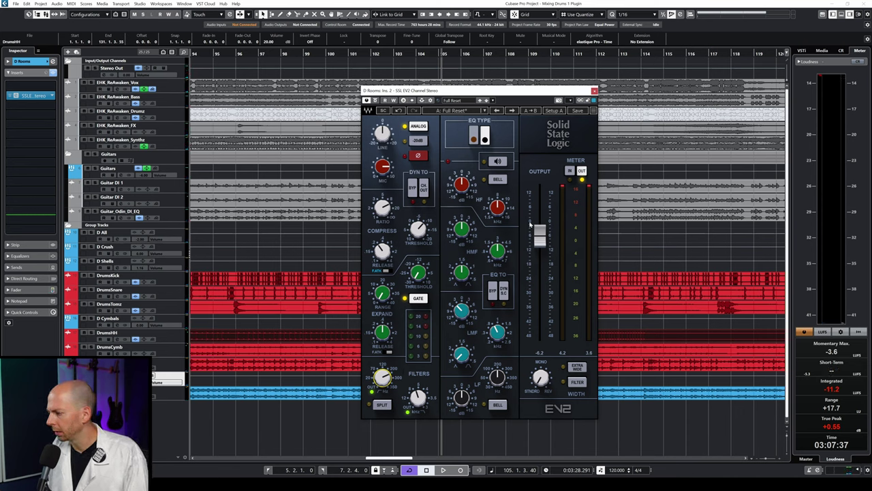
- Replay the mix from around bar 97, pull the rooms' EV2 output down to -14.5, and close the plugin
double_click(256, 54)
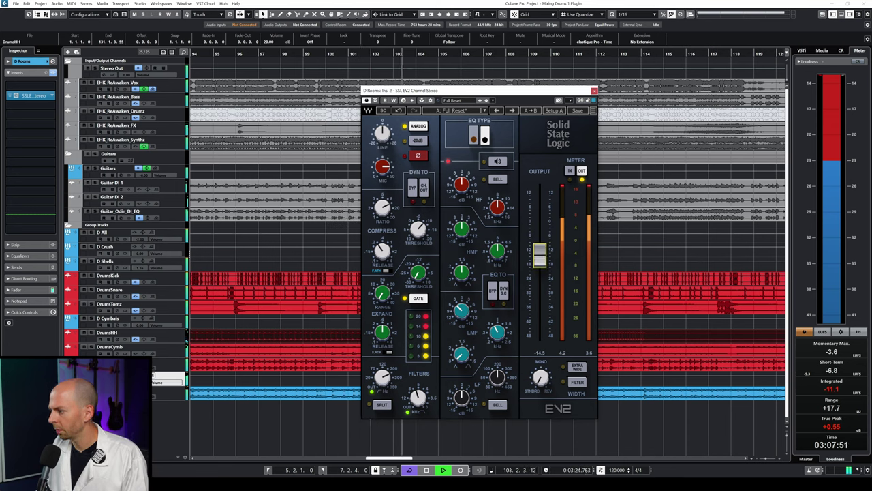
key(space)
click(594, 90)
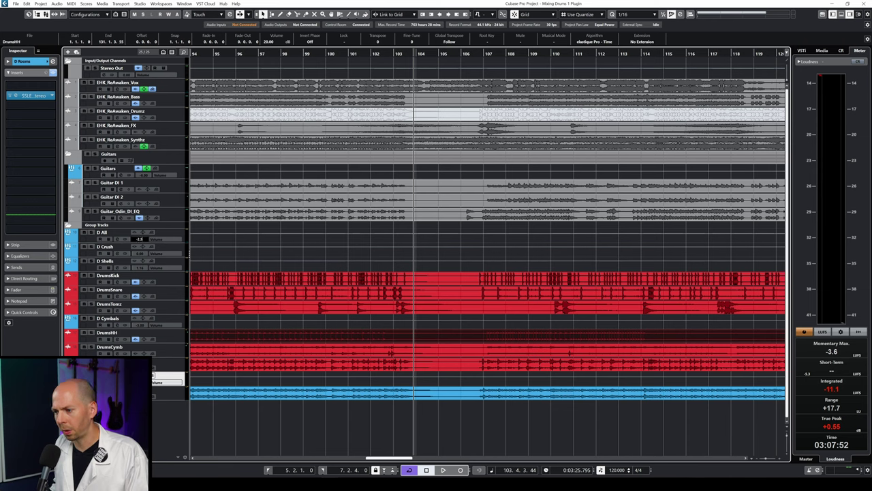
- Replay the mix while setting the D All group volume to -2.50 and the D Cymbals group volume to -1.00
key(space)
click(280, 53)
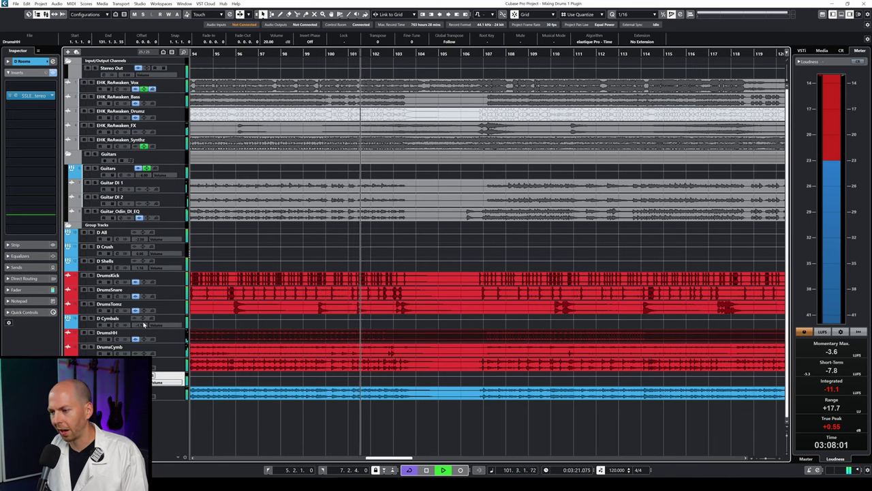
key(space)
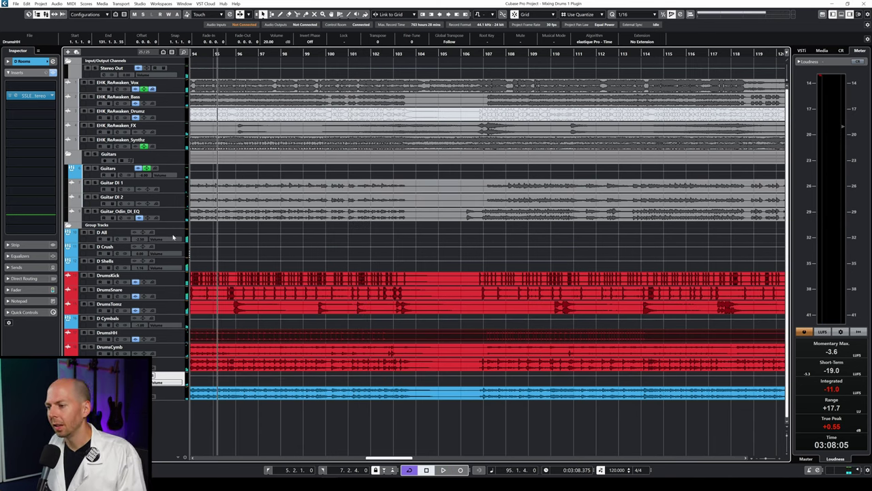
- Insert the SSL EV2 Channel Stereo on the D All group and open its window
click(171, 238)
click(17, 96)
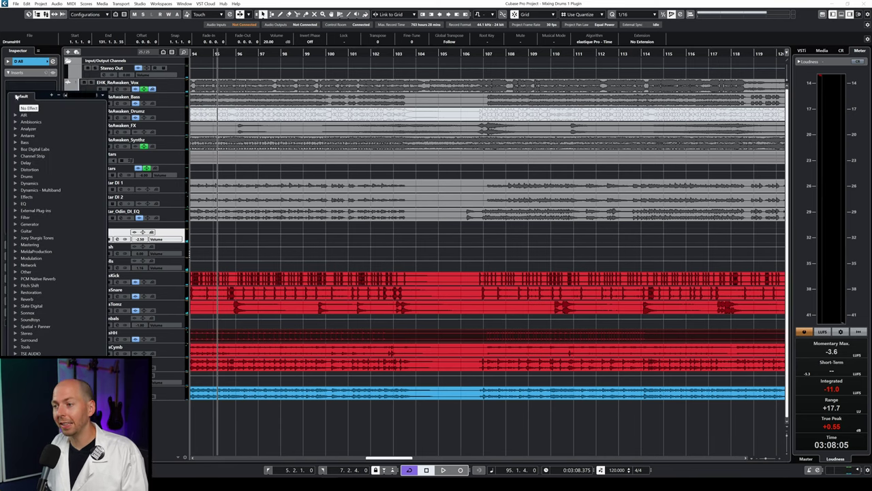
text(omni)
click(37, 123)
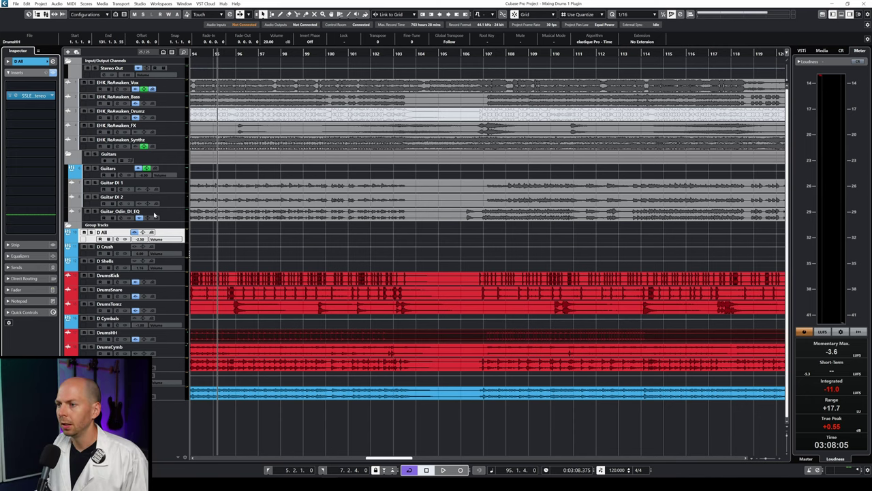
click(17, 95)
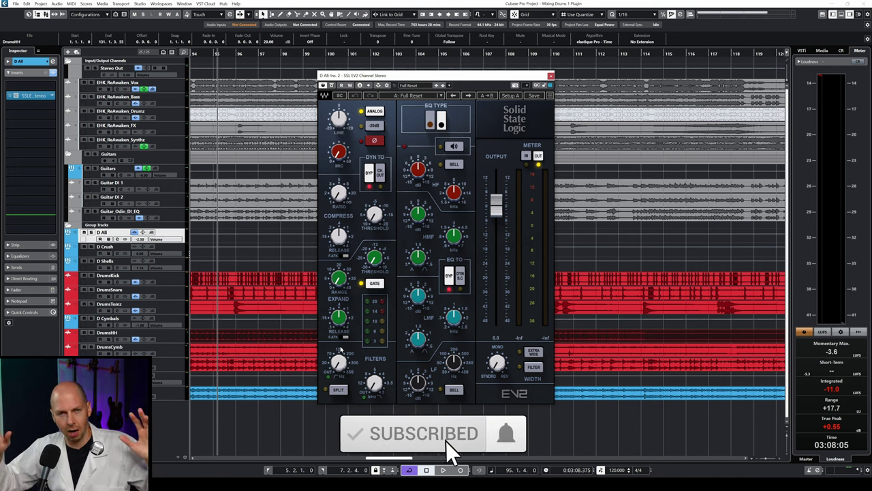
- Engage the D All EV2's dynamics during playback, try a compression ratio of 5.6, and reduce it to 2.3 with the drums soloed
key(space)
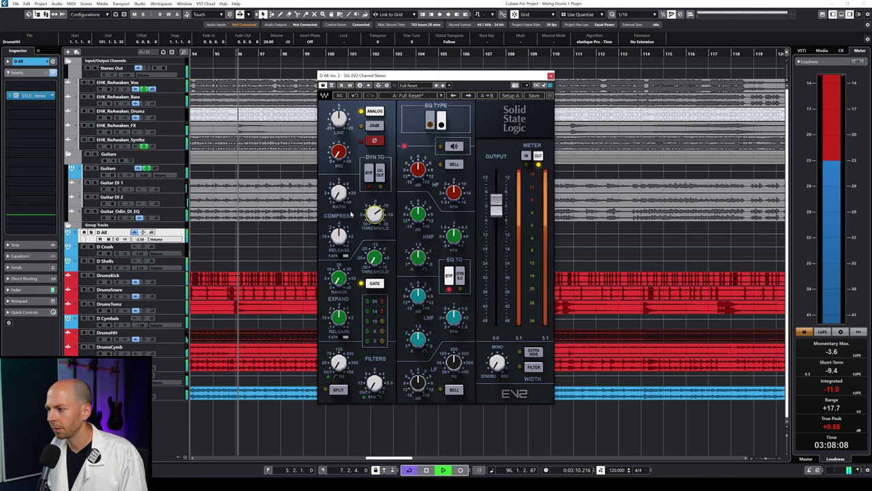
drag(340, 195, 340, 175)
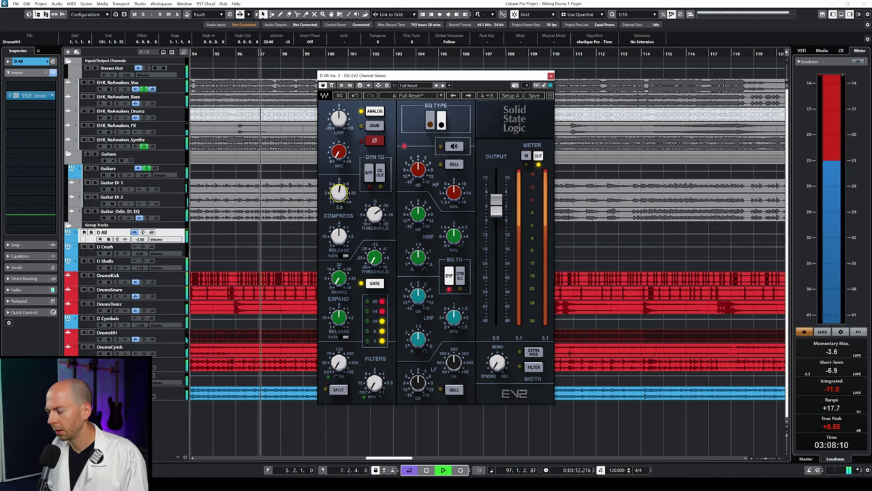
key(s)
key(space)
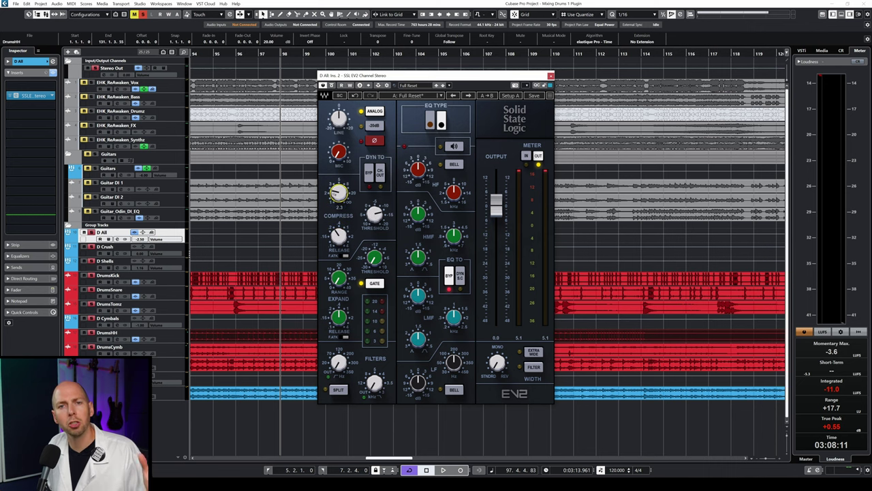
- Play the drums while trying several D All EV2 compressor threshold positions, including -0.3, and lower the ratio to 2.1
key(space)
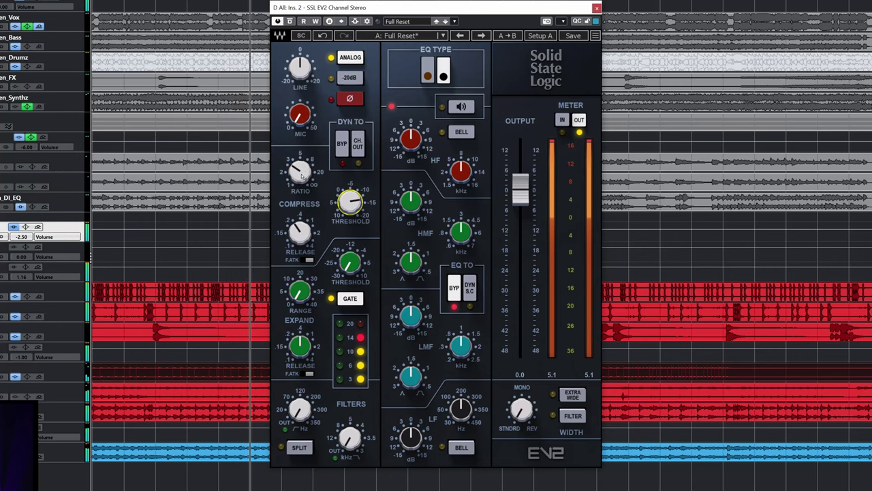
mouse_move(351, 201)
drag(350, 201, 350, 173)
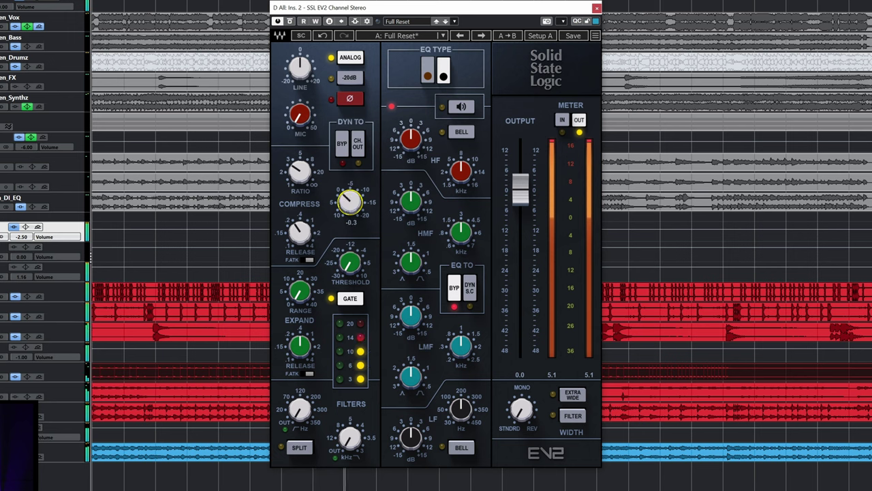
drag(350, 173, 350, 168)
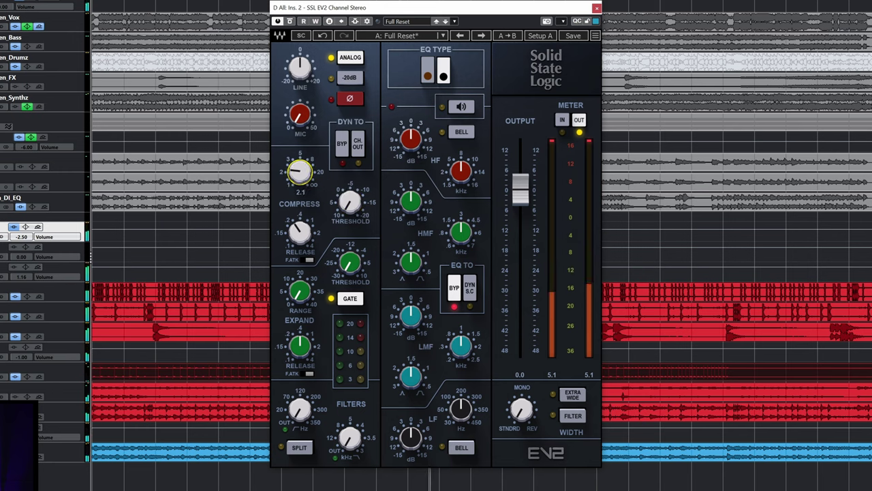
key(space)
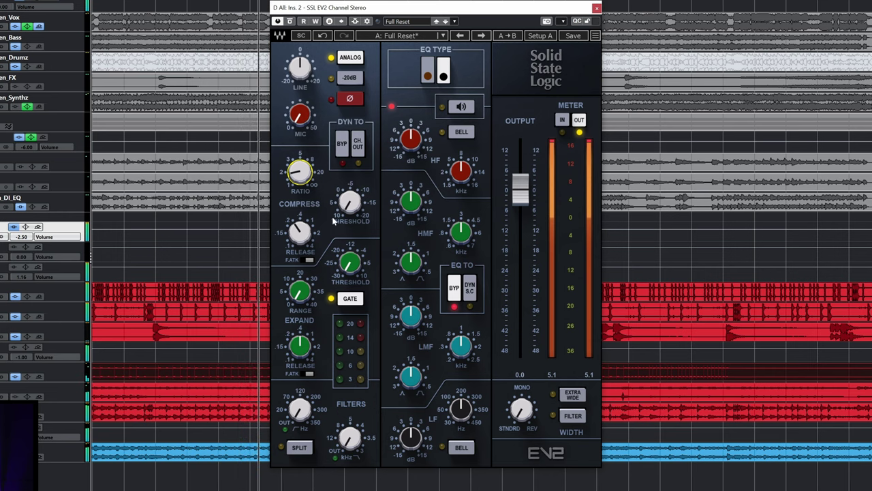
- Set the D All compressor's release to its fastest position and its threshold to -2.3 while listening to the drums
mouse_move(349, 204)
mouse_down()
mouse_move(349, 179)
mouse_move(350, 206)
mouse_up()
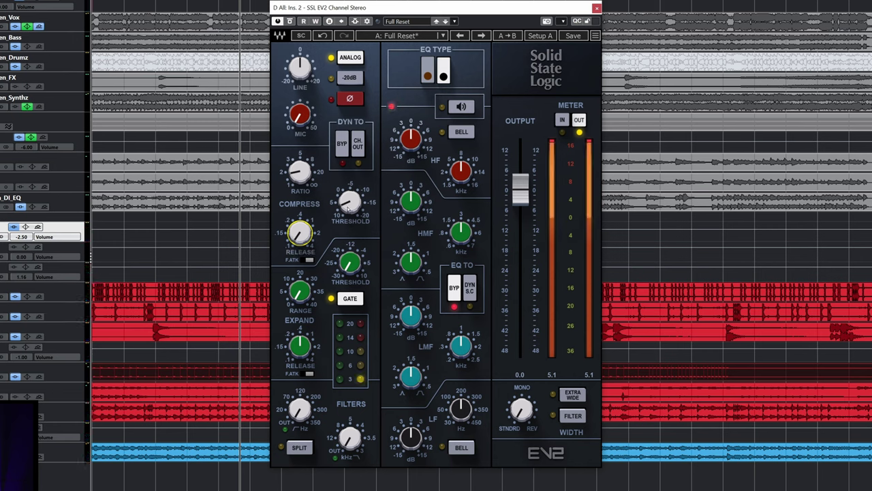
drag(300, 233, 300, 233)
drag(351, 203, 351, 203)
drag(300, 232, 299, 233)
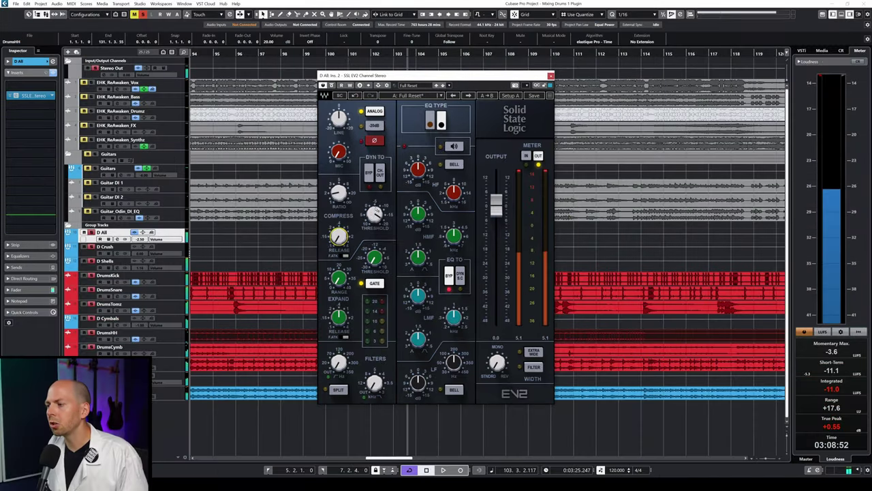
drag(374, 214, 374, 215)
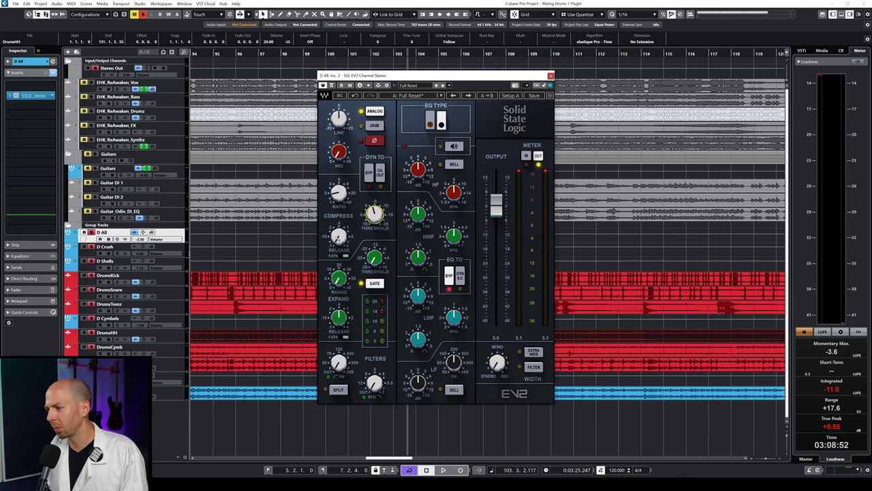
key(space)
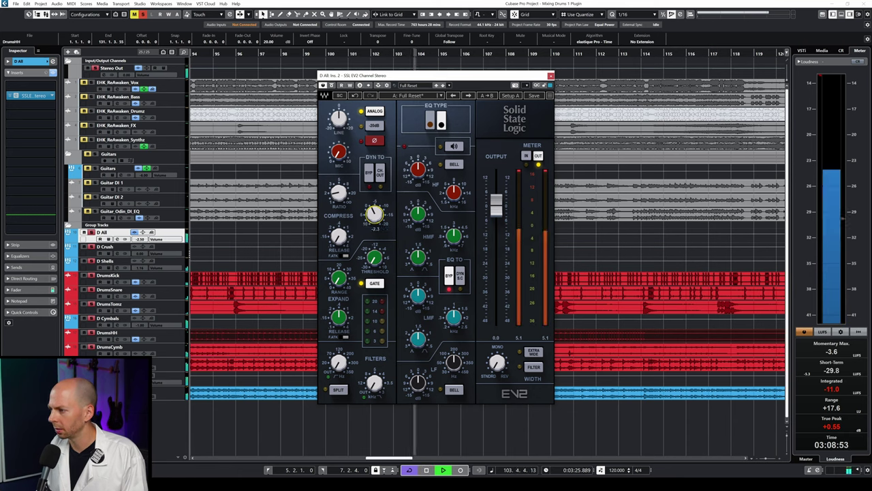
- Replay from around bar 97 while lowering the EV2's line input, readjusting the compressor threshold and raising the output to 8.8
click(225, 54)
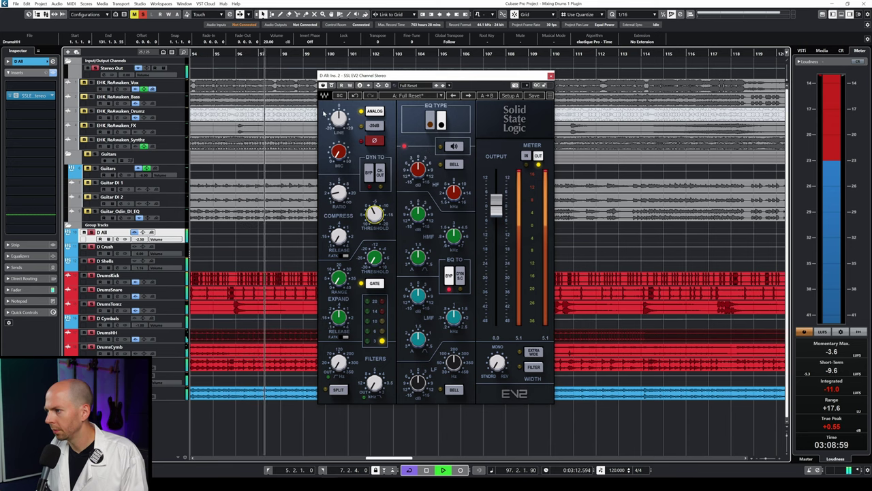
drag(335, 121, 336, 133)
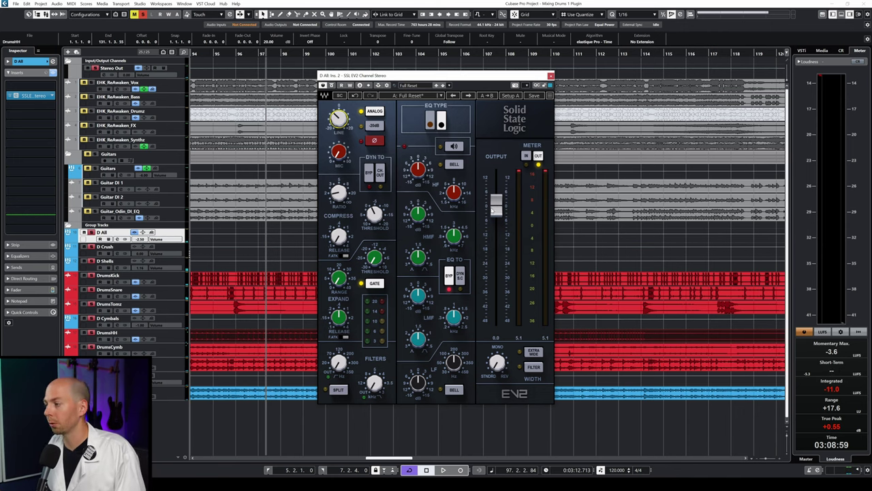
key(space)
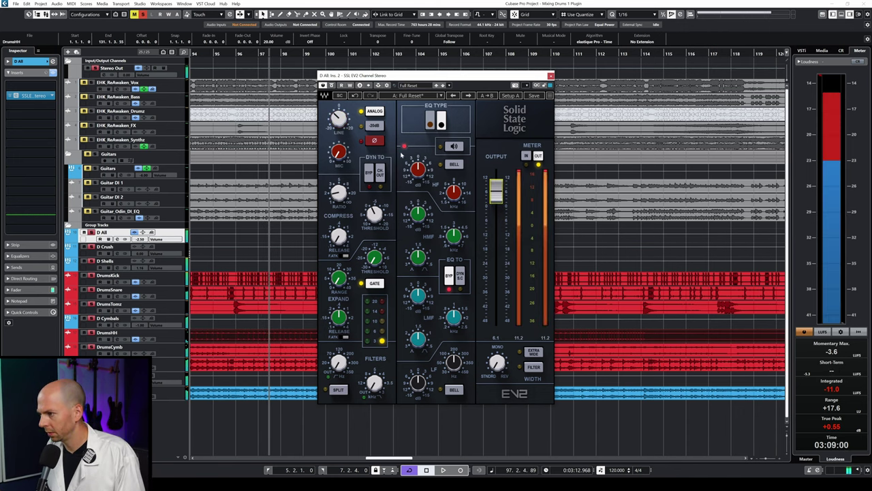
drag(337, 119, 337, 127)
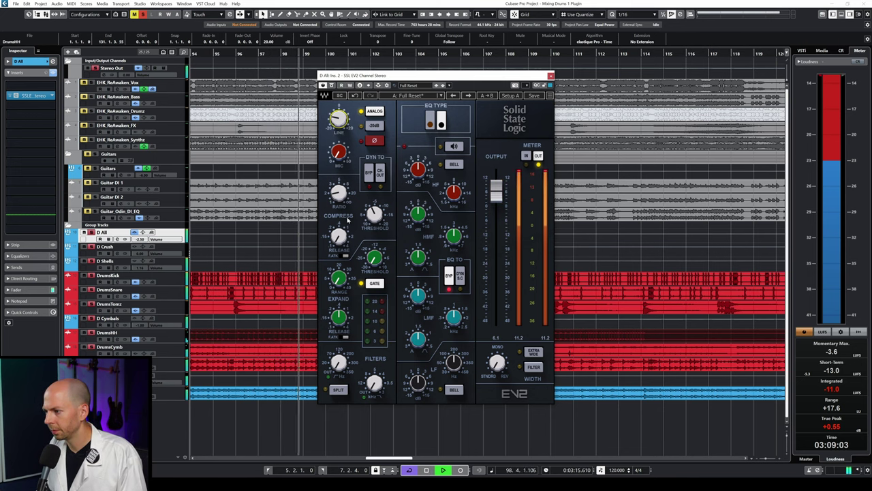
drag(374, 214, 375, 209)
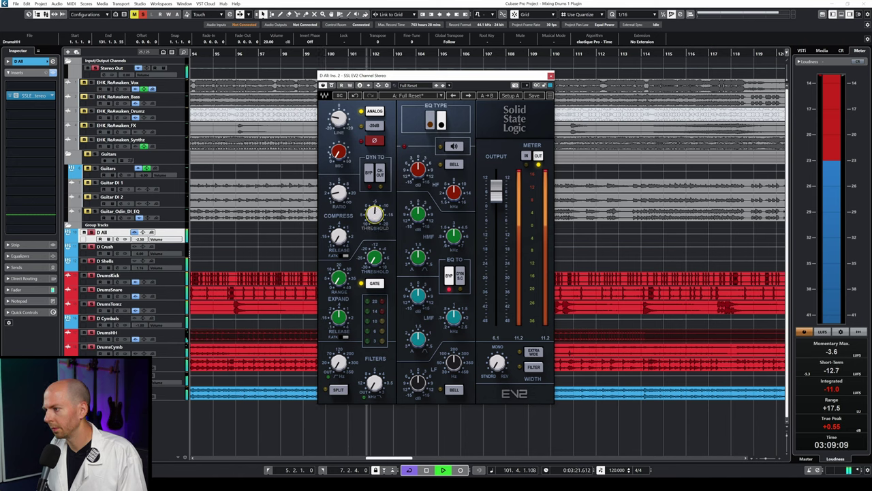
drag(503, 189, 503, 182)
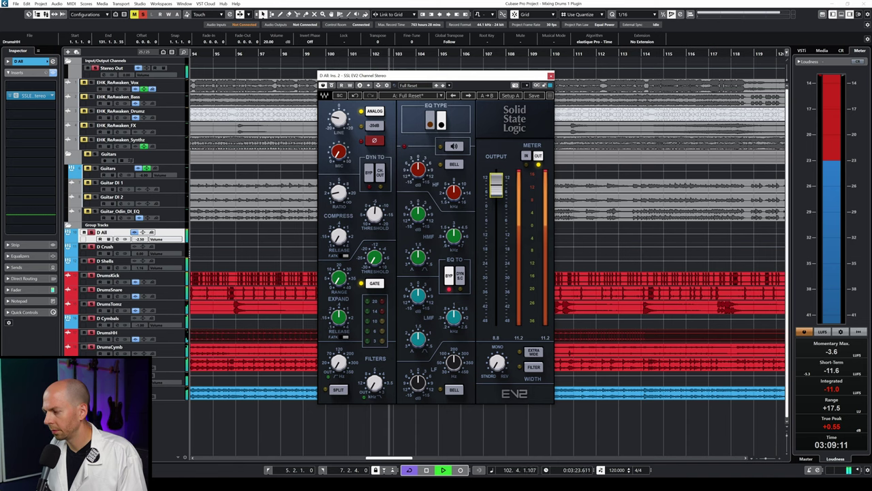
key(space)
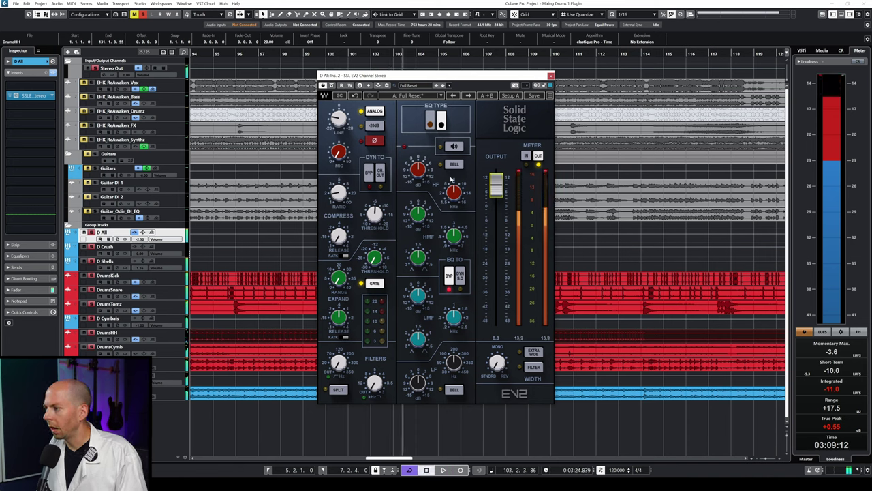
- Engage the D All EV2's EQ, boost the high-mid band during playback and sweep its frequency
click(454, 164)
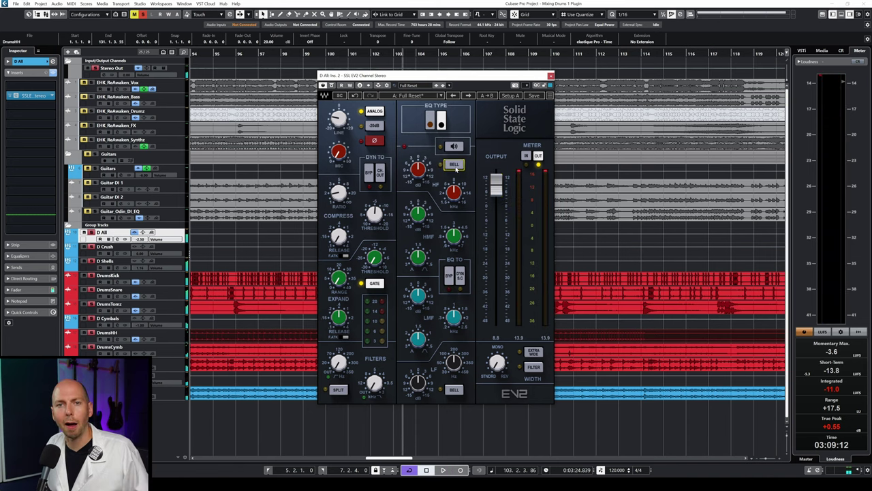
key(space)
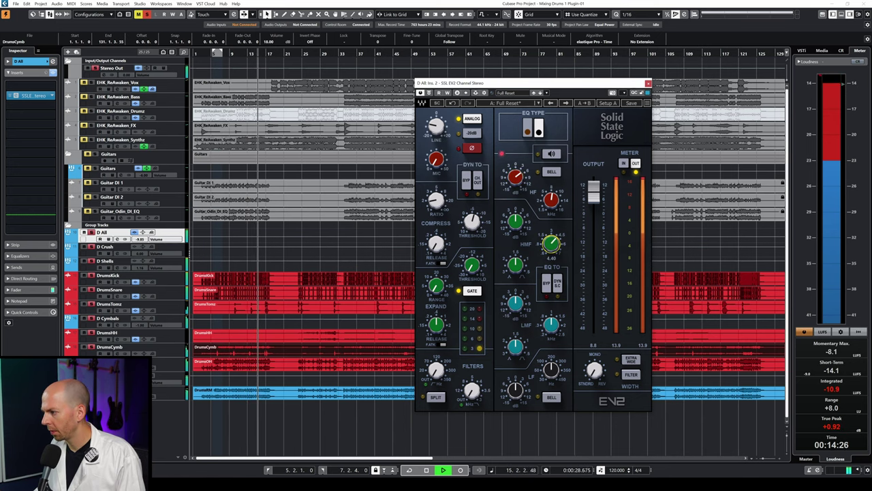
drag(515, 222, 515, 212)
mouse_move(551, 243)
mouse_down()
mouse_move(552, 228)
mouse_move(551, 247)
mouse_up()
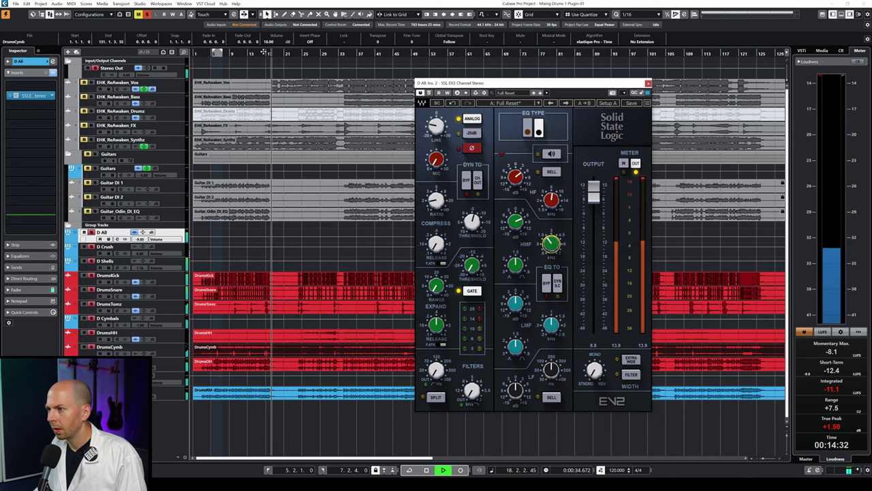
key(space)
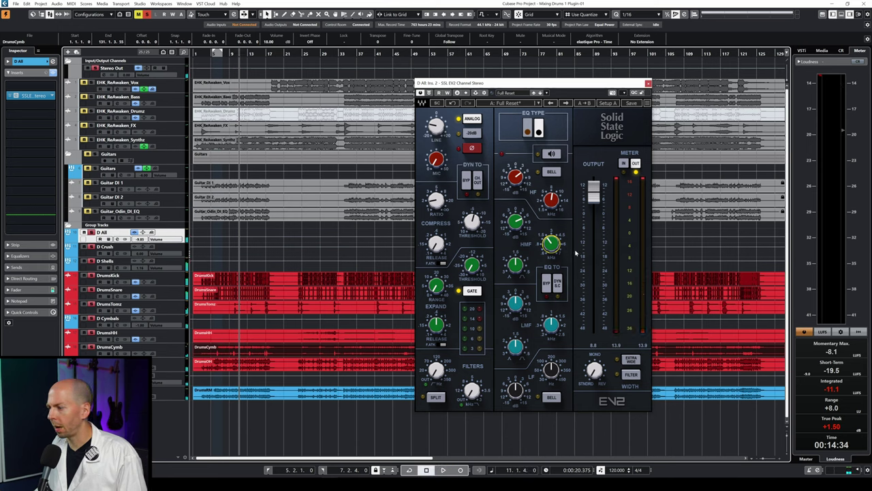
- Replay the drums while reducing the high-mid boost, with the high-mid frequency set to 2.52 kHz
key(space)
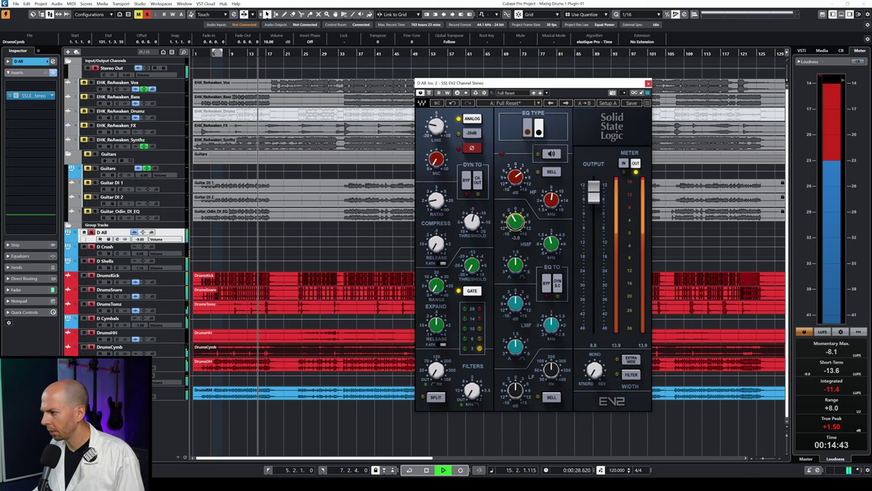
scroll(516, 220, down, 2)
key(space)
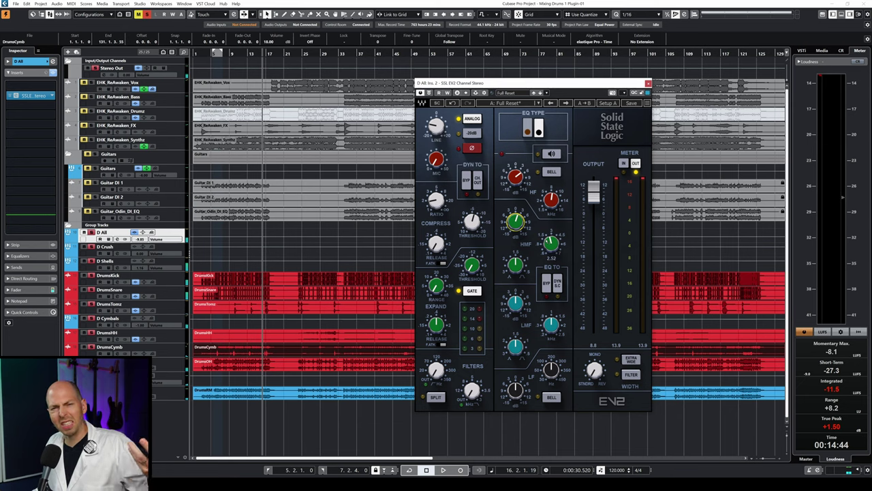
key(space)
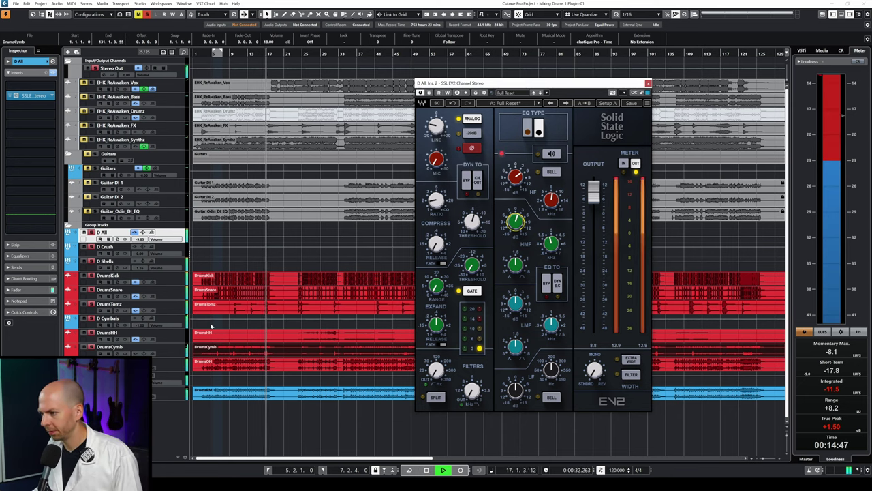
key(space)
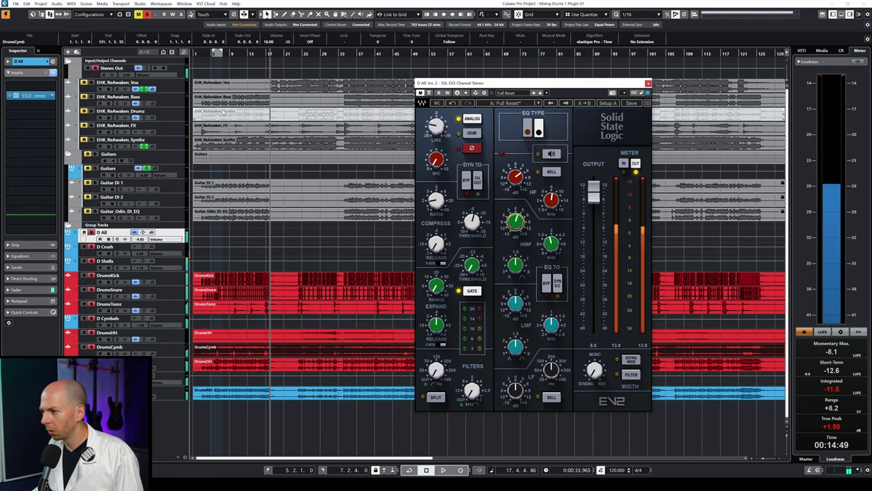
- Add an active send from the D Shells group to the D Crush group at 0.00
click(179, 262)
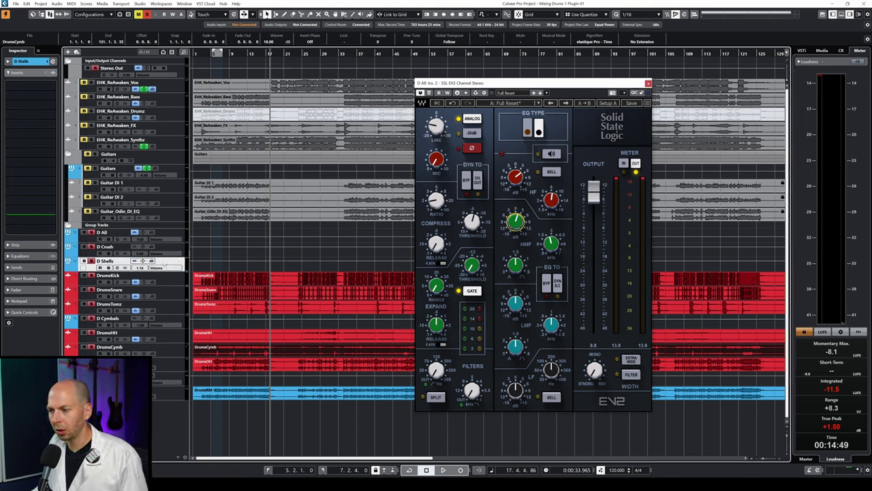
click(16, 267)
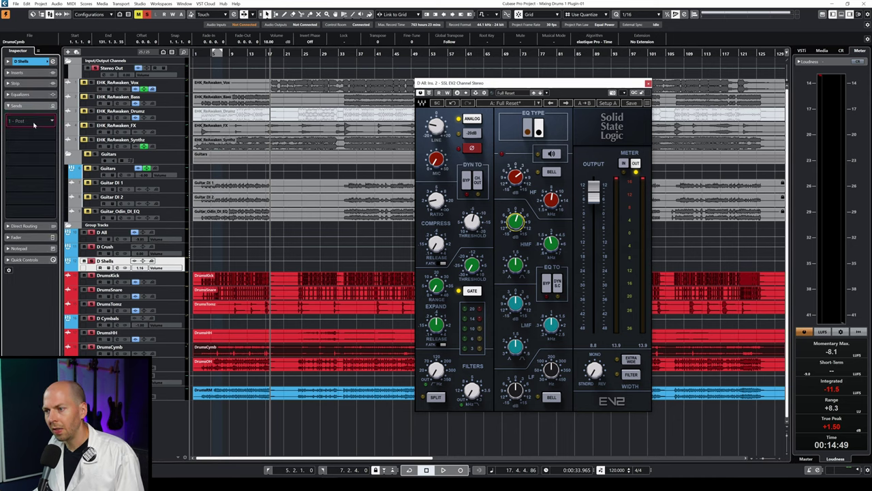
click(35, 127)
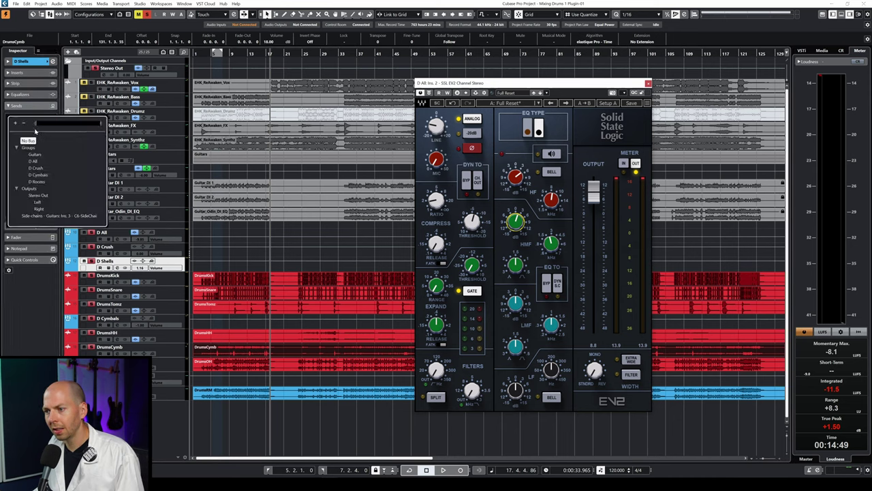
click(36, 168)
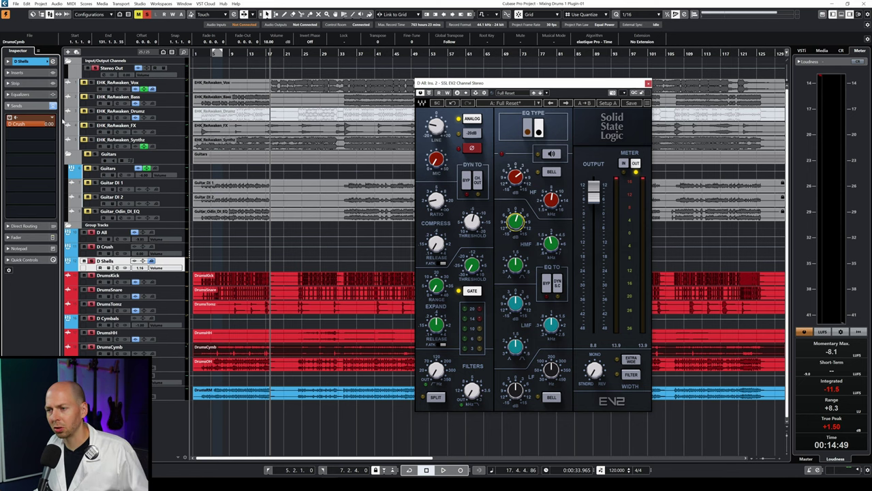
- Add a send from the D Cymbals group to D Crush and set its level to -6.00
click(176, 320)
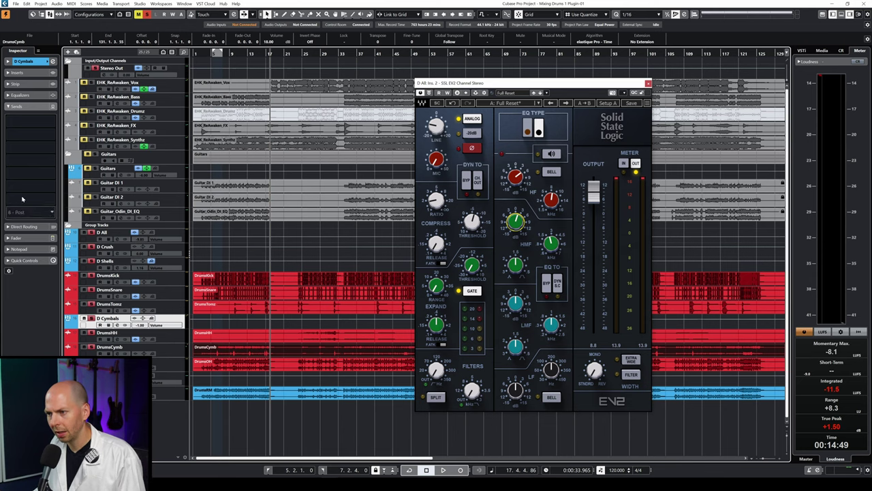
click(34, 121)
click(37, 176)
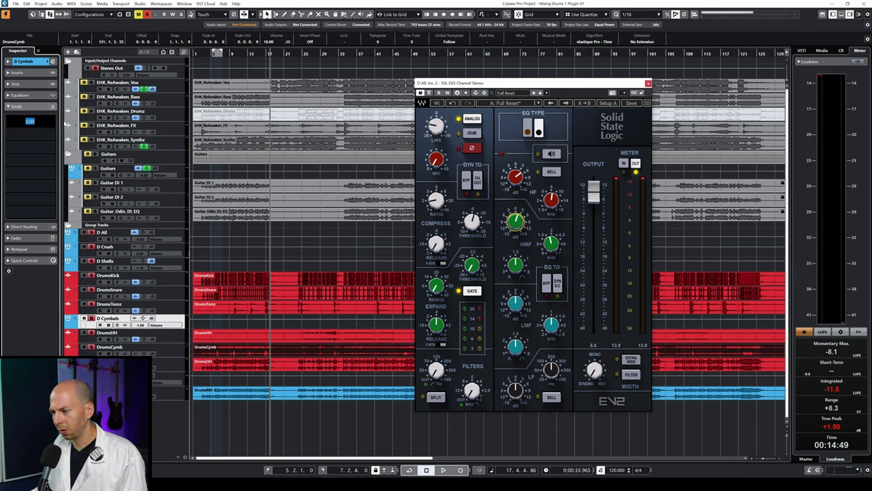
key(Return)
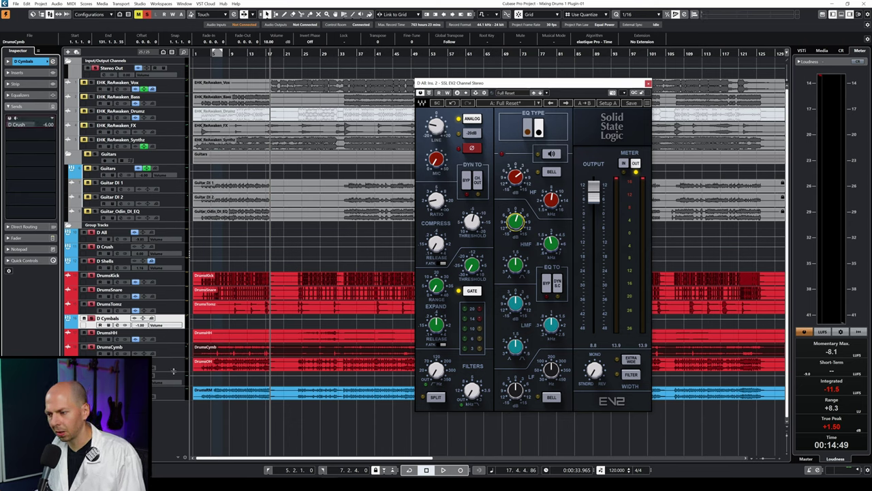
- Add an active send from the D Rooms group to D Crush and set its level to -6.00
click(175, 378)
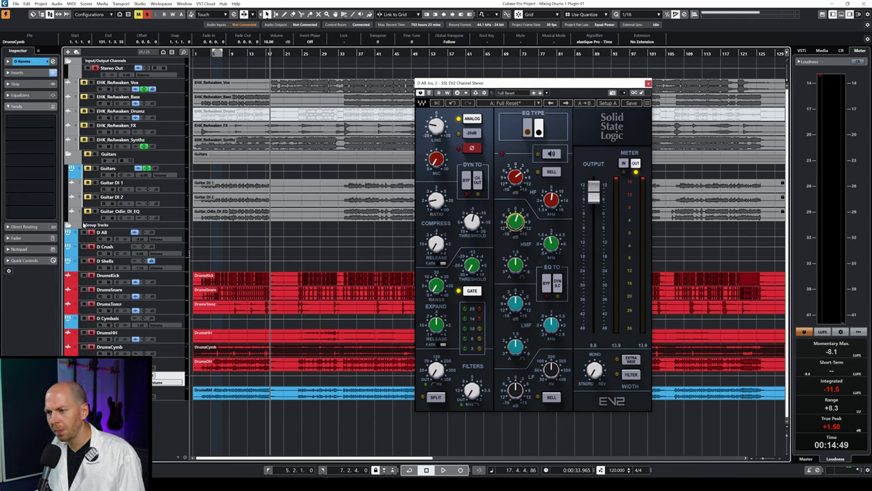
click(39, 133)
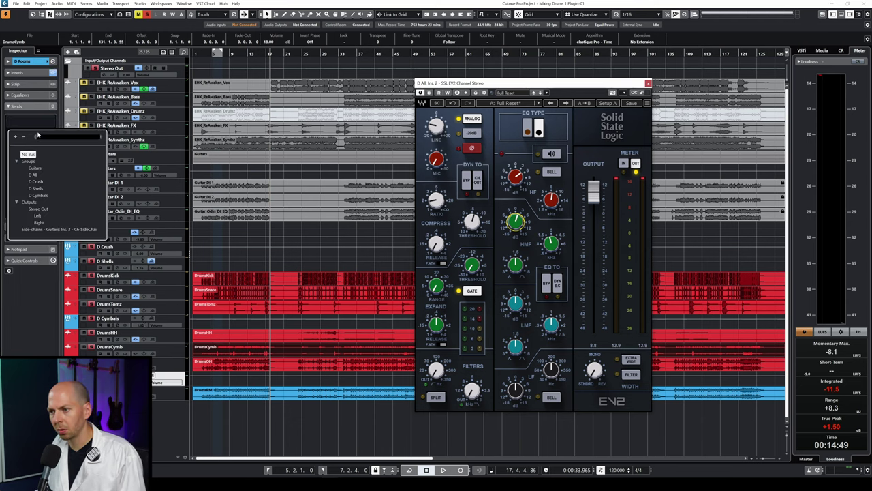
click(34, 182)
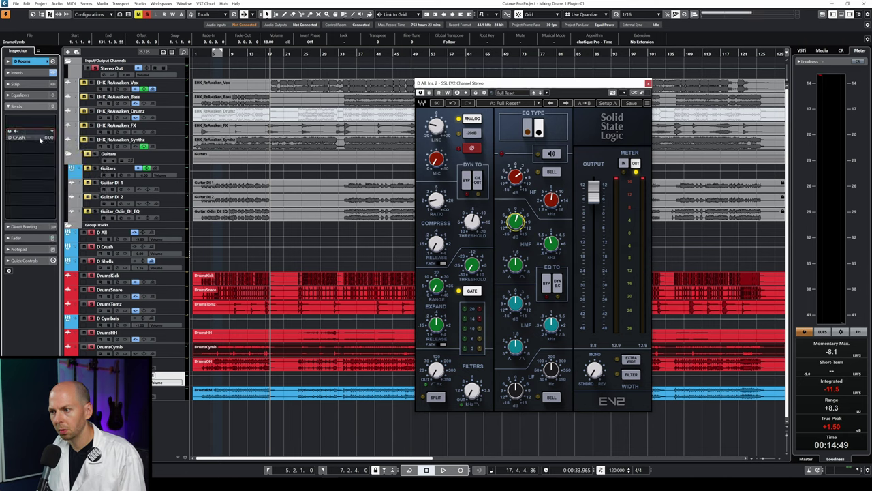
double_click(41, 138)
text(-12)
key(Return)
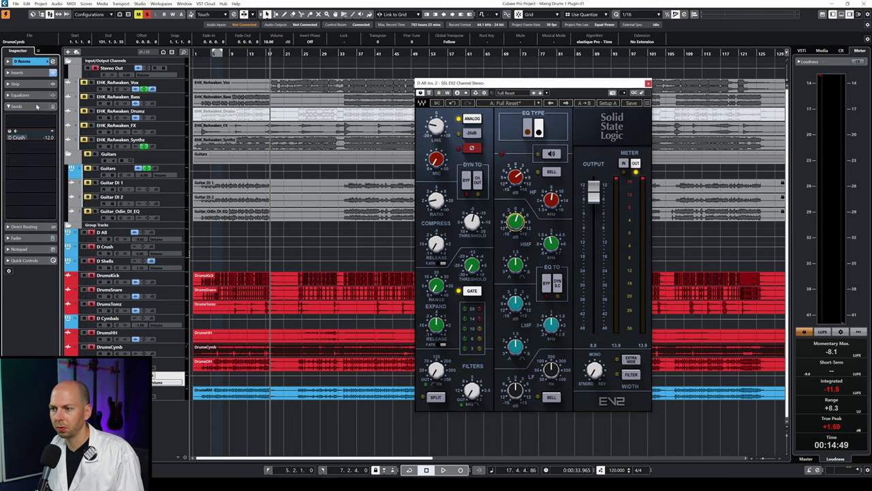
click(9, 131)
double_click(33, 138)
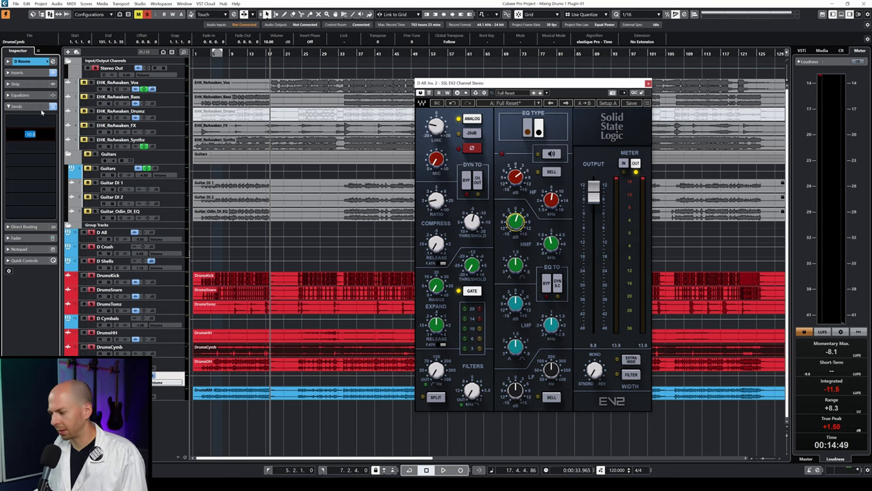
text(-6)
key(Return)
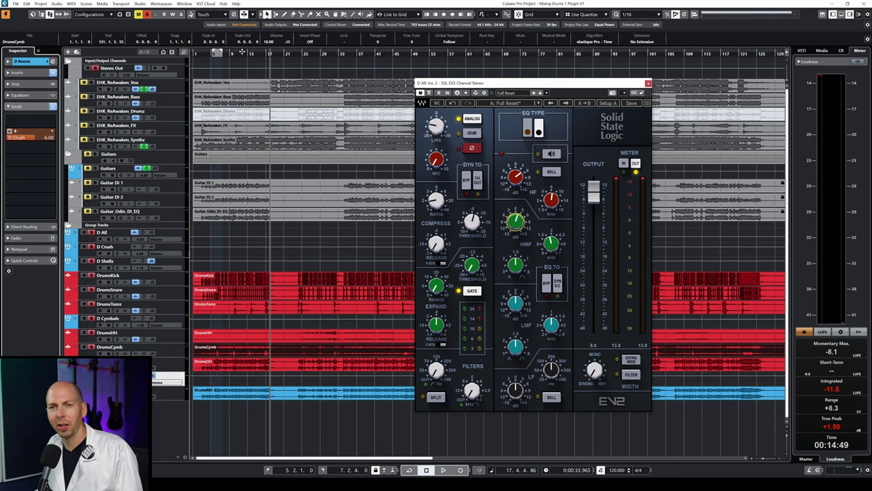
- Insert the SSL EV2 Channel on the D Crush group, close the D All plug-in window and open the new instance
drag(242, 52, 242, 49)
click(178, 248)
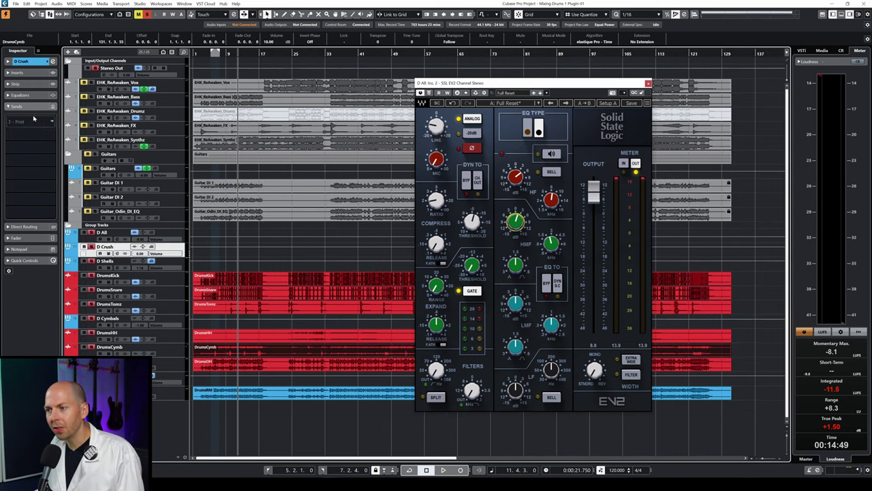
click(21, 75)
click(22, 73)
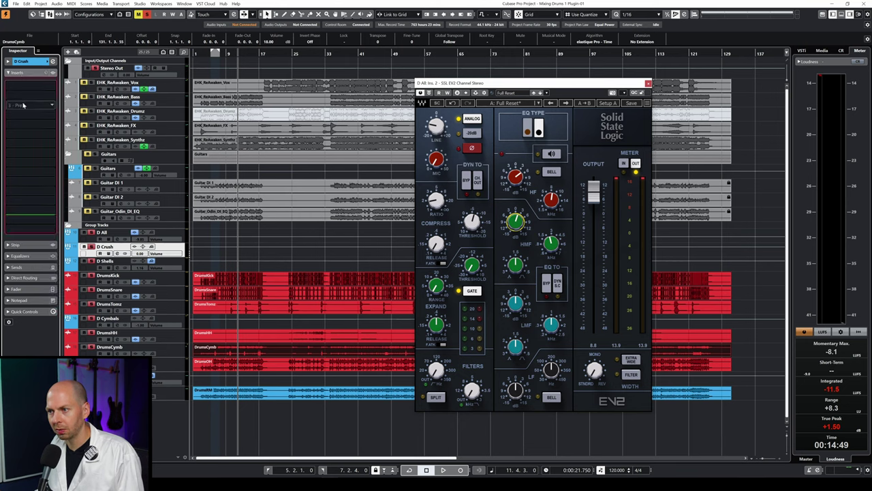
click(23, 105)
text(ev2)
click(39, 131)
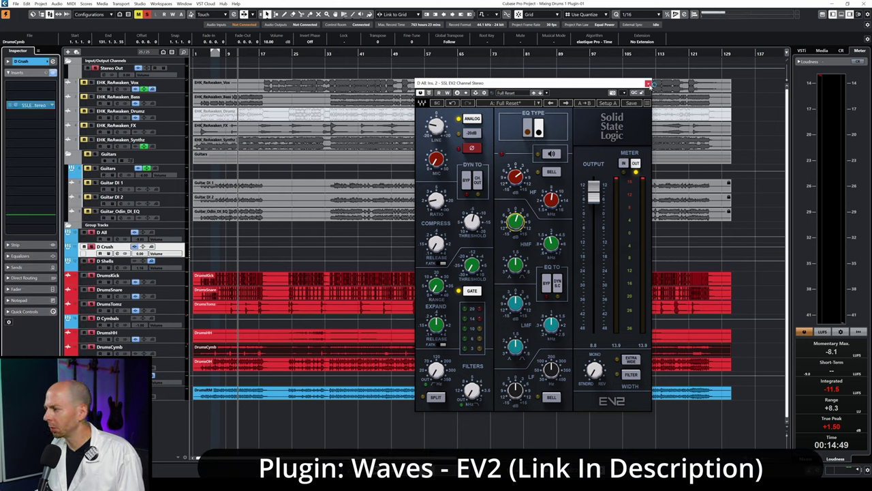
click(648, 85)
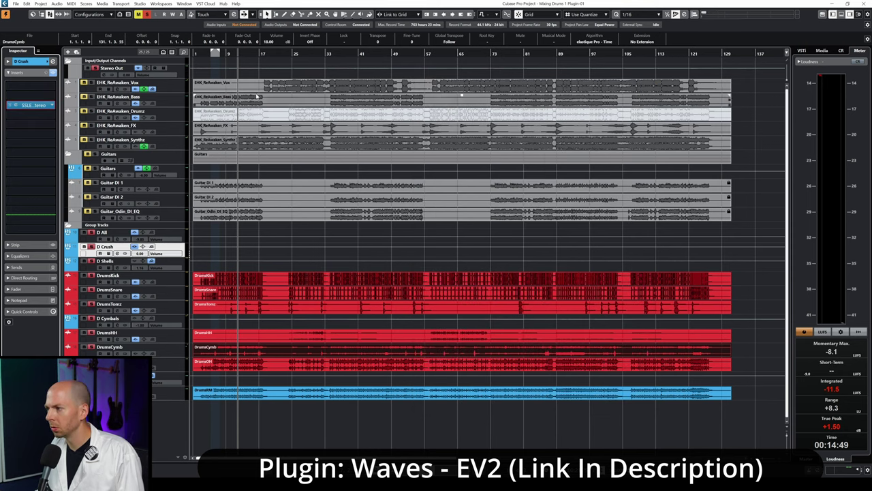
click(39, 106)
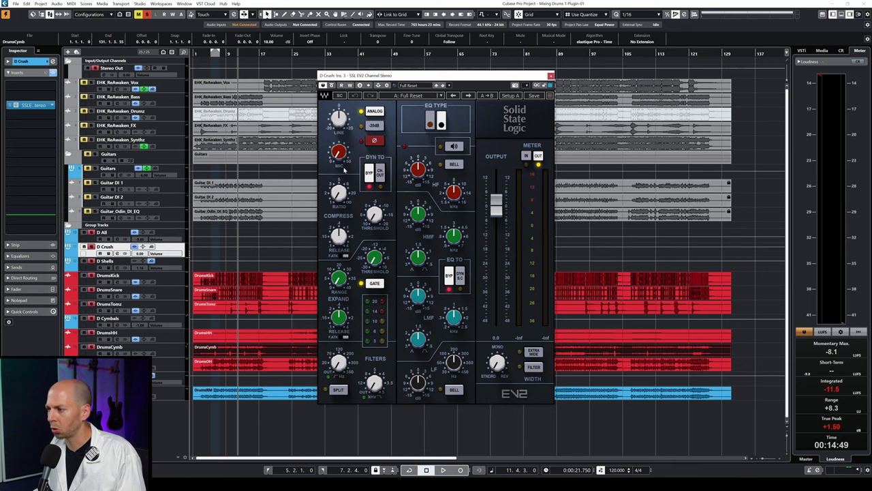
- Play the drums while driving the D Crush EV2's mic gain hard, and return the gain to 0.0
key(space)
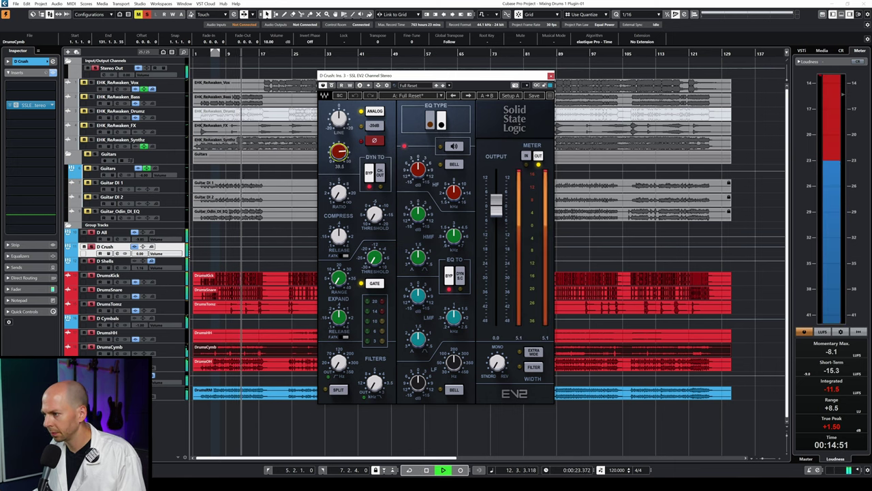
key(space)
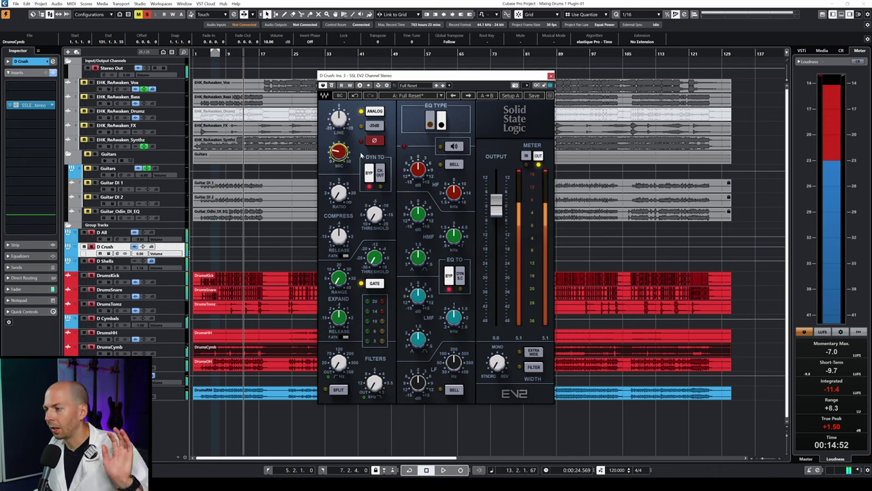
key(space)
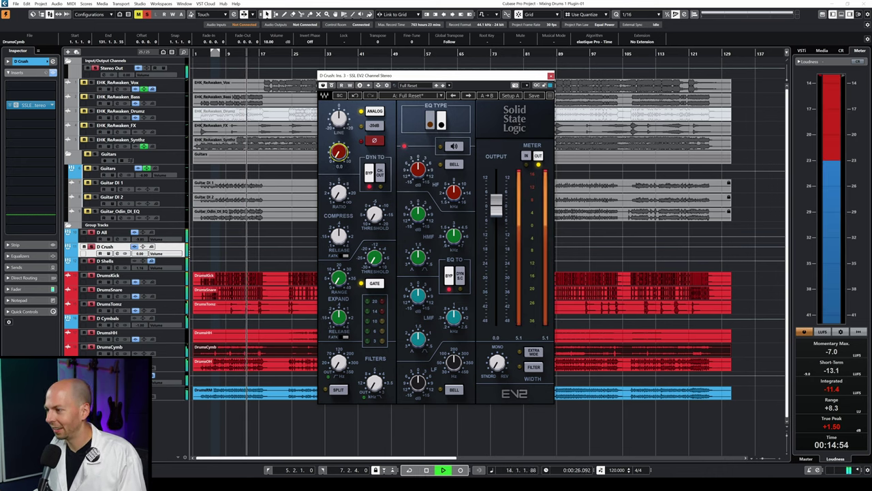
- Engage the D Crush EV2's dynamics with fast attack, raise the compression ratio and lower the threshold to -14.0 during playback
key(space)
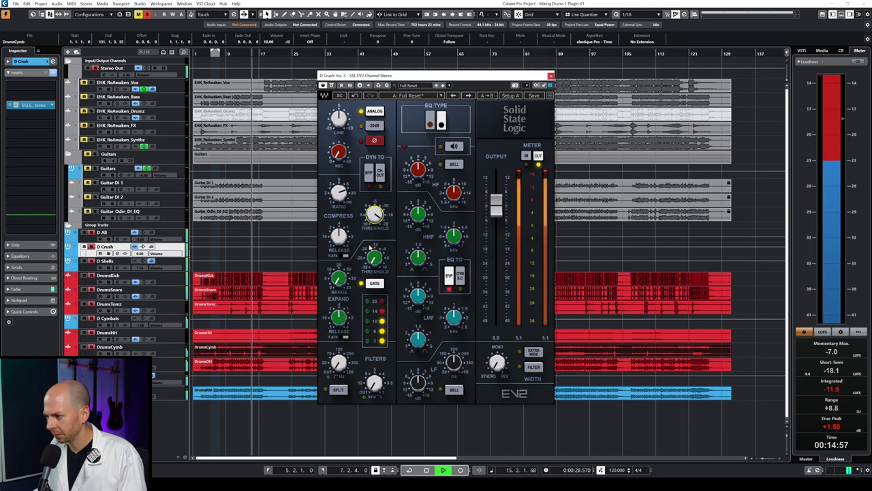
key(space)
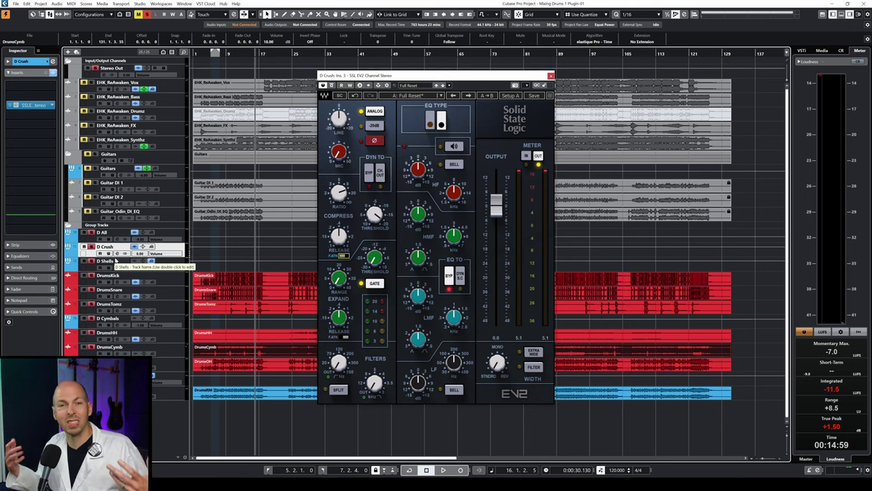
key(space)
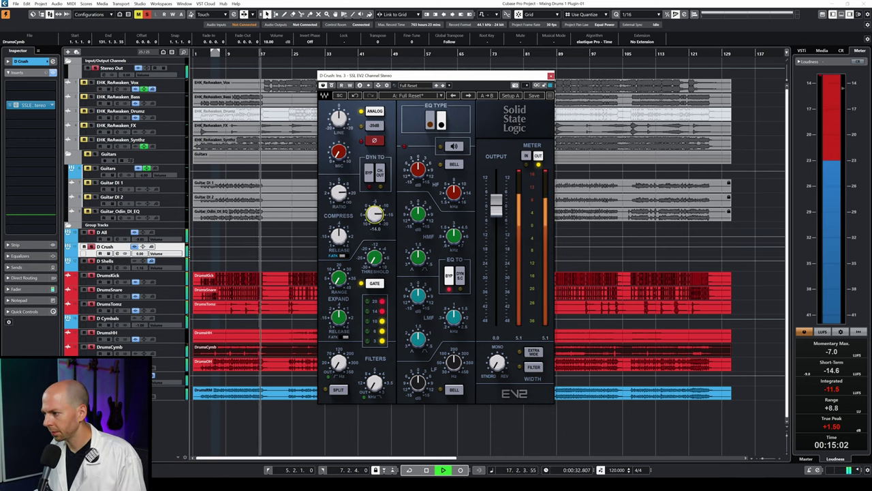
- Replay the drums while adjusting the D Crush compressor's threshold and release and raising the EV2's output to 12.0
drag(496, 202, 496, 183)
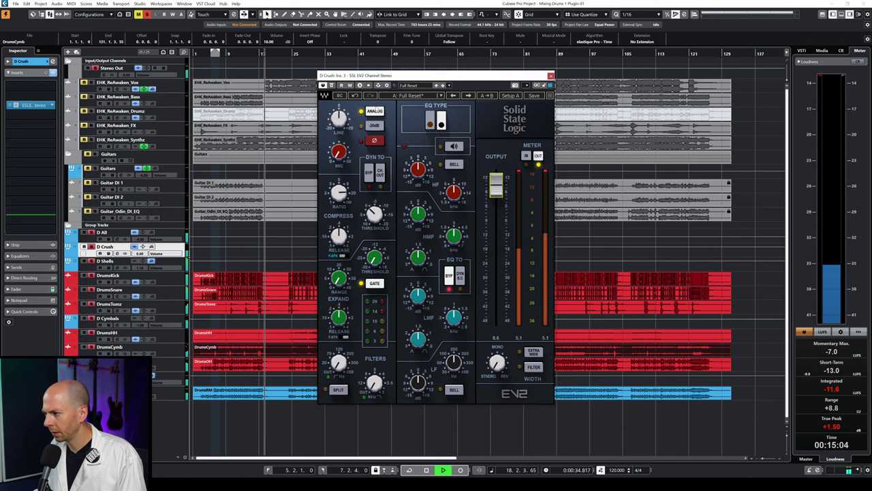
click(231, 53)
drag(496, 182, 496, 177)
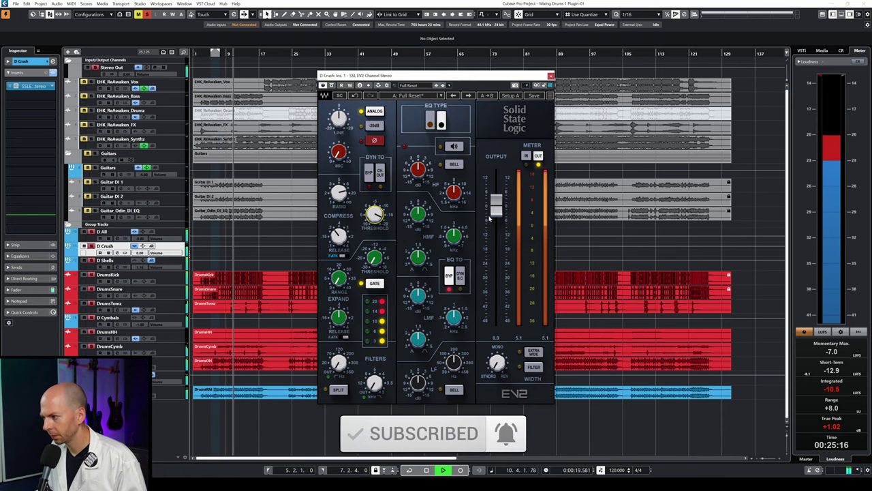
drag(496, 205, 496, 172)
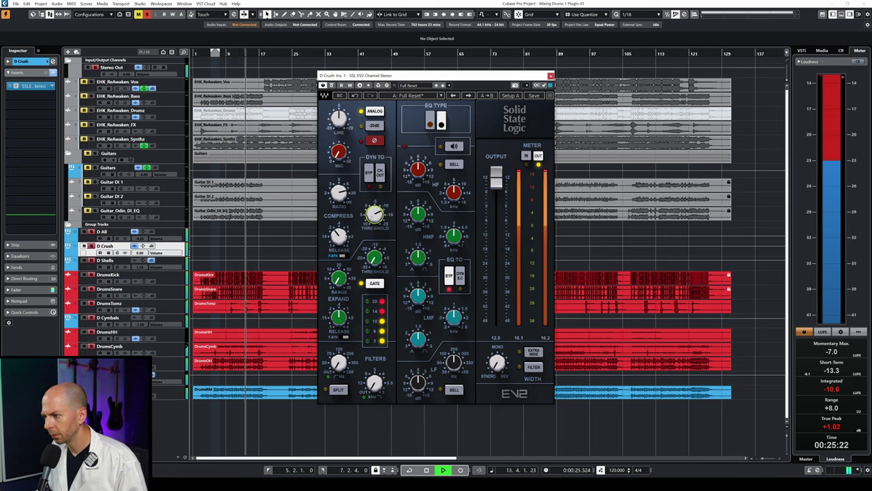
- Pull the D Crush EV2's output down to -47.7 and bring it gradually back to about -0.2 during playback
drag(496, 175, 497, 321)
key(space)
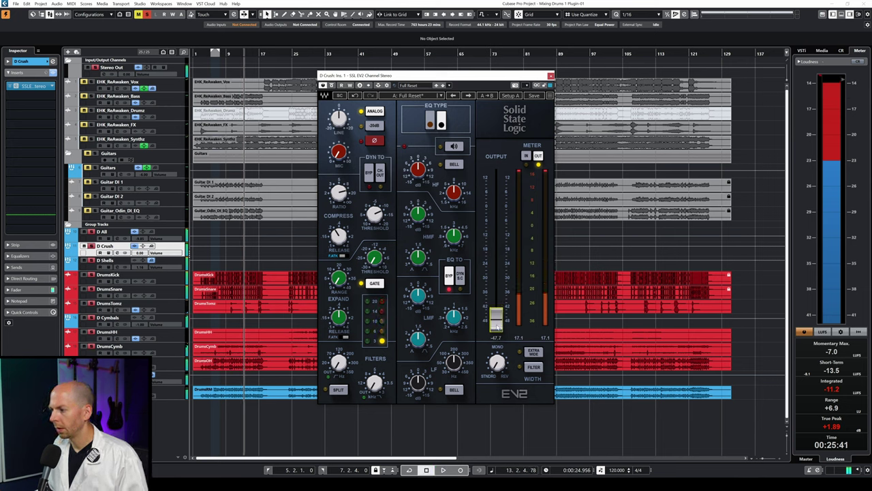
key(space)
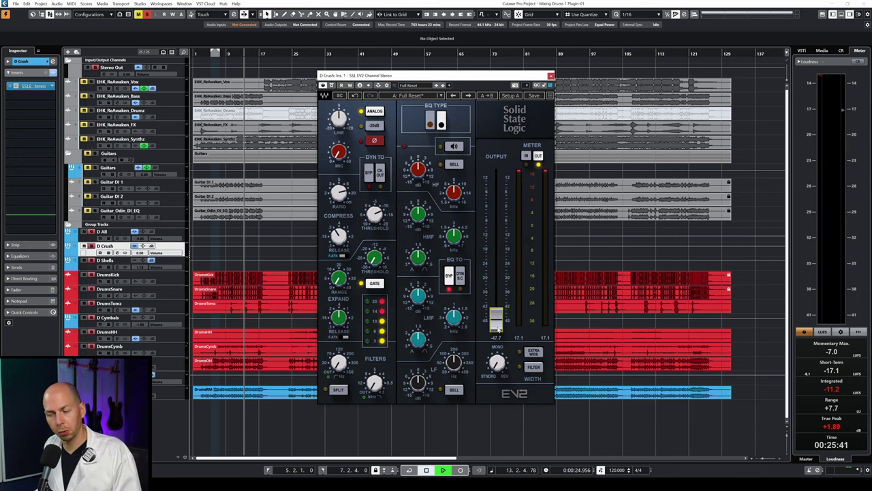
drag(496, 310, 500, 211)
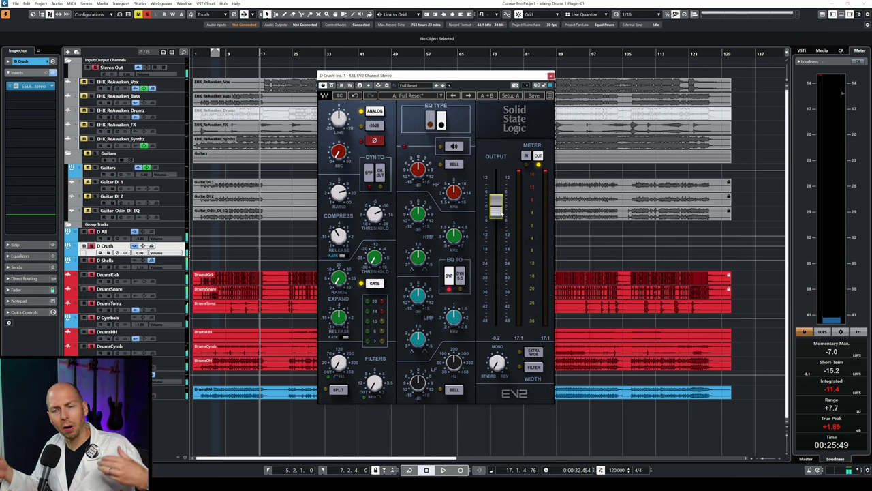
- Lower the D Crush EV2's output to -41.8, replay from around bar 8 and blend it back up to 0.4
key(space)
drag(501, 211, 497, 307)
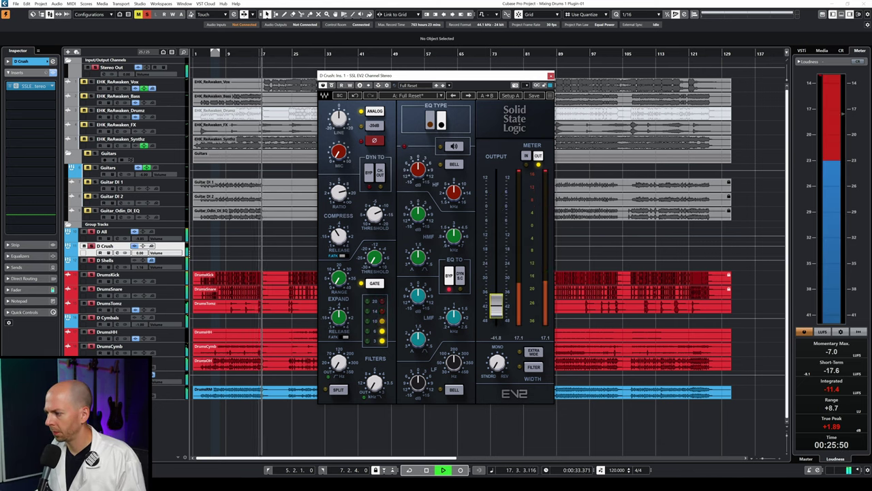
click(225, 53)
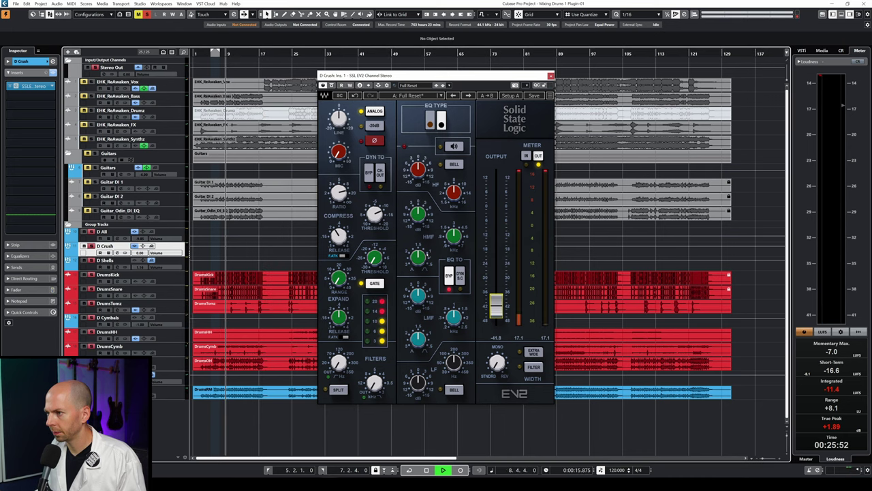
drag(495, 306, 495, 202)
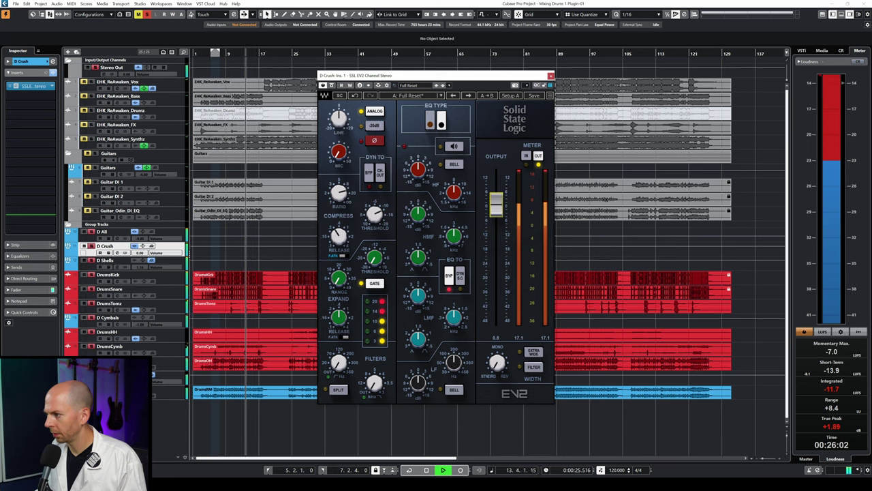
key(space)
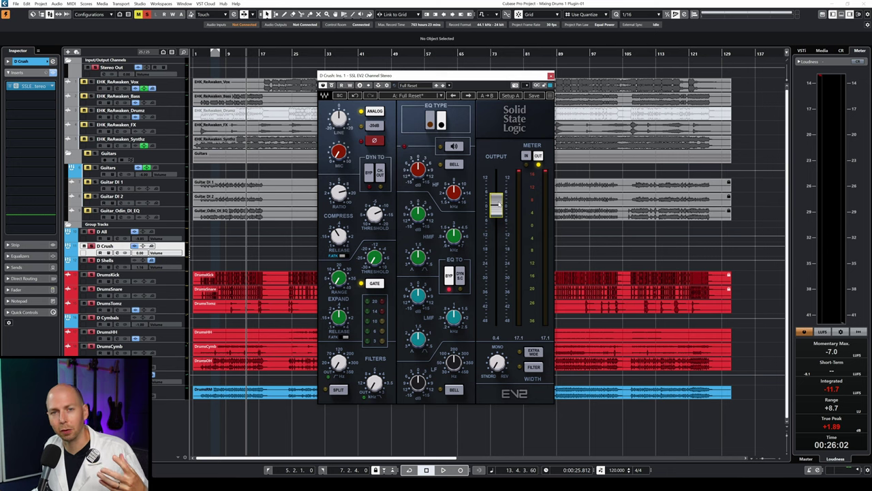
- Settle the D Crush EV2's output at -1.8 while listening to the drums, and close the plug-in window
drag(496, 205, 496, 215)
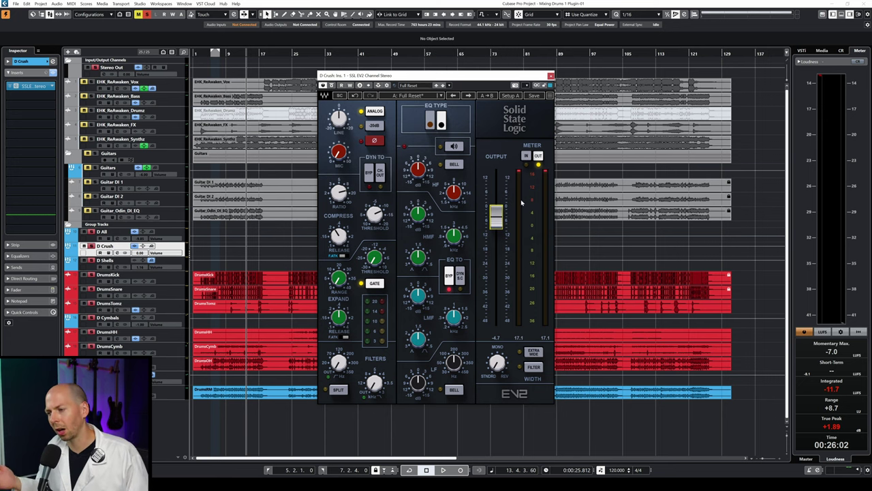
key(space)
mouse_move(496, 215)
mouse_down()
mouse_move(496, 194)
mouse_move(496, 212)
mouse_up()
key(space)
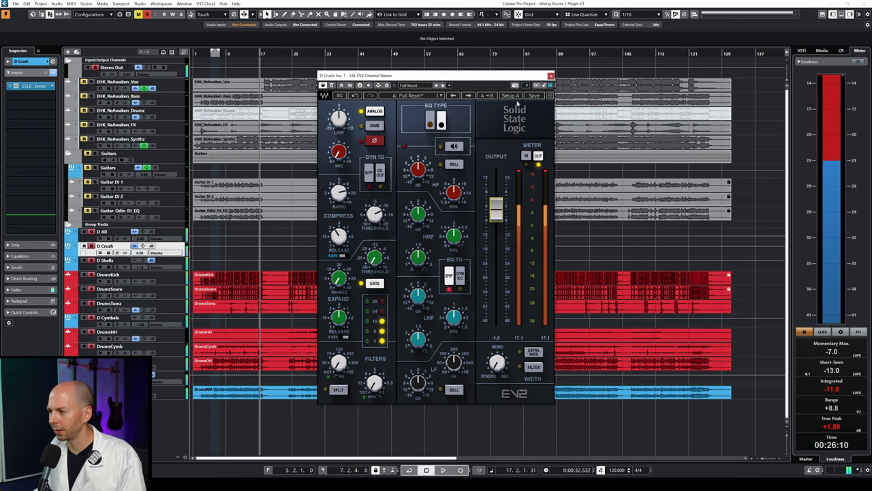
click(550, 76)
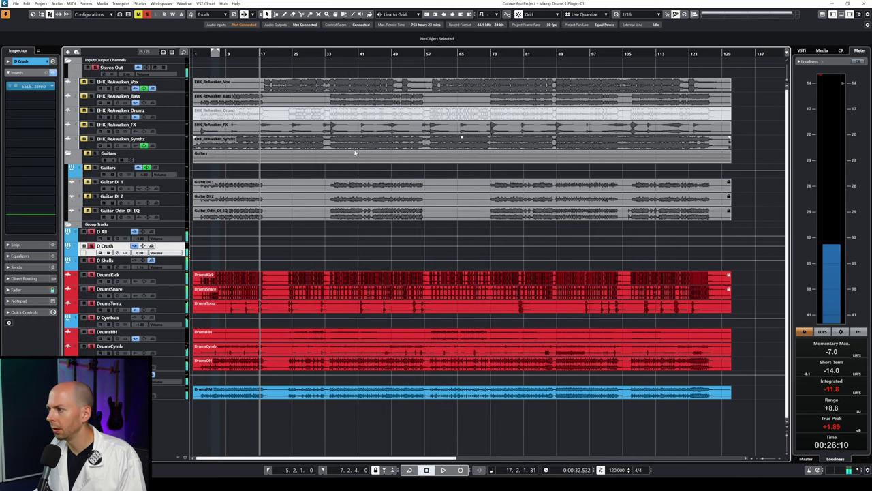
- Compare the soloed drums with and without the D Crush bus by muting and unmuting it repeatedly during playback
click(88, 246)
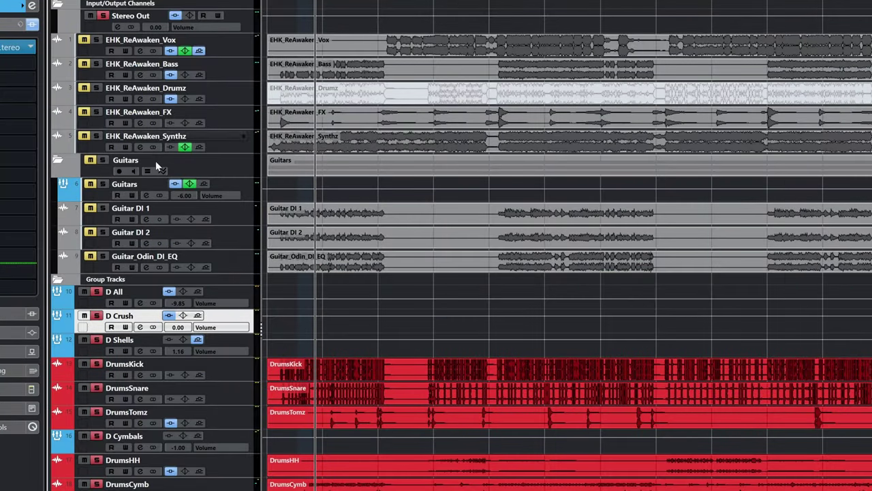
click(96, 317)
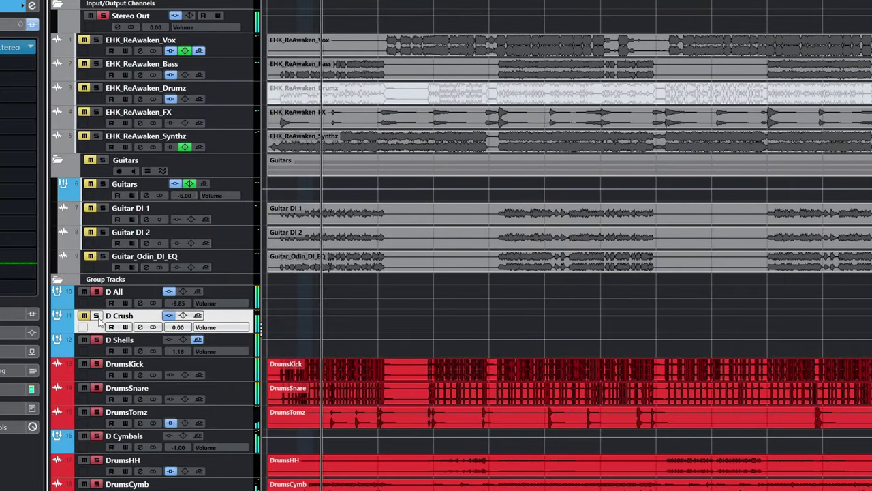
click(97, 318)
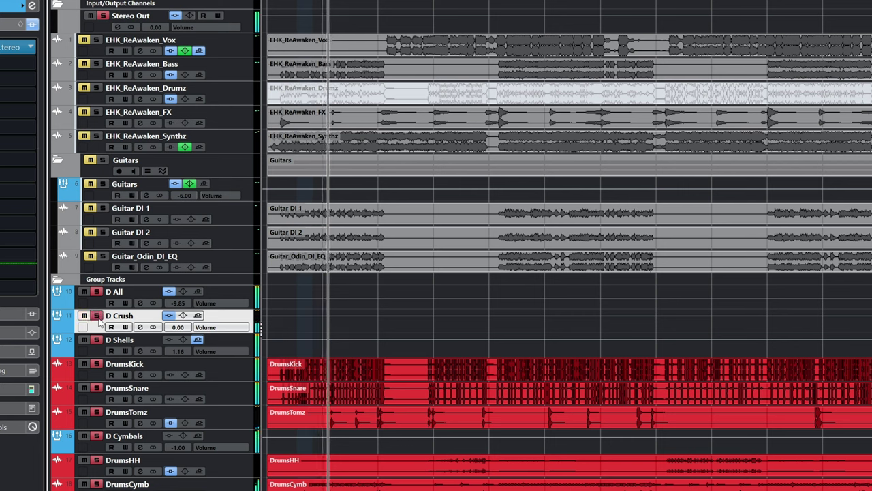
click(97, 317)
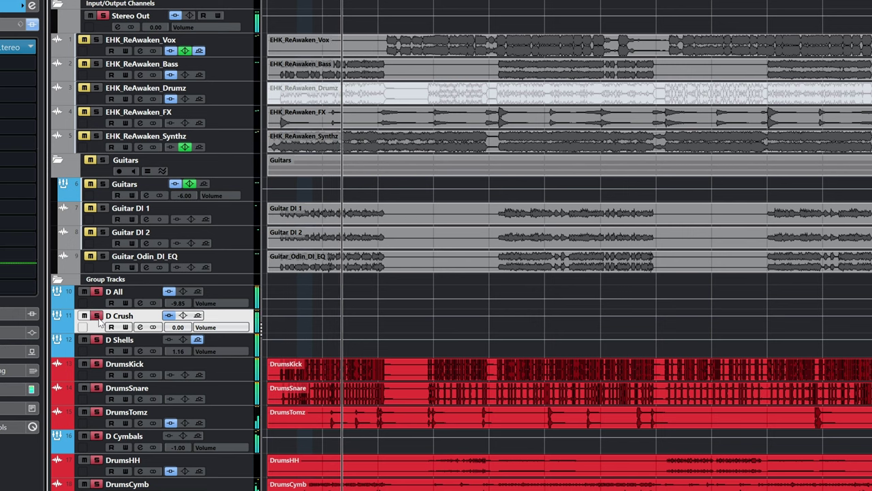
click(99, 318)
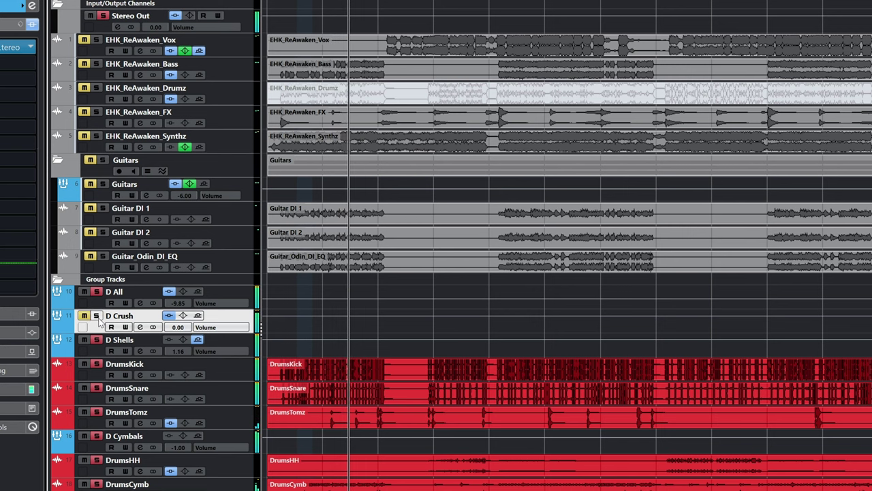
click(98, 318)
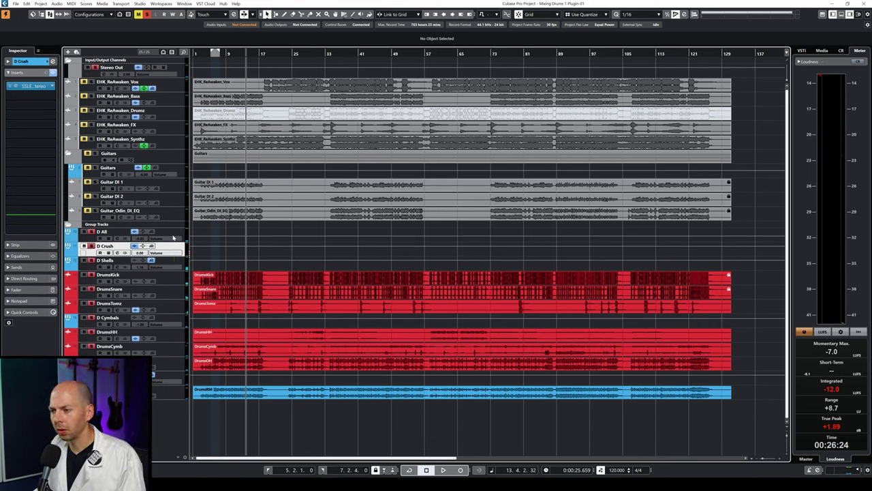
- Unsolo the drums and play the full mix from several spots, raising the D Cymbals group volume to 0.79
click(174, 235)
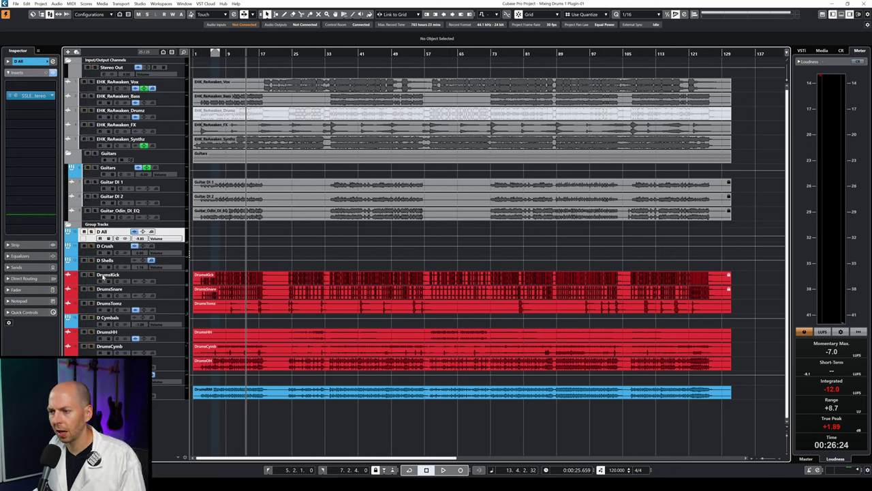
click(328, 54)
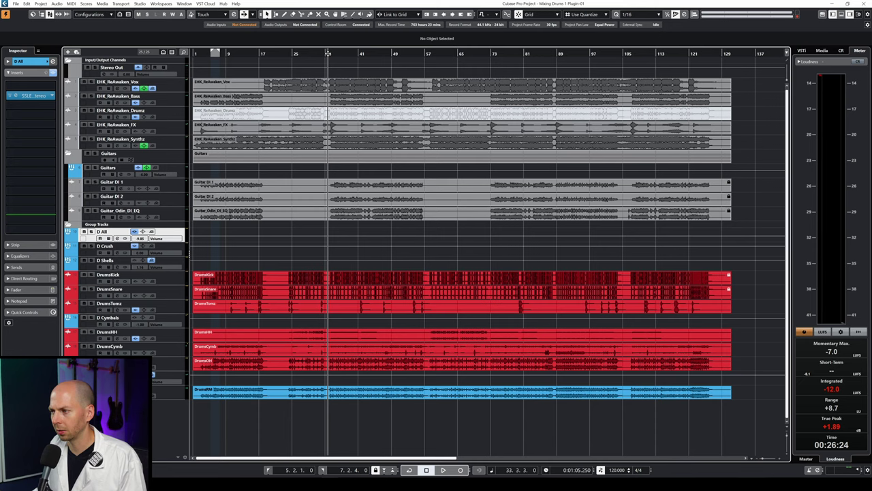
click(202, 53)
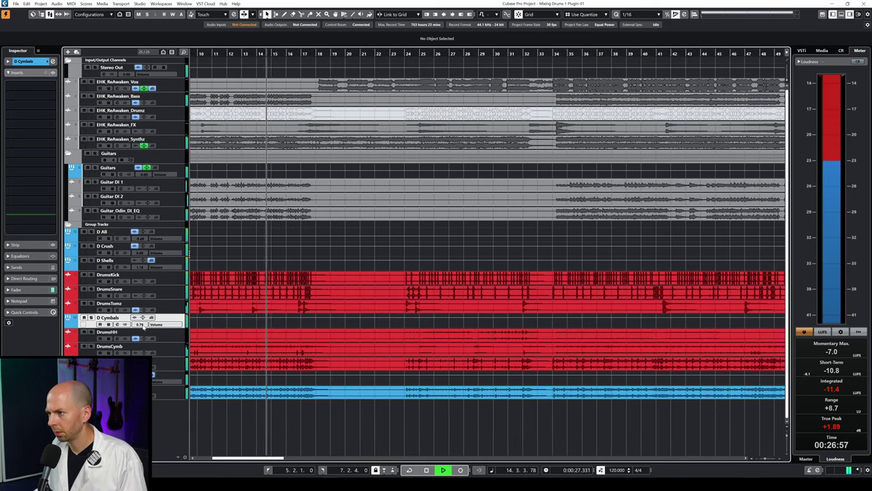
click(171, 375)
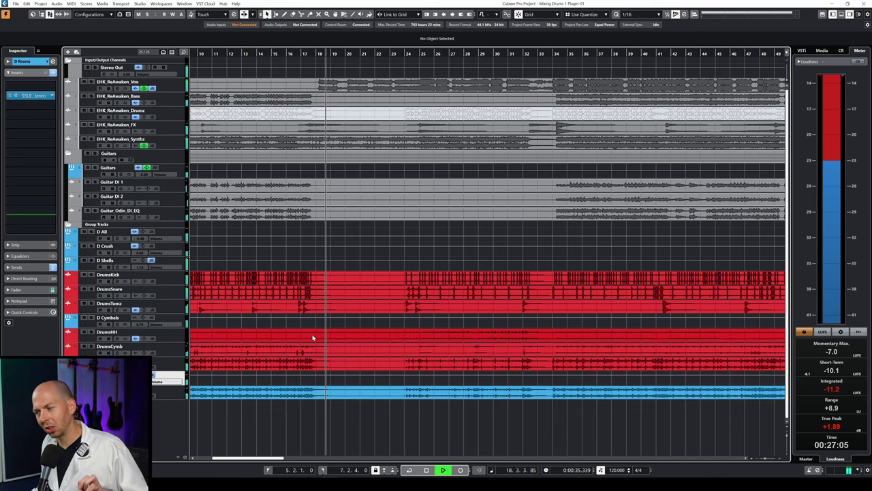
click(400, 52)
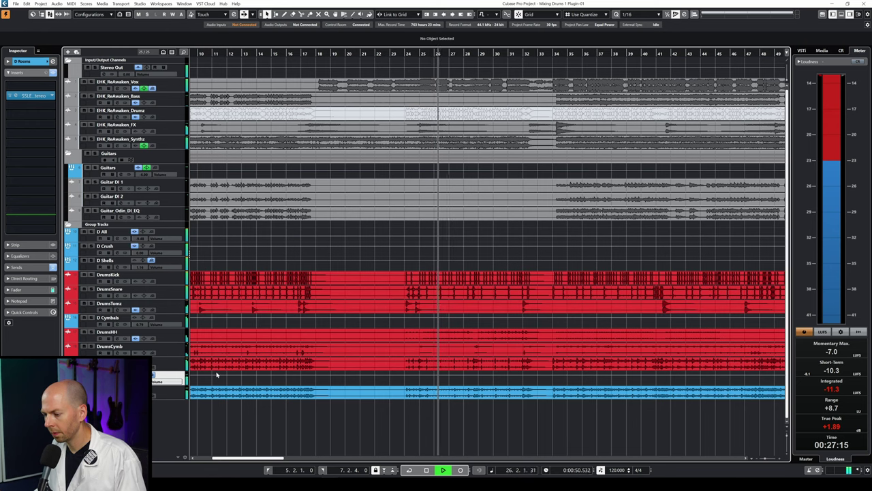
key(space)
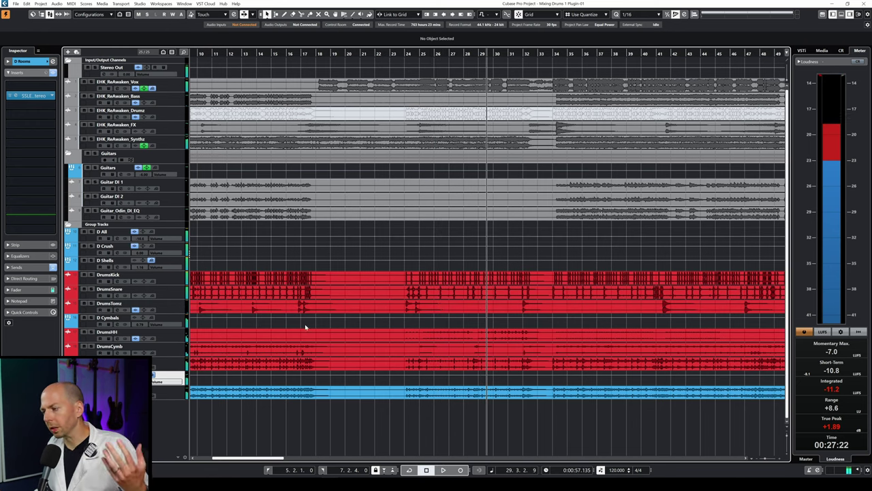
- Add volume automation points around bar 23 on D Rooms and D Cymbals, raising D Cymbals to about 5.43
click(403, 374)
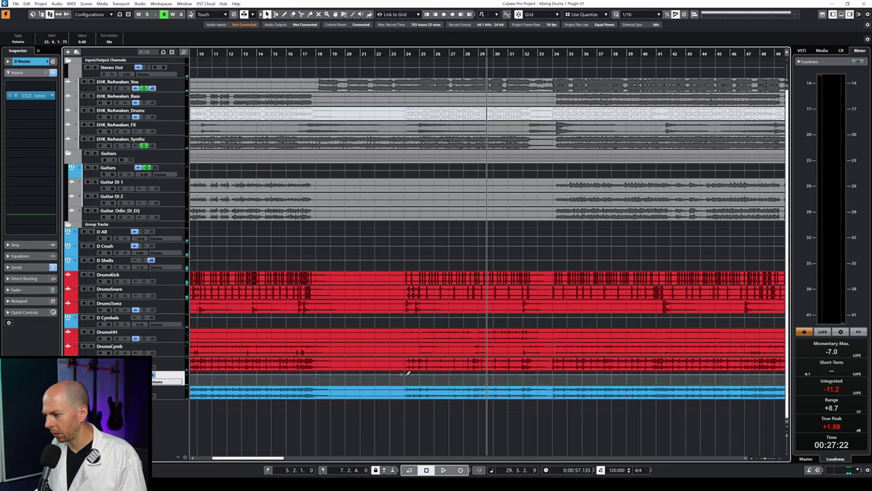
click(398, 318)
click(400, 315)
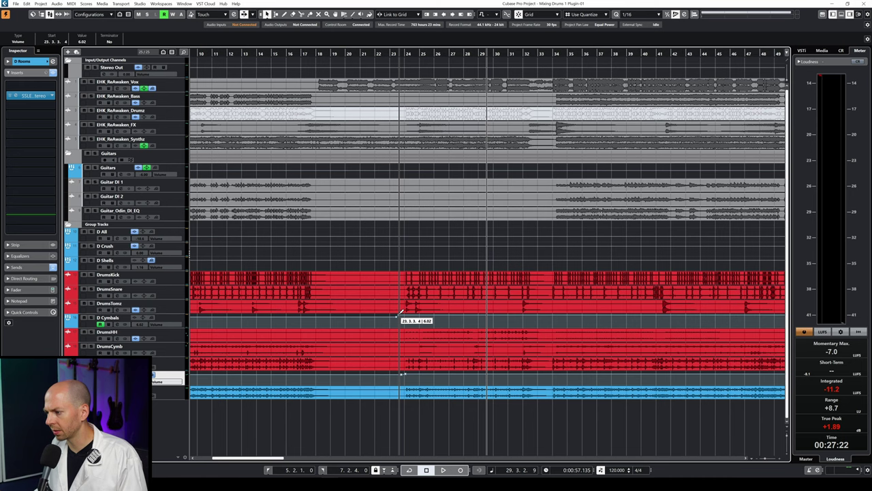
drag(401, 311, 402, 313)
- Replay from around bar 23, reduce the D Cymbals automation boost and raise the D Rooms automation to 4.11 at bar 24
key(space)
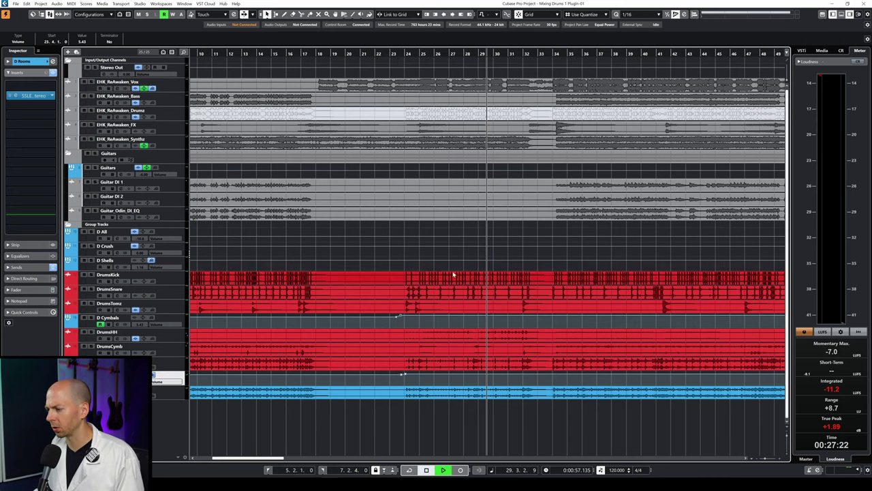
click(400, 53)
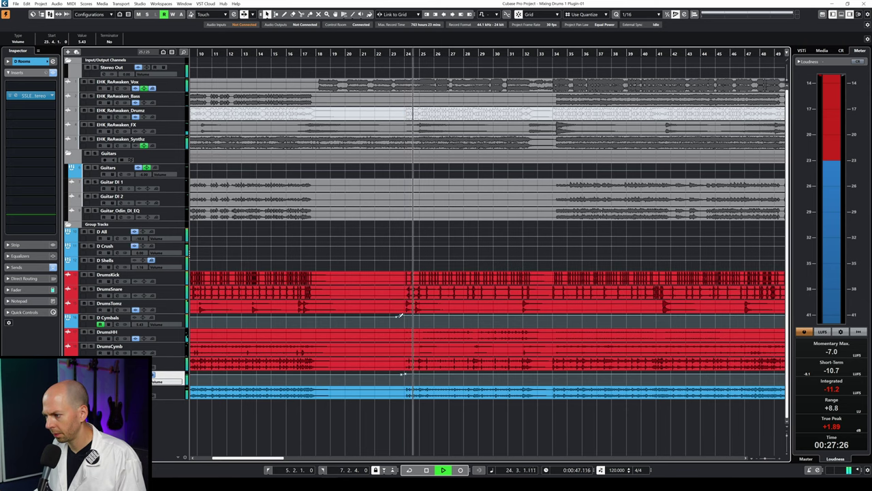
drag(401, 315, 403, 321)
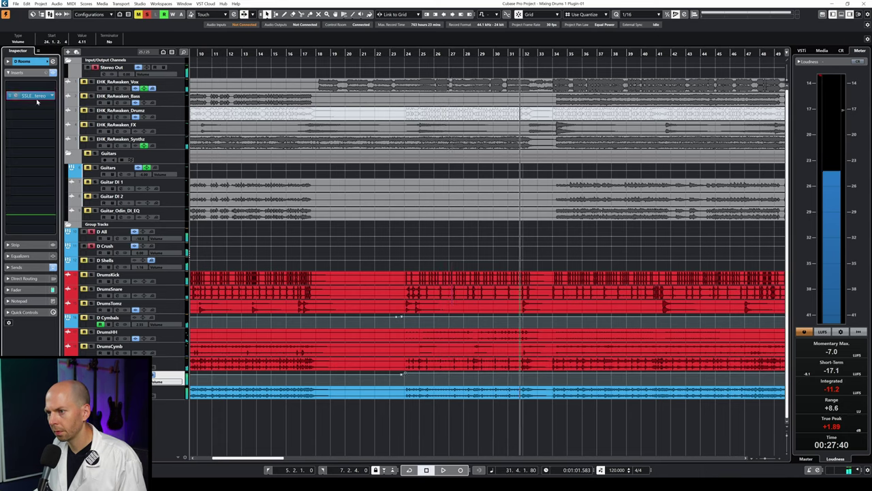
- Unsolo the drums and check the D Rooms EV2 settings while replaying the full mix from around bar 23
click(37, 98)
key(space)
key(s)
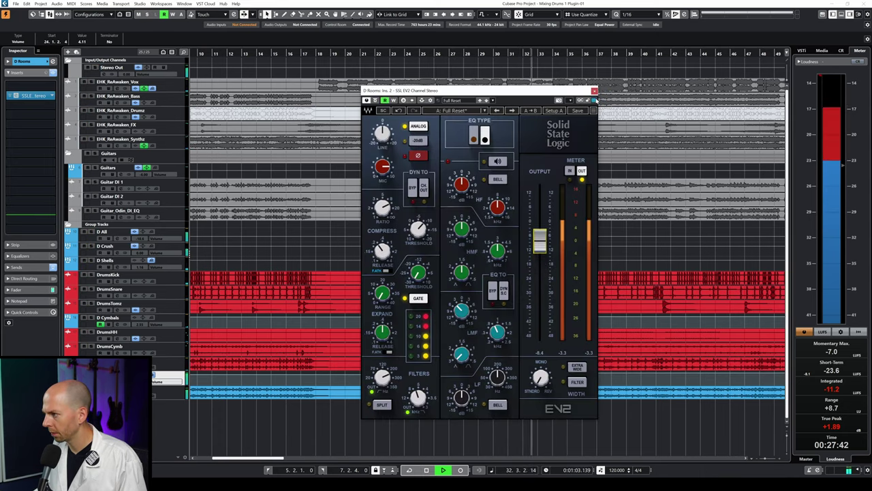
click(594, 91)
click(393, 54)
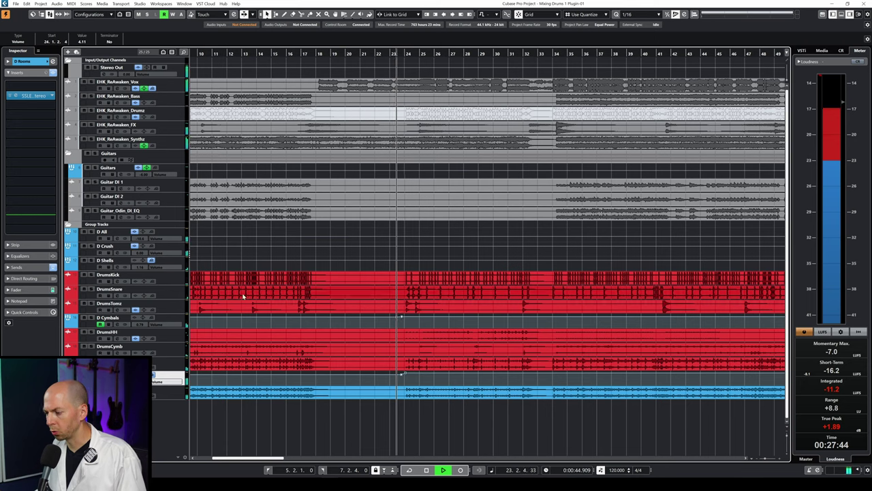
click(31, 96)
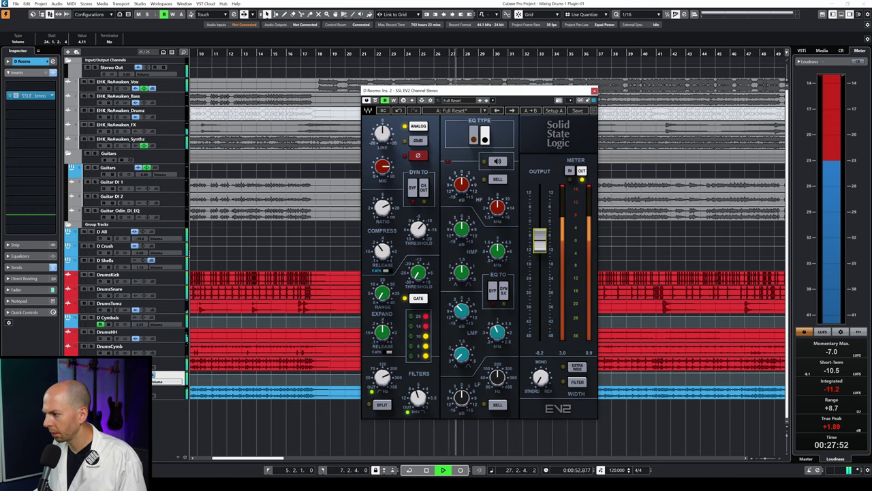
click(594, 91)
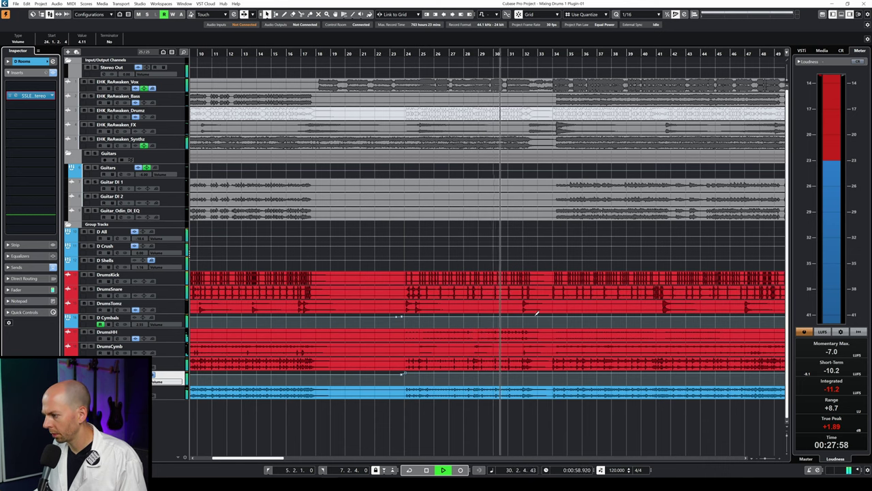
- Add D Rooms volume automation points between bars 30 and 34 that bring the level back down to about -0.23
click(389, 308)
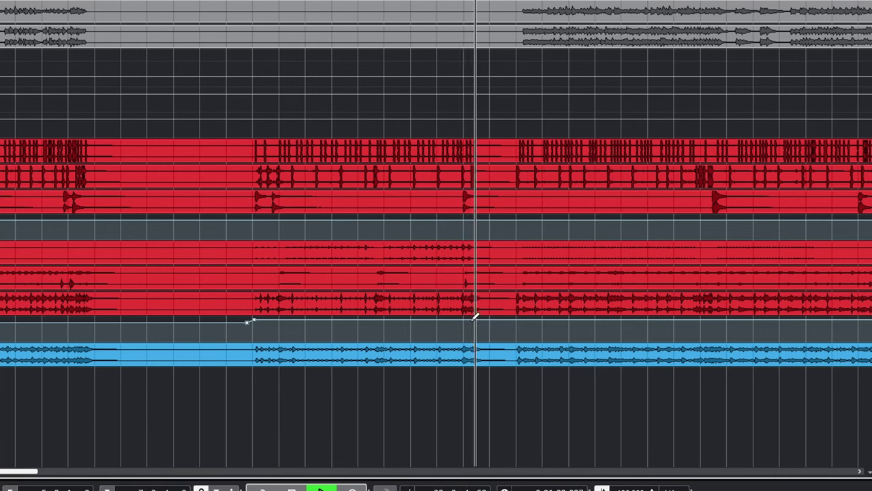
mouse_move(451, 318)
mouse_down()
mouse_move(467, 319)
mouse_move(419, 320)
mouse_up()
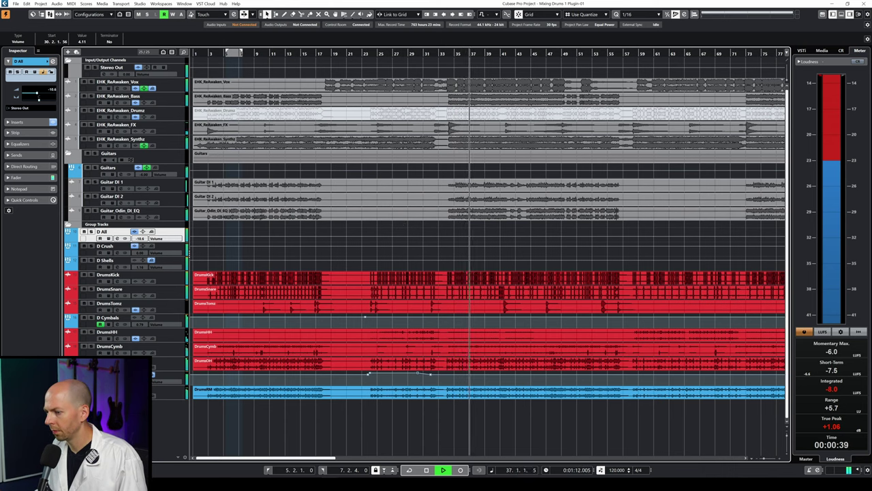
key(space)
- Solo the drums and, during playback, activate the D Cymbals group's send to D Crush
click(161, 247)
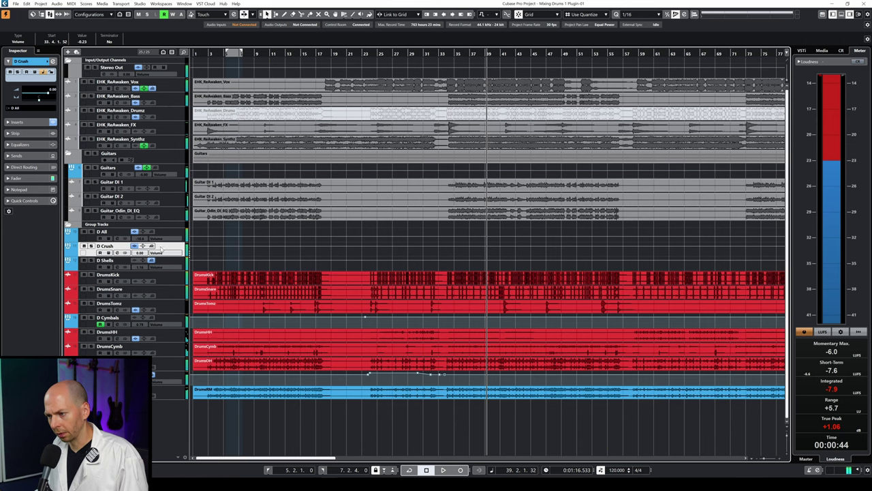
click(91, 246)
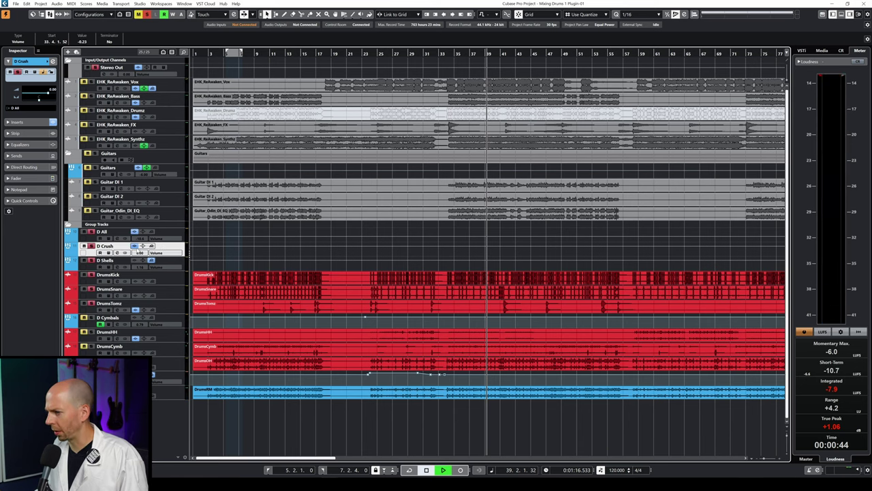
key(space)
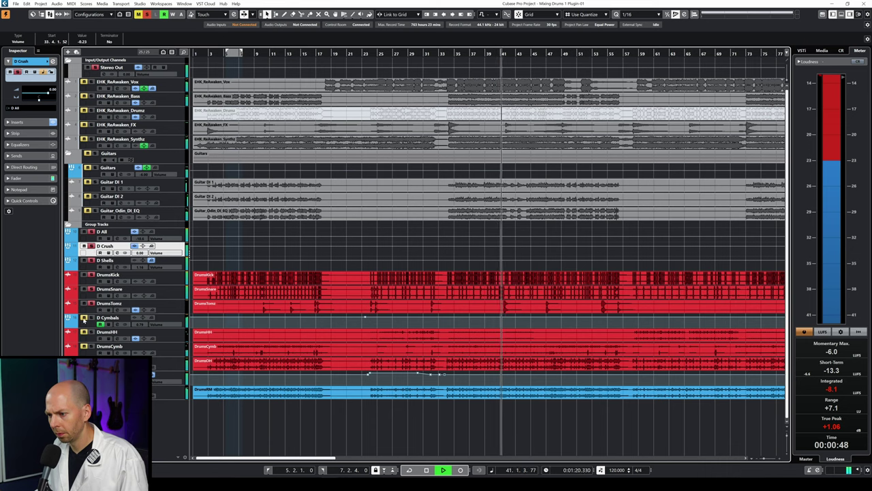
click(161, 315)
click(16, 155)
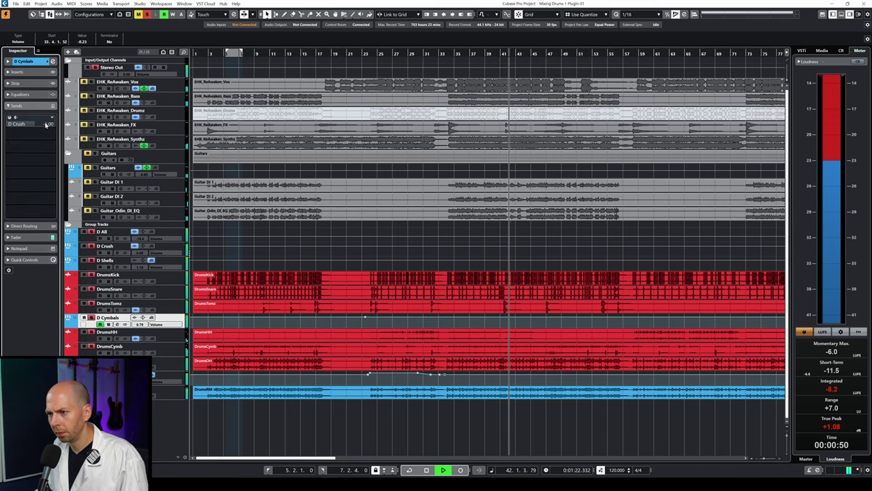
click(10, 117)
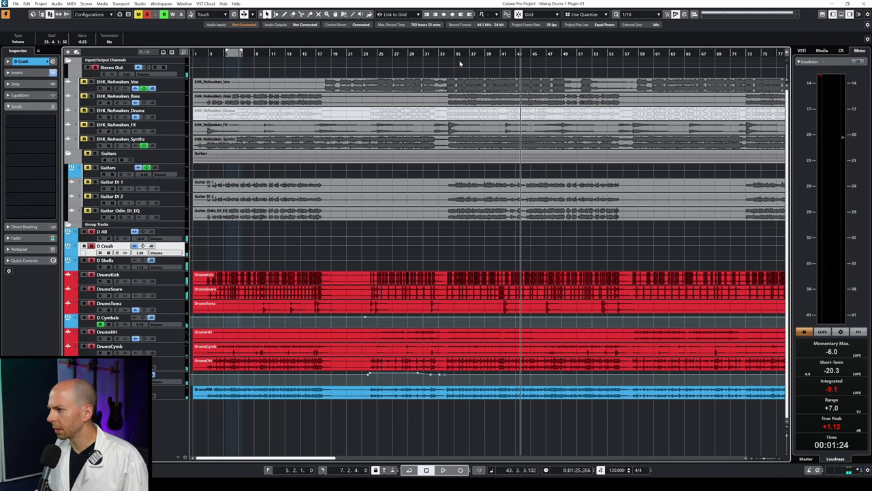
- Replay from around bar 35, settle the D Crush group volume at 1.75 and check the D Rooms send to D Crush
click(457, 53)
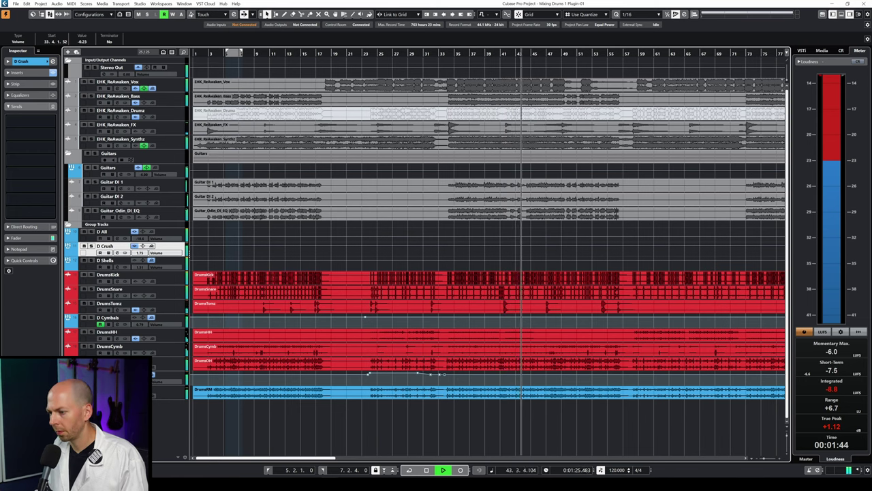
click(179, 377)
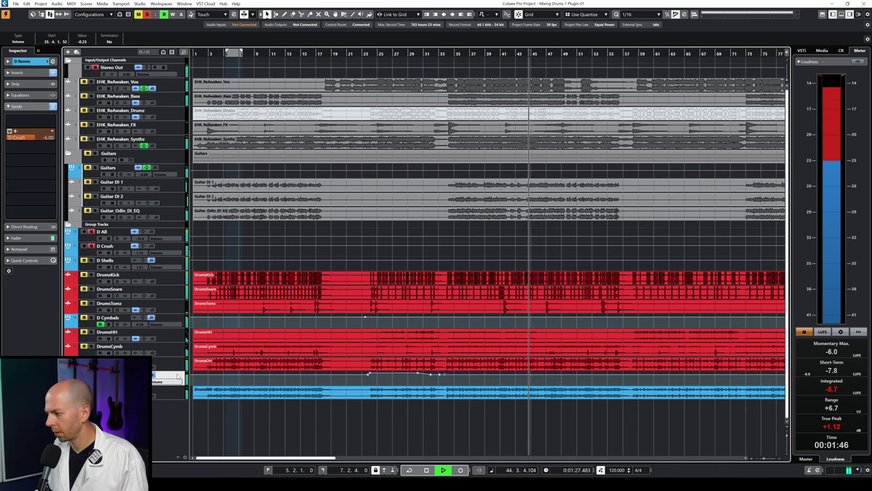
key(space)
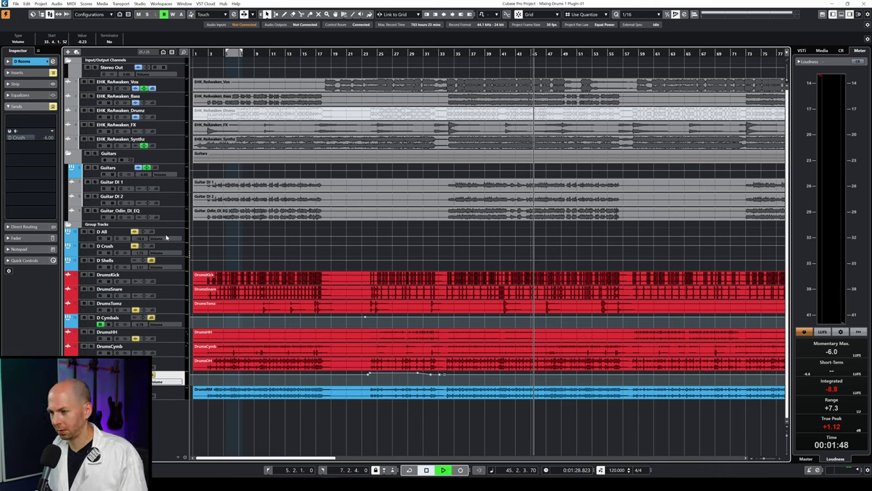
- Listen to the full mix with the drum processing bypassed, toggling the D All solo and replaying from around bar 5
click(92, 231)
click(91, 232)
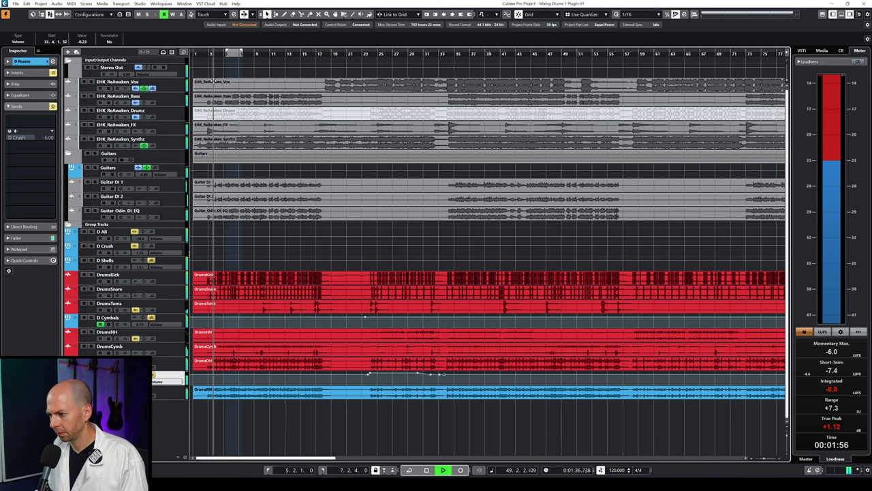
click(226, 83)
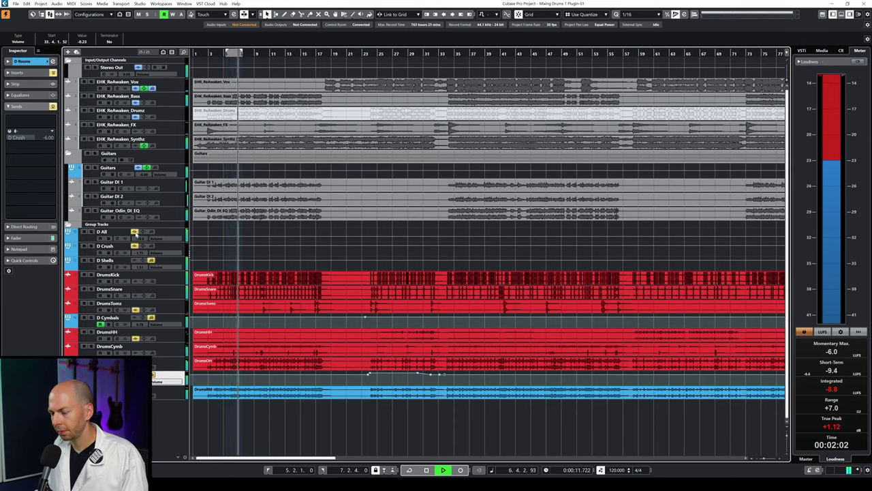
- Solo the drums and reactivate the bypassed inserts and sends on the drum tracks and groups, including DrumsHH, DrumsOH and D Rooms
click(92, 232)
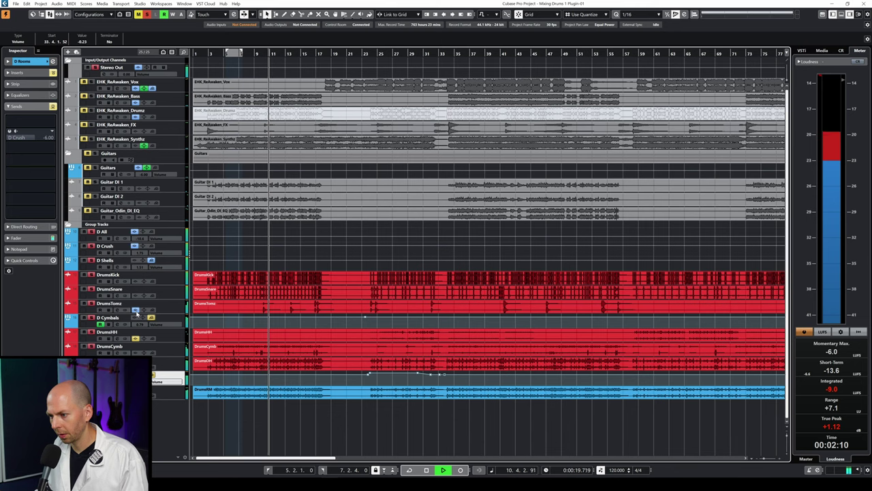
click(136, 339)
click(137, 345)
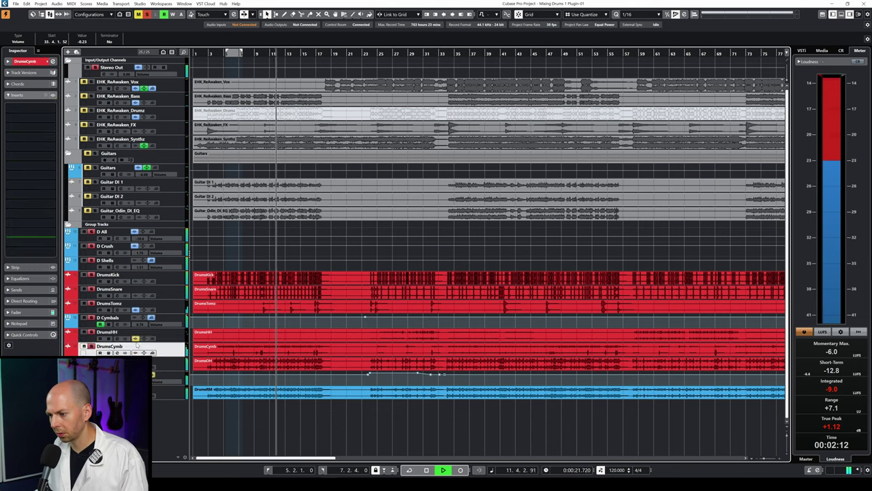
click(136, 360)
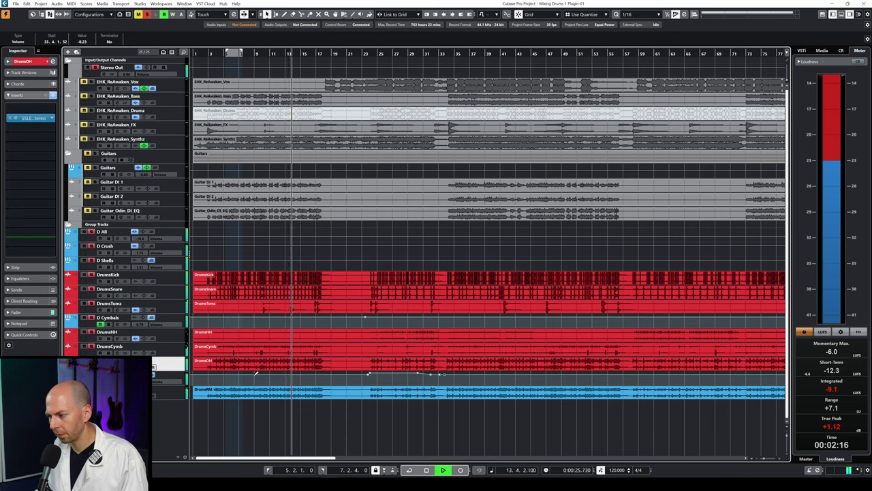
click(182, 374)
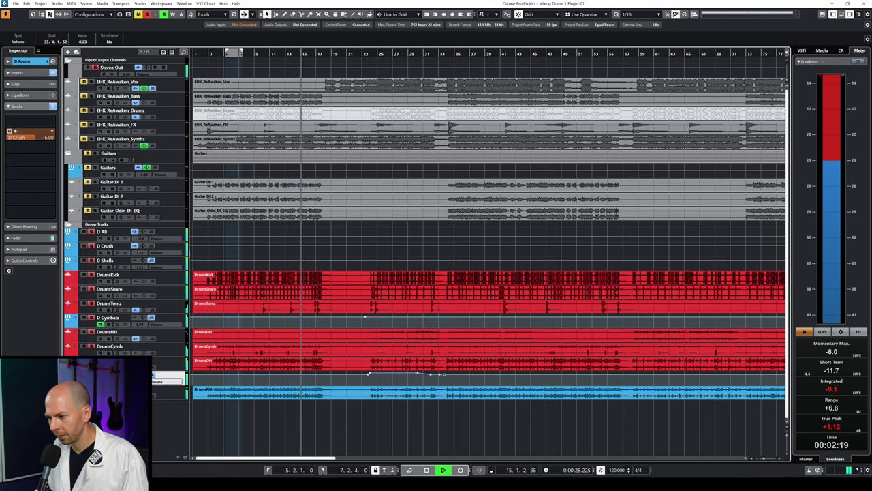
- Set the D Rooms volume automation point near the end of bar 23 to -2.85 and replay the soloed drums from about bar 9
key(space)
click(368, 378)
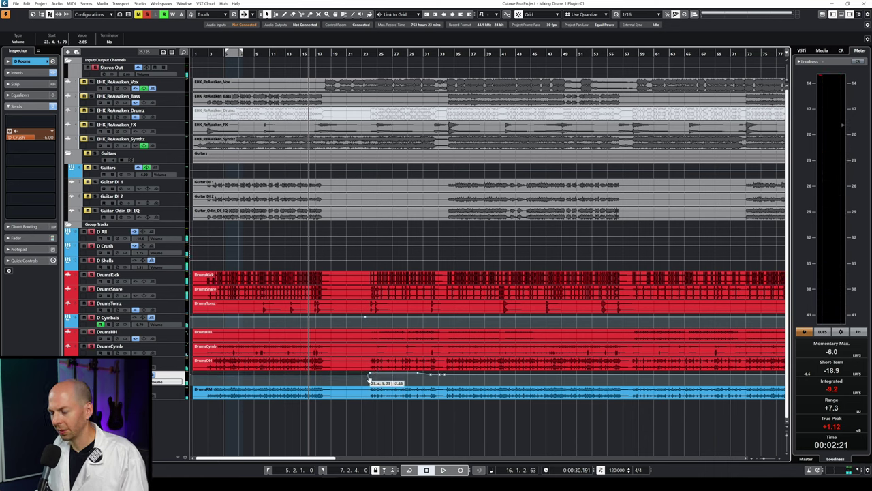
key(space)
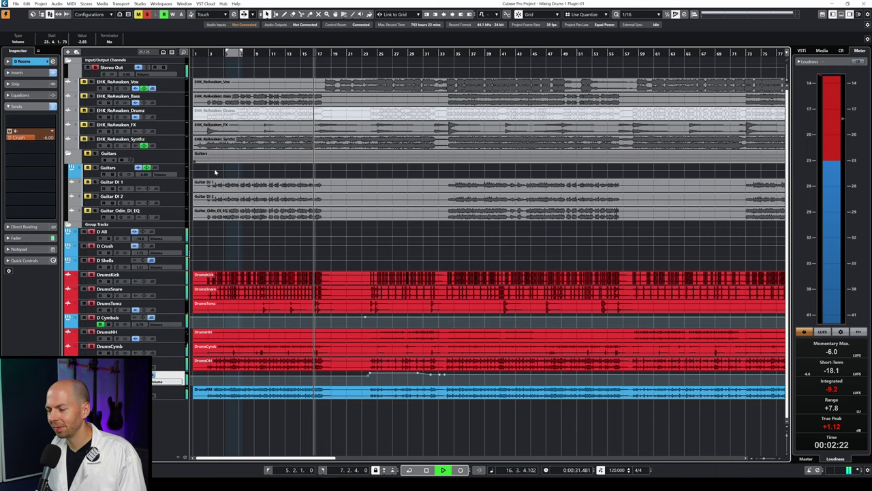
click(253, 53)
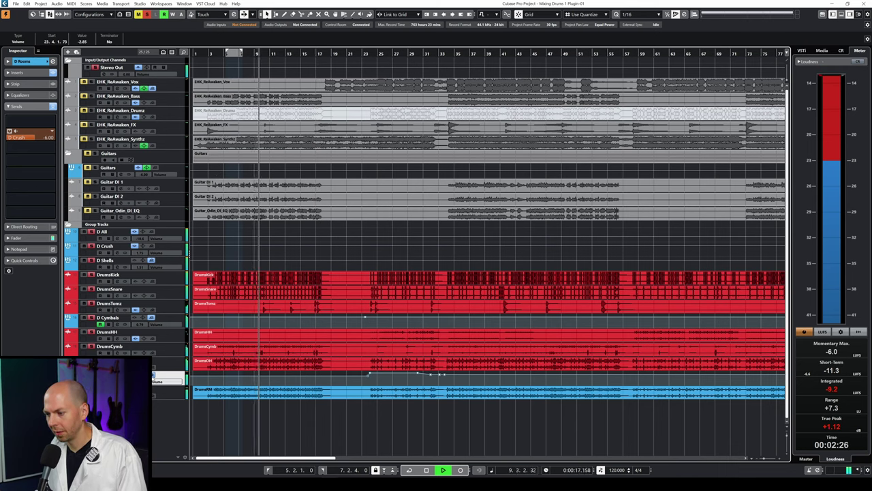
- Compare the soloed drums during playback with the D Rooms and DrumsOH processing bypassed, and reactivate the bypassed inserts and sends
alt+click(153, 375)
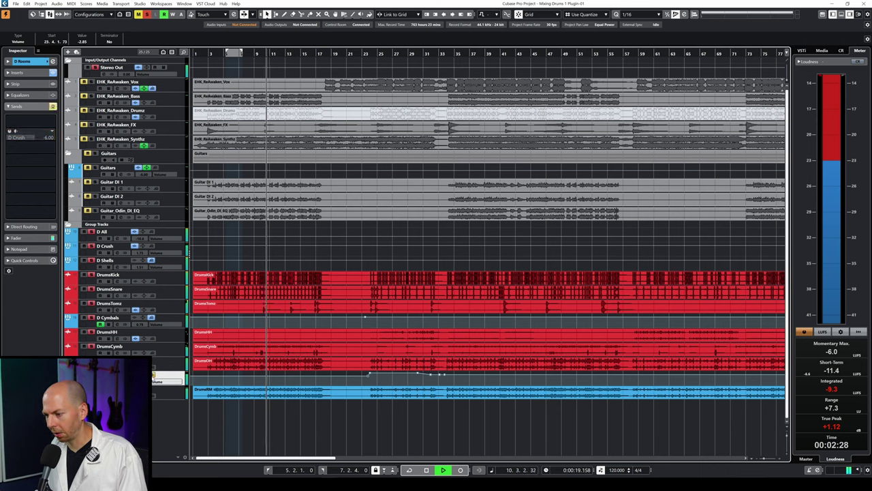
click(135, 367)
alt+click(136, 367)
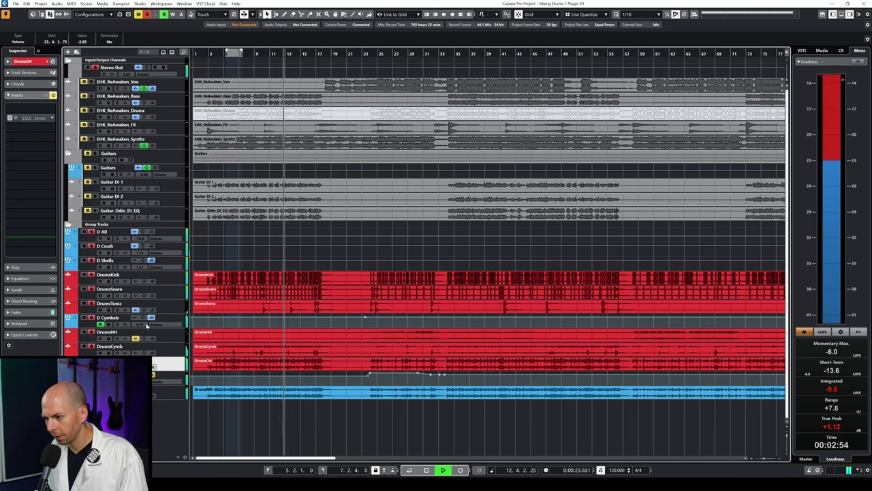
click(53, 95)
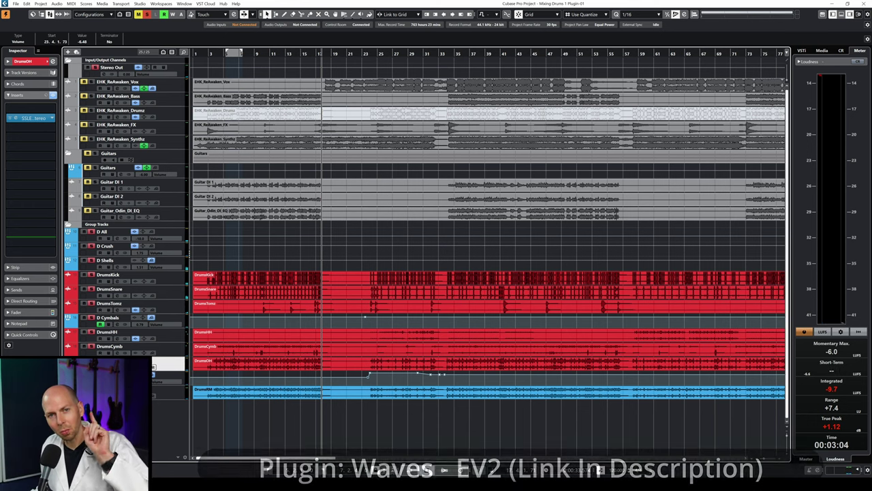
- Review the insert slots of the D Crush group and the D All group
click(180, 261)
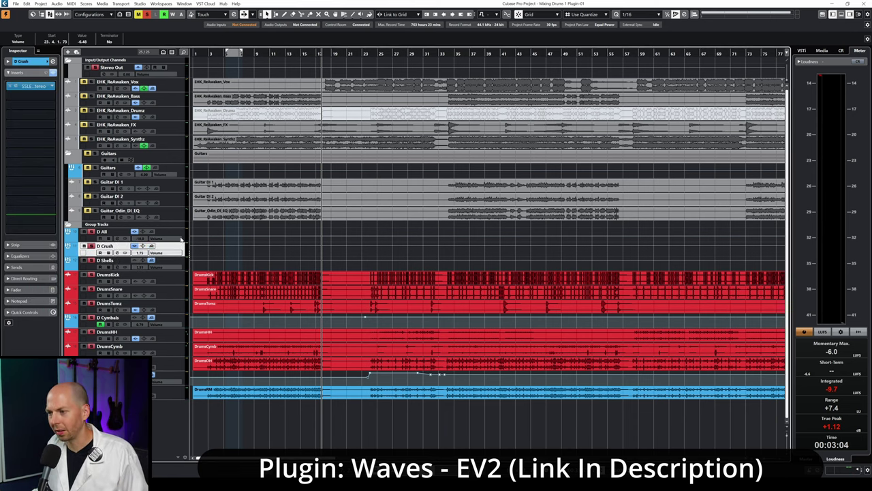
click(181, 234)
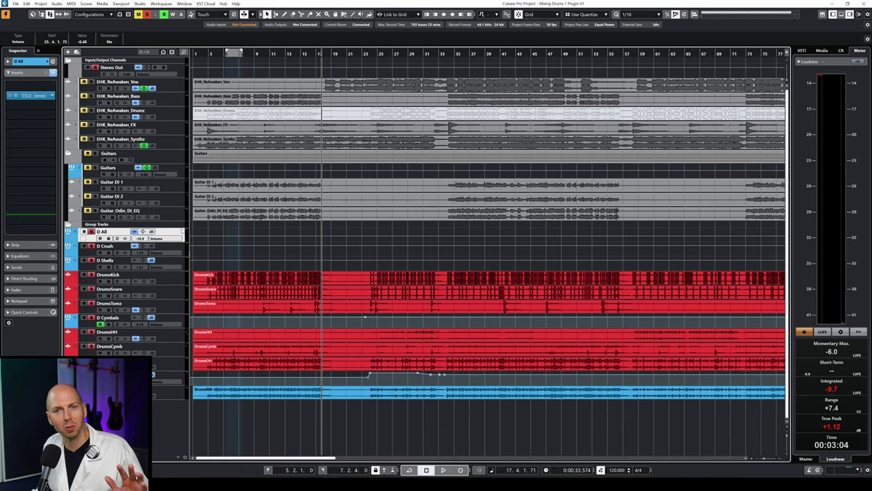